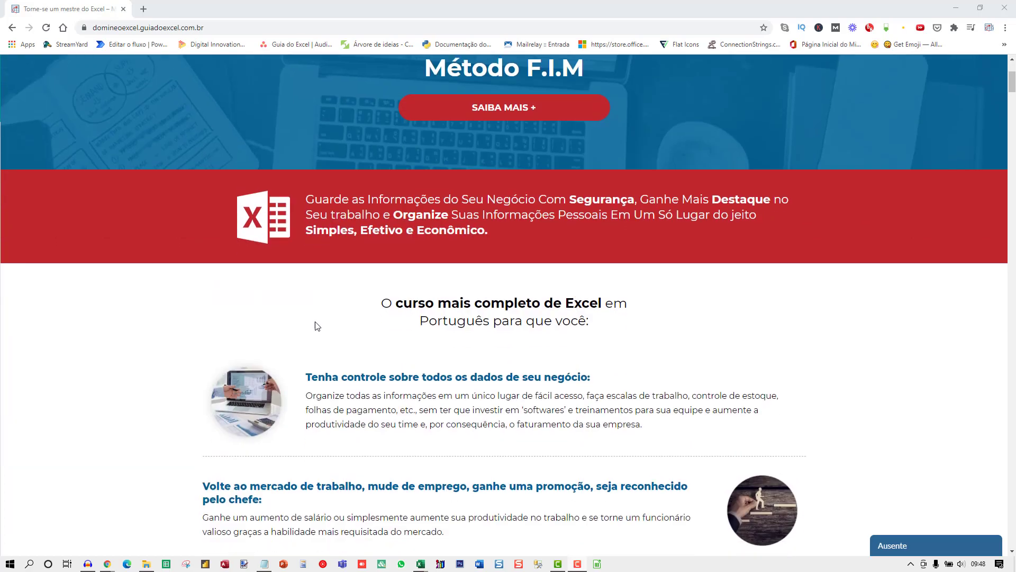
{"action": "scroll", "coordinate": [185, 297], "scroll_direction": "down", "scroll_amount": 18}
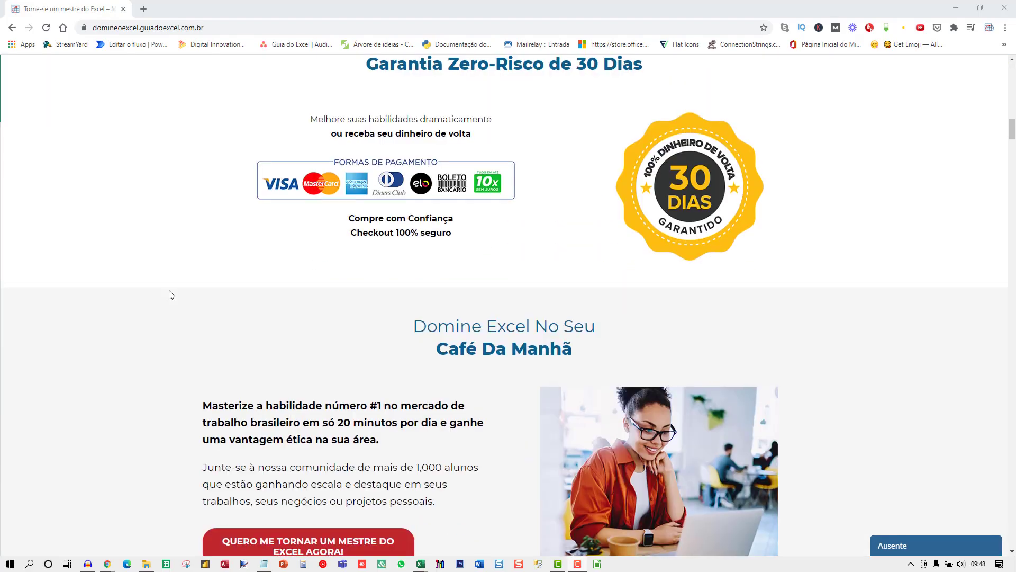
{"action": "scroll", "coordinate": [159, 299], "scroll_direction": "down", "scroll_amount": 15}
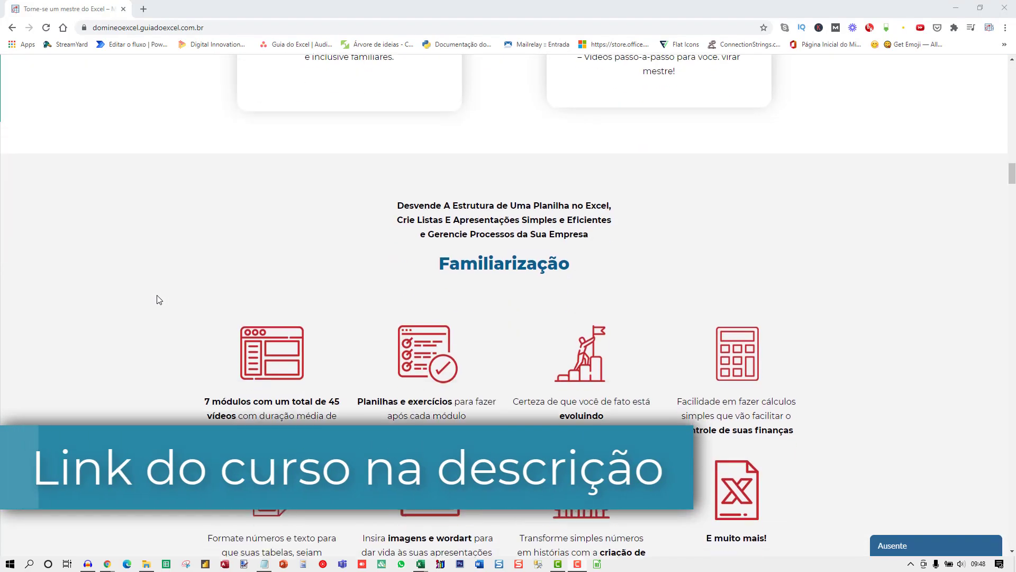
{"action": "scroll", "coordinate": [153, 312], "scroll_direction": "down", "scroll_amount": 18}
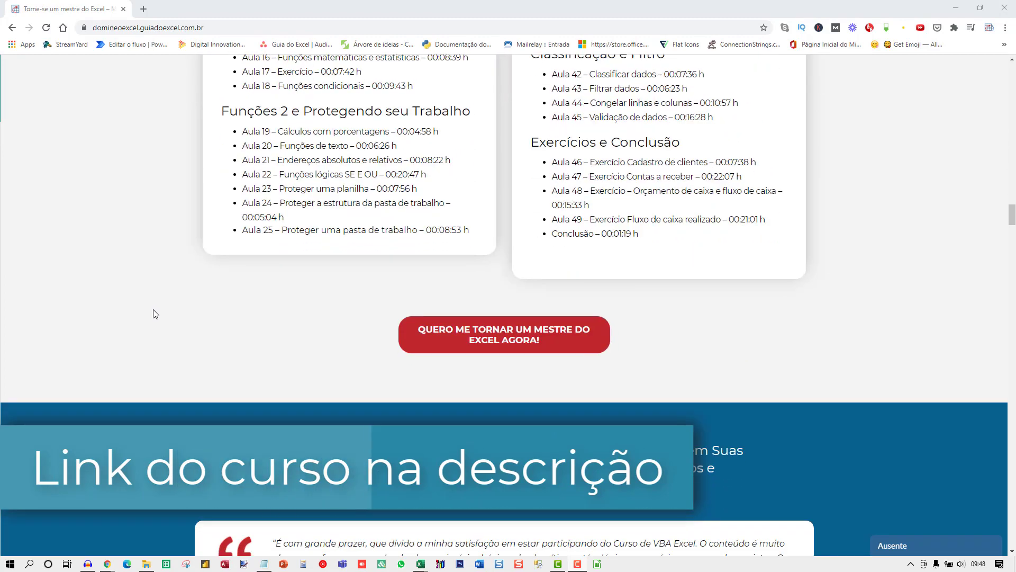
{"action": "scroll", "coordinate": [153, 316], "scroll_direction": "down", "scroll_amount": 5}
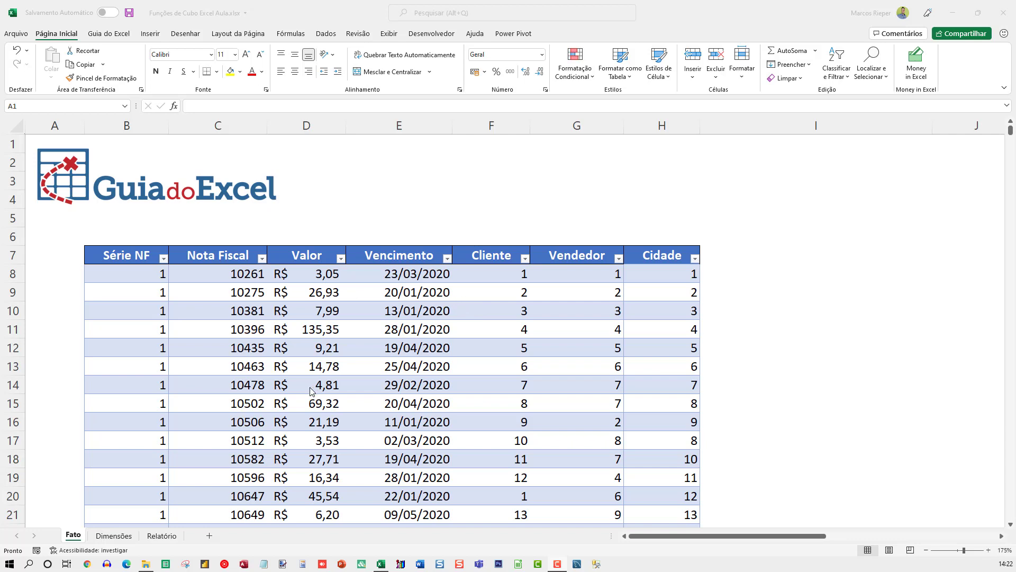
- Insert a pivot table at cell B7 of the Relatório sheet from the tFaturamento table, adding the data to the data model
{"action": "left_click", "coordinate": [162, 536]}
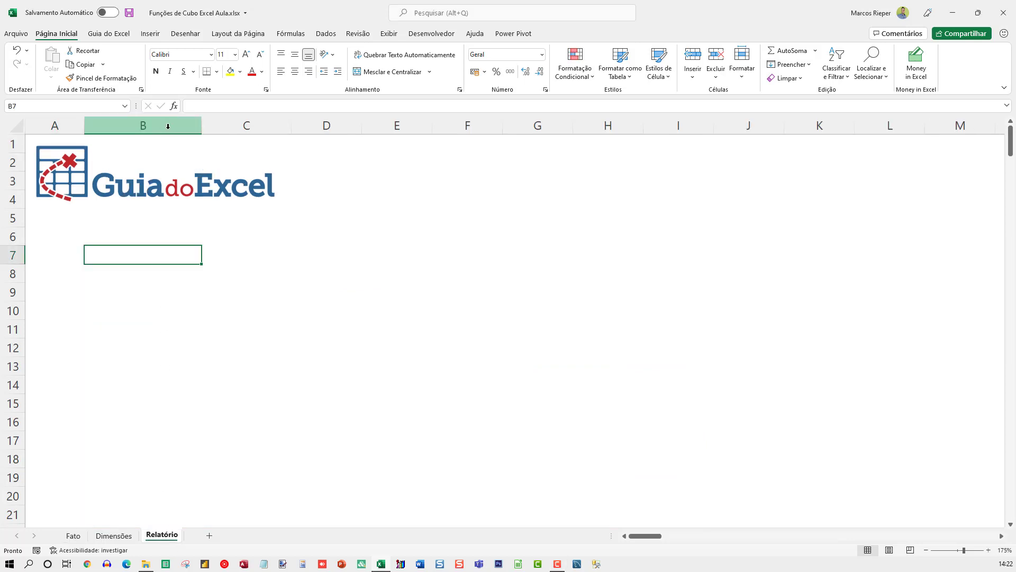
{"action": "left_click", "coordinate": [73, 536]}
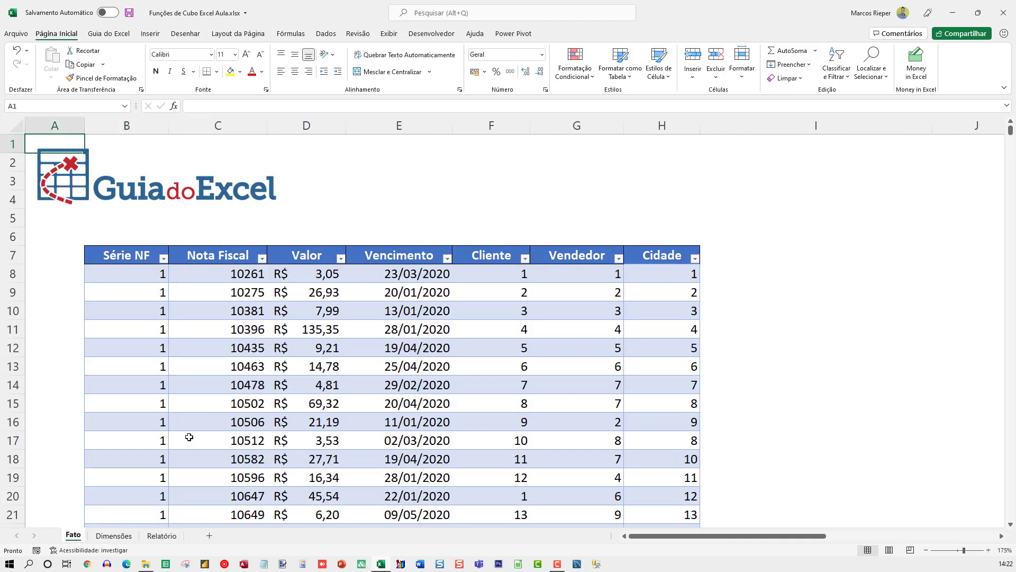
{"action": "left_click", "coordinate": [162, 536]}
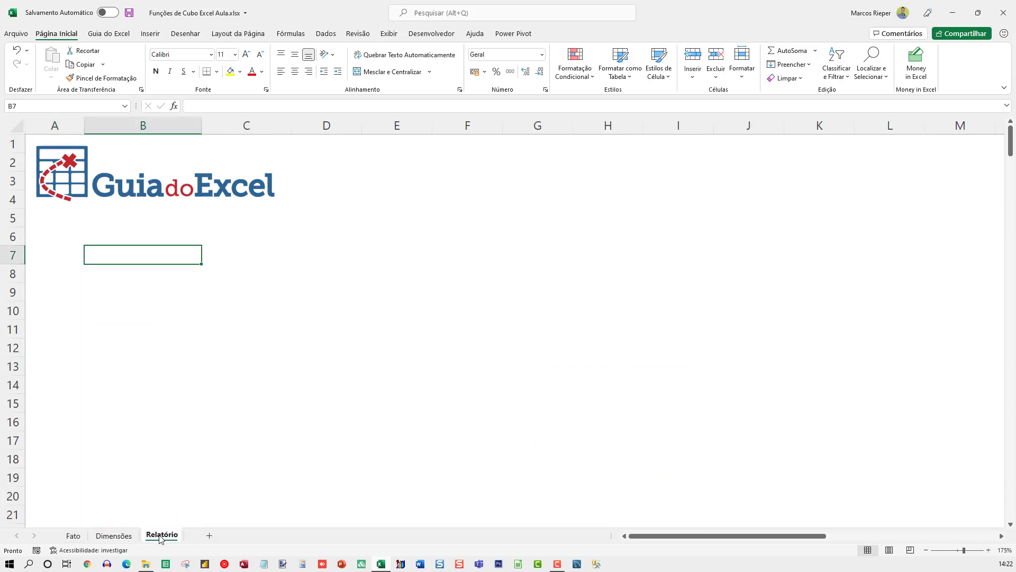
{"action": "left_click", "coordinate": [151, 35]}
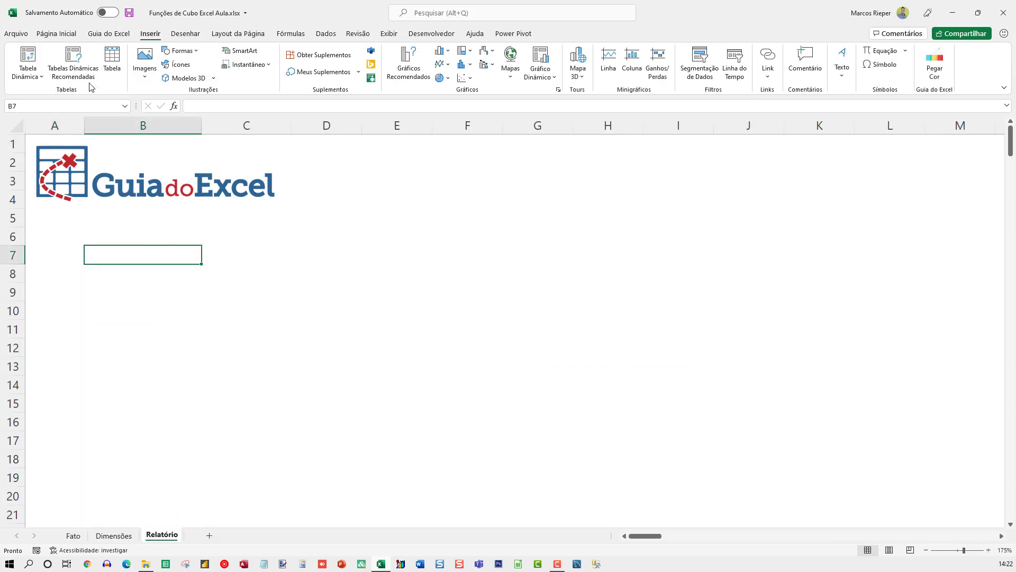
{"action": "left_click", "coordinate": [28, 72]}
{"action": "left_click", "coordinate": [55, 94]}
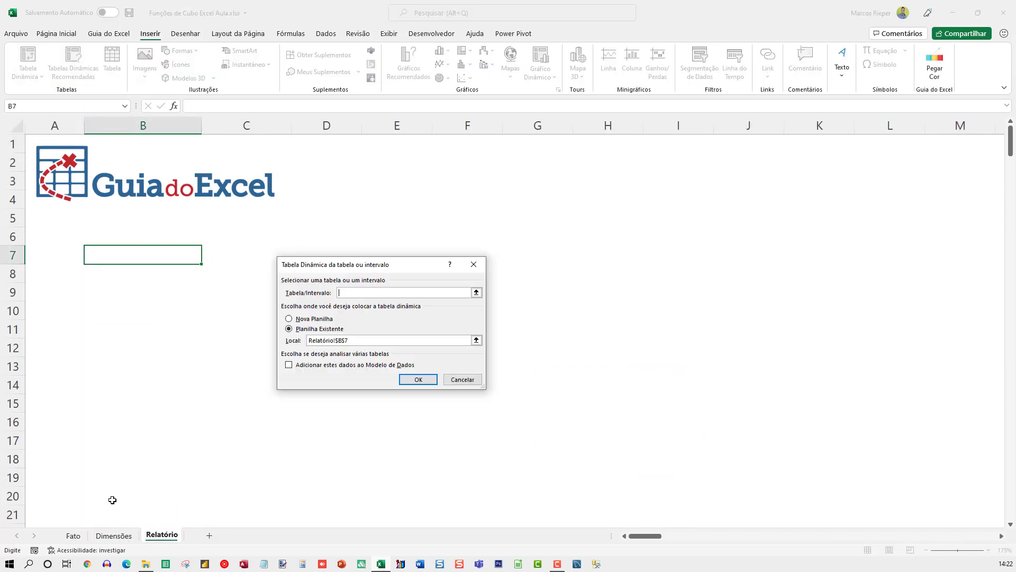
{"action": "left_click", "coordinate": [73, 536]}
{"action": "left_click", "coordinate": [138, 258]}
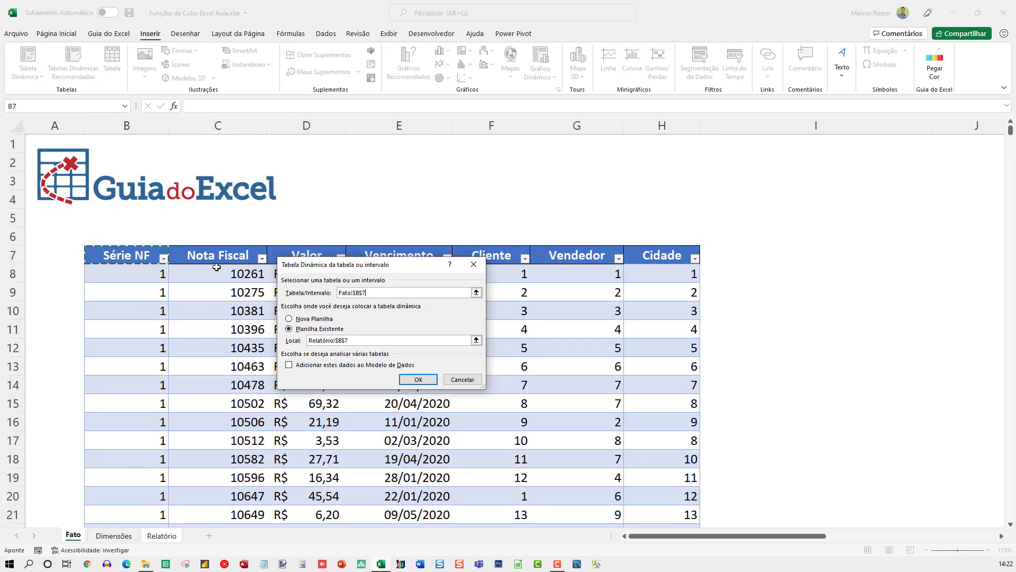
{"action": "key", "text": "ctrl+shift+Down"}
{"action": "key", "text": "ctrl+shift+Right"}
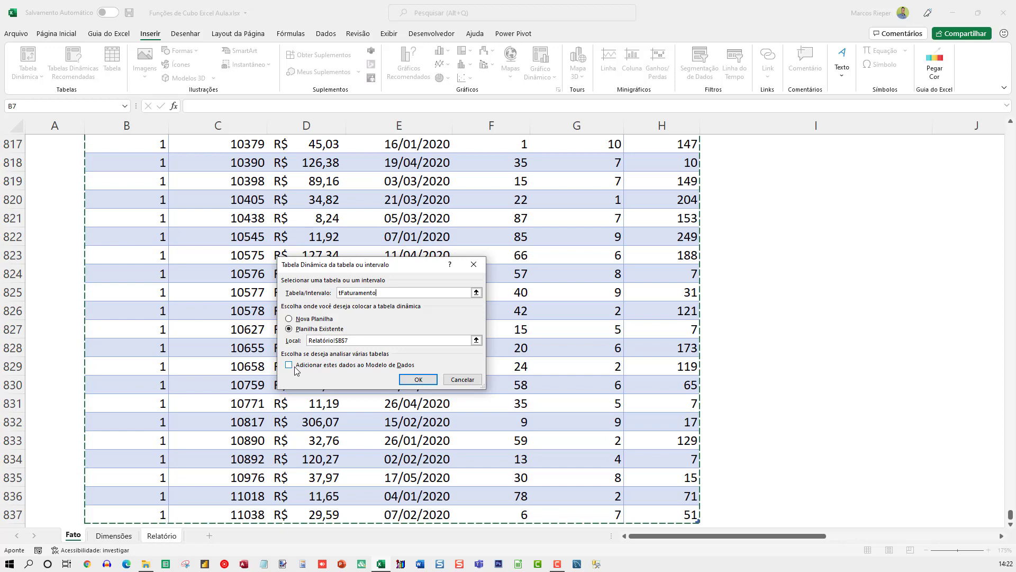
{"action": "left_click", "coordinate": [311, 367]}
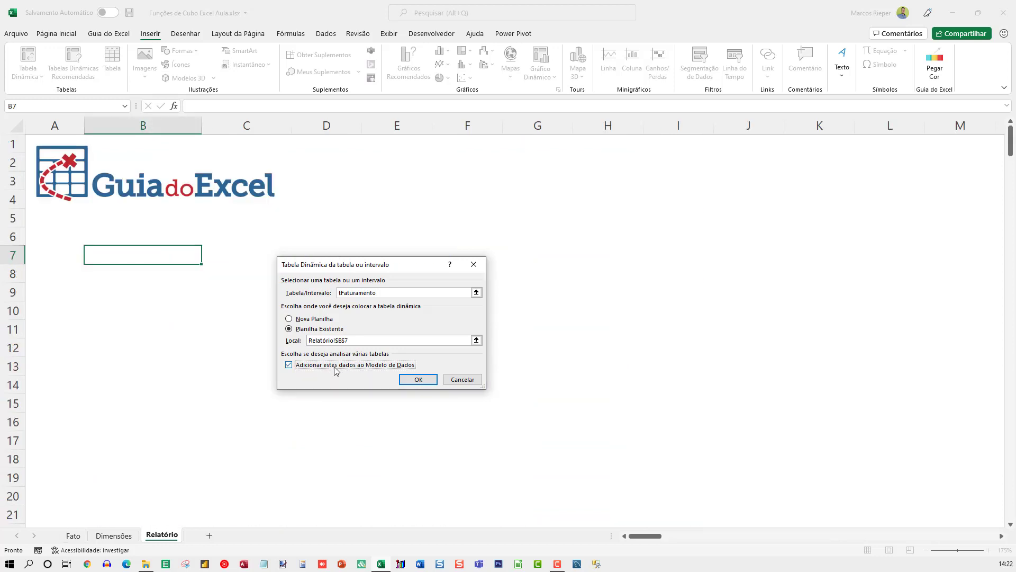
{"action": "left_click", "coordinate": [410, 380]}
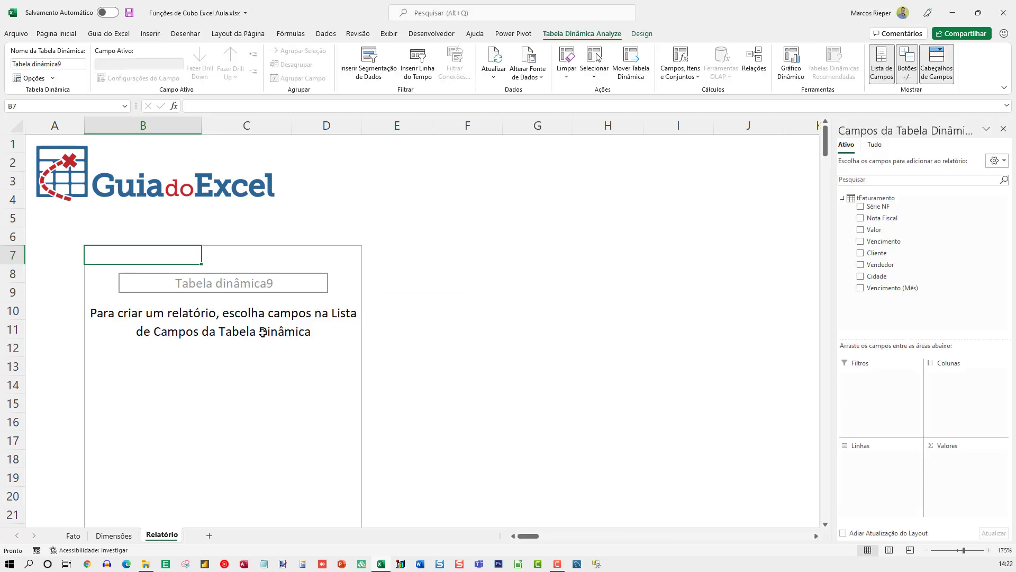
- Summarise the pivot table with the sum of Valor as values and Vendedor as rows
{"action": "left_click", "coordinate": [886, 231]}
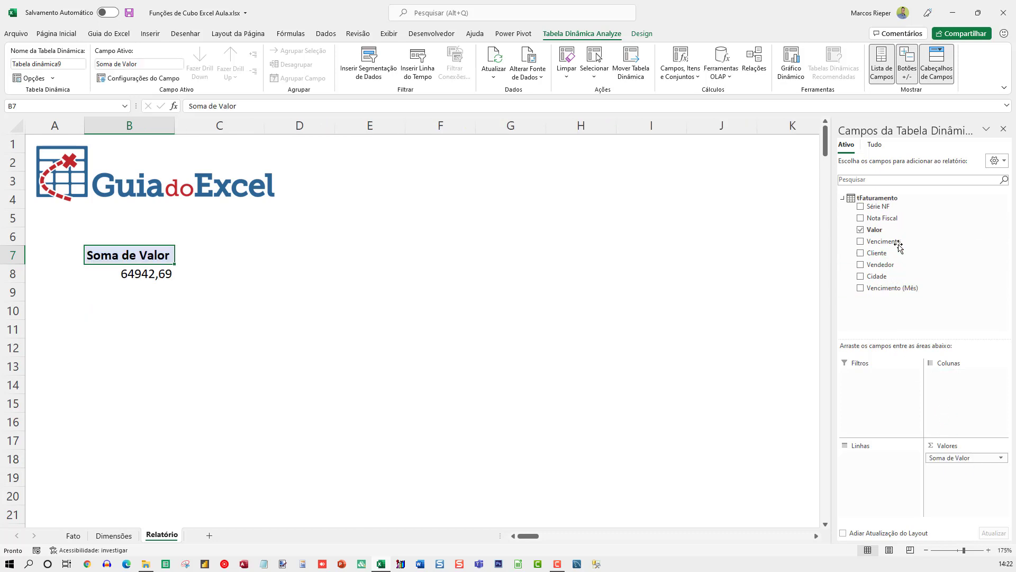
{"action": "left_click_drag", "start_coordinate": [880, 265], "coordinate": [889, 463]}
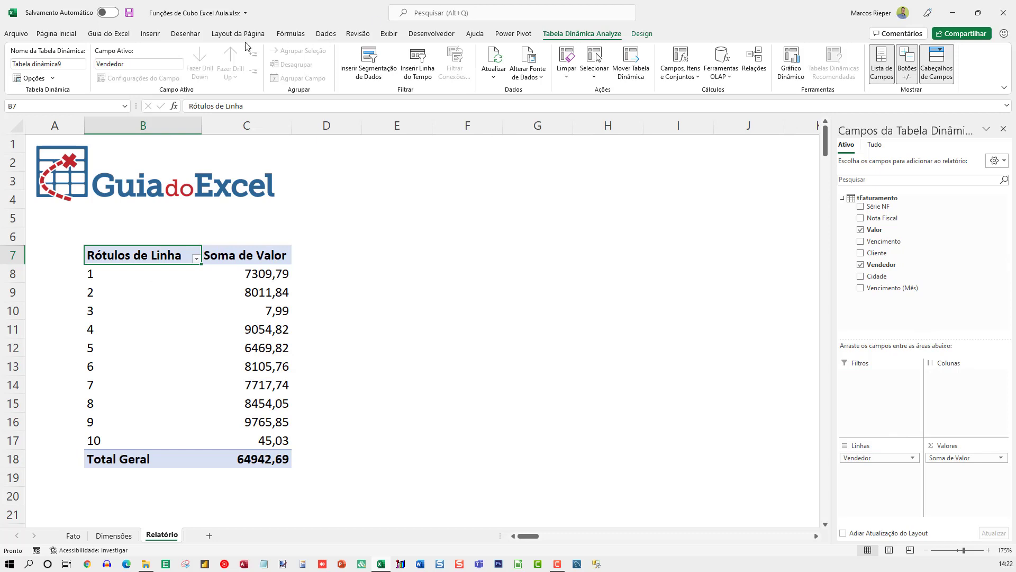
- Insert a slicer for the Cidade field and place it beside the pivot table
{"action": "left_click", "coordinate": [151, 35]}
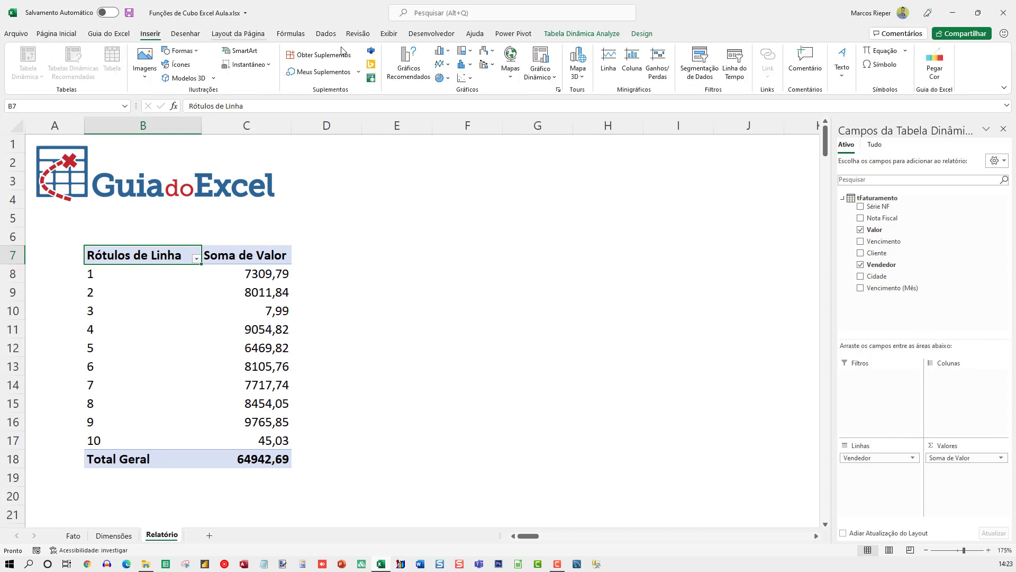
{"action": "left_click", "coordinate": [698, 66]}
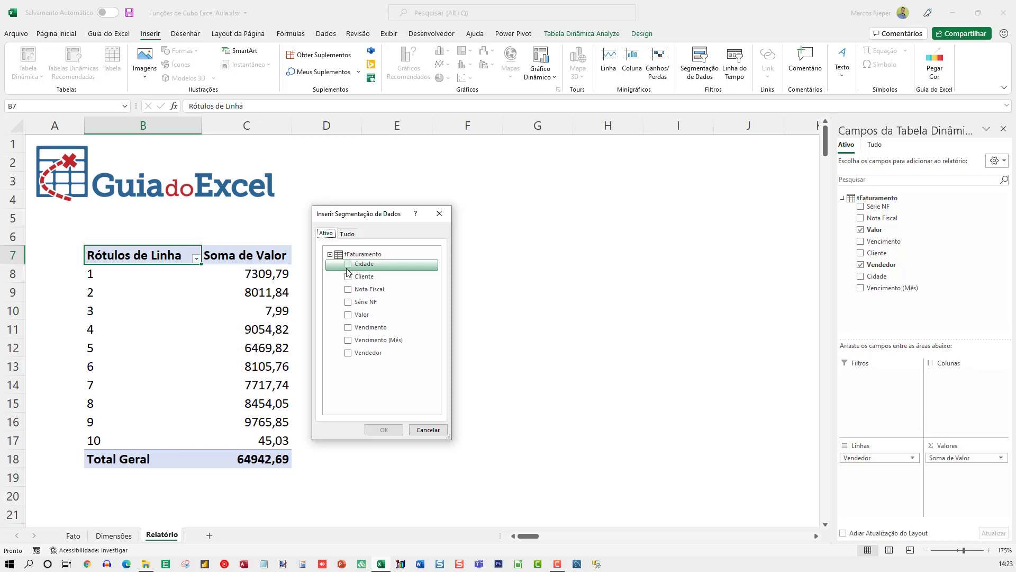
{"action": "left_click", "coordinate": [348, 267]}
{"action": "left_click", "coordinate": [383, 429]}
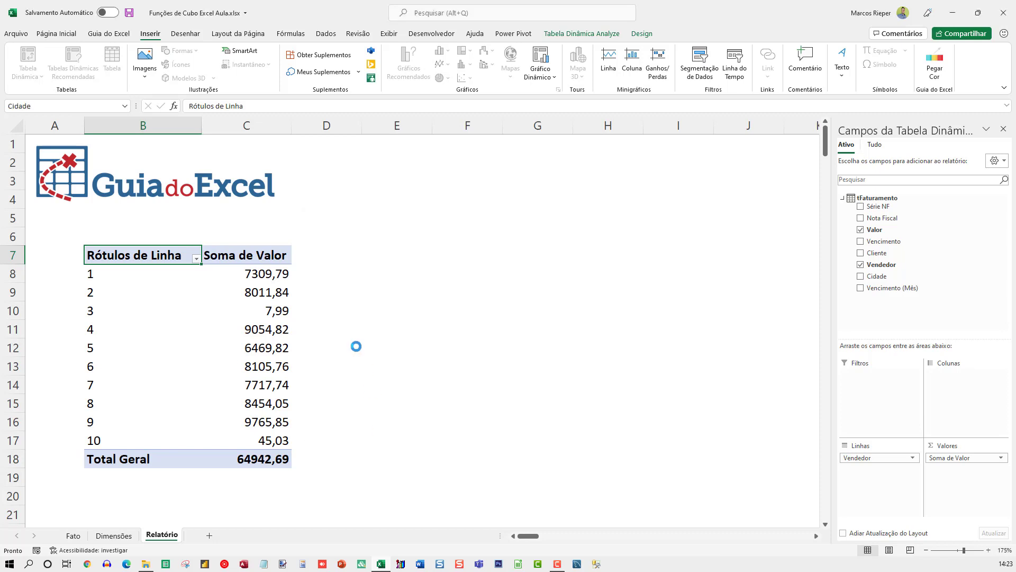
{"action": "left_click_drag", "start_coordinate": [374, 236], "coordinate": [346, 268]}
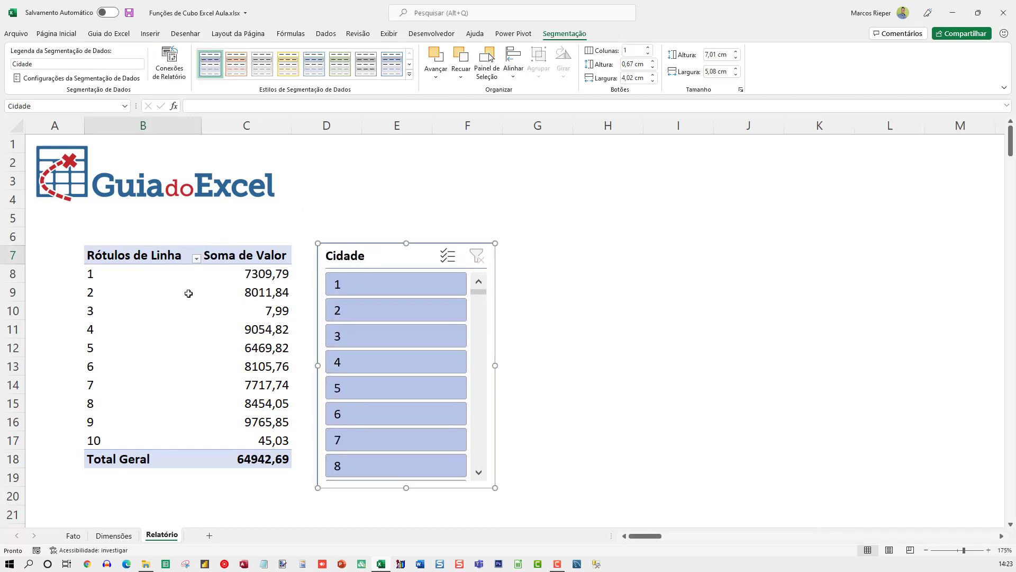
- Test the Cidade slicer by filtering the pivot table to cities 2 to 5, and clear the filter
{"action": "left_click_drag", "start_coordinate": [386, 309], "coordinate": [402, 388]}
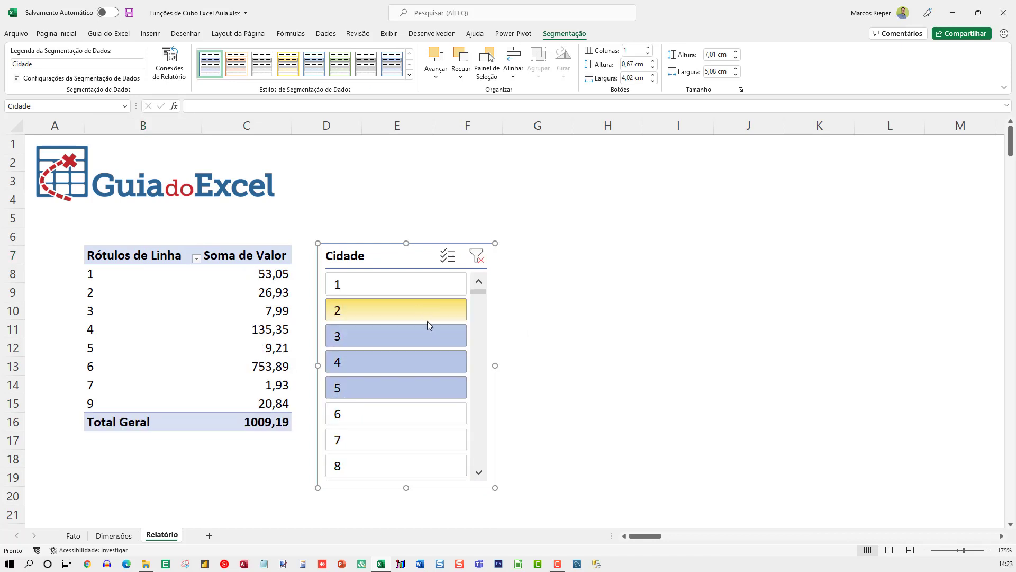
{"action": "left_click", "coordinate": [477, 257]}
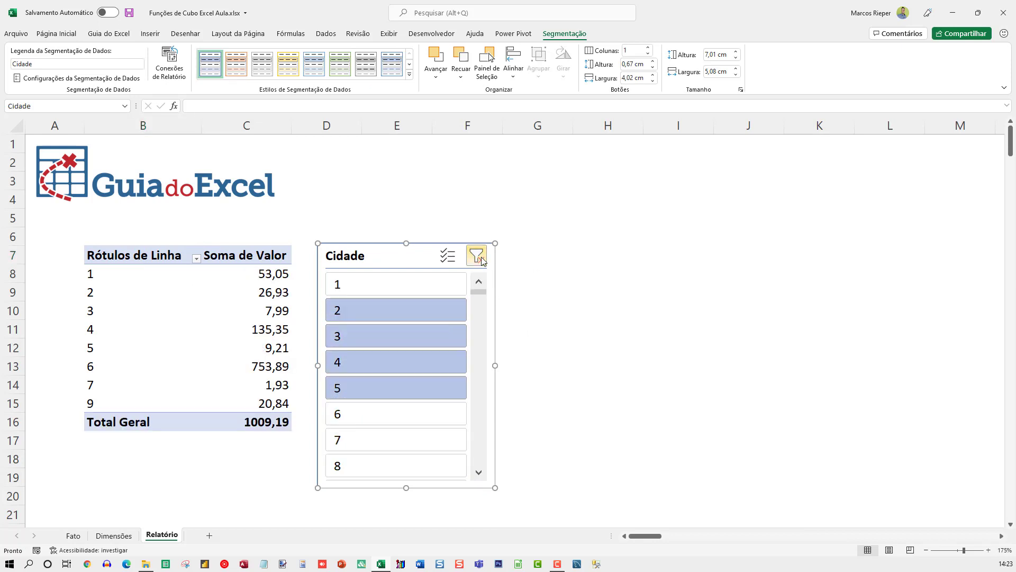
- Convert the pivot table into cube formulas with the OLAP tools
{"action": "left_click", "coordinate": [249, 312]}
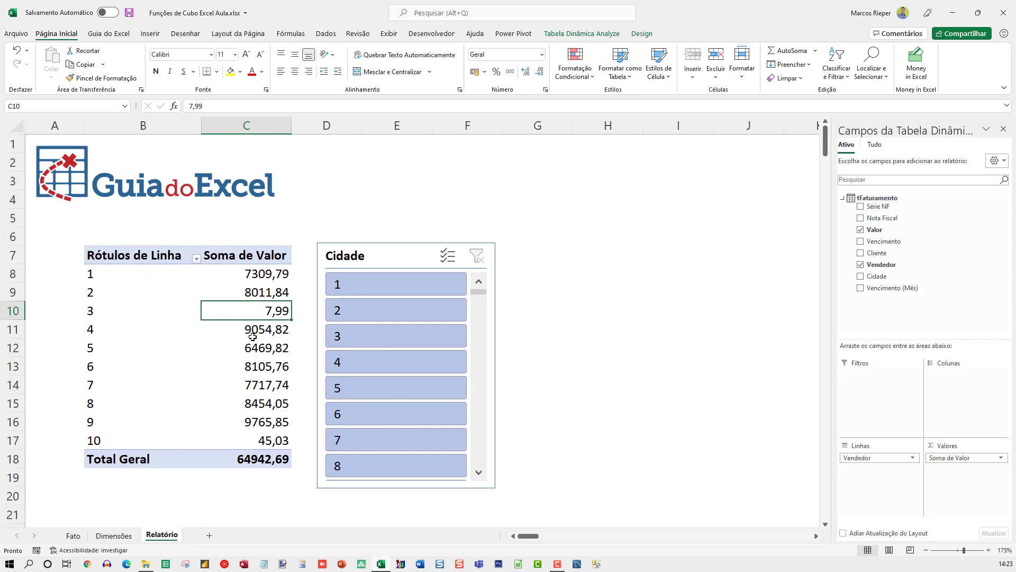
{"action": "left_click", "coordinate": [584, 35]}
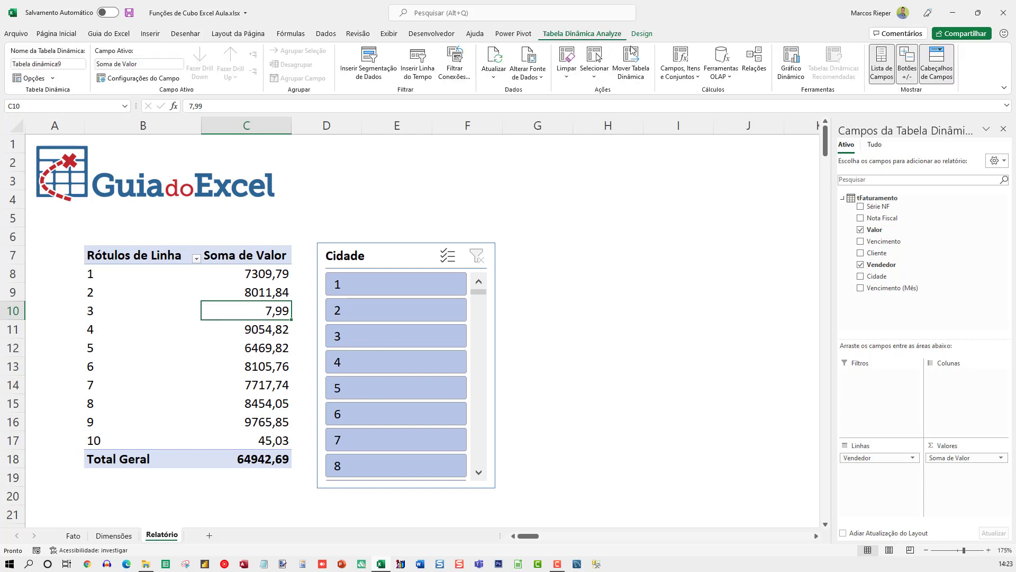
{"action": "left_click", "coordinate": [730, 78]}
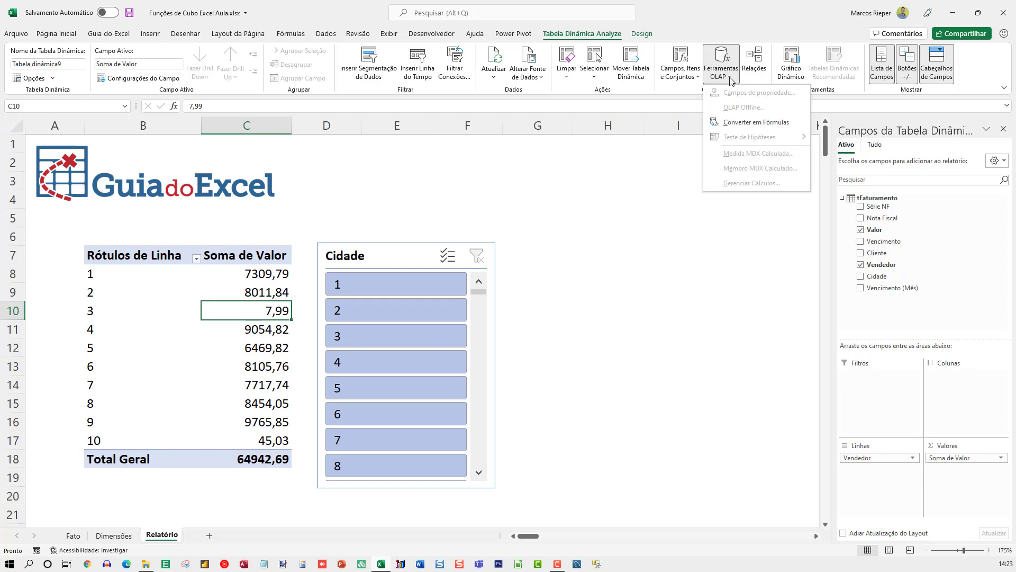
{"action": "left_click", "coordinate": [770, 127]}
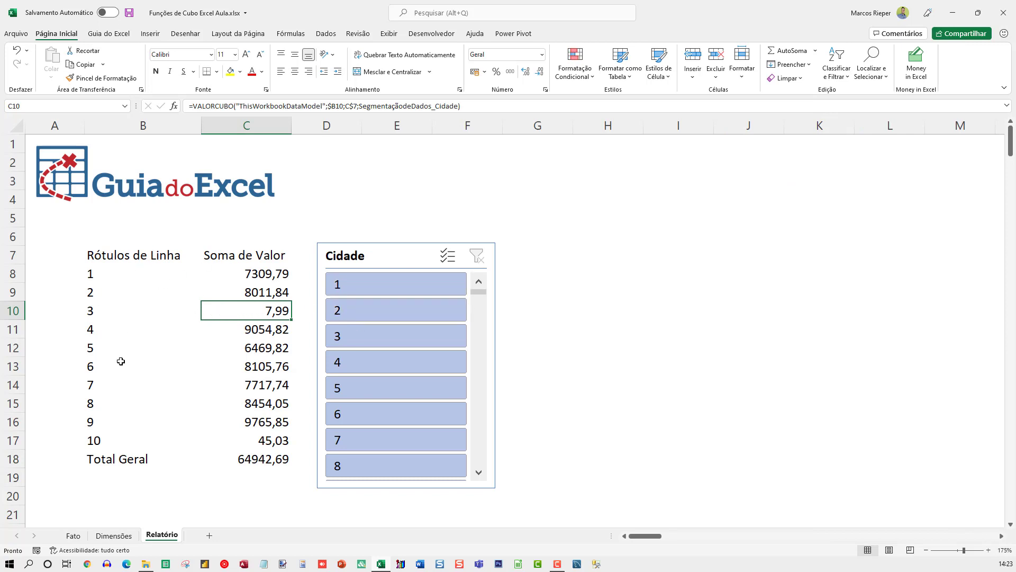
- Examine the MEMBROCUBO formula in cell B9 and the VALORCUBO formulas in the Soma de Valor column down to C14
{"action": "double_click", "coordinate": [152, 297]}
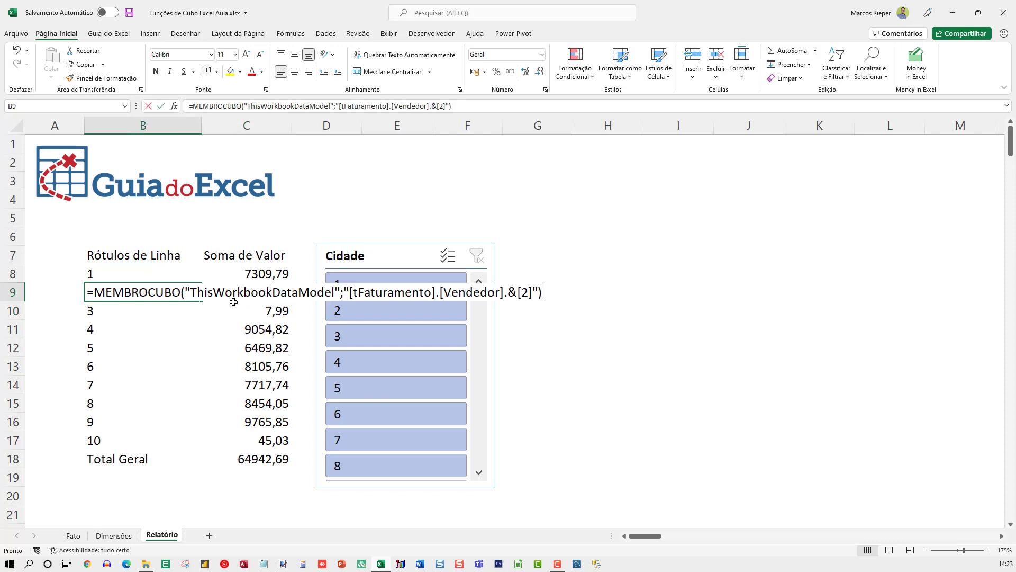
{"action": "key", "text": "Escape"}
{"action": "double_click", "coordinate": [244, 323]}
{"action": "key", "text": "Escape"}
{"action": "double_click", "coordinate": [253, 292]}
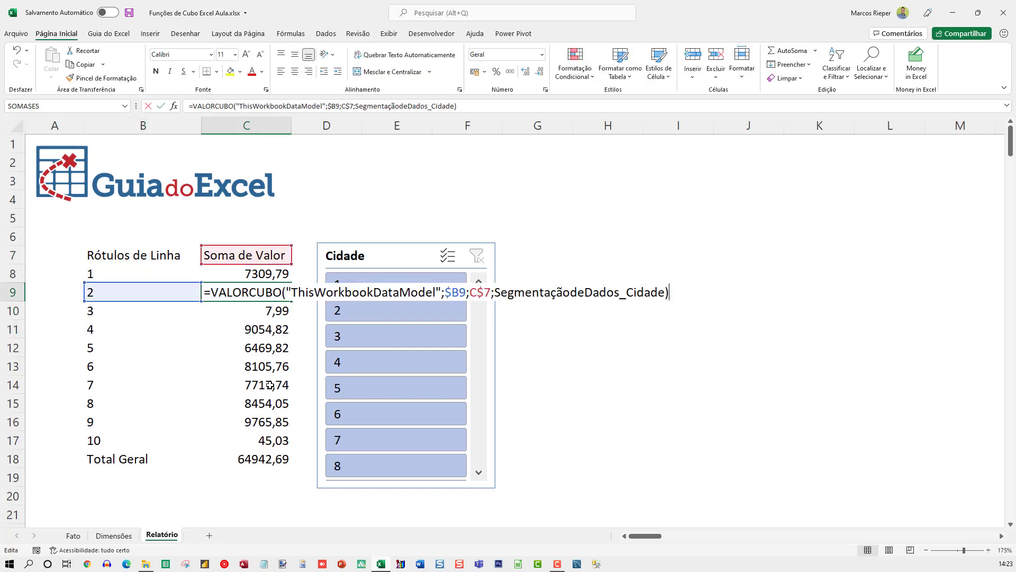
{"action": "key", "text": "Escape"}
{"action": "key", "text": "Down"}
{"action": "key", "text": "Down"}
{"action": "key", "text": "Down"}
{"action": "key", "text": "Down"}
{"action": "key", "text": "Down"}
- Test the Cidade slicer on the converted report with several city selections, including cities 7 and 1, and clear the filter
{"action": "left_click_drag", "start_coordinate": [406, 312], "coordinate": [403, 412]}
{"action": "left_click_drag", "start_coordinate": [376, 284], "coordinate": [449, 377]}
{"action": "left_click", "coordinate": [386, 440]}
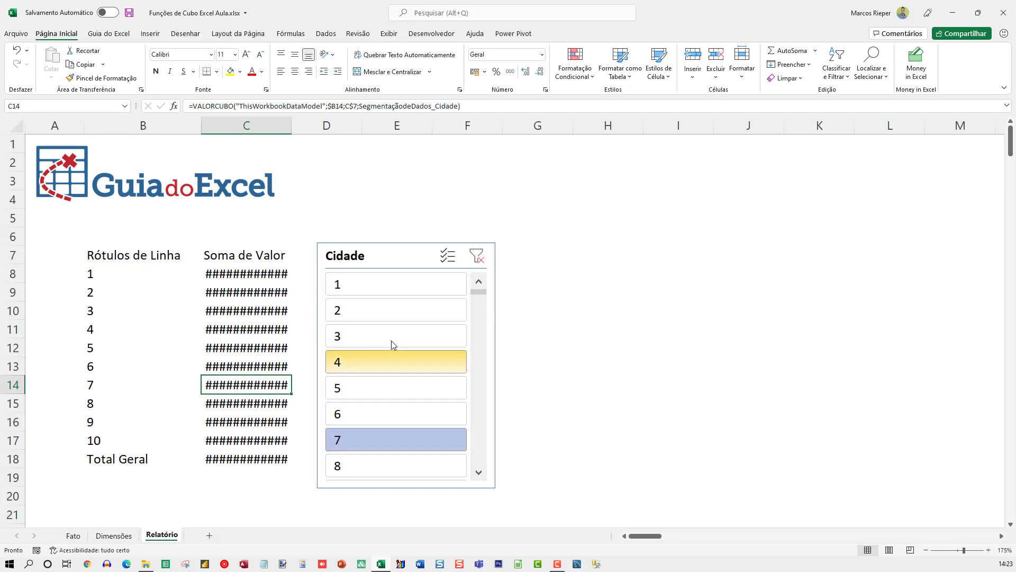
{"action": "left_click", "coordinate": [393, 336]}
{"action": "left_click", "coordinate": [395, 286]}
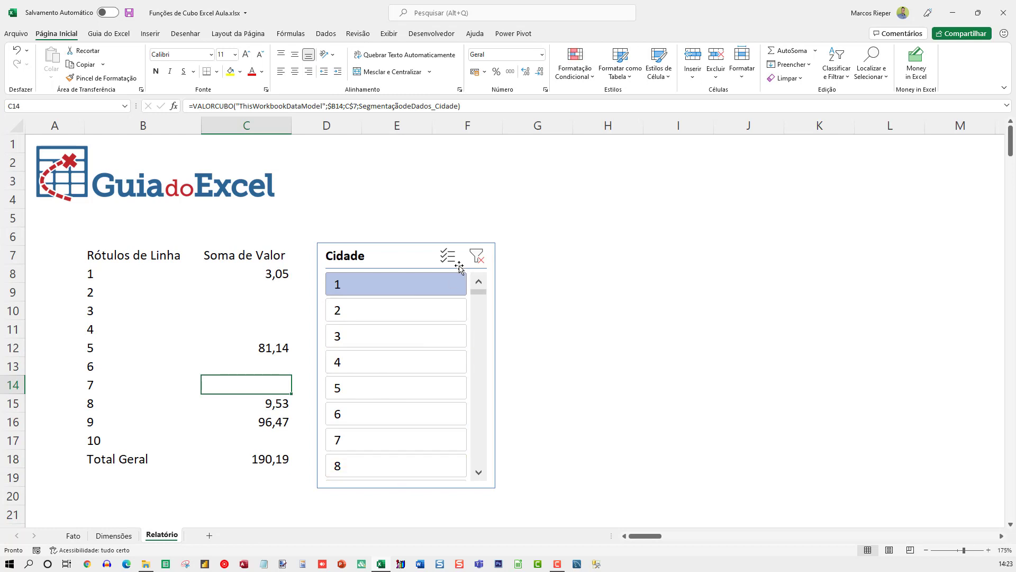
{"action": "left_click", "coordinate": [477, 256]}
- Examine the cube formulas in the report's first row, its headers, the Total Geral row and cell C11
{"action": "left_click", "coordinate": [125, 284]}
{"action": "key", "text": "F2"}
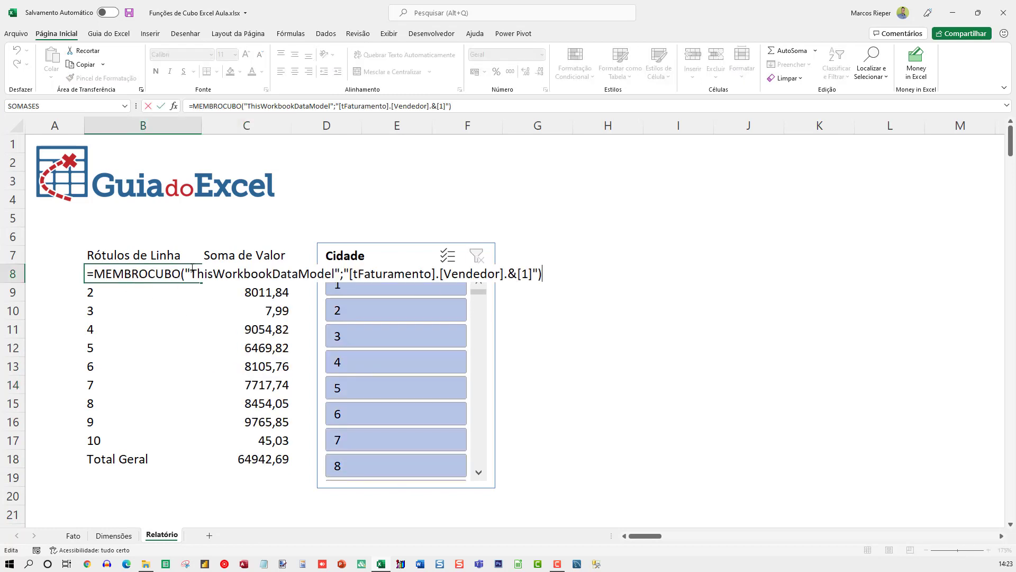
{"action": "key", "text": "Escape"}
{"action": "double_click", "coordinate": [228, 273]}
{"action": "double_click", "coordinate": [247, 273]}
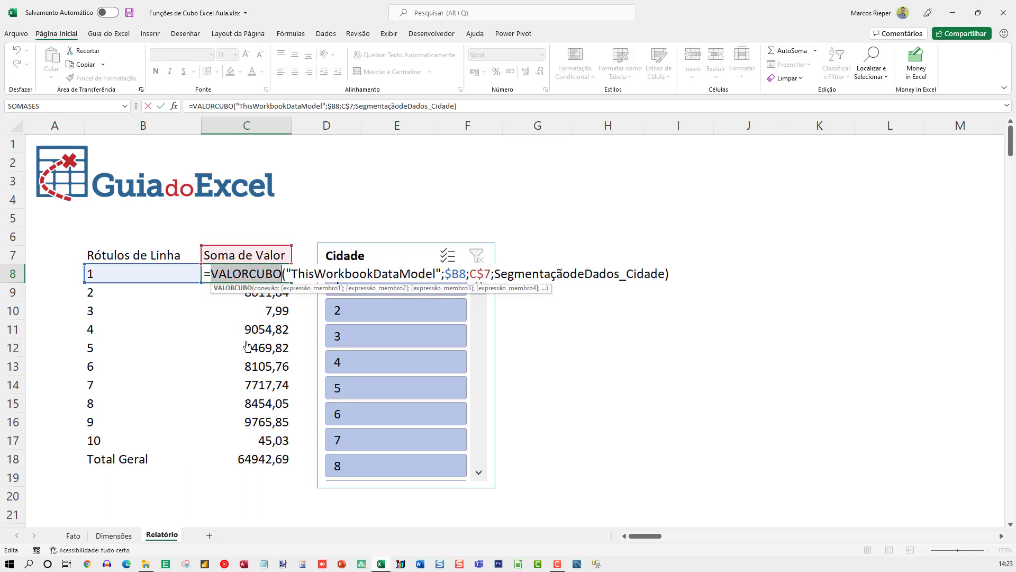
{"action": "key", "text": "Escape"}
{"action": "left_click", "coordinate": [225, 257]}
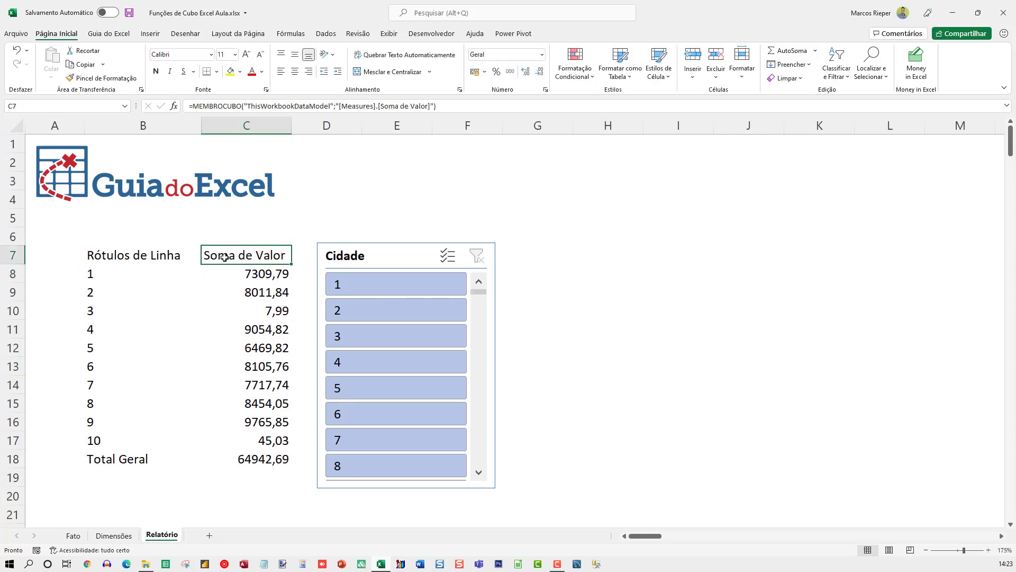
{"action": "left_click", "coordinate": [126, 261]}
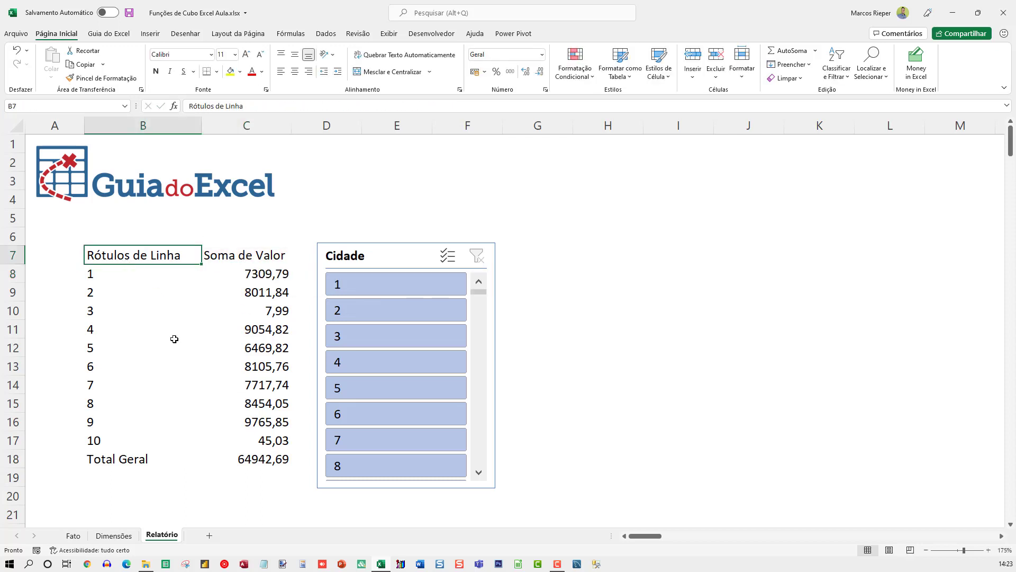
{"action": "left_click", "coordinate": [157, 447]}
{"action": "left_click", "coordinate": [230, 456]}
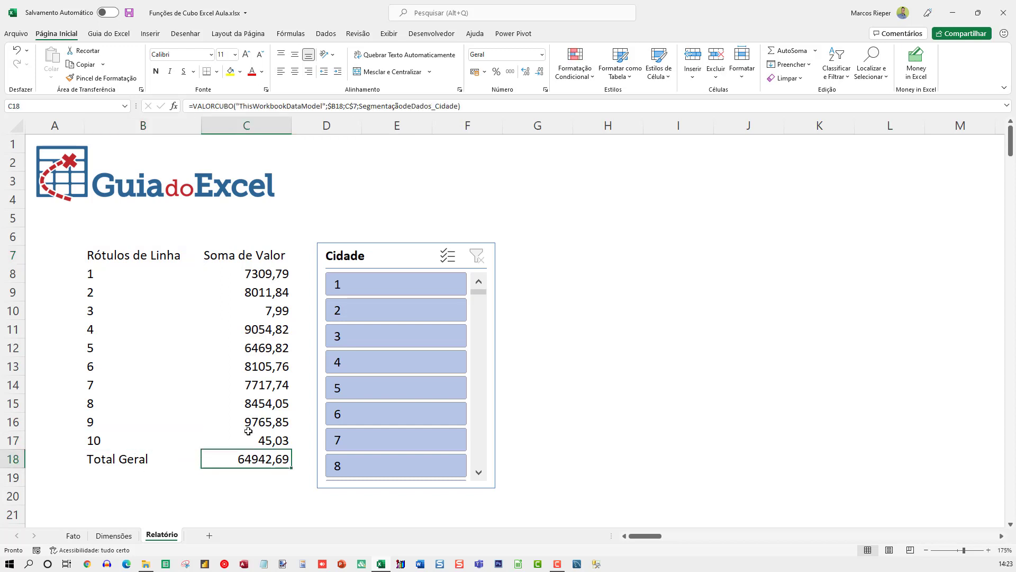
{"action": "left_click", "coordinate": [267, 327]}
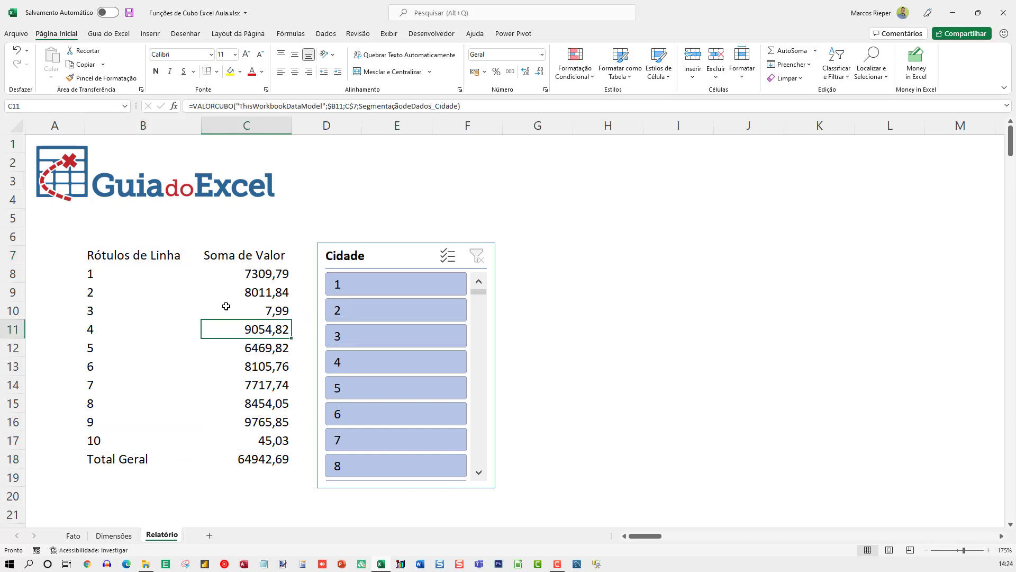
- Examine the VALORCUBO arguments in C11, test the Cidade slicer with cities 3 to 7, 6 and 2, and clear the filter
{"action": "key", "text": "F2"}
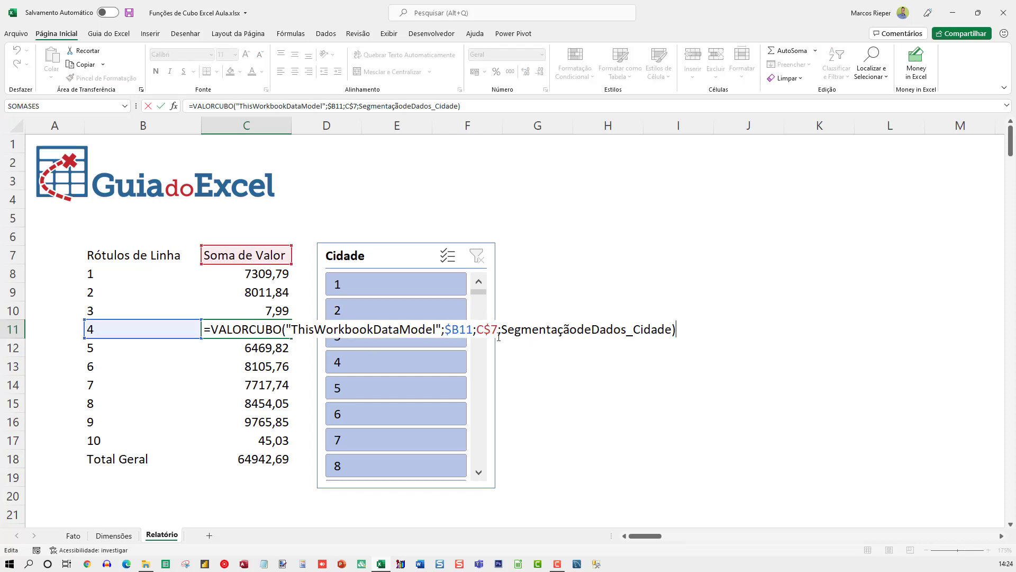
{"action": "left_click_drag", "start_coordinate": [354, 288], "coordinate": [392, 344]}
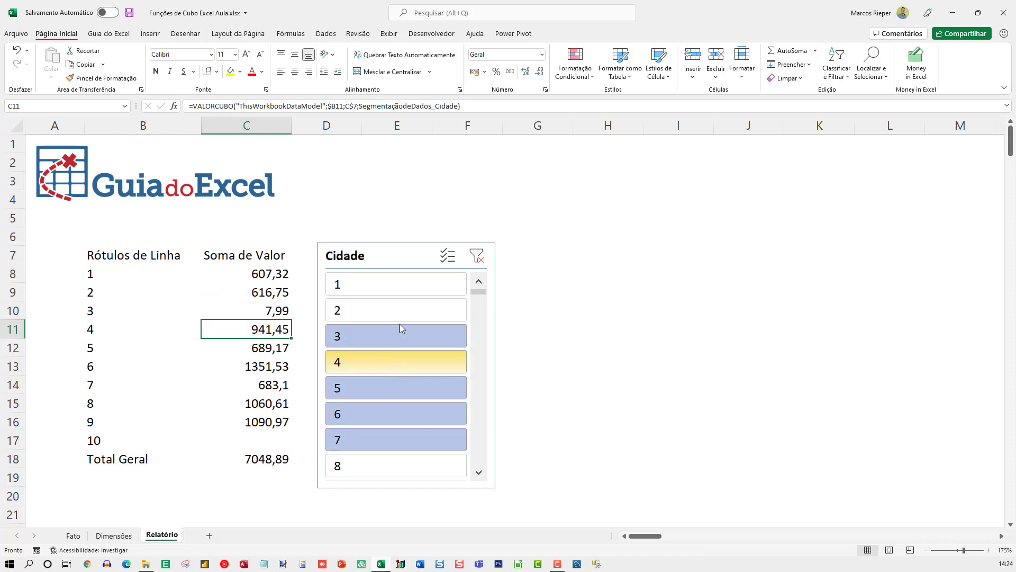
{"action": "left_click", "coordinate": [392, 289]}
{"action": "left_click", "coordinate": [376, 419]}
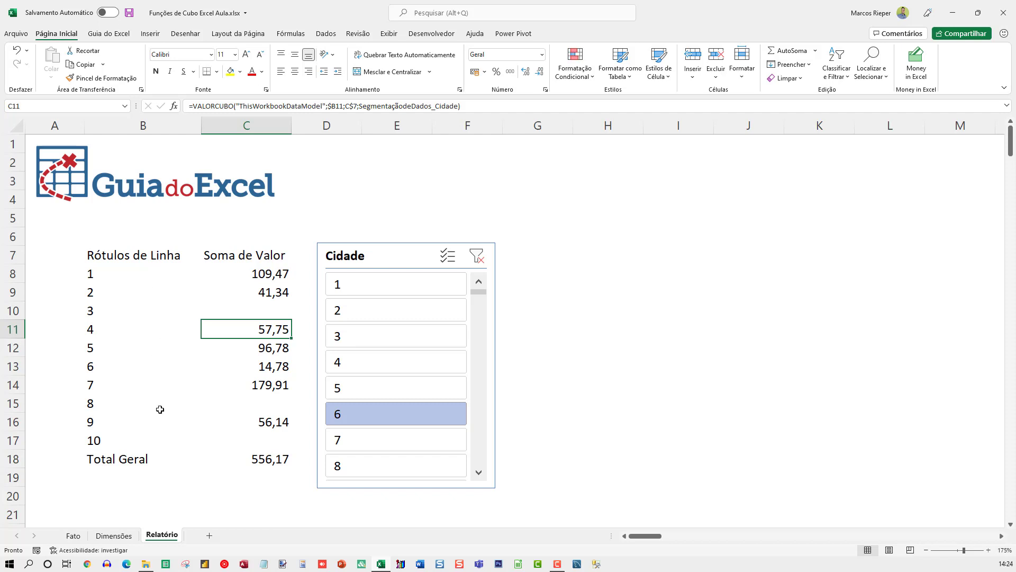
{"action": "left_click_drag", "start_coordinate": [104, 267], "coordinate": [135, 444]}
{"action": "left_click", "coordinate": [397, 310]}
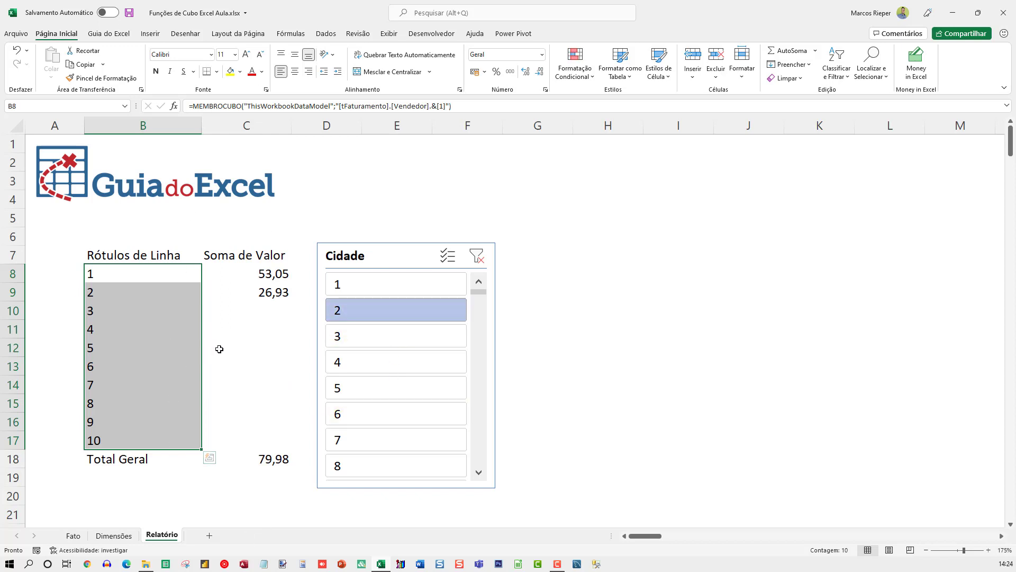
{"action": "left_click", "coordinate": [477, 260]}
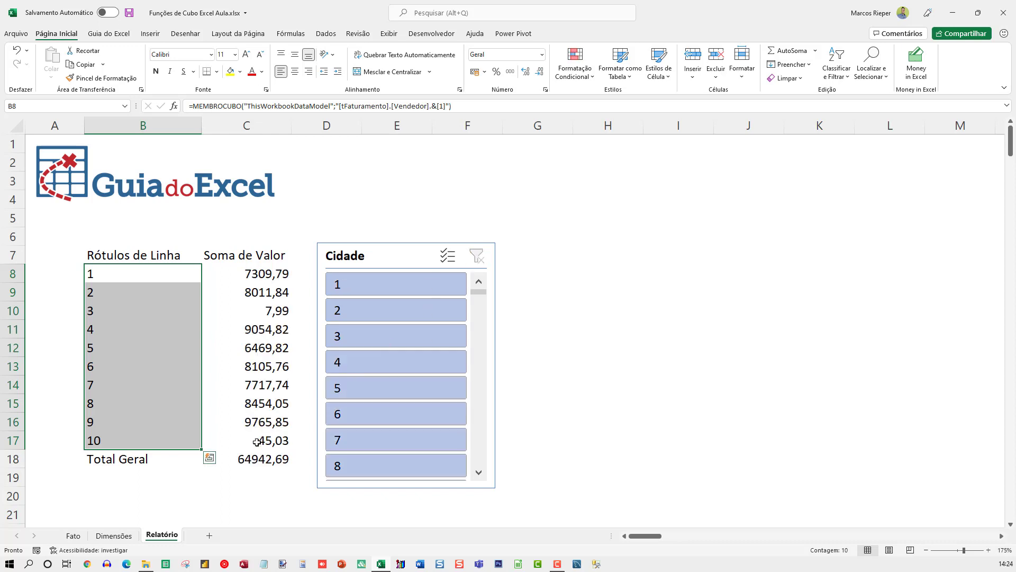
- Insert a column chart from the report range B7:C17 and place it beside the Cidade slicer
{"action": "left_click_drag", "start_coordinate": [256, 442], "coordinate": [177, 255]}
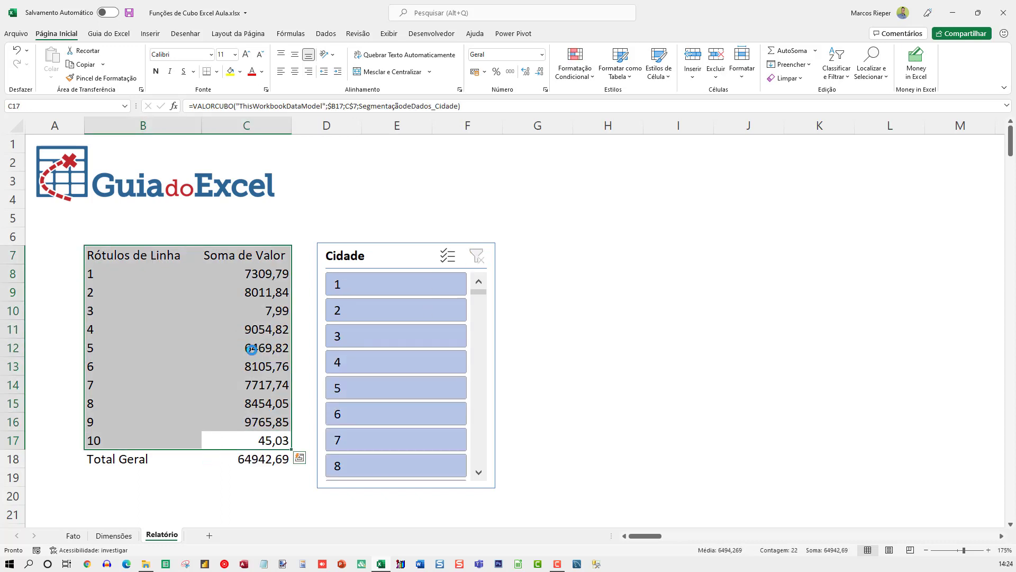
{"action": "key", "text": "alt+F1"}
{"action": "left_click_drag", "start_coordinate": [397, 219], "coordinate": [623, 213]}
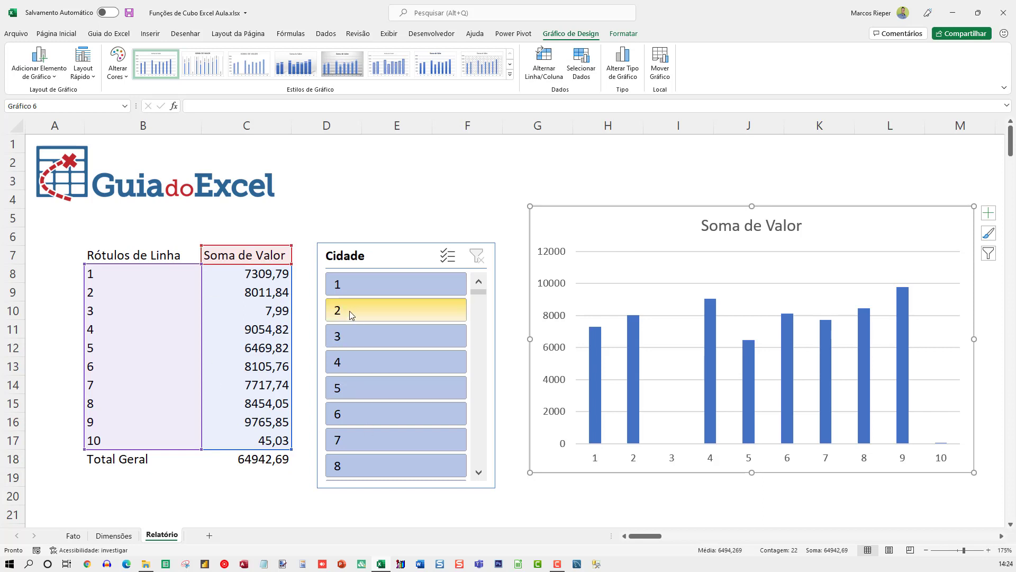
- Test the chart's response to several Cidade slicer selections, including cities 1 to 7, 2 and 6, and clear the filter
{"action": "left_click", "coordinate": [379, 344]}
{"action": "left_click", "coordinate": [386, 418], "text": "shift"}
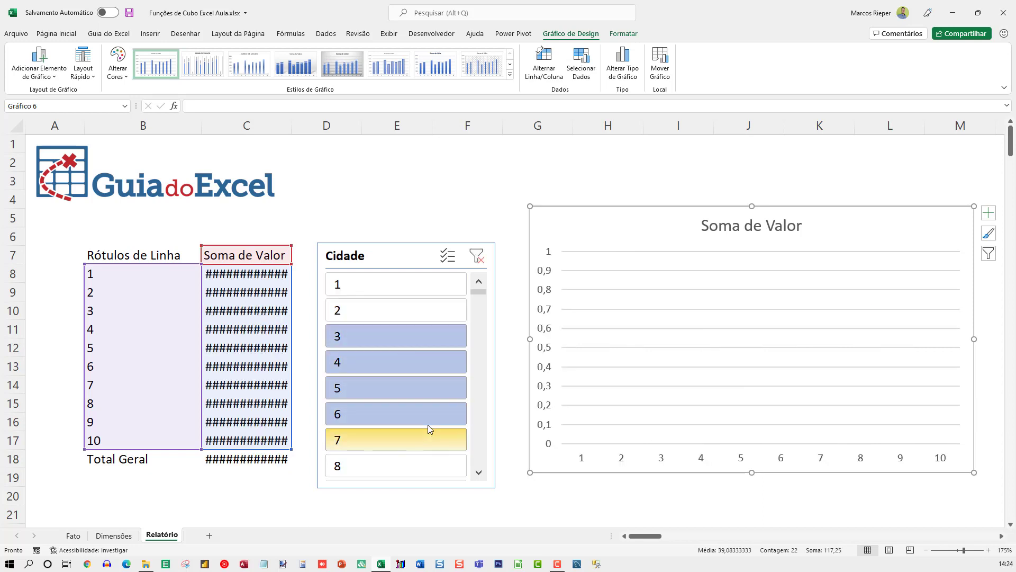
{"action": "left_click", "coordinate": [390, 284]}
{"action": "left_click", "coordinate": [454, 422], "text": "shift"}
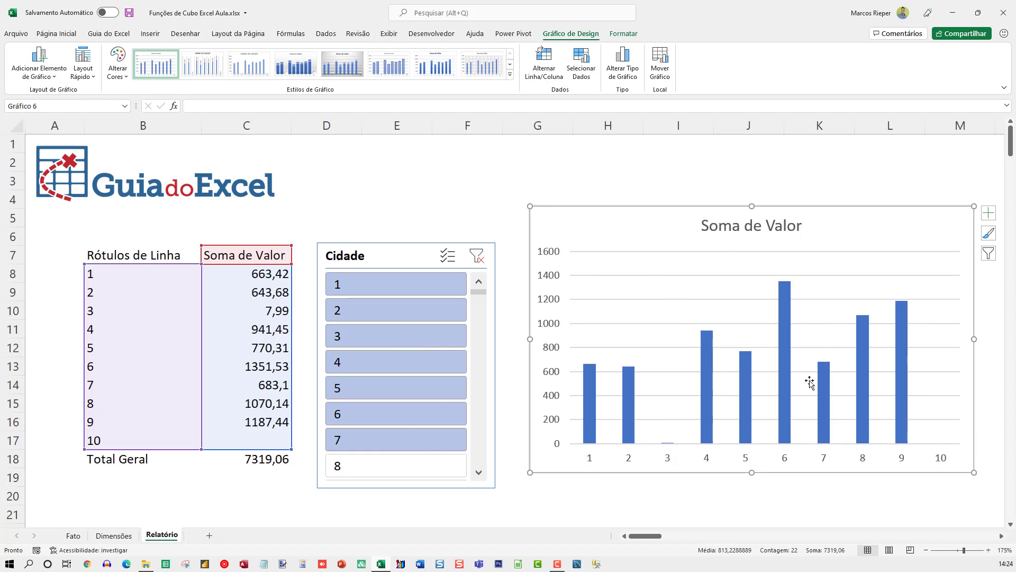
{"action": "left_click", "coordinate": [364, 314]}
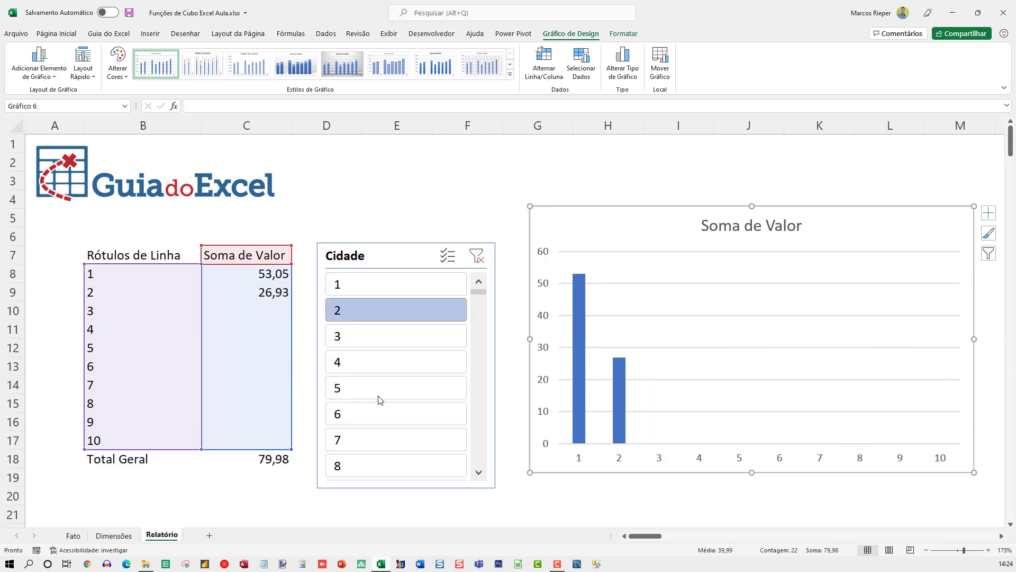
{"action": "left_click", "coordinate": [379, 394]}
{"action": "left_click", "coordinate": [402, 315], "text": "shift"}
{"action": "left_click", "coordinate": [447, 415]}
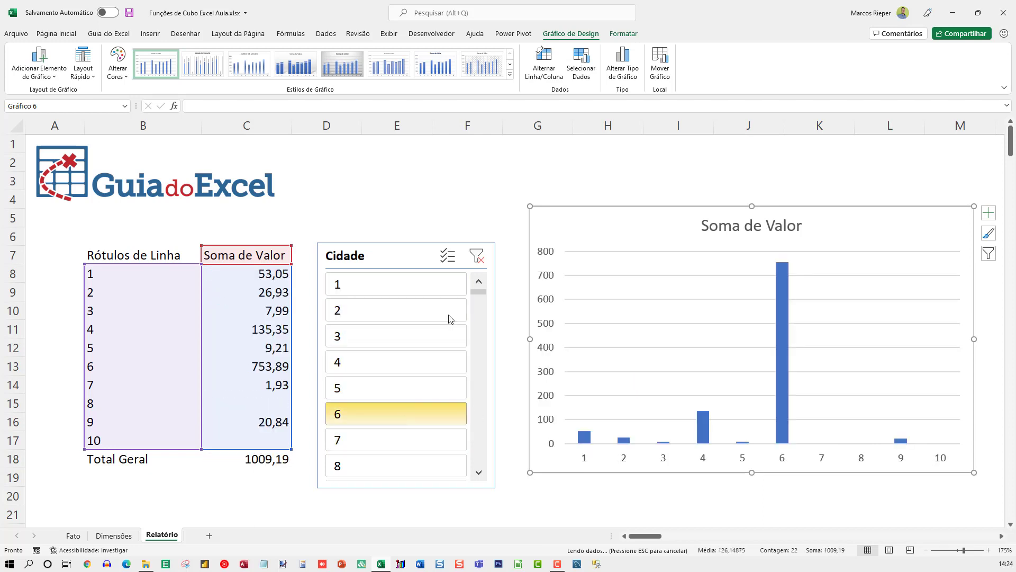
{"action": "left_click", "coordinate": [476, 257]}
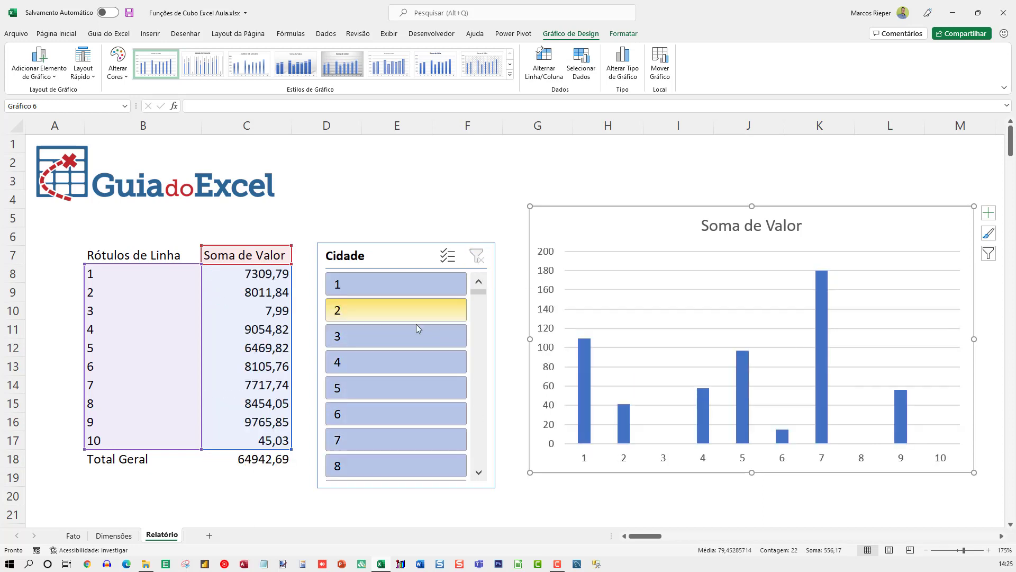
- Clear the Total Geral row in B18:C18 from the report
{"action": "left_click", "coordinate": [270, 329]}
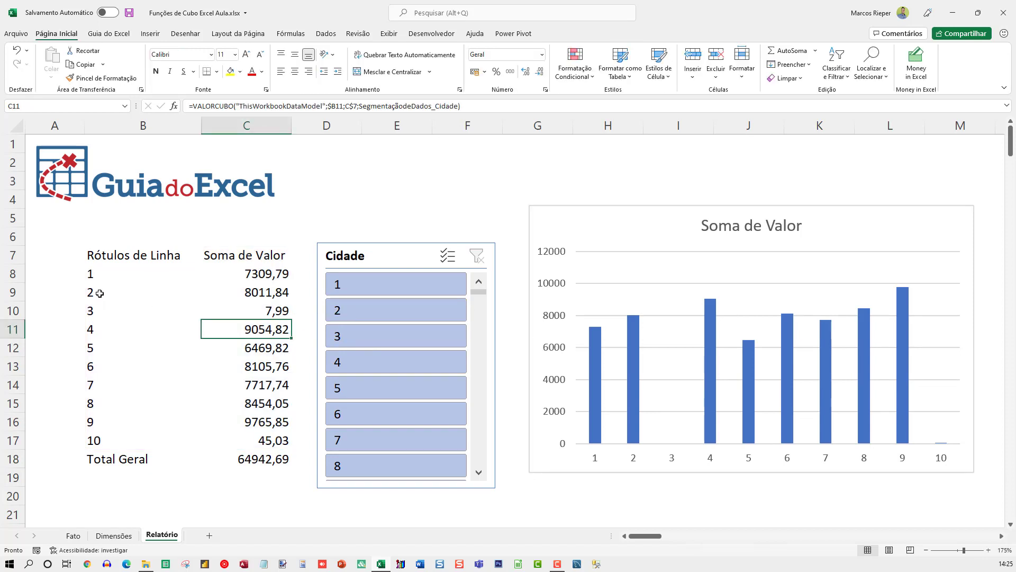
{"action": "left_click_drag", "start_coordinate": [235, 468], "coordinate": [150, 467]}
{"action": "key", "text": "Delete"}
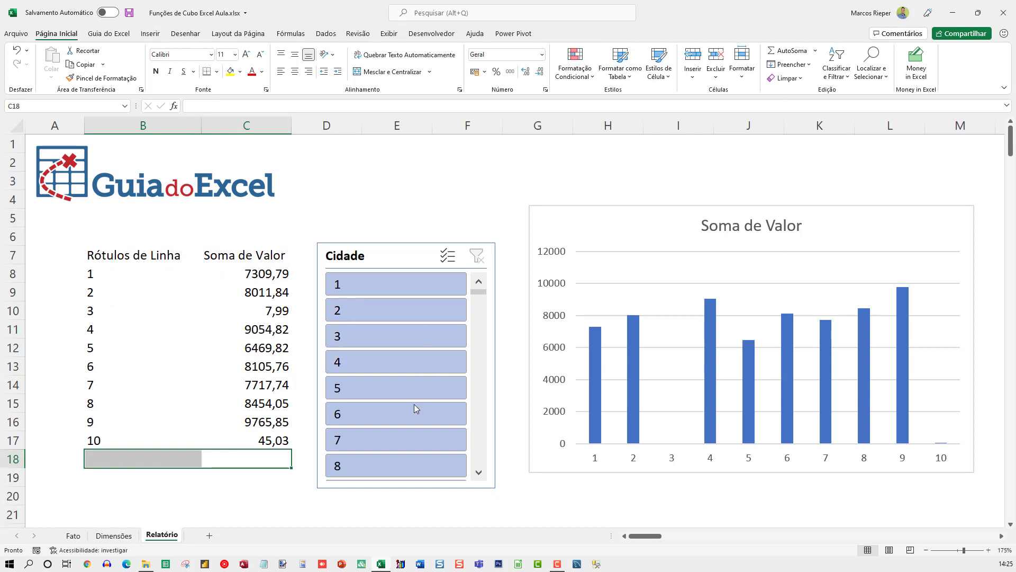
- Filter the report by cities 3 to 6 and examine the VALORCUBO formulas in C9 and C13
{"action": "left_click_drag", "start_coordinate": [411, 405], "coordinate": [386, 339]}
{"action": "left_click", "coordinate": [262, 289]}
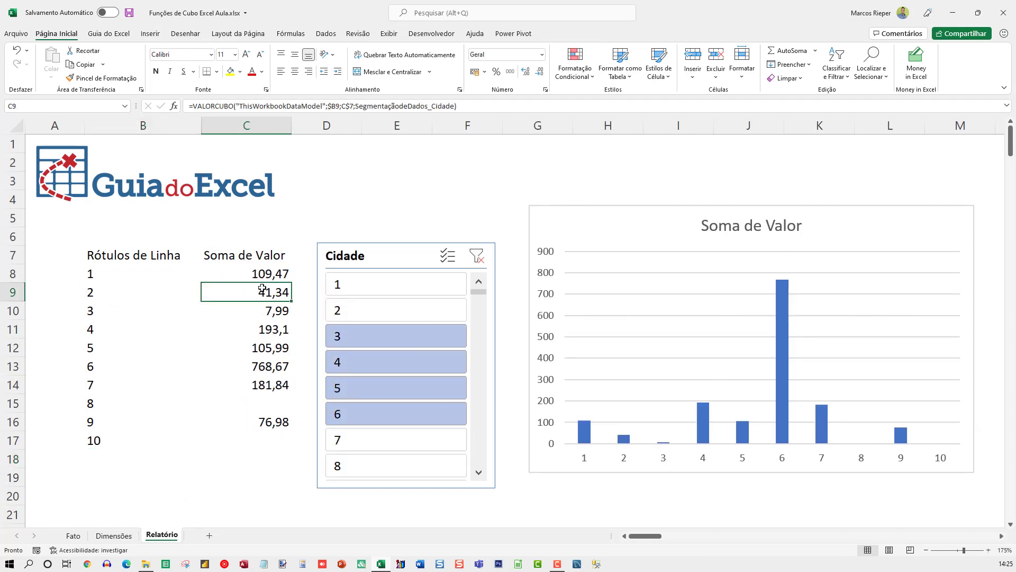
{"action": "key", "text": "F2"}
{"action": "left_click", "coordinate": [274, 362]}
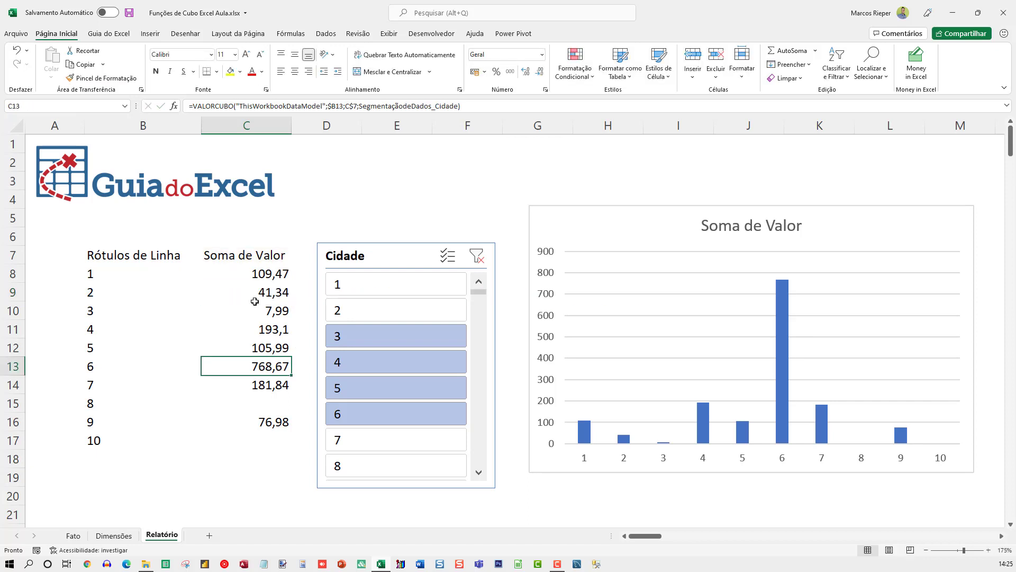
{"action": "key", "text": "F2"}
{"action": "key", "text": "ctrl+Return"}
- Delete the report rows for vendors 1 to 6 and 8 to 10, keeping only vendor 7 in row 14
{"action": "left_click_drag", "start_coordinate": [106, 292], "coordinate": [298, 461]}
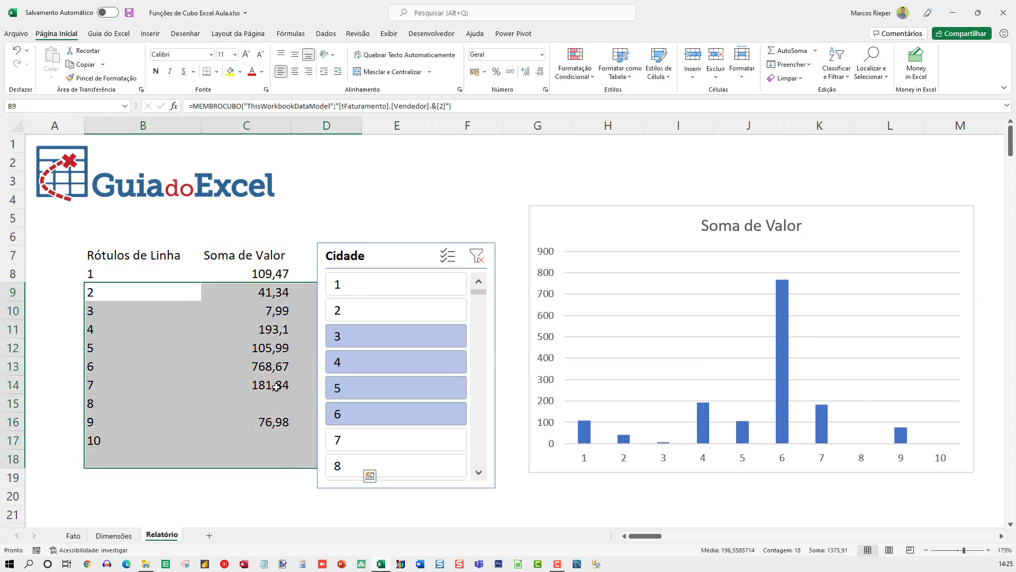
{"action": "left_click_drag", "start_coordinate": [279, 369], "coordinate": [148, 278]}
{"action": "key", "text": "Delete"}
{"action": "left_click_drag", "start_coordinate": [274, 406], "coordinate": [181, 444]}
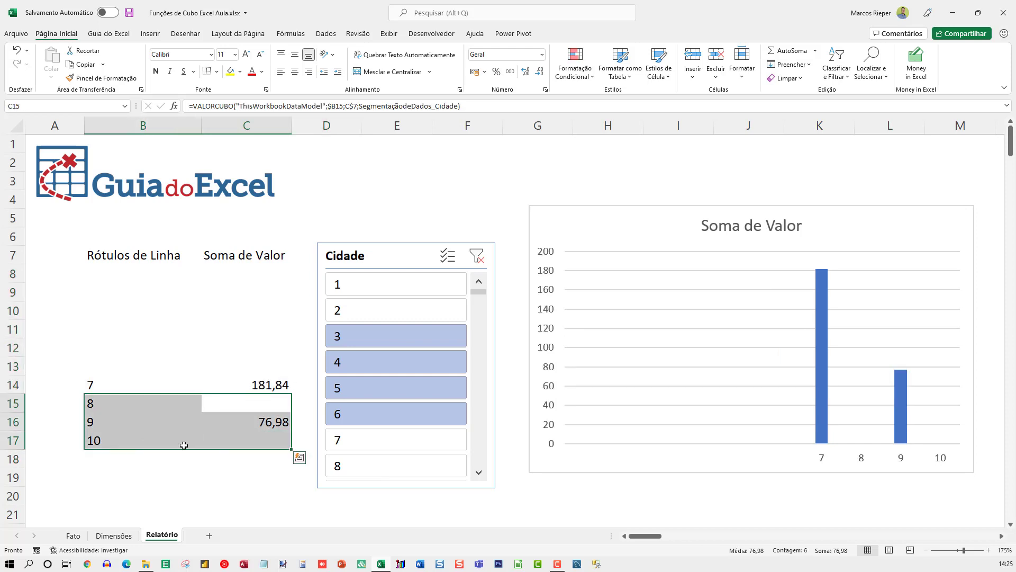
{"action": "key", "text": "Delete"}
- Test the Cidade slicer on vendor 7's remaining row with several selections, including cities 2 to 6 and 1 to 5, and clear the filter
{"action": "left_click_drag", "start_coordinate": [373, 316], "coordinate": [382, 424]}
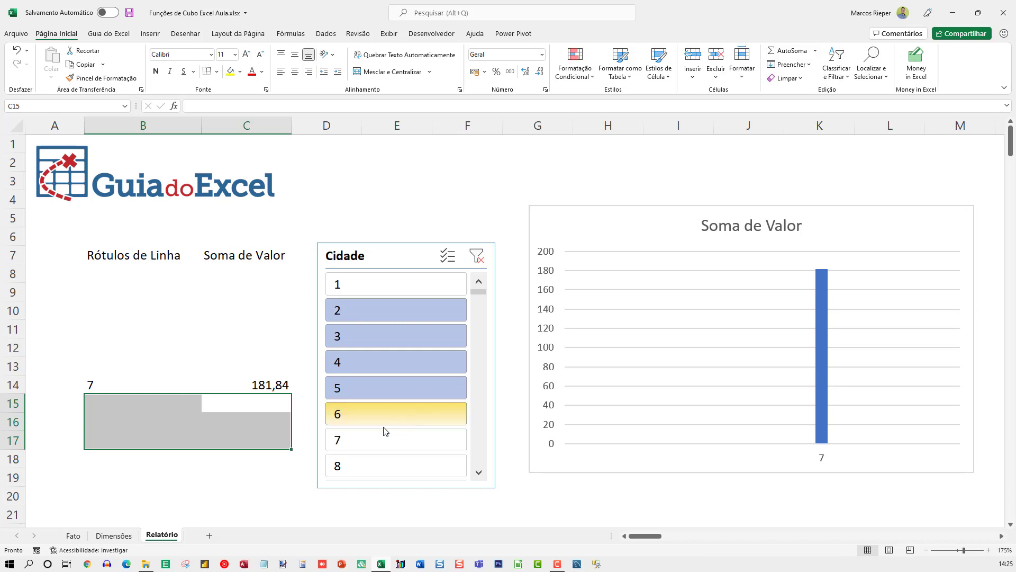
{"action": "left_click", "coordinate": [383, 435]}
{"action": "left_click_drag", "start_coordinate": [384, 363], "coordinate": [385, 336]}
{"action": "left_click", "coordinate": [386, 317]}
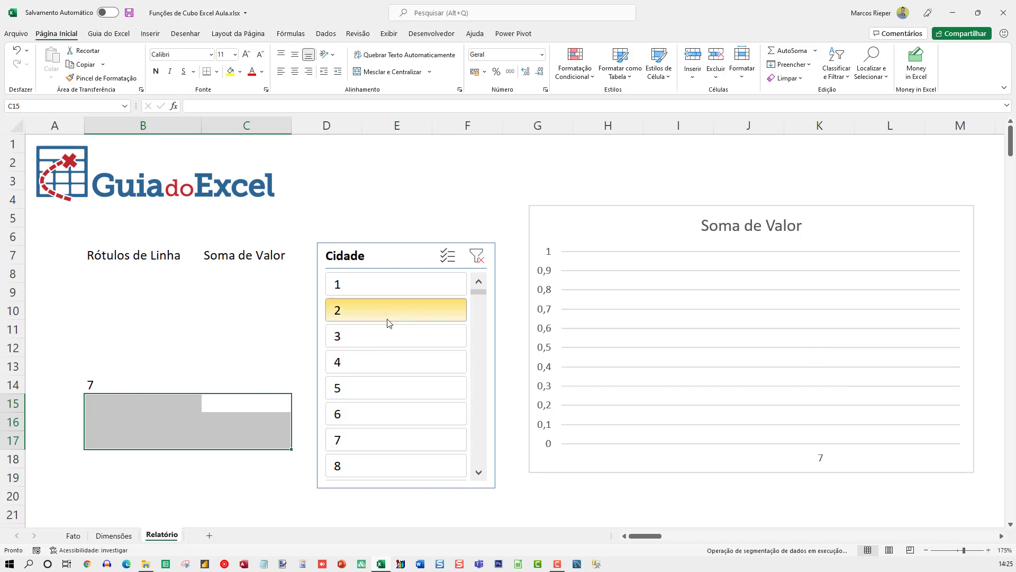
{"action": "left_click", "coordinate": [396, 395]}
{"action": "left_click_drag", "start_coordinate": [421, 284], "coordinate": [418, 397]}
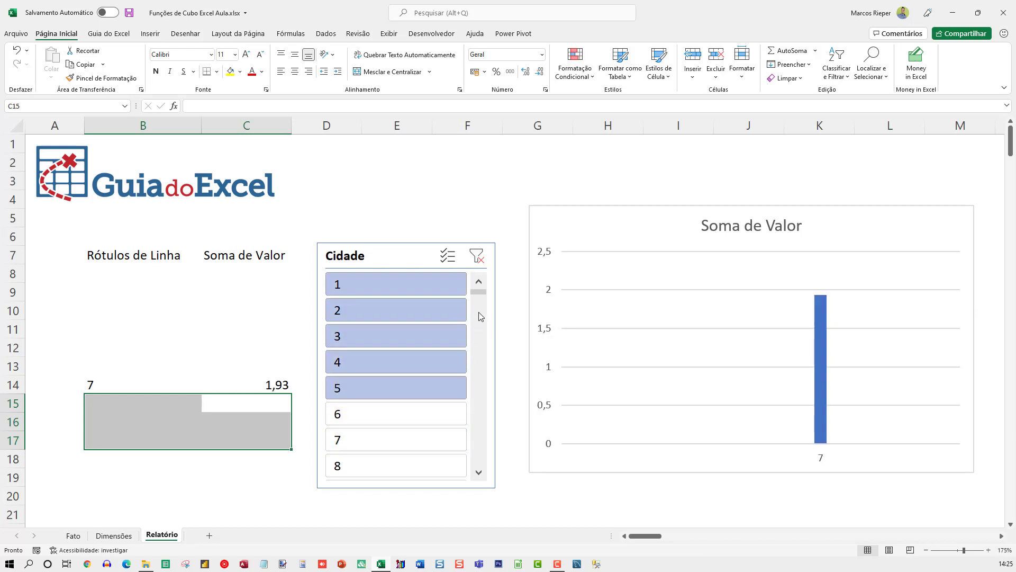
{"action": "left_click", "coordinate": [477, 256]}
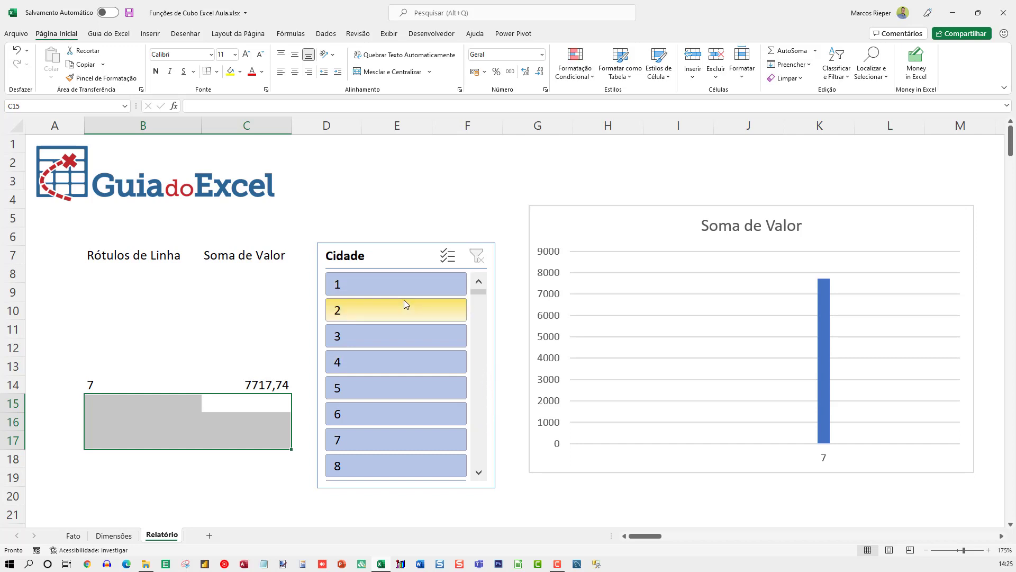
- Examine the cube formulas in B14 and C14, filter by single cities including 2 and 5, and clear the slicer filter
{"action": "left_click", "coordinate": [246, 387]}
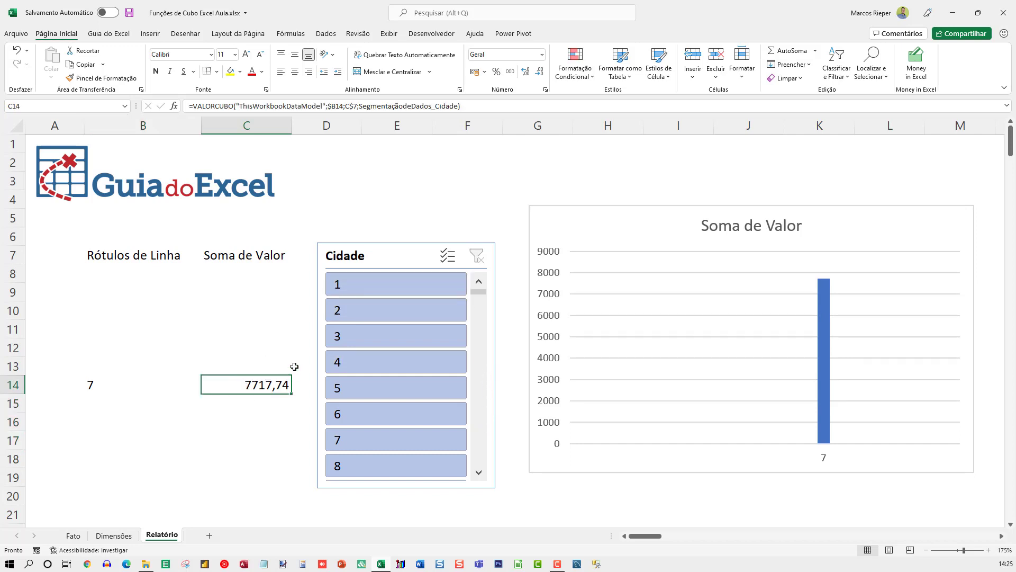
{"action": "left_click", "coordinate": [128, 385]}
{"action": "left_click", "coordinate": [246, 385]}
{"action": "left_click", "coordinate": [393, 361]}
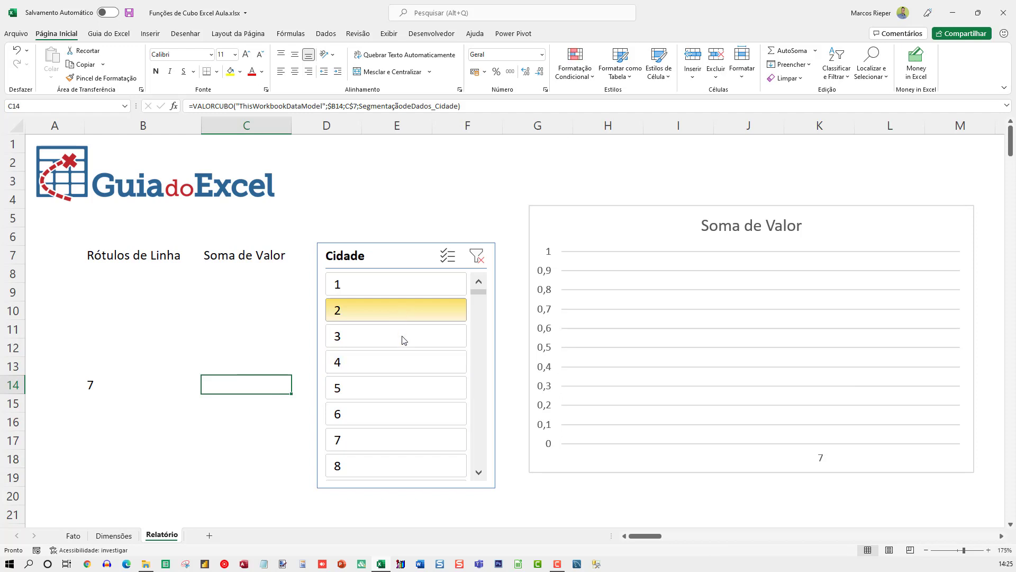
{"action": "left_click", "coordinate": [400, 382]}
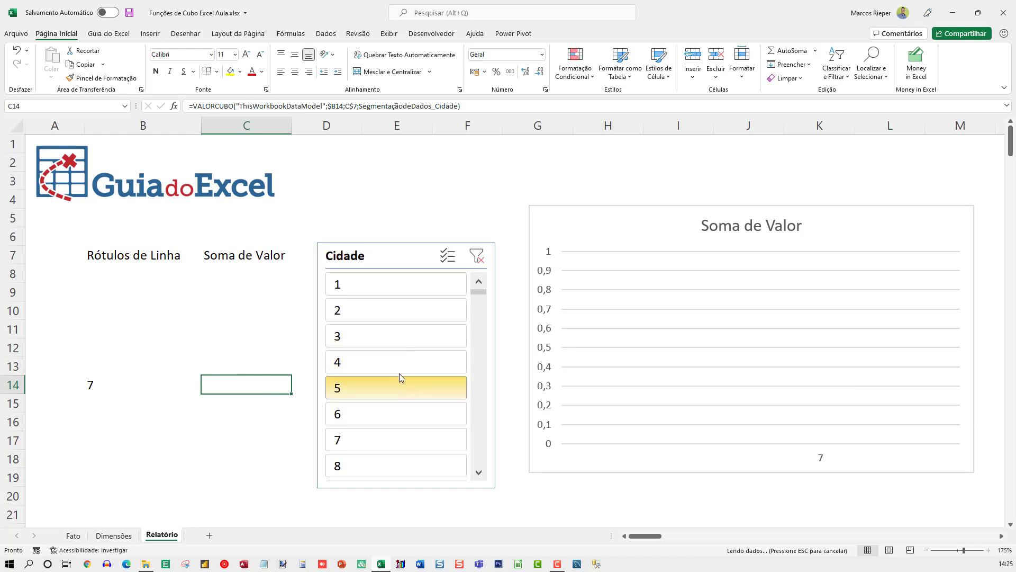
{"action": "left_click", "coordinate": [476, 256]}
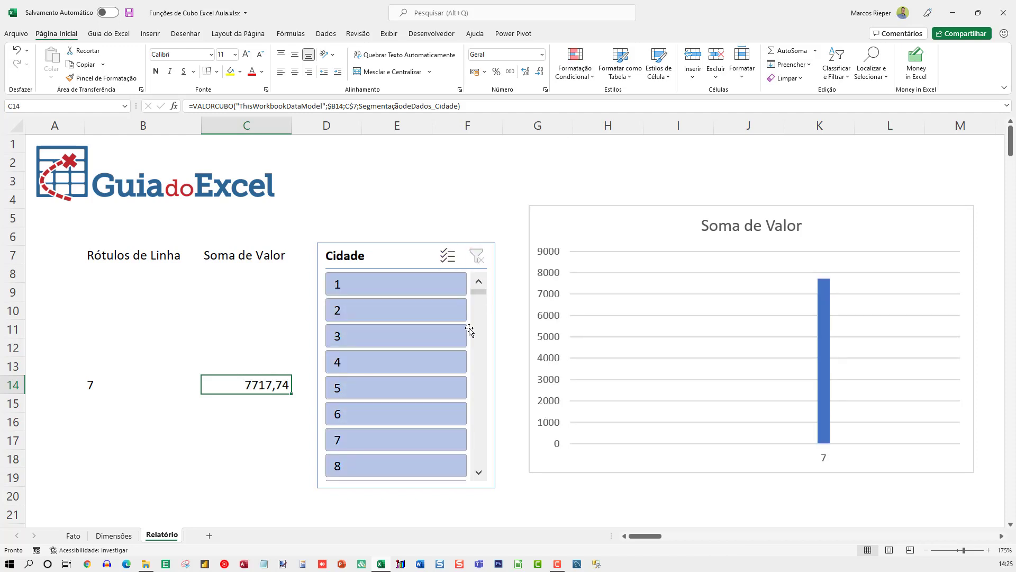
- Delete the Soma de Valor chart and the Cidade slicer from the Relatório sheet
{"action": "left_click", "coordinate": [607, 218]}
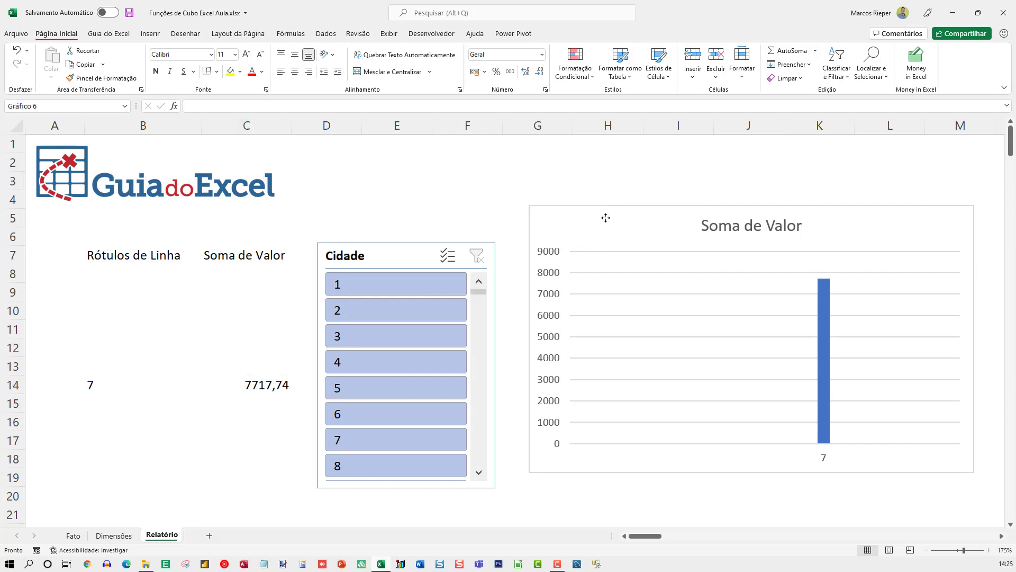
{"action": "key", "text": "Delete"}
{"action": "left_click", "coordinate": [393, 263]}
{"action": "key", "text": "Delete"}
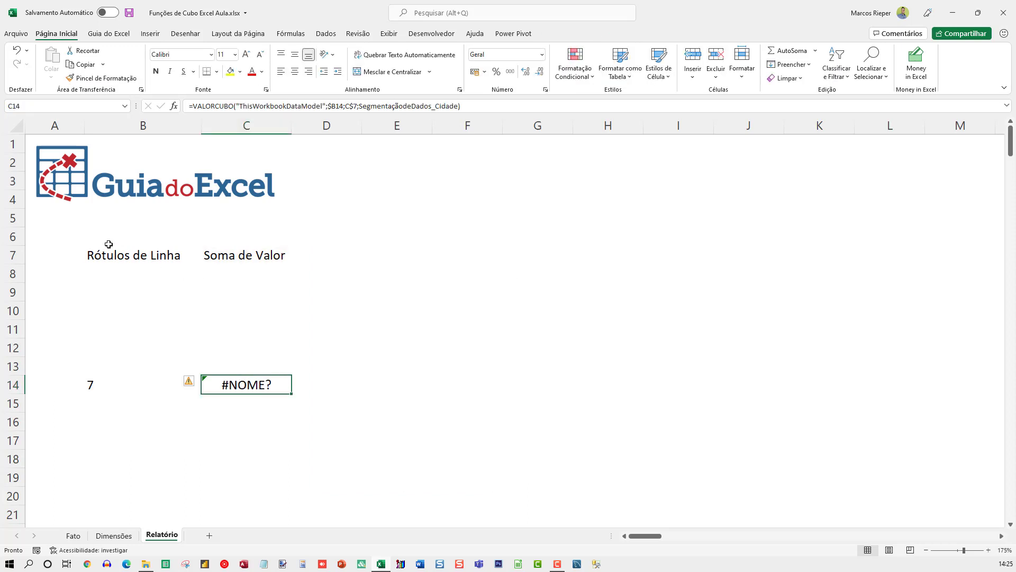
- Clear the remaining report cells by pasting the blank cell B6 over the range down to C18, and select B7
{"action": "left_click", "coordinate": [108, 233]}
{"action": "key", "text": "ctrl+c"}
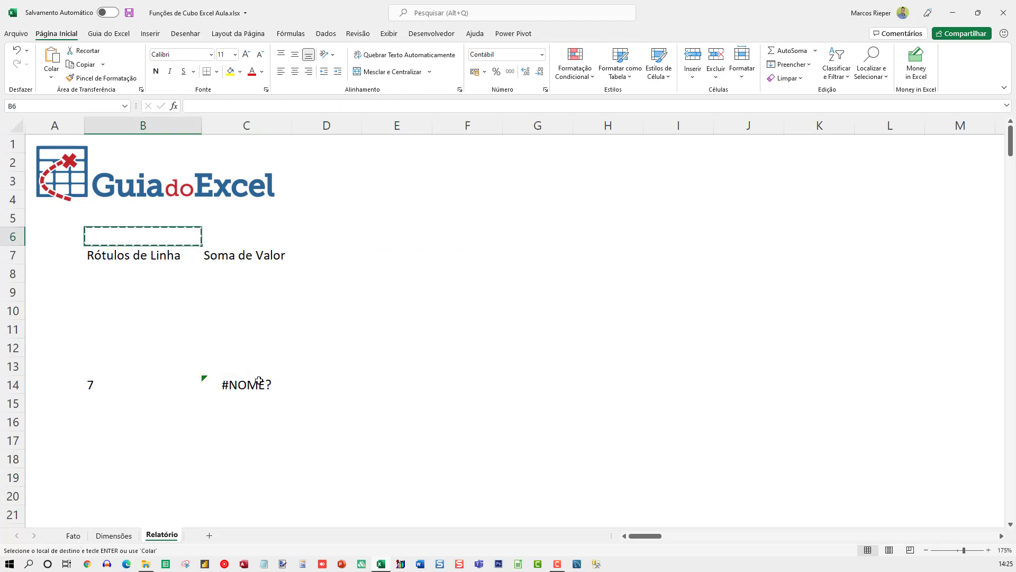
{"action": "left_click", "coordinate": [260, 472], "text": "shift"}
{"action": "key", "text": "ctrl+v"}
{"action": "left_click", "coordinate": [217, 311]}
{"action": "key", "text": "Escape"}
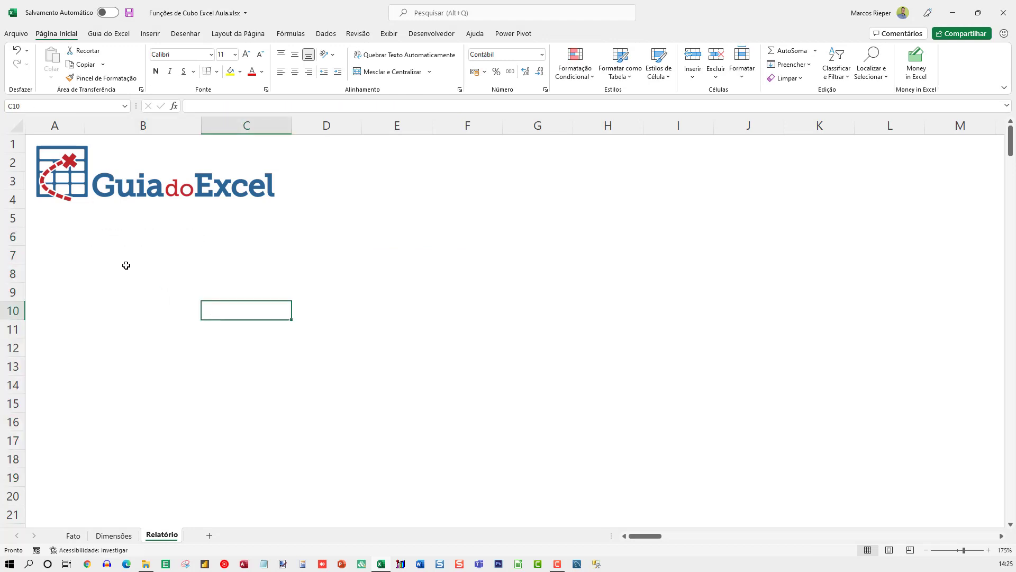
{"action": "left_click", "coordinate": [126, 266]}
{"action": "left_click", "coordinate": [103, 254]}
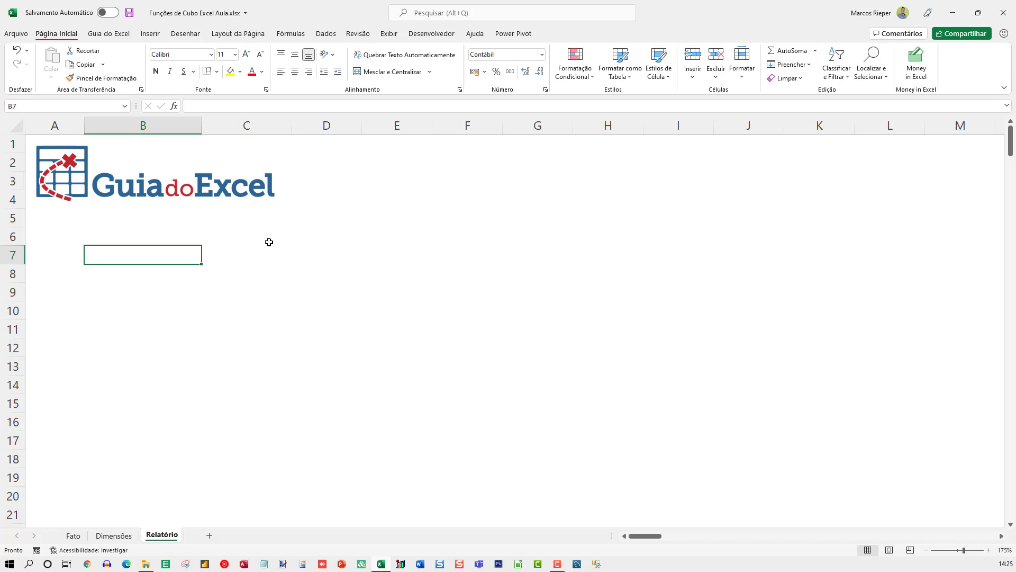
- Review the Fato sheet's table from its first row, including the Cliente column, and open the Dimensões sheet's lookup tables
{"action": "left_click", "coordinate": [73, 536]}
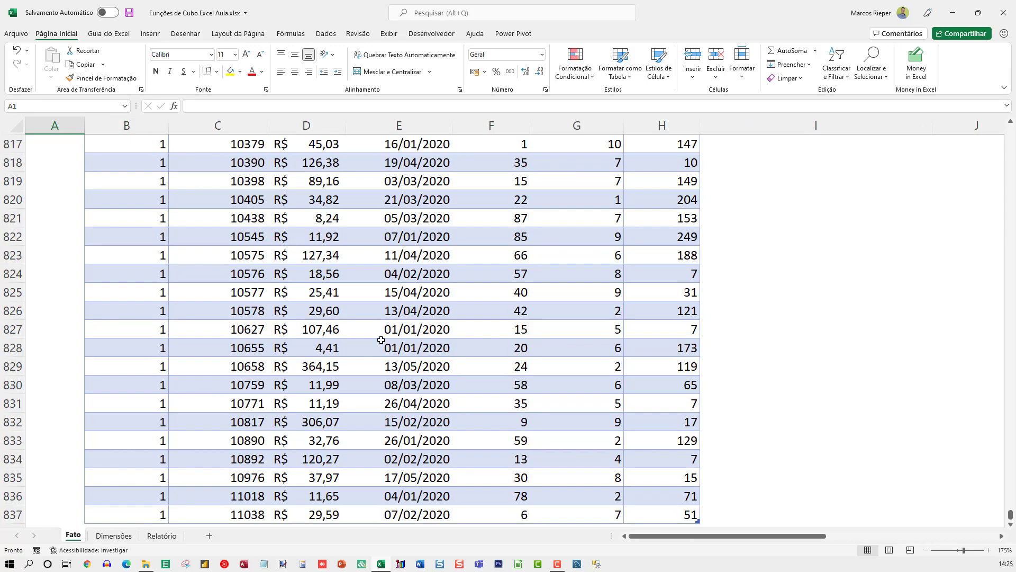
{"action": "scroll", "coordinate": [465, 268], "scroll_direction": "up", "scroll_amount": 20}
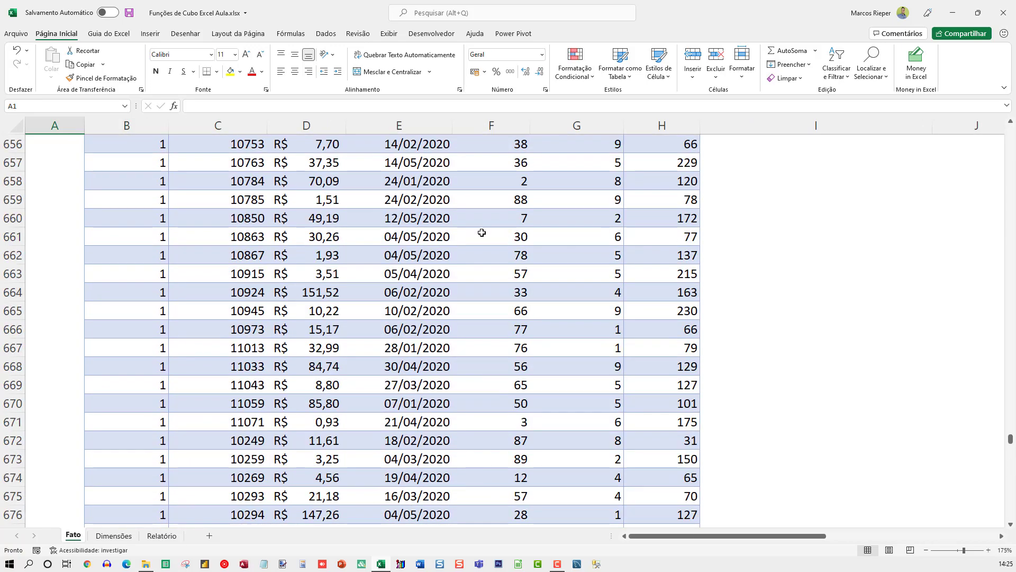
{"action": "key", "text": "ctrl+Home"}
{"action": "left_click", "coordinate": [527, 273]}
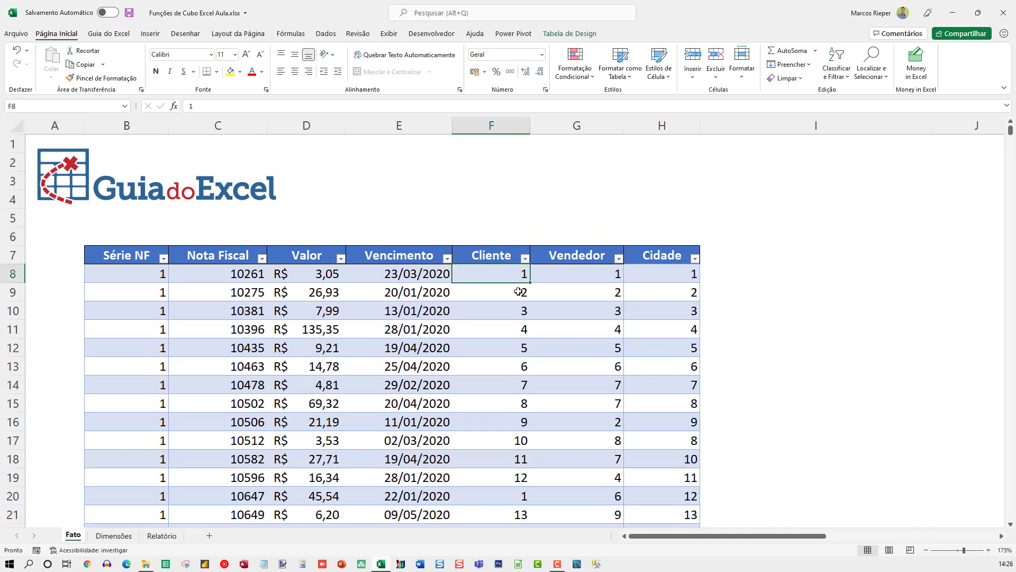
{"action": "left_click", "coordinate": [113, 535]}
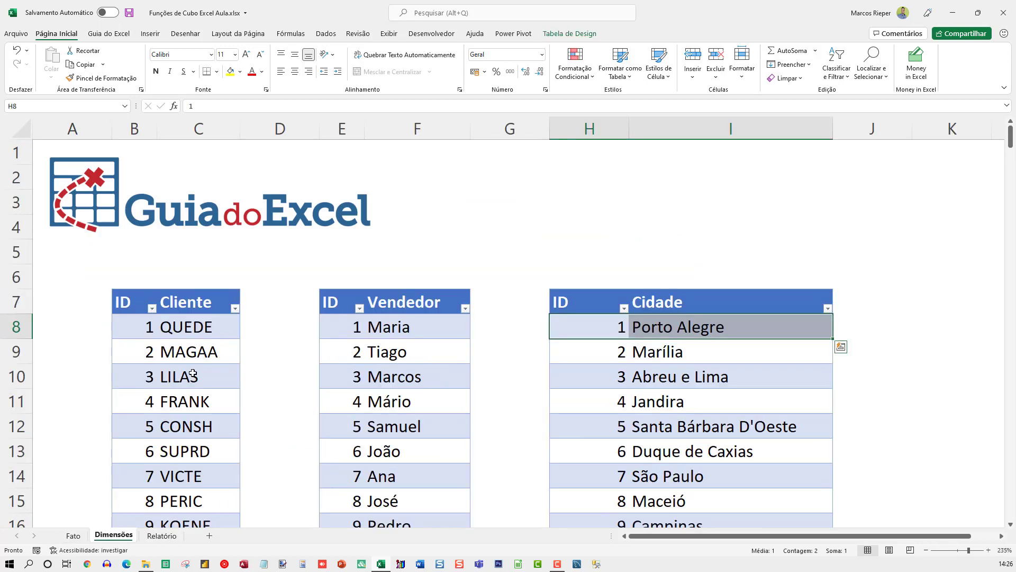
- Compare the Vendedor and Cidade keys in the Fato sheet's first row with the ID and name columns of the Dimensões sheet's lookup tables
{"action": "left_click", "coordinate": [145, 334]}
{"action": "left_click", "coordinate": [192, 333]}
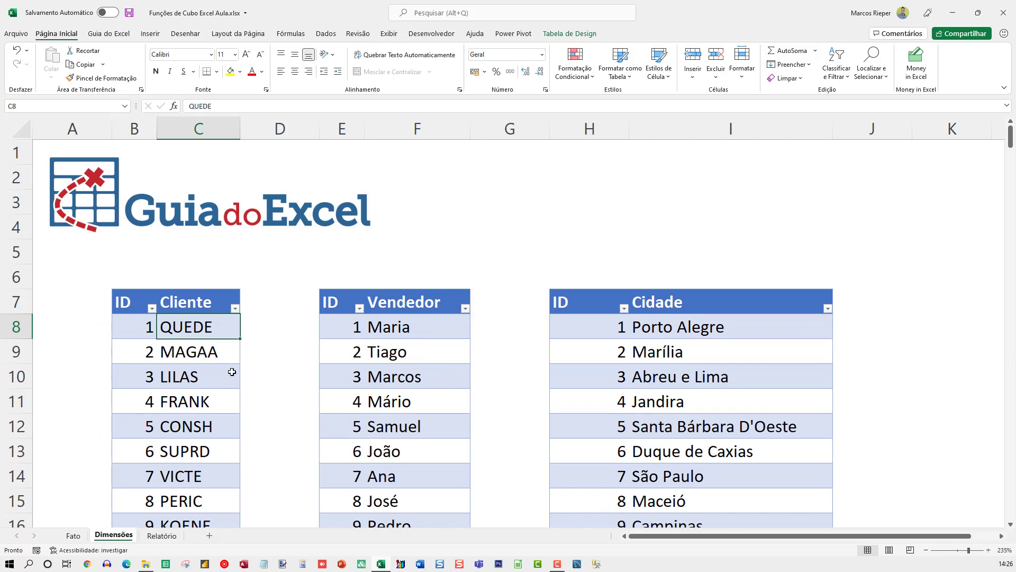
{"action": "left_click", "coordinate": [73, 535]}
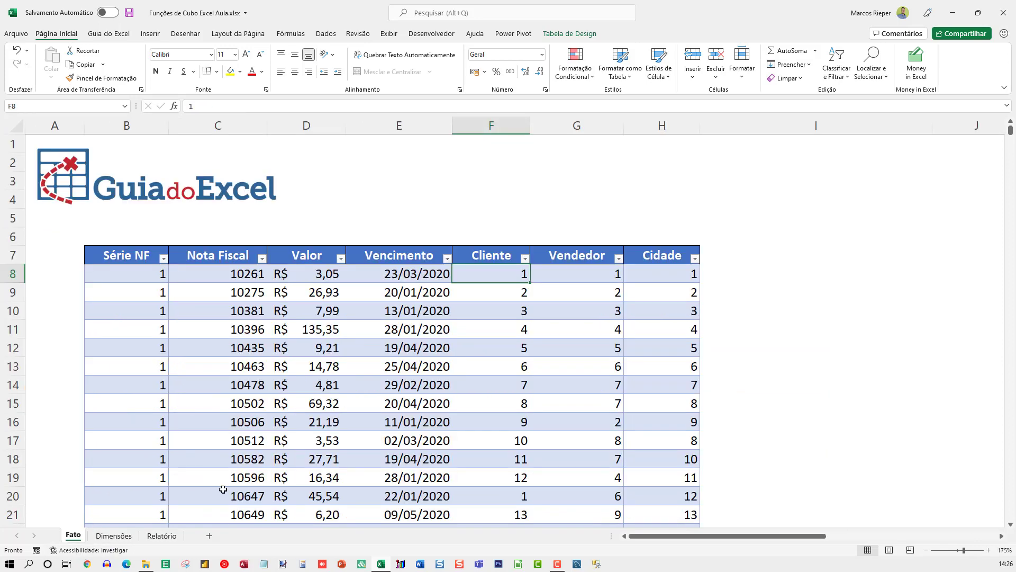
{"action": "left_click", "coordinate": [558, 278]}
{"action": "left_click", "coordinate": [652, 270]}
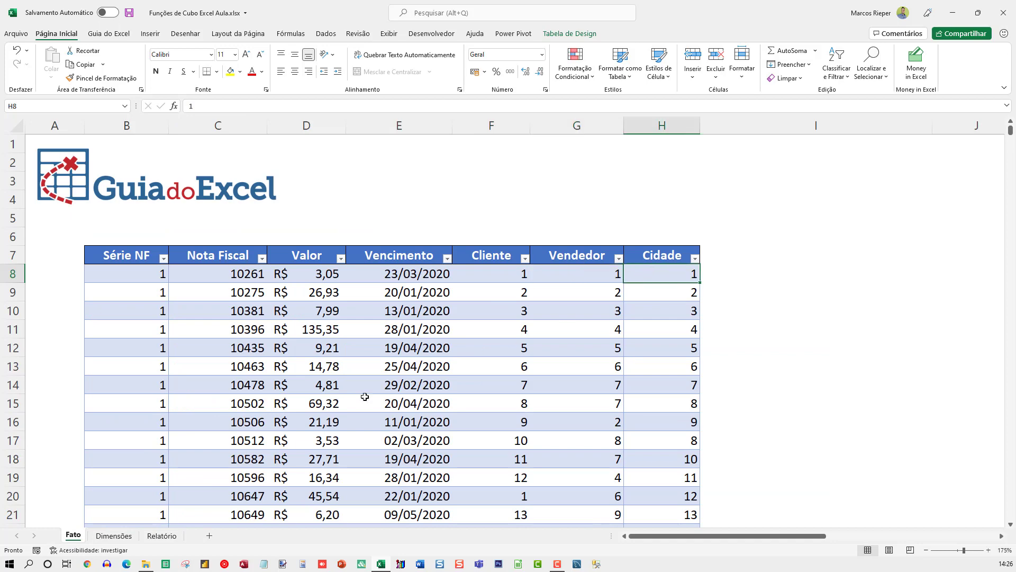
{"action": "left_click", "coordinate": [114, 535]}
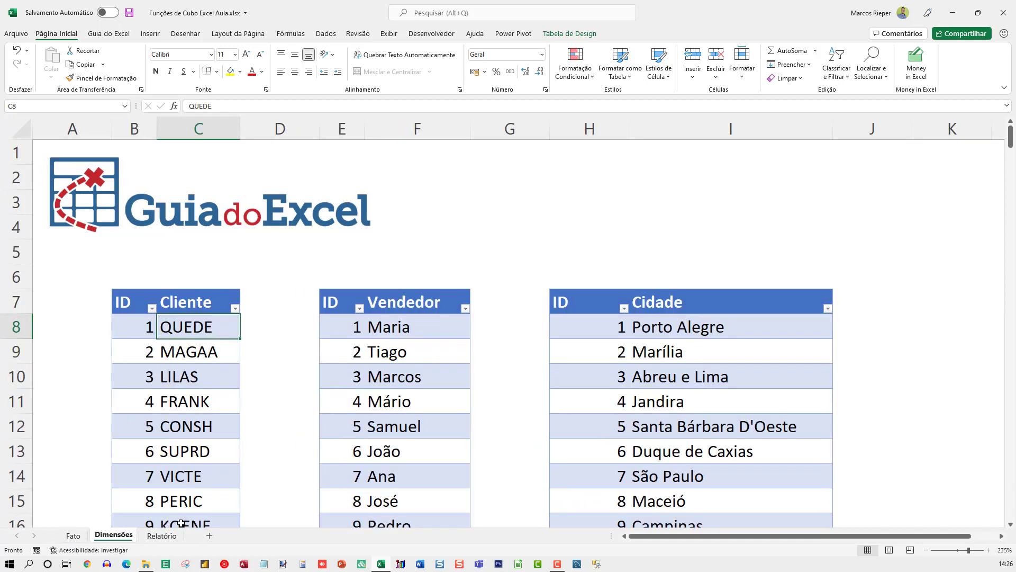
{"action": "left_click", "coordinate": [353, 329]}
{"action": "left_click", "coordinate": [390, 332]}
{"action": "left_click", "coordinate": [602, 327]}
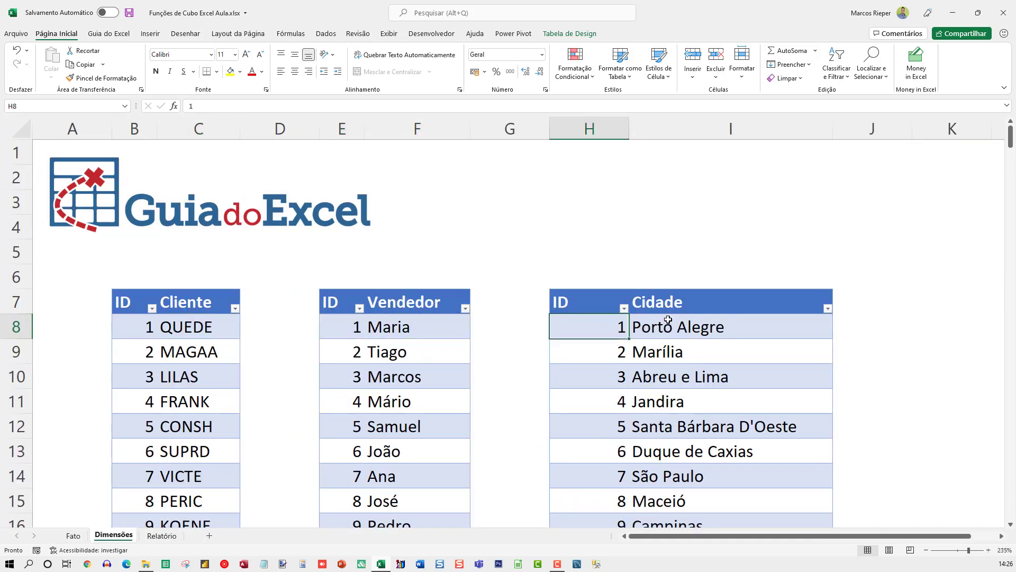
{"action": "left_click", "coordinate": [668, 327]}
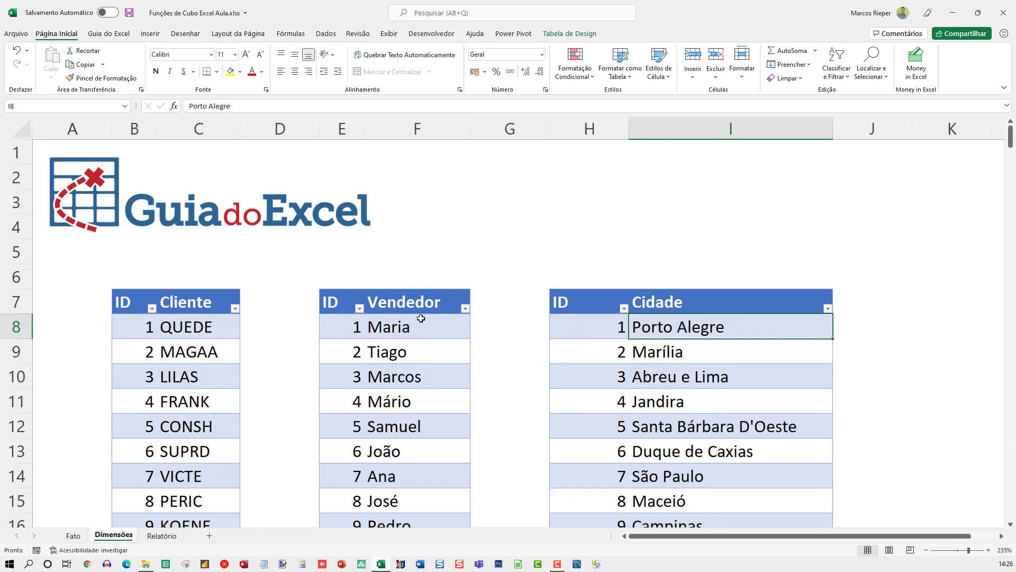
- From the Relatório sheet, delete the data-model relationships linking tFaturamento to tVendedores, tClientes and tCidades
{"action": "left_click", "coordinate": [162, 535]}
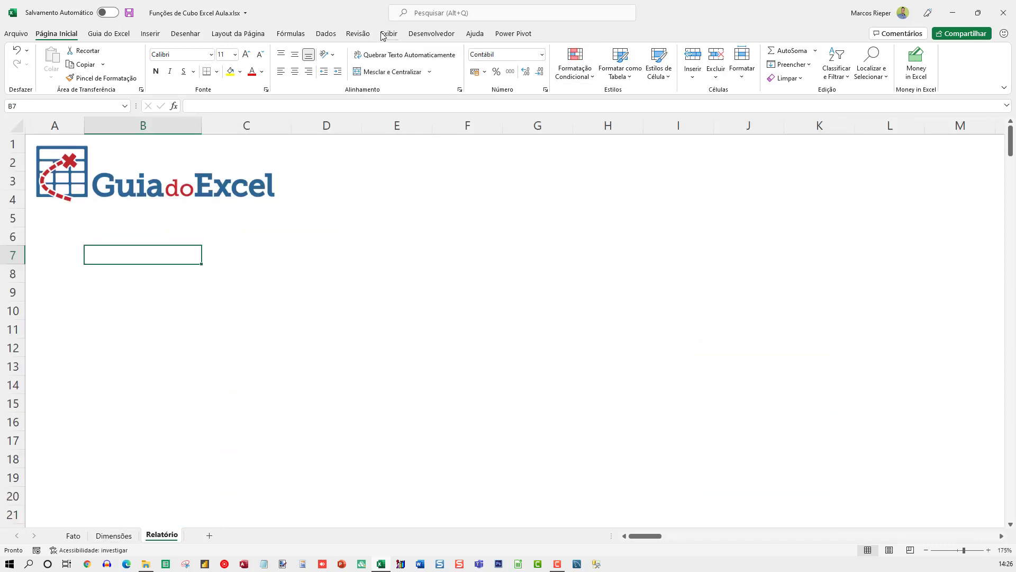
{"action": "left_click", "coordinate": [319, 38]}
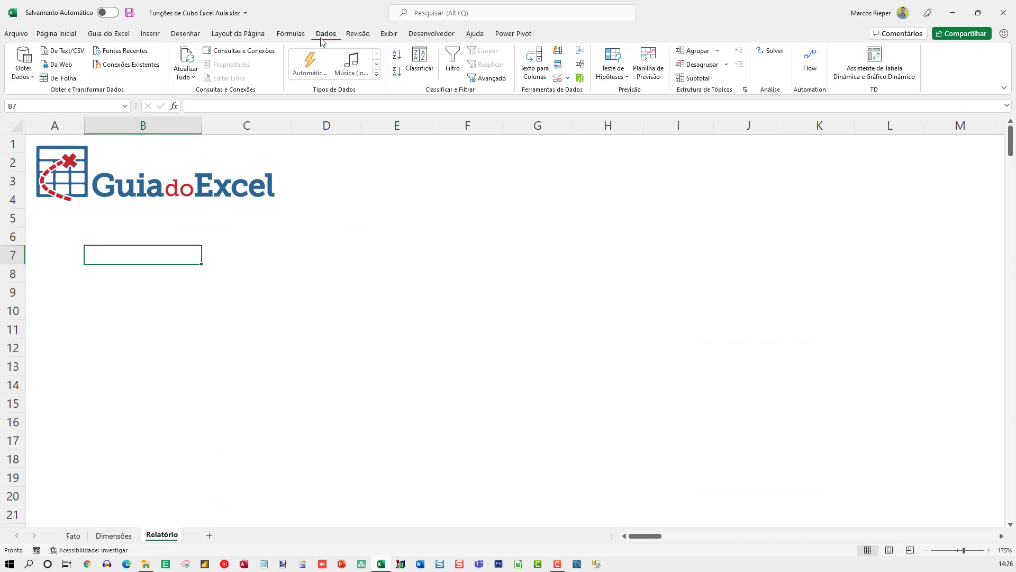
{"action": "left_click", "coordinate": [580, 66]}
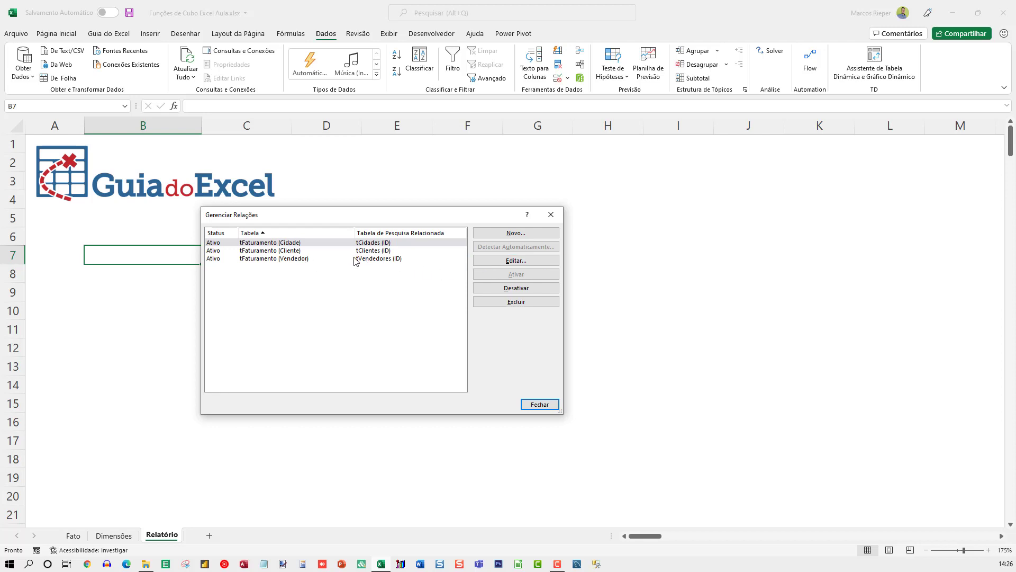
{"action": "left_click", "coordinate": [354, 259]}
{"action": "left_click", "coordinate": [516, 301]}
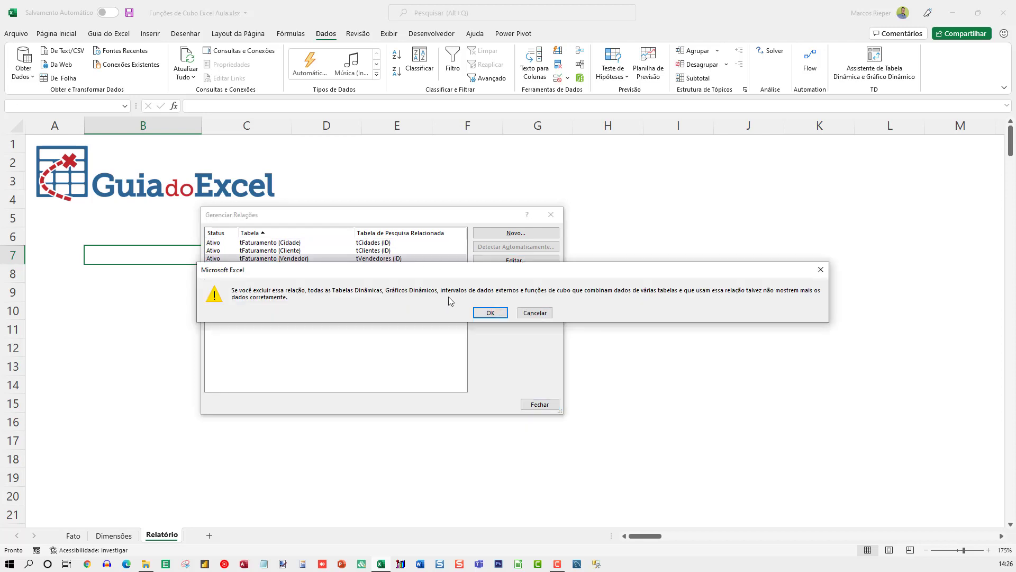
{"action": "left_click", "coordinate": [501, 312]}
{"action": "left_click", "coordinate": [382, 251]}
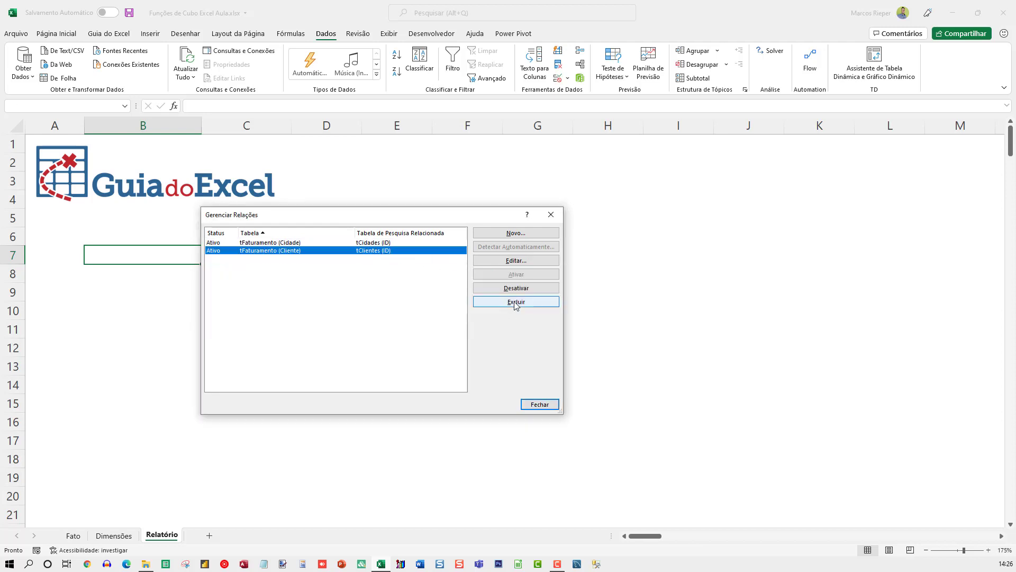
{"action": "left_click", "coordinate": [516, 302]}
{"action": "left_click", "coordinate": [490, 313]}
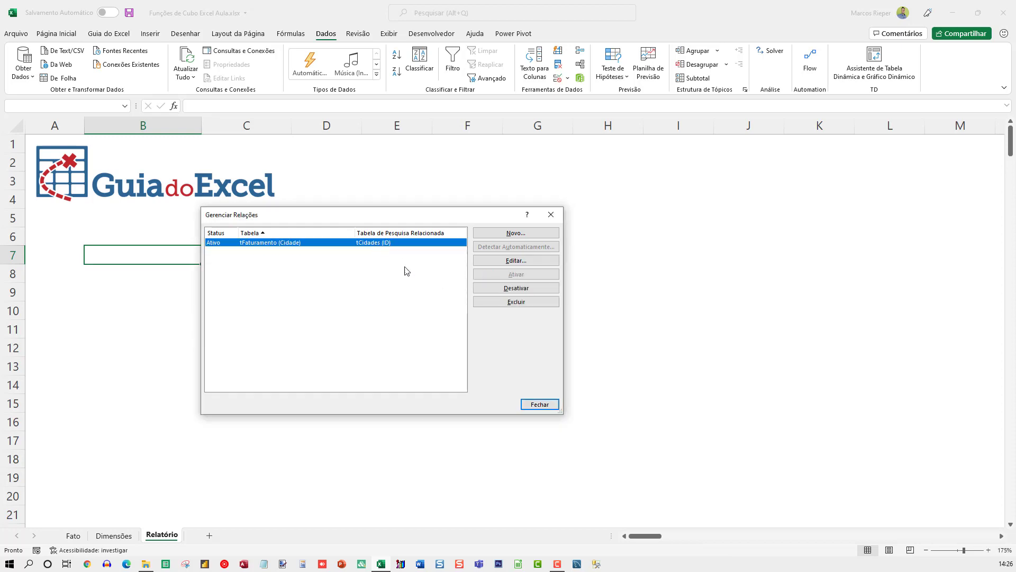
{"action": "left_click", "coordinate": [509, 306]}
{"action": "left_click", "coordinate": [492, 313]}
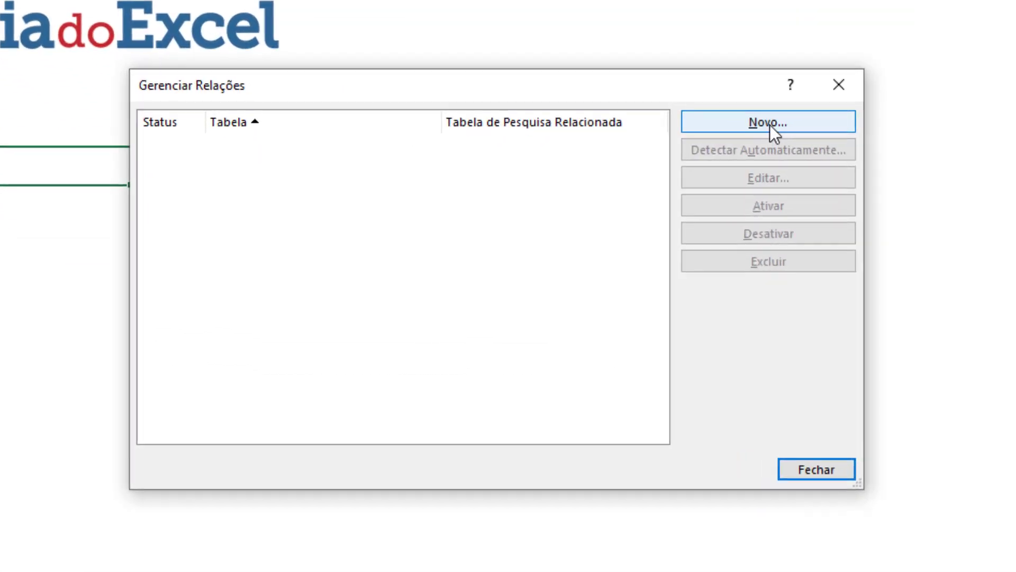
- Create a relationship from the Cidade column of tFaturamento to the ID column of tCidades
{"action": "left_click", "coordinate": [770, 125]}
{"action": "left_click", "coordinate": [331, 257]}
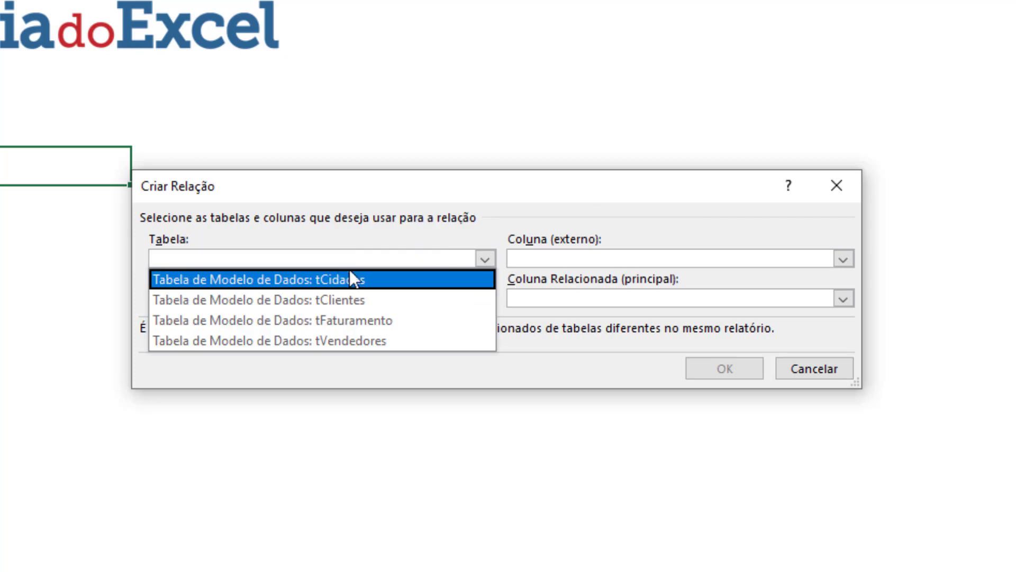
{"action": "left_click", "coordinate": [386, 319]}
{"action": "left_click", "coordinate": [571, 261]}
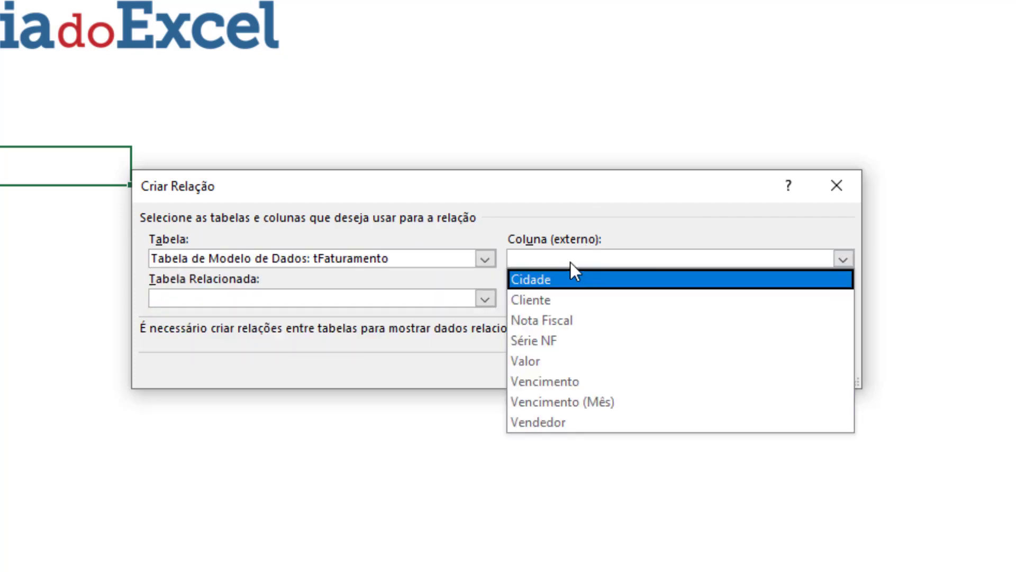
{"action": "left_click", "coordinate": [551, 282]}
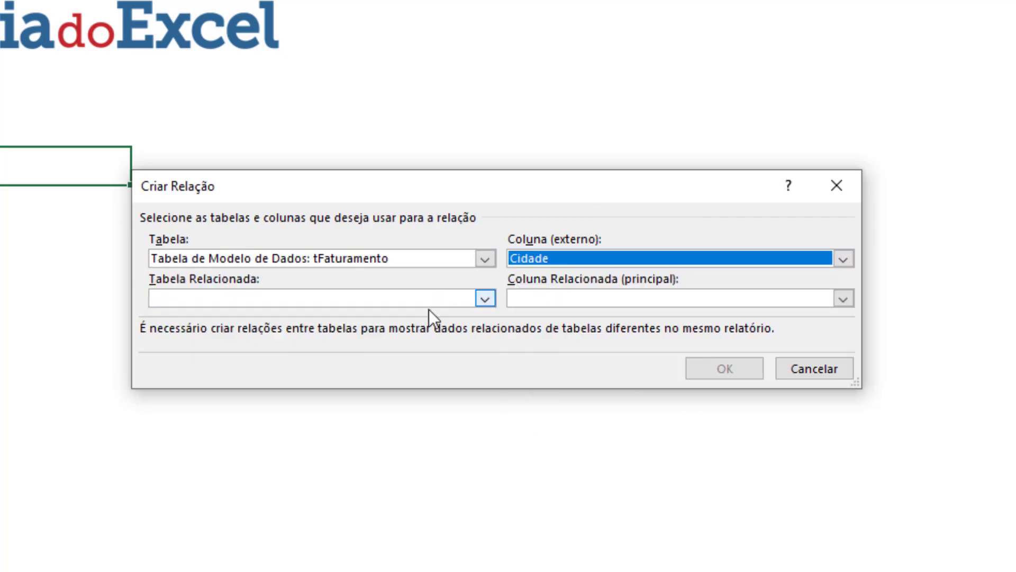
{"action": "left_click", "coordinate": [348, 292]}
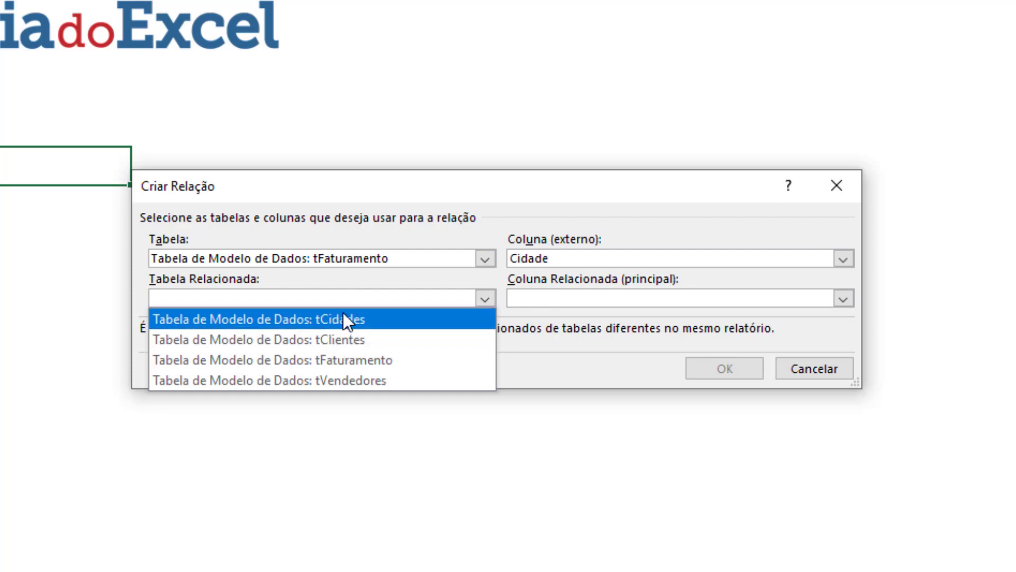
{"action": "left_click", "coordinate": [344, 320]}
{"action": "left_click", "coordinate": [574, 298]}
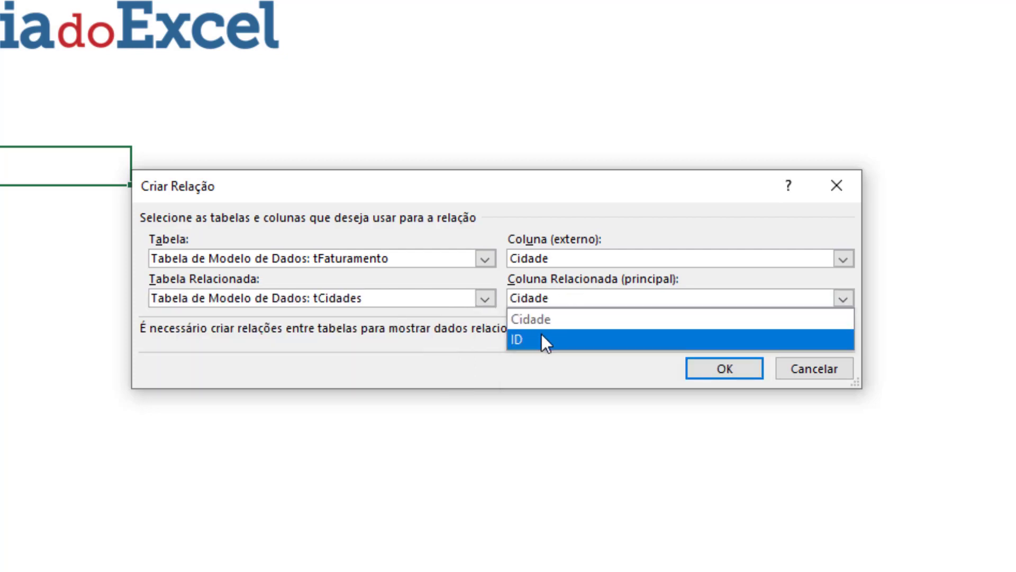
{"action": "left_click", "coordinate": [541, 340]}
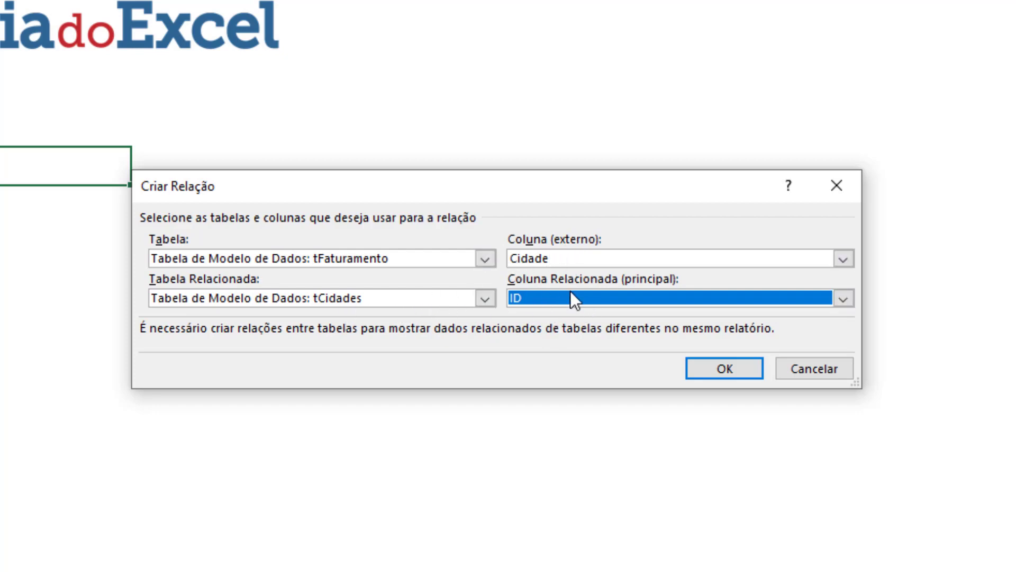
{"action": "left_click", "coordinate": [719, 370]}
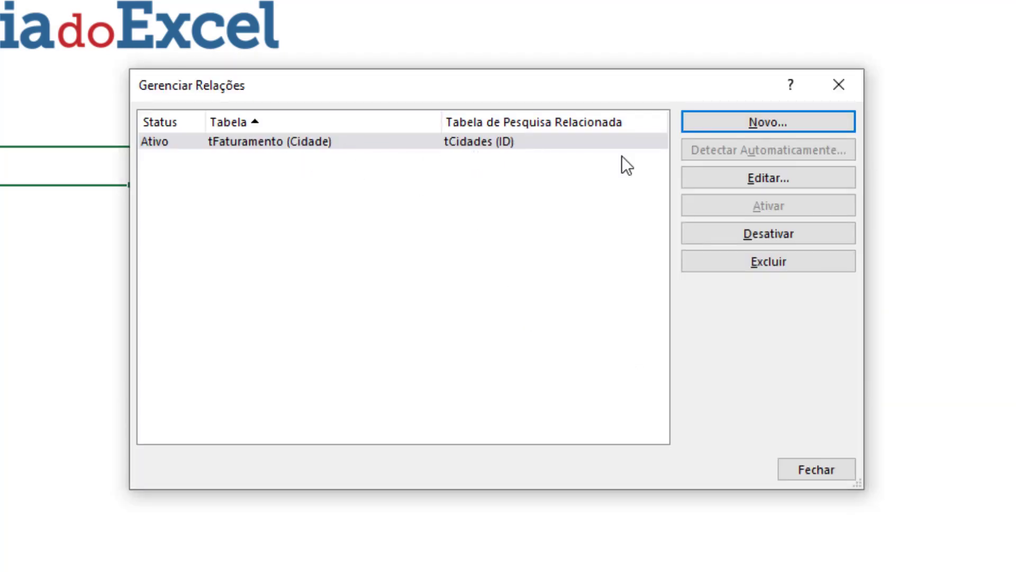
- Create a relationship from the Cliente column of tFaturamento to the ID column of tClientes
{"action": "left_click", "coordinate": [744, 119]}
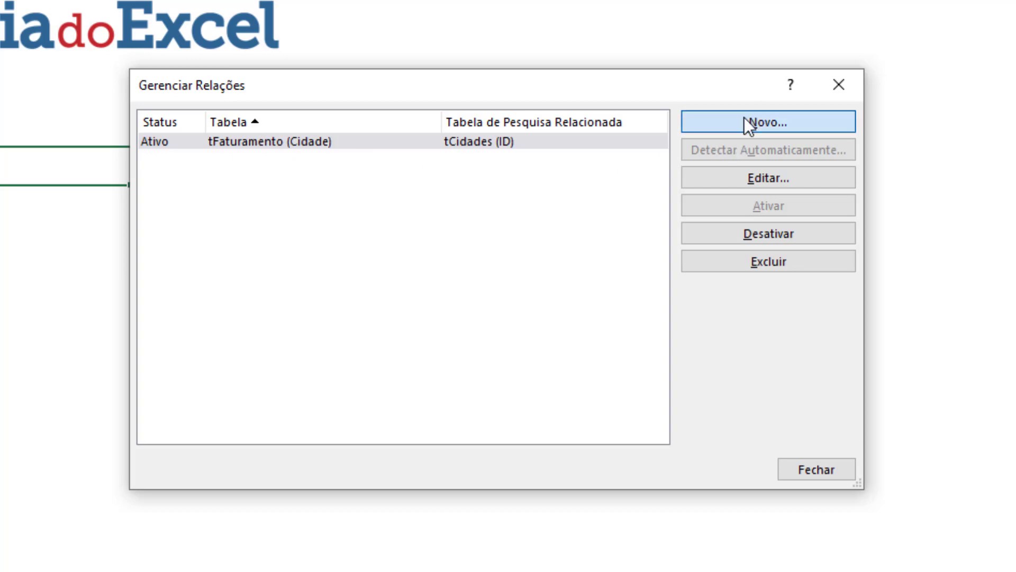
{"action": "left_click", "coordinate": [267, 255]}
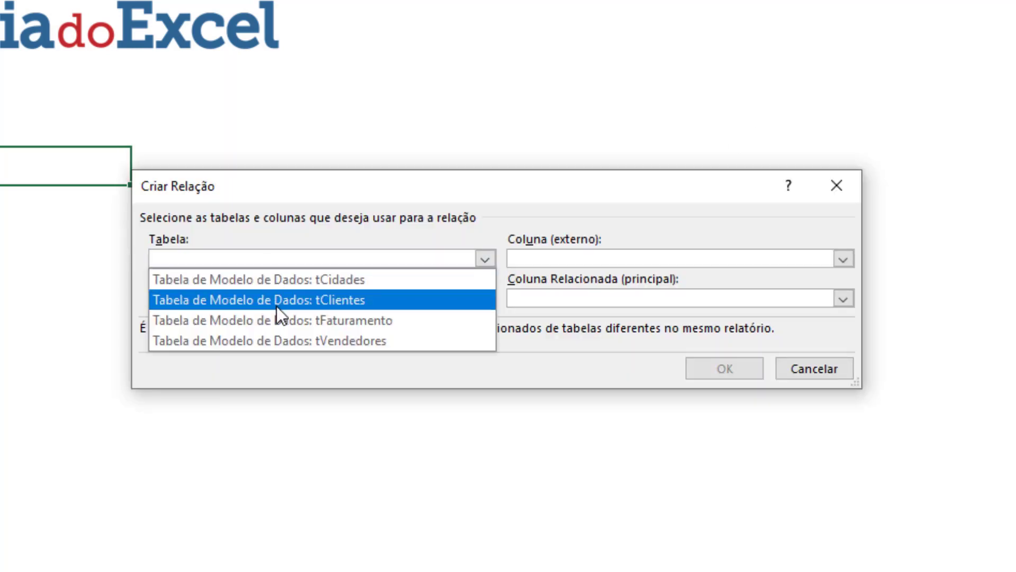
{"action": "left_click", "coordinate": [324, 319]}
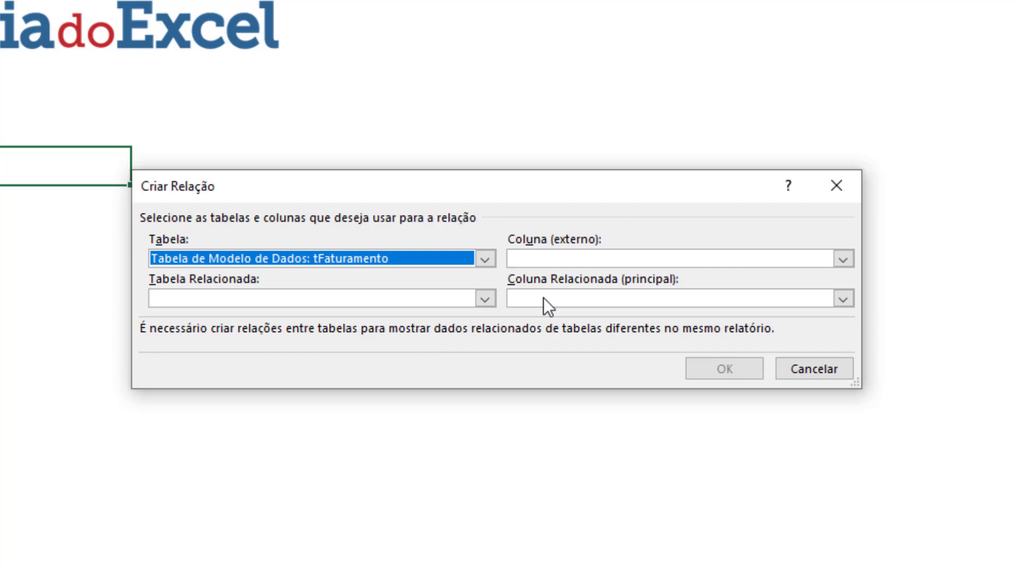
{"action": "left_click", "coordinate": [592, 258]}
{"action": "left_click", "coordinate": [587, 301]}
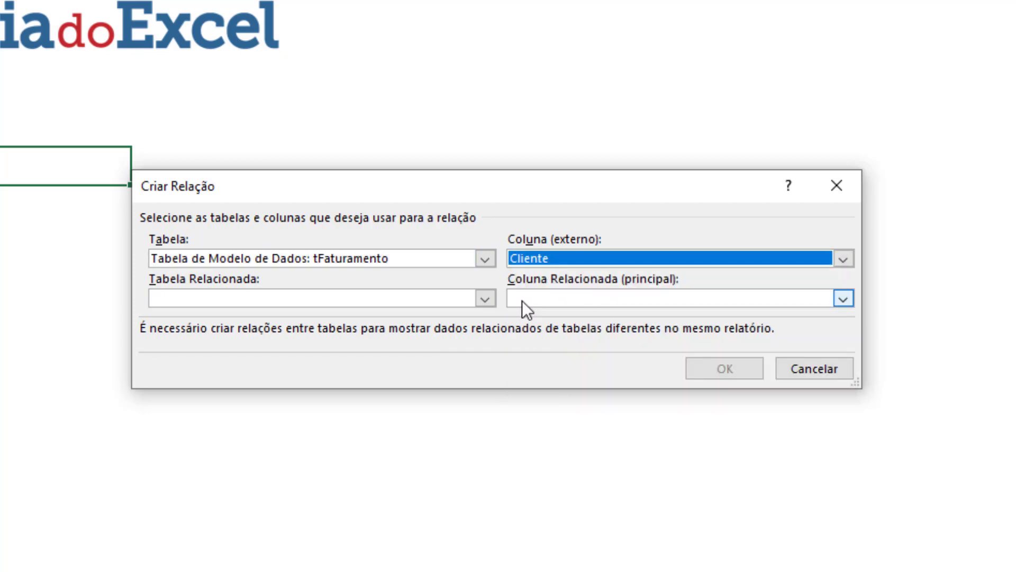
{"action": "left_click", "coordinate": [388, 300]}
{"action": "left_click", "coordinate": [368, 339]}
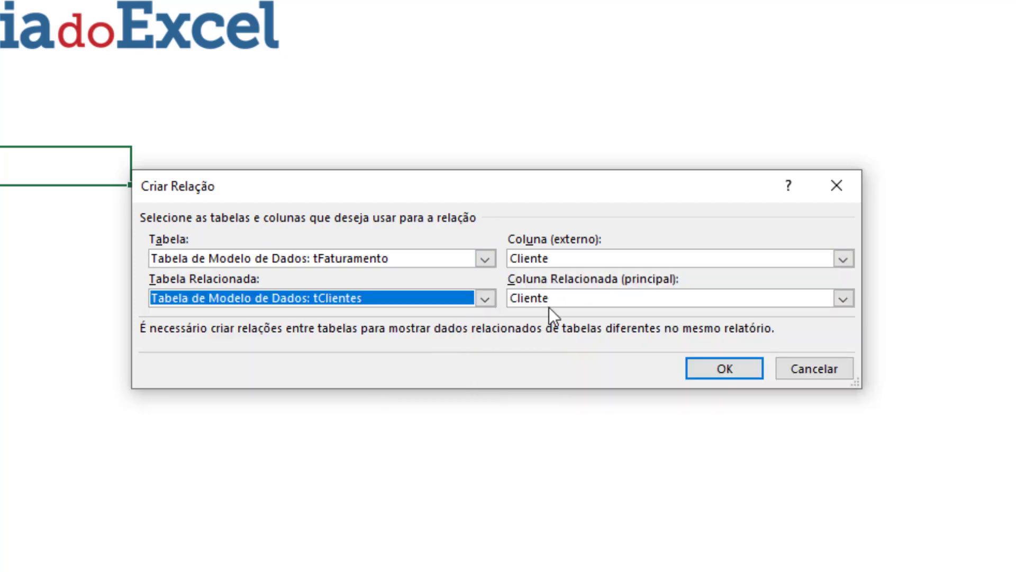
{"action": "left_click", "coordinate": [549, 301]}
{"action": "left_click", "coordinate": [562, 340]}
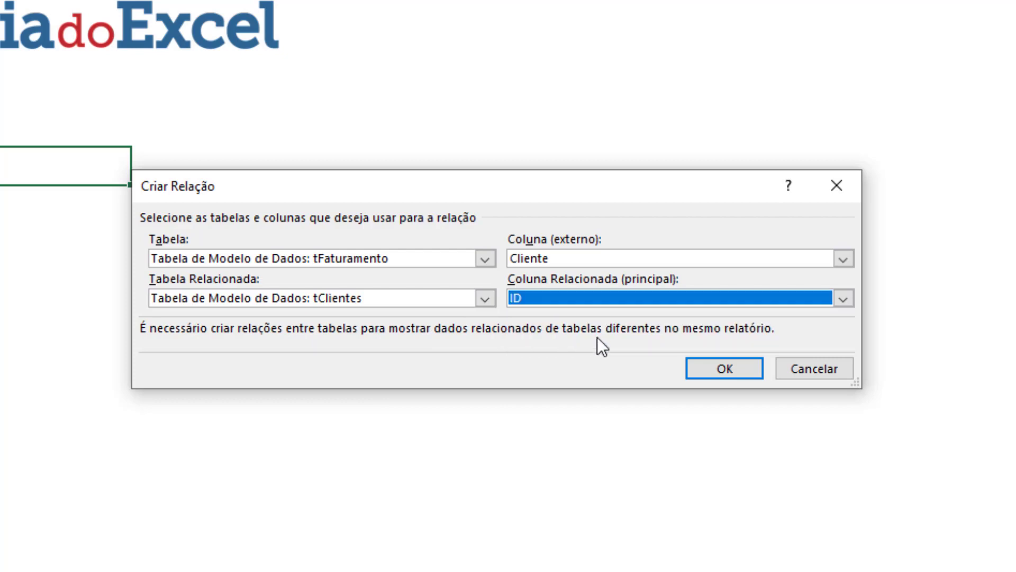
{"action": "left_click", "coordinate": [745, 374]}
- Create a relationship from the Vendedor column of tFaturamento to the ID column of tVendedores and close the relationship manager
{"action": "left_click", "coordinate": [772, 123]}
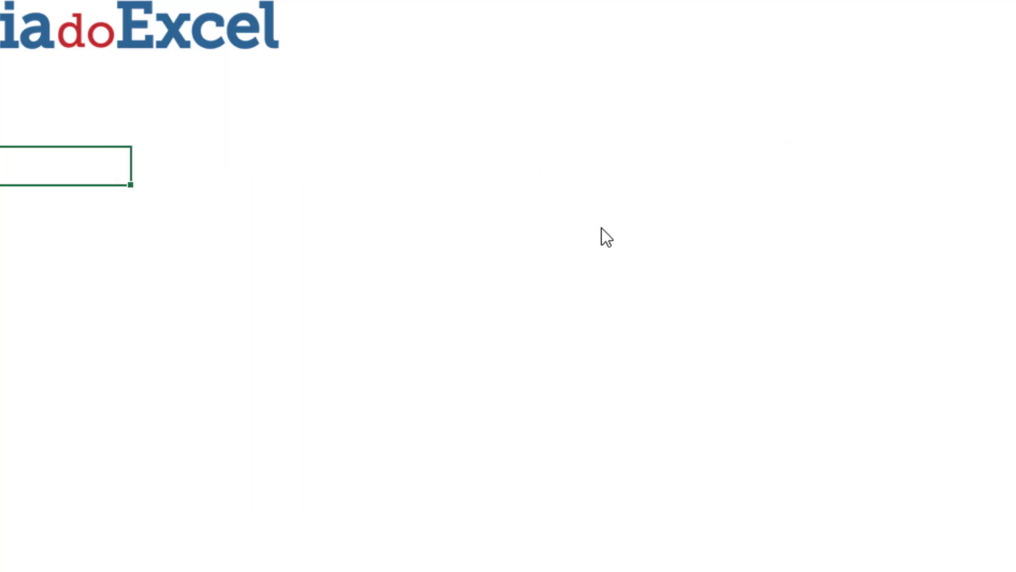
{"action": "left_click", "coordinate": [399, 257]}
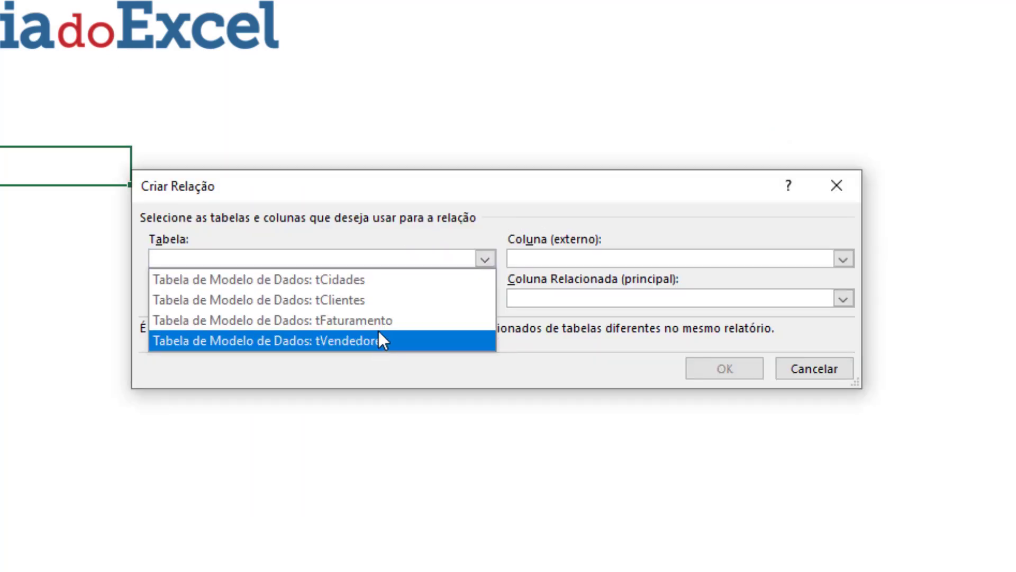
{"action": "left_click", "coordinate": [379, 328]}
{"action": "left_click", "coordinate": [584, 262]}
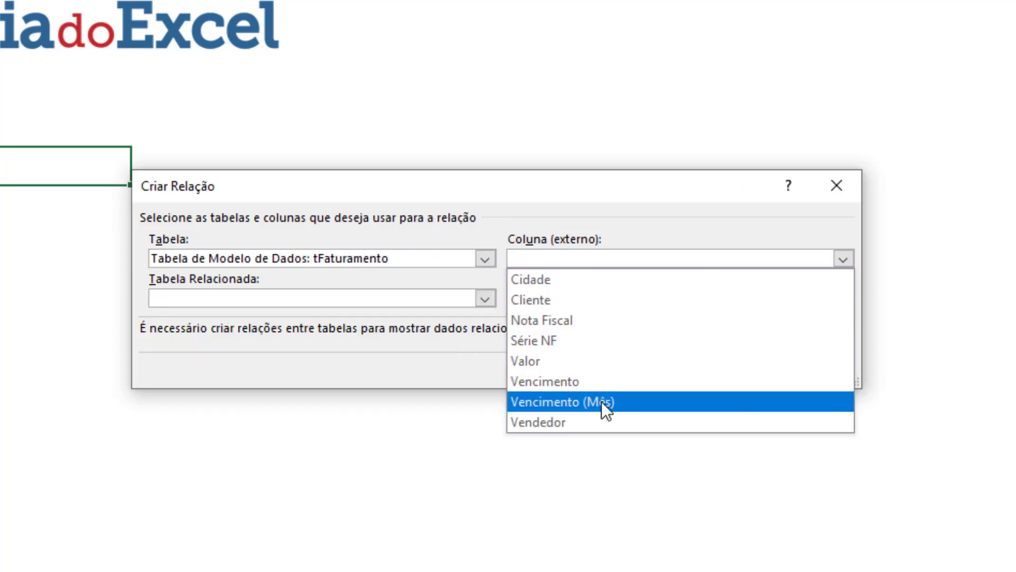
{"action": "left_click", "coordinate": [585, 419]}
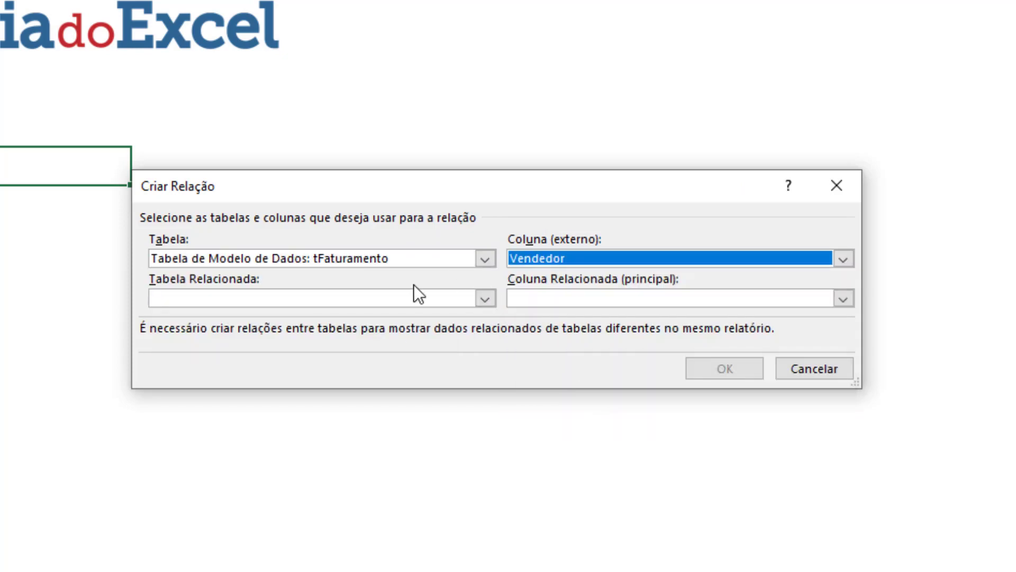
{"action": "left_click", "coordinate": [360, 300]}
{"action": "left_click", "coordinate": [360, 382]}
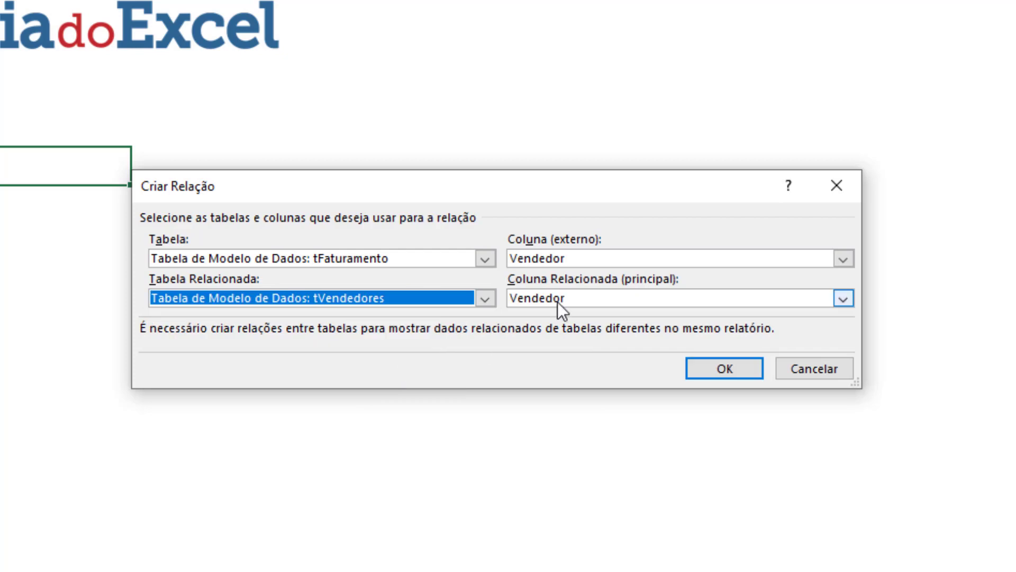
{"action": "left_click", "coordinate": [557, 302]}
{"action": "left_click", "coordinate": [555, 323]}
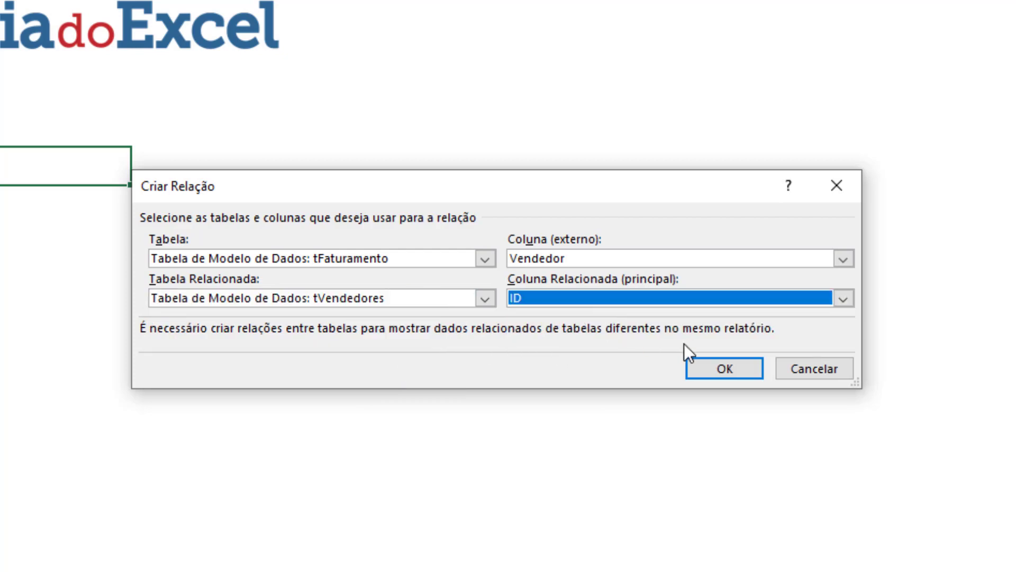
{"action": "left_click", "coordinate": [746, 369]}
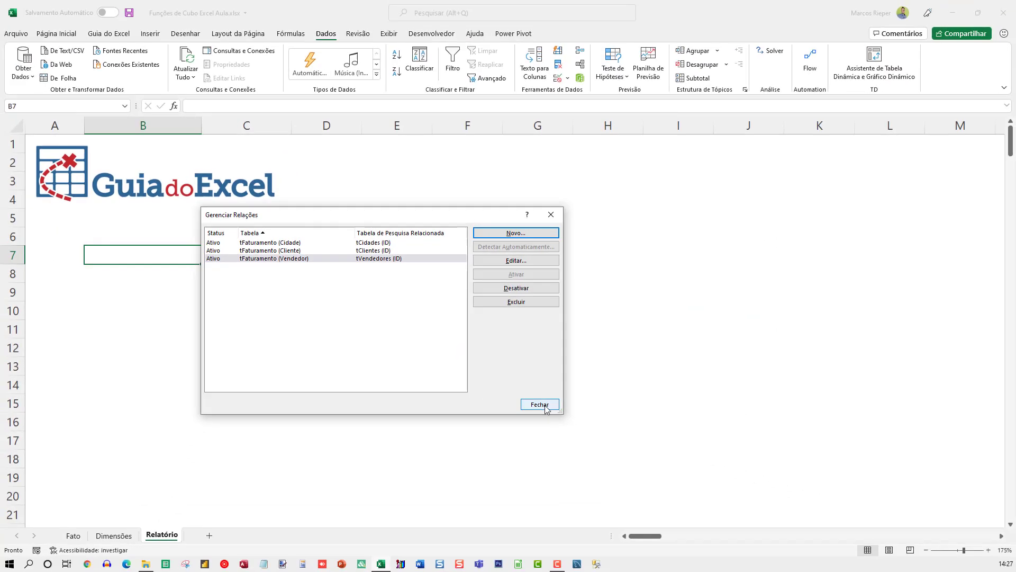
{"action": "left_click", "coordinate": [818, 471]}
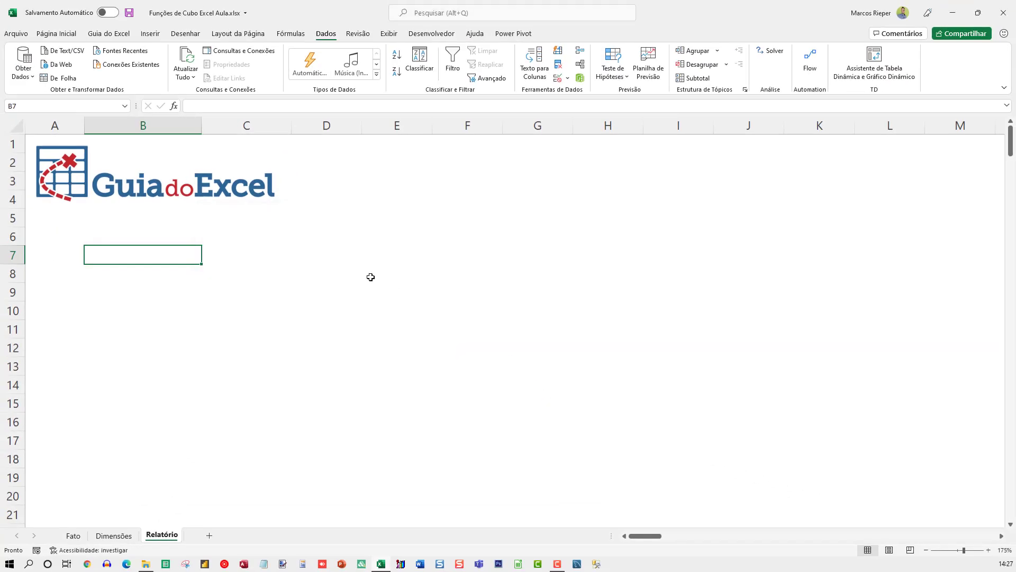
- Insert a pivot table based on the workbook's data model at cell B7 of the existing Relatório sheet
{"action": "left_click", "coordinate": [26, 79]}
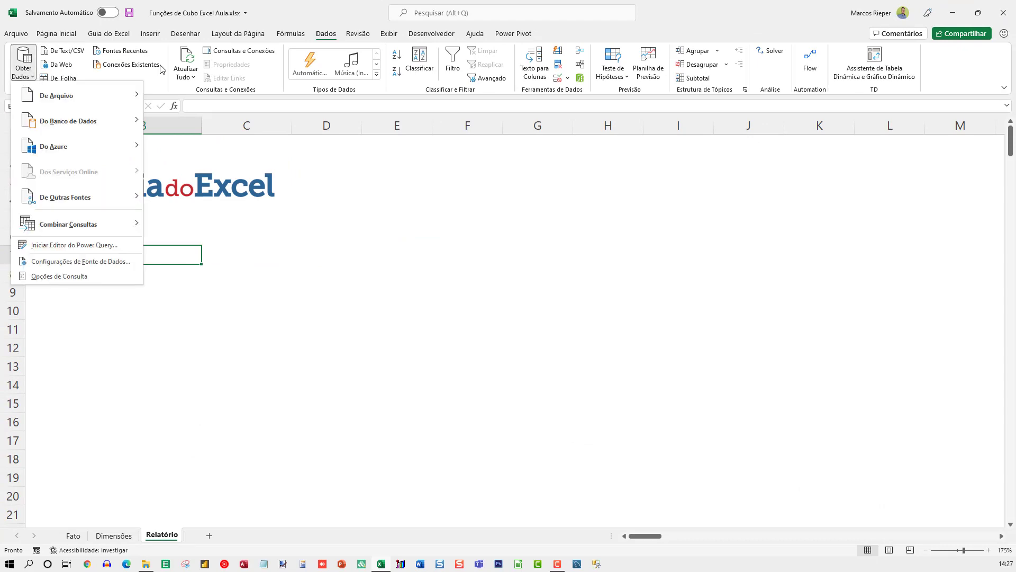
{"action": "key", "text": "Escape"}
{"action": "left_click", "coordinate": [149, 34]}
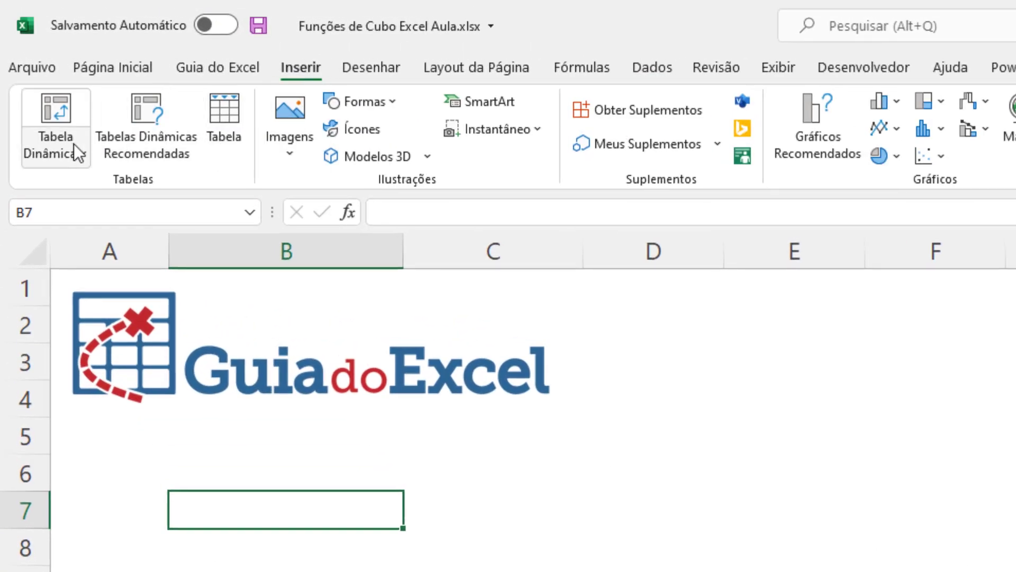
{"action": "left_click", "coordinate": [79, 153]}
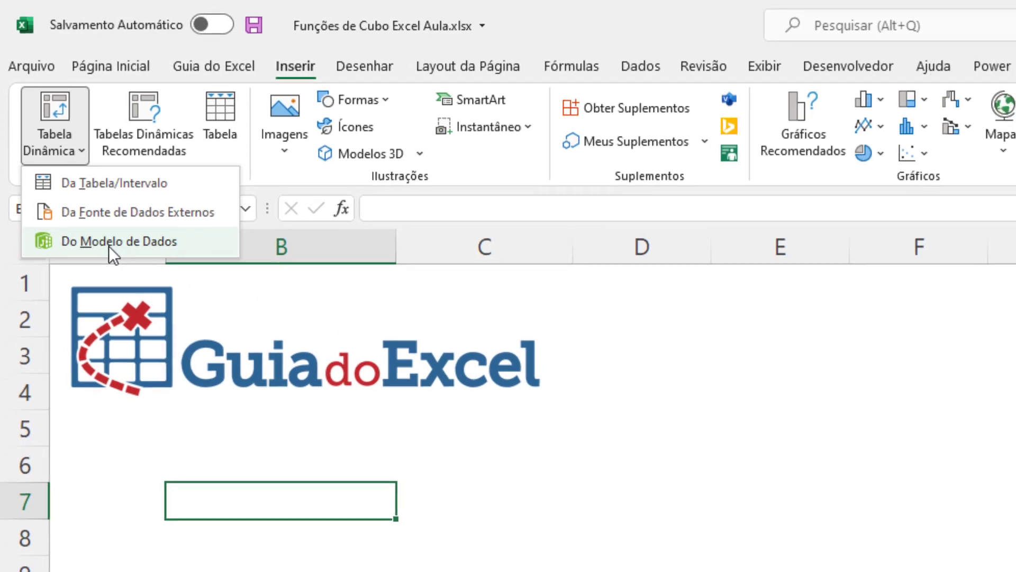
{"action": "left_click", "coordinate": [109, 245]}
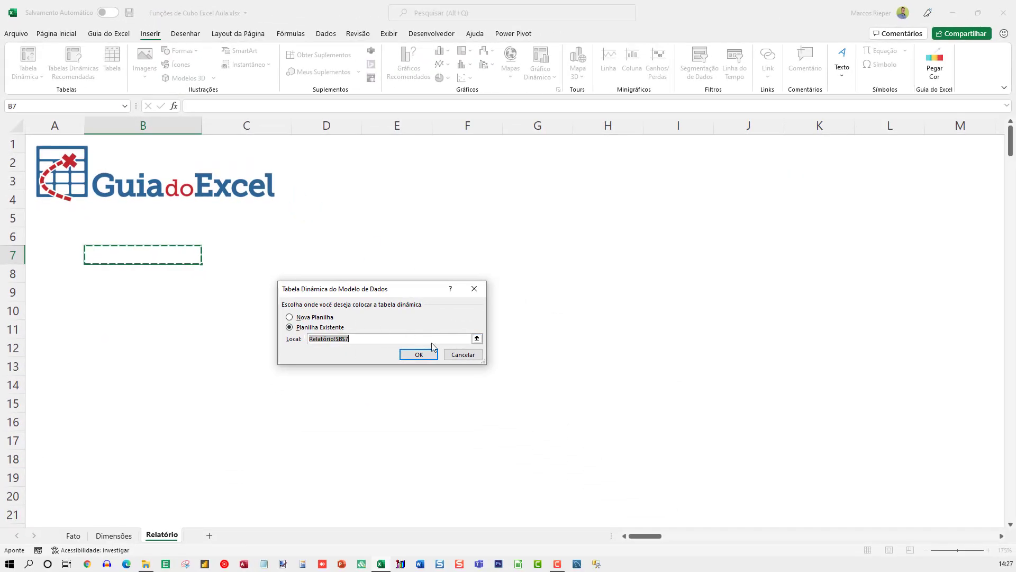
{"action": "left_click", "coordinate": [418, 355]}
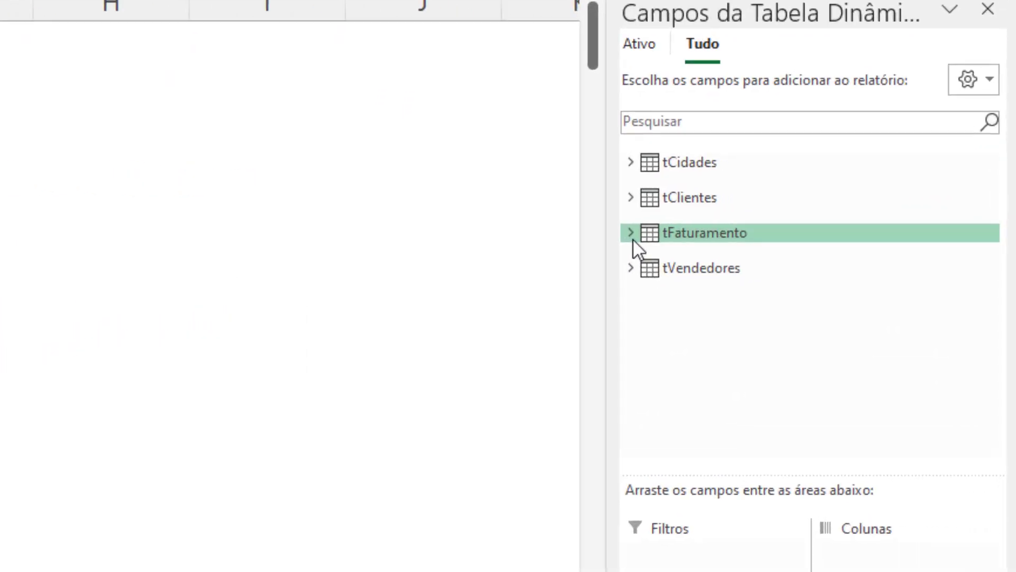
- Add Valor from tFaturamento as the pivot table's summed values and Cidade from tCidades as its rows
{"action": "left_click", "coordinate": [631, 233]}
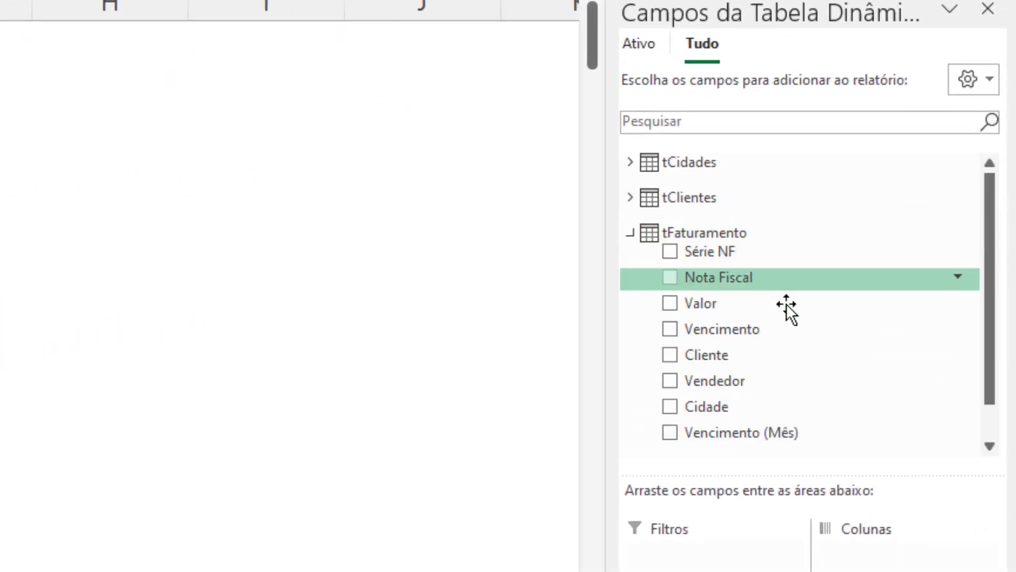
{"action": "left_click_drag", "start_coordinate": [723, 265], "coordinate": [964, 461]}
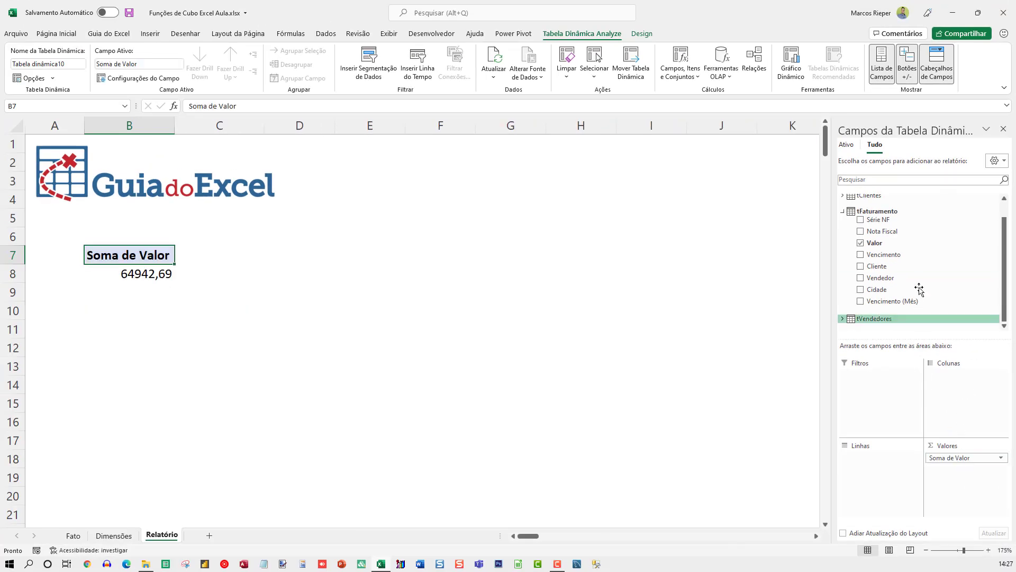
{"action": "scroll", "coordinate": [919, 280], "scroll_direction": "up", "scroll_amount": 2}
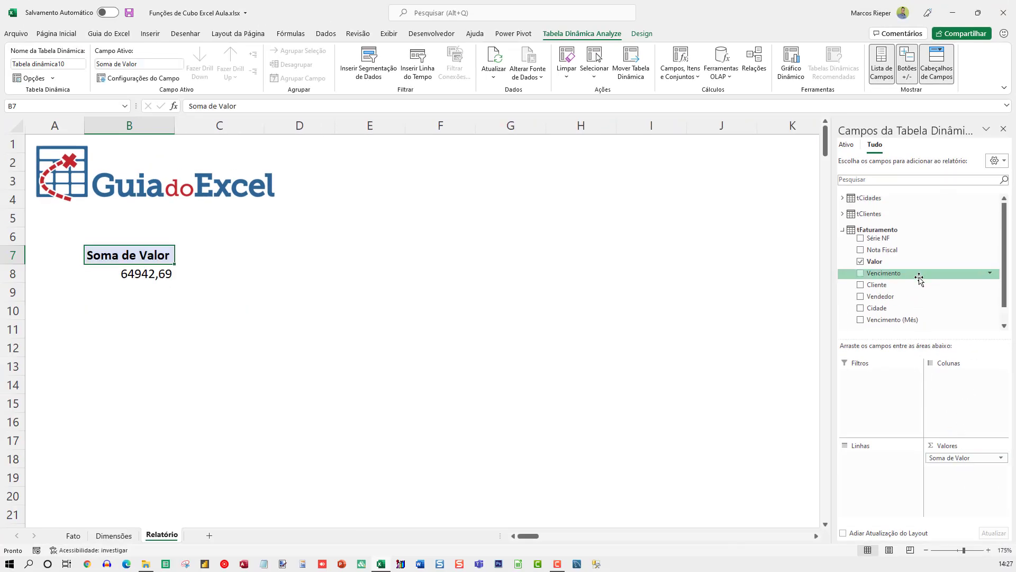
{"action": "left_click", "coordinate": [842, 197]}
{"action": "left_click_drag", "start_coordinate": [876, 217], "coordinate": [889, 461]}
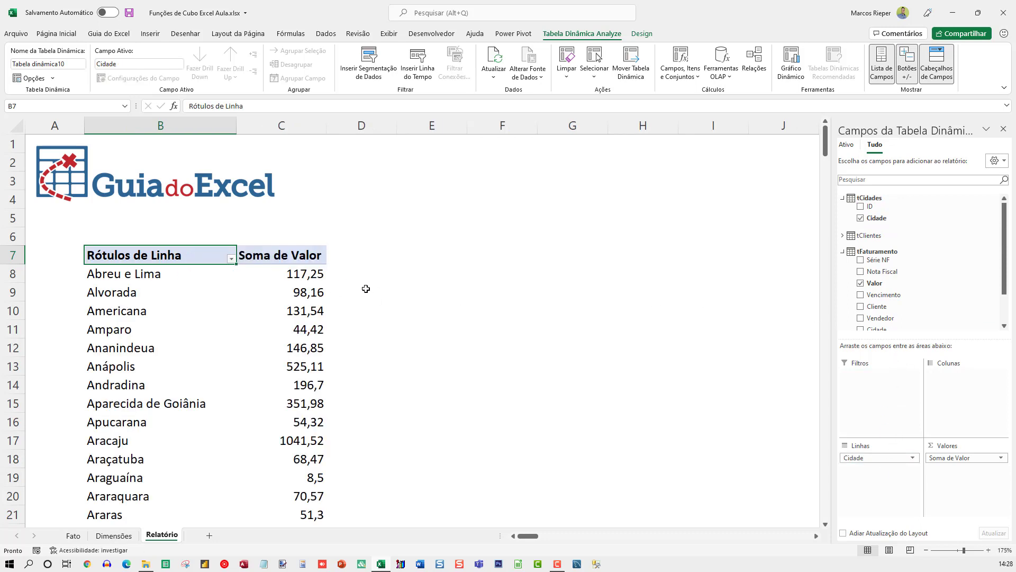
- Add Vencimento (Mês) from tFaturamento as the pivot table's columns
{"action": "scroll", "coordinate": [942, 254], "scroll_direction": "down", "scroll_amount": 2}
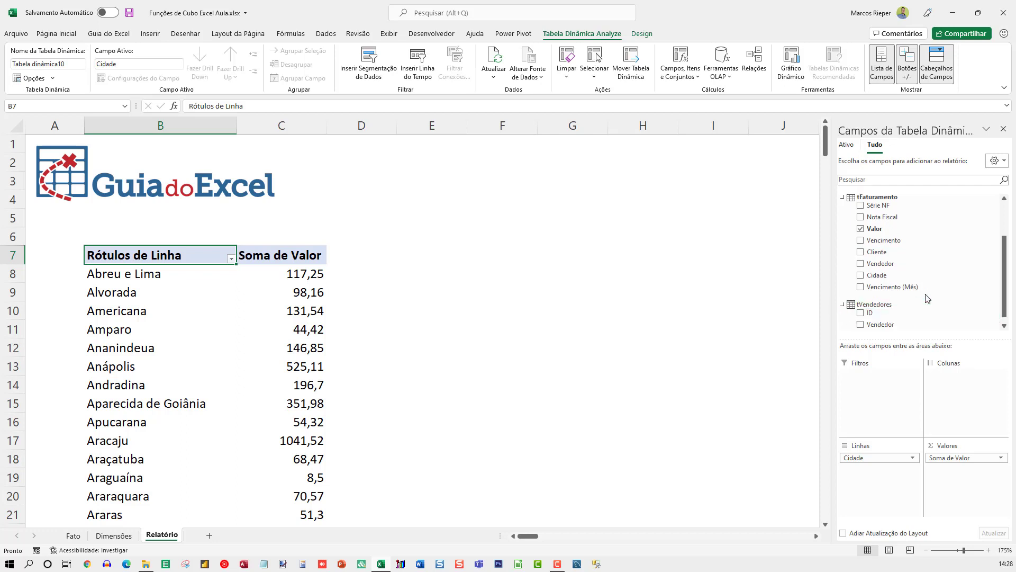
{"action": "scroll", "coordinate": [907, 283], "scroll_direction": "up", "scroll_amount": 2}
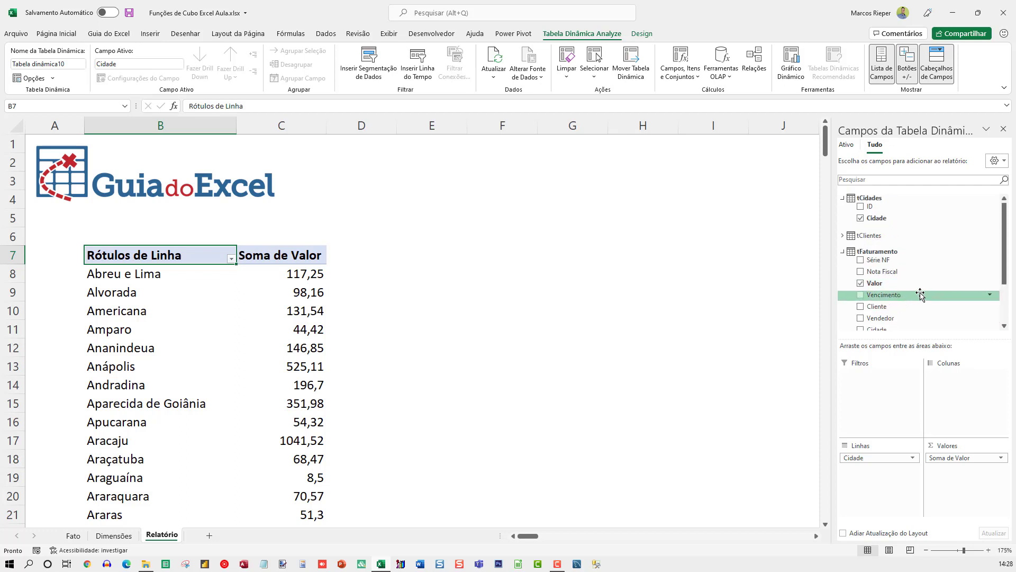
{"action": "scroll", "coordinate": [918, 296], "scroll_direction": "down", "scroll_amount": 2}
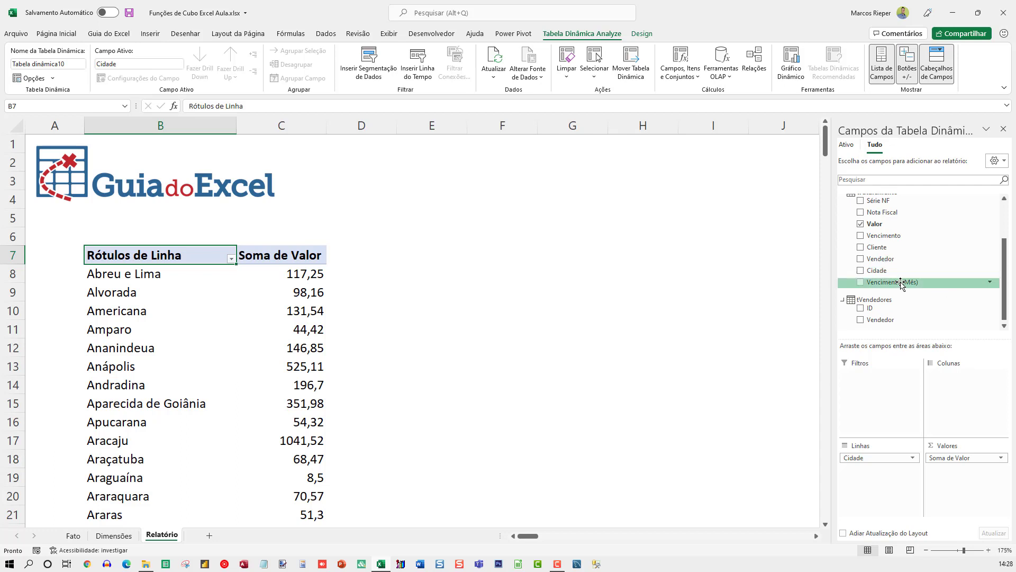
{"action": "left_click_drag", "start_coordinate": [901, 280], "coordinate": [960, 387]}
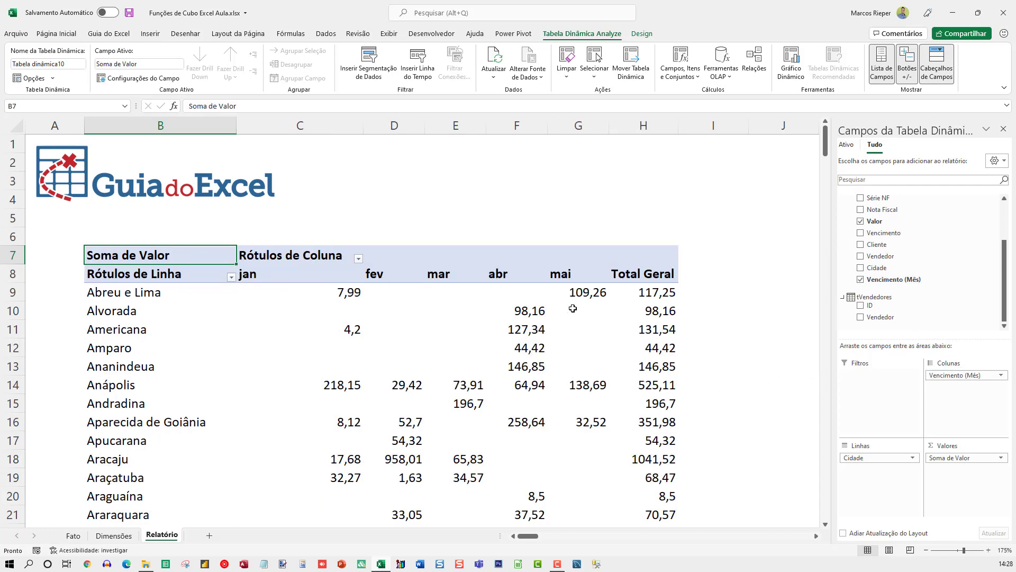
- Insert a slicer for the pivot table using the Vendedor field of tVendedores
{"action": "left_click", "coordinate": [313, 306]}
{"action": "left_click", "coordinate": [151, 35]}
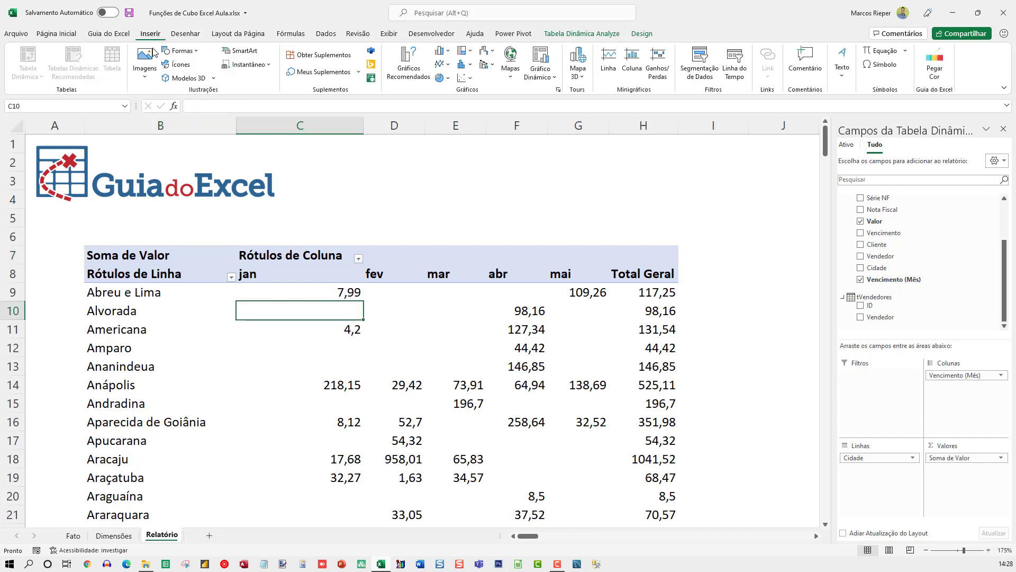
{"action": "left_click", "coordinate": [706, 73]}
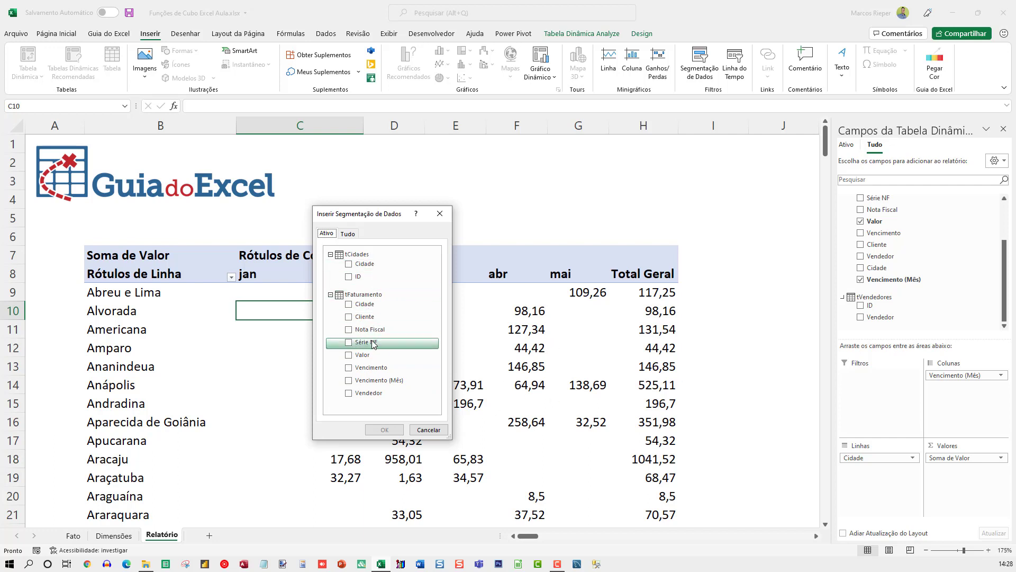
{"action": "left_click", "coordinate": [347, 233]}
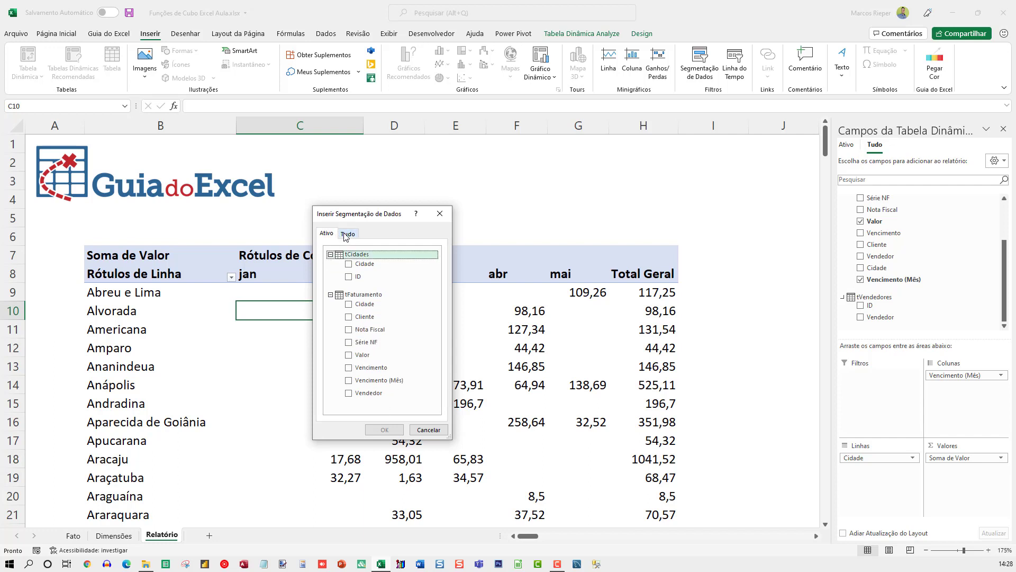
{"action": "scroll", "coordinate": [404, 313], "scroll_direction": "down", "scroll_amount": 2}
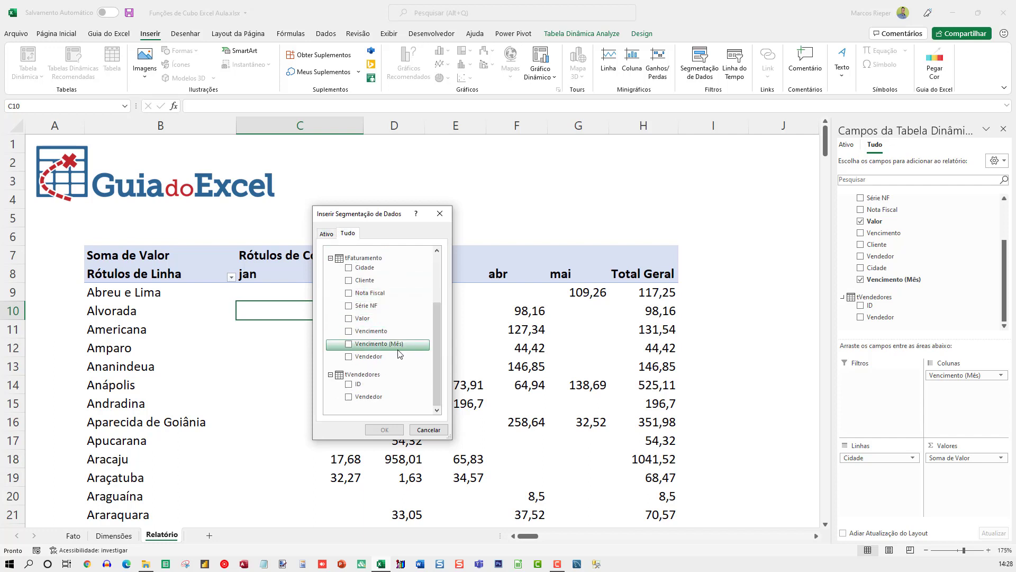
{"action": "left_click", "coordinate": [349, 397]}
{"action": "left_click", "coordinate": [385, 430]}
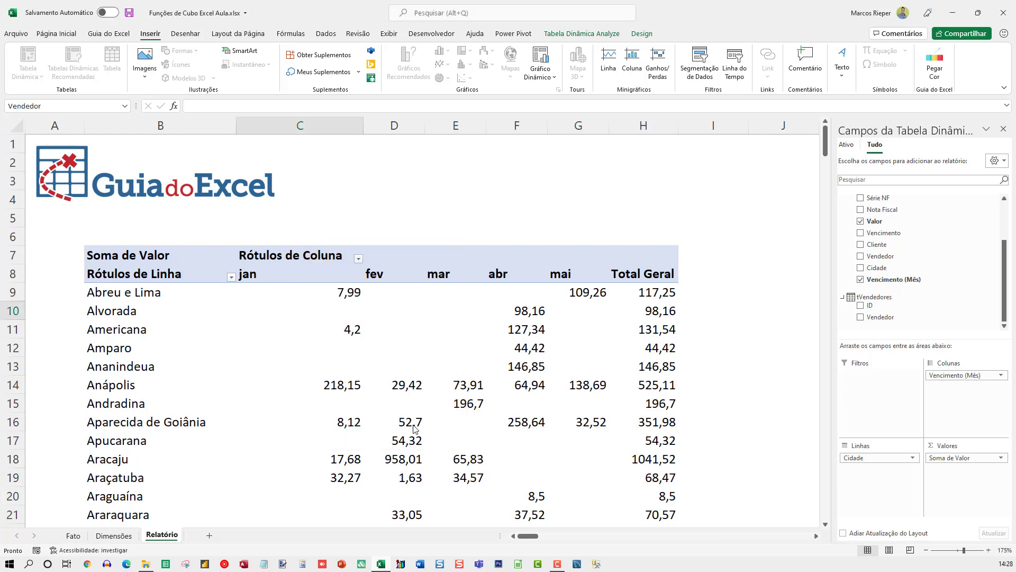
- Place the Vendedor slicer beside the pivot table, just past the Total Geral column
{"action": "left_click_drag", "start_coordinate": [421, 221], "coordinate": [774, 270]}
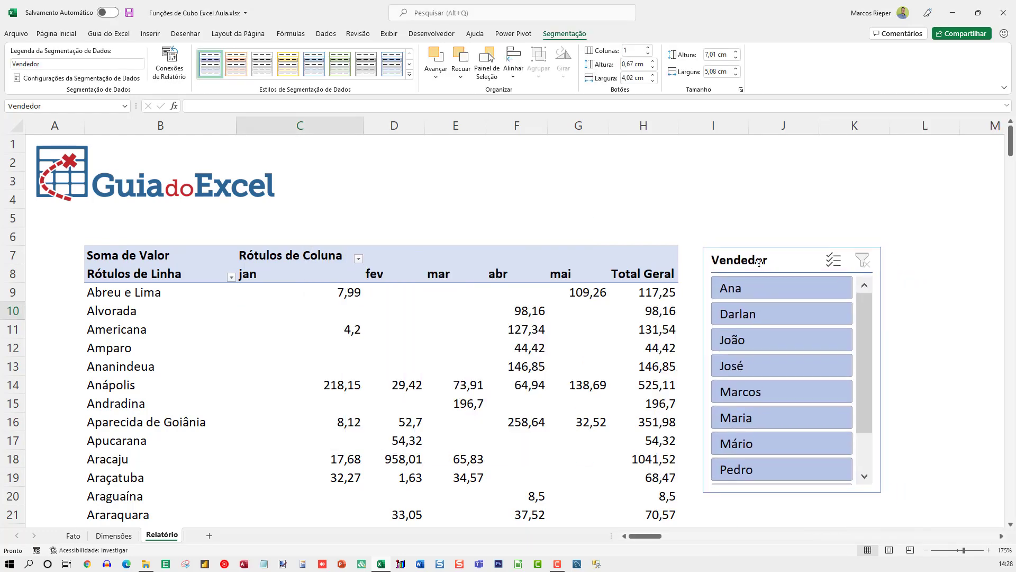
{"action": "left_click_drag", "start_coordinate": [760, 323], "coordinate": [778, 368]}
{"action": "left_click_drag", "start_coordinate": [758, 443], "coordinate": [770, 340]}
{"action": "left_click", "coordinate": [829, 262]}
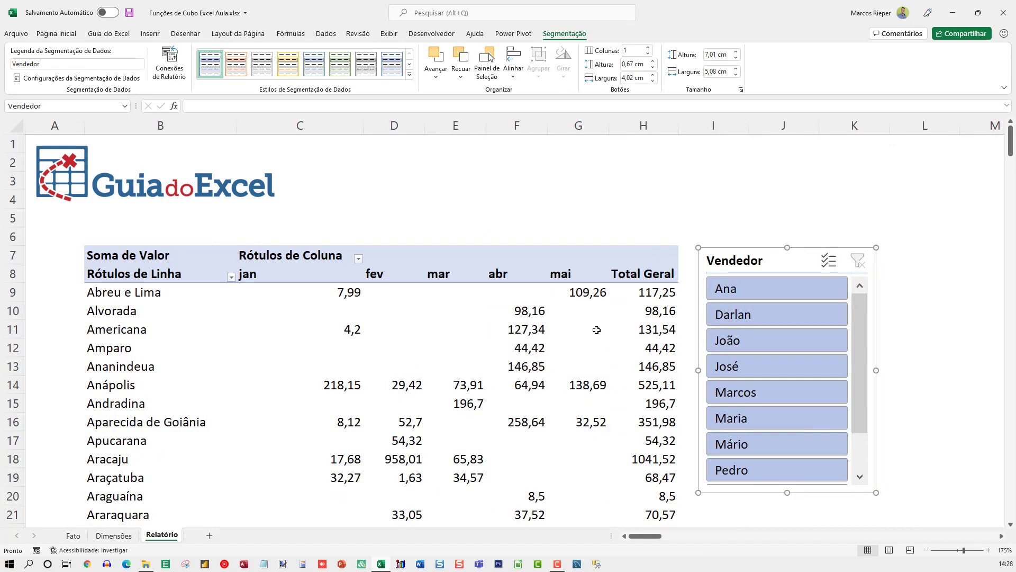
- Convert the pivot table into cube formulas with the OLAP tools
{"action": "left_click", "coordinate": [580, 312]}
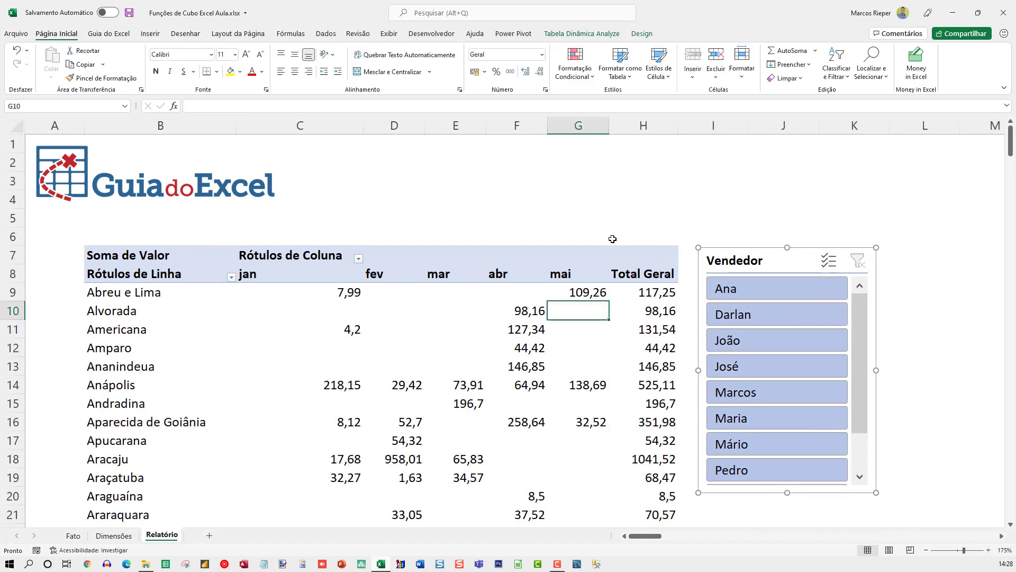
{"action": "left_click", "coordinate": [571, 35]}
{"action": "left_click", "coordinate": [727, 73]}
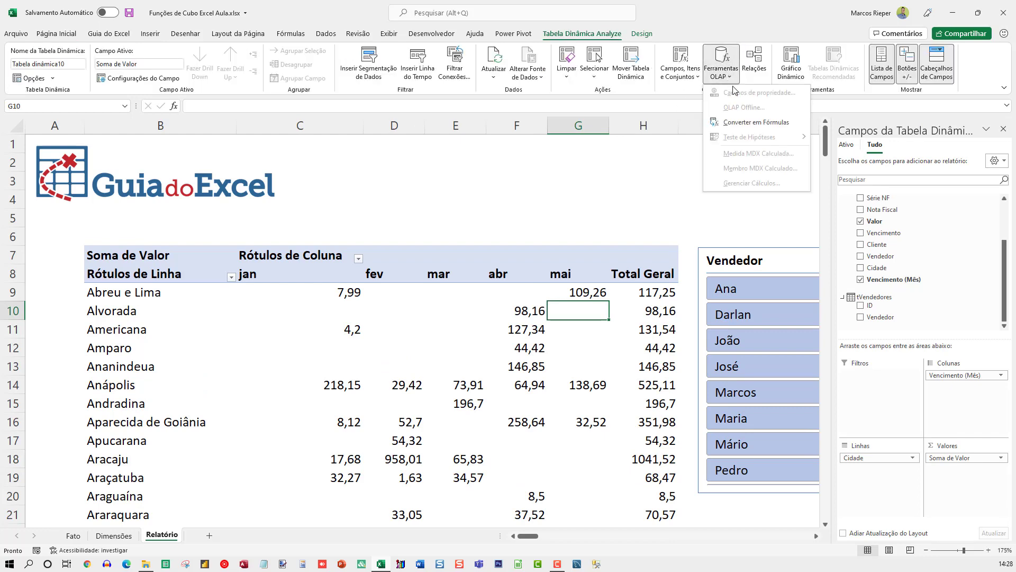
{"action": "left_click", "coordinate": [738, 122]}
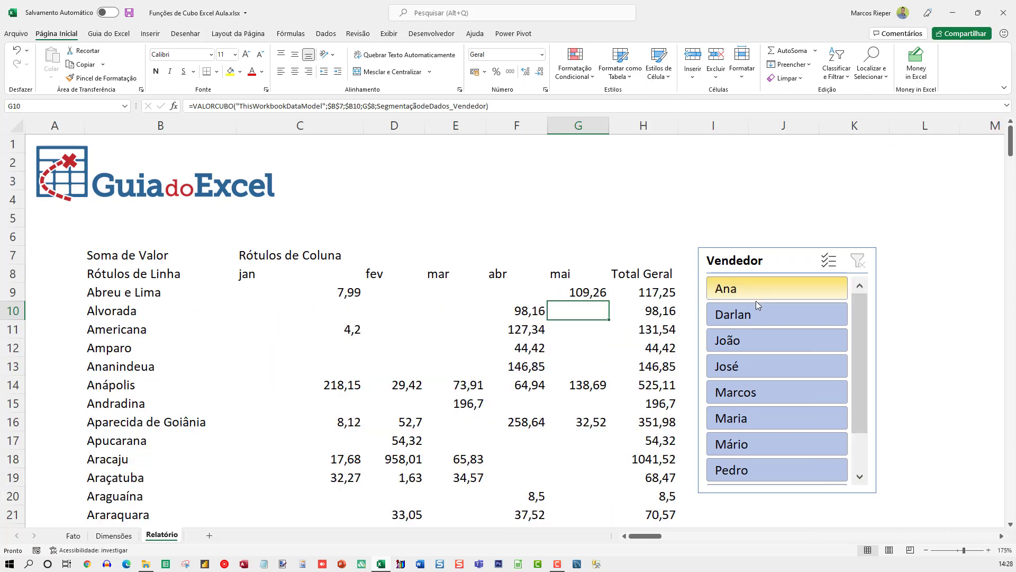
- Test the Vendedor slicer on the formula report with several salesperson selections, ending with only the fourth listed salesperson selected
{"action": "left_click_drag", "start_coordinate": [756, 301], "coordinate": [788, 385]}
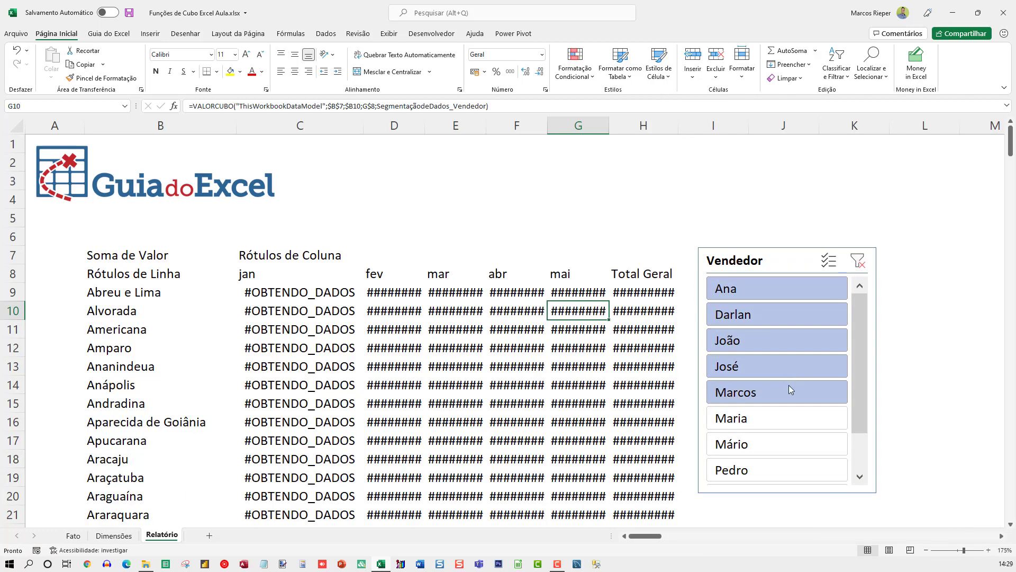
{"action": "left_click", "coordinate": [773, 440]}
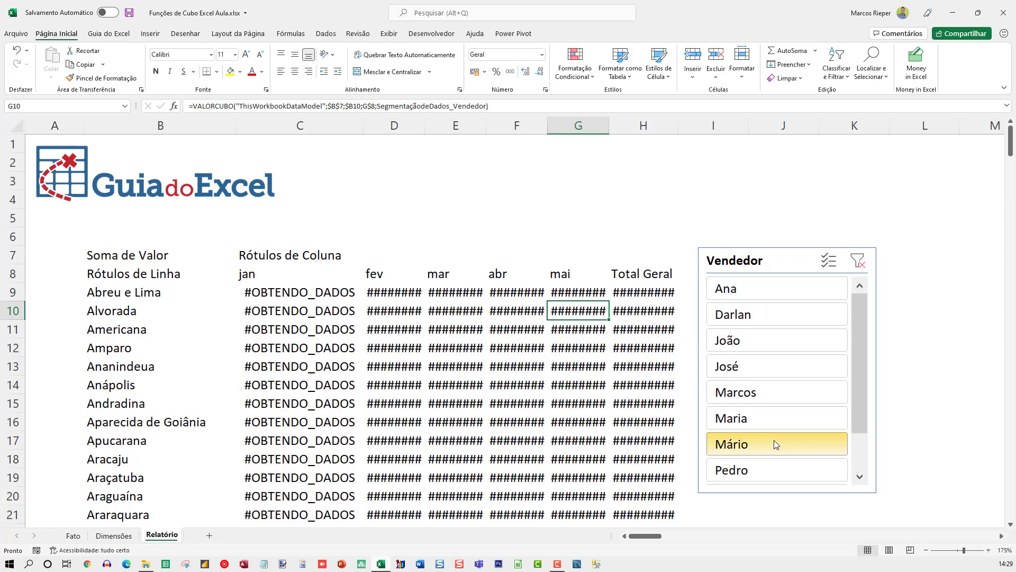
{"action": "left_click", "coordinate": [792, 341]}
{"action": "left_click", "coordinate": [814, 419]}
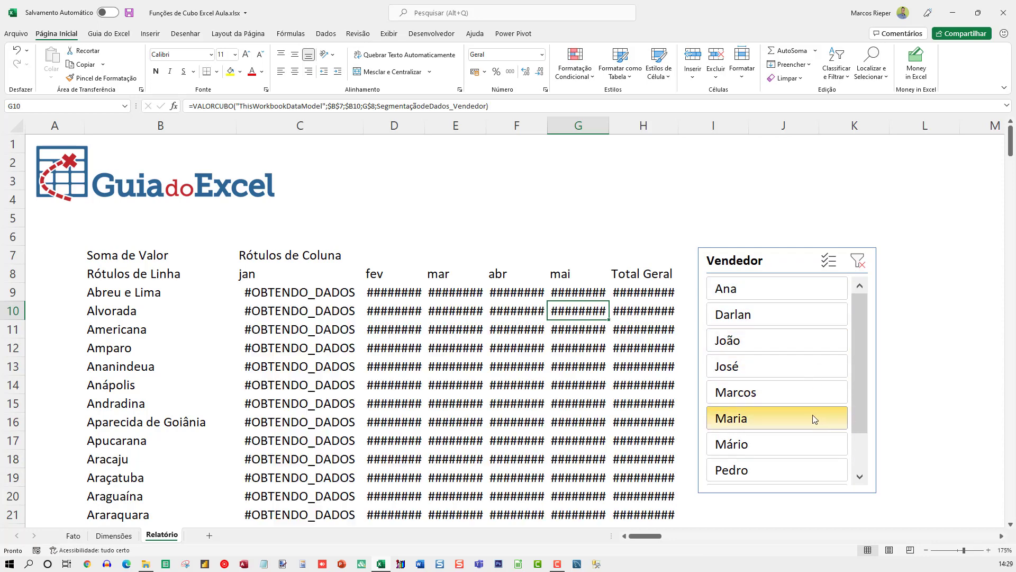
{"action": "left_click", "coordinate": [808, 372]}
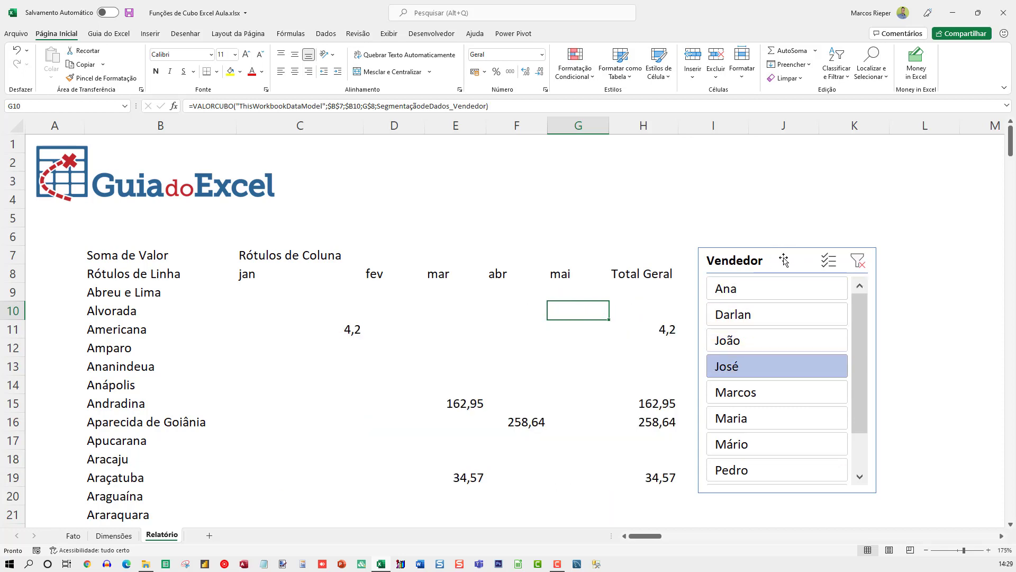
- Move the Vendedor slicer slightly lower so it starts level with row 8, and show the end of its list
{"action": "left_click_drag", "start_coordinate": [784, 260], "coordinate": [785, 278]}
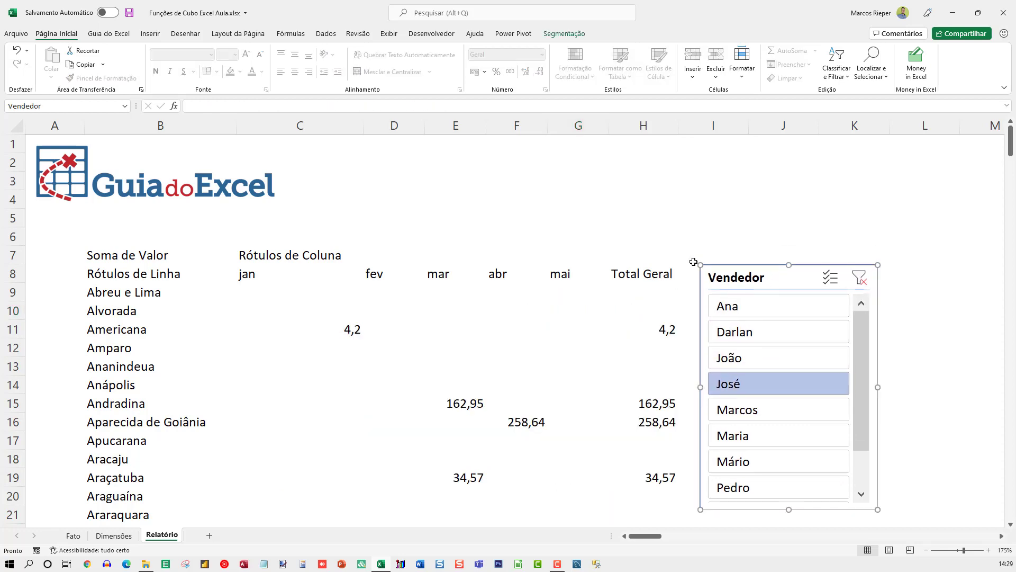
{"action": "scroll", "coordinate": [668, 233], "scroll_direction": "down", "scroll_amount": 2}
{"action": "left_click", "coordinate": [576, 219]}
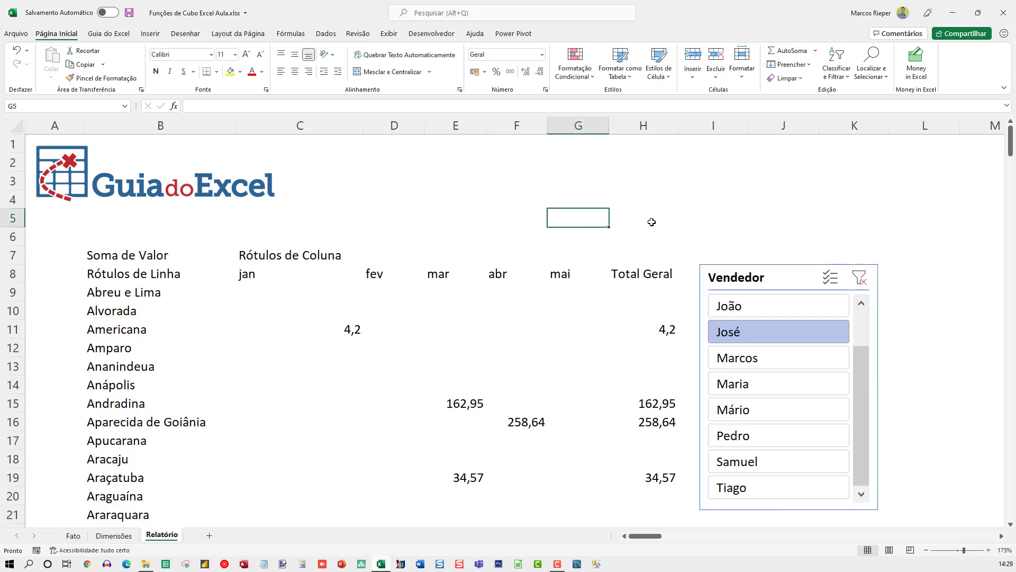
- Look through the city rows of the filtered cube-formula report and return to its header
{"action": "scroll", "coordinate": [468, 297], "scroll_direction": "down", "scroll_amount": 7}
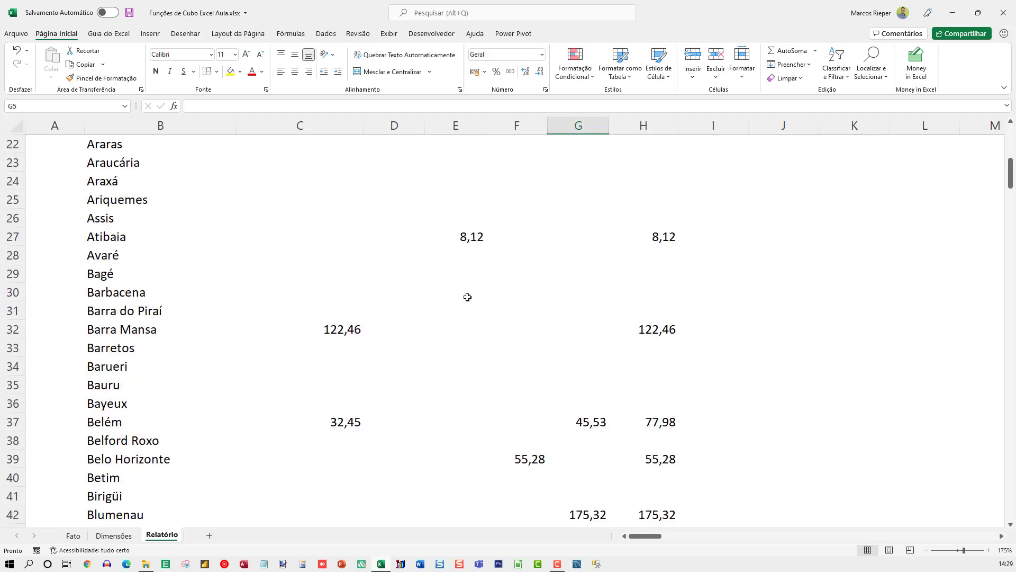
{"action": "scroll", "coordinate": [467, 296], "scroll_direction": "down", "scroll_amount": 5}
{"action": "scroll", "coordinate": [479, 291], "scroll_direction": "down", "scroll_amount": 9}
{"action": "scroll", "coordinate": [530, 275], "scroll_direction": "up", "scroll_amount": 16}
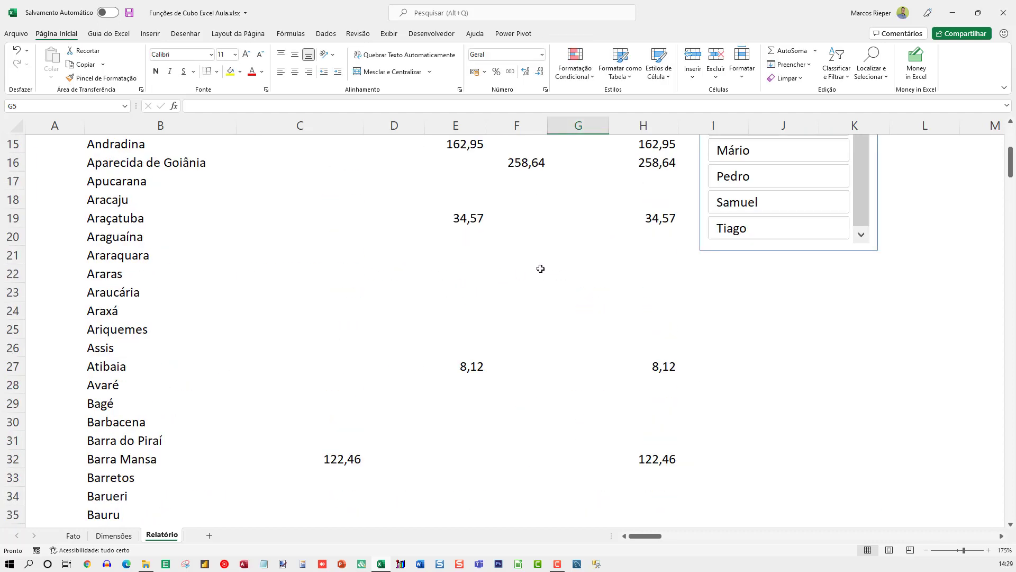
{"action": "scroll", "coordinate": [541, 268], "scroll_direction": "up", "scroll_amount": 5}
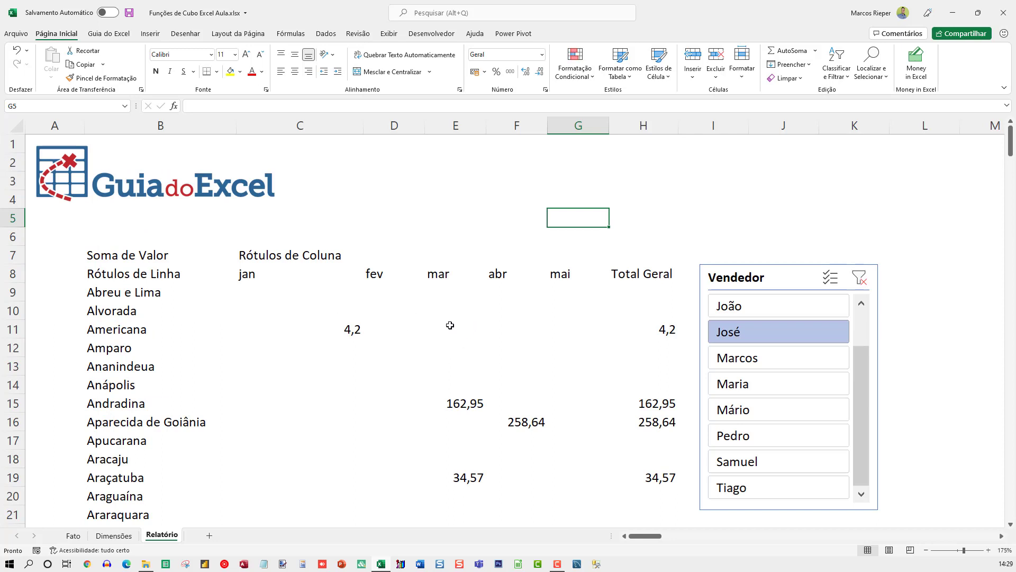
- Inspect the MEMBROCUBO formula in B9 and the VALORCUBO formula in C9
{"action": "left_click", "coordinate": [152, 293]}
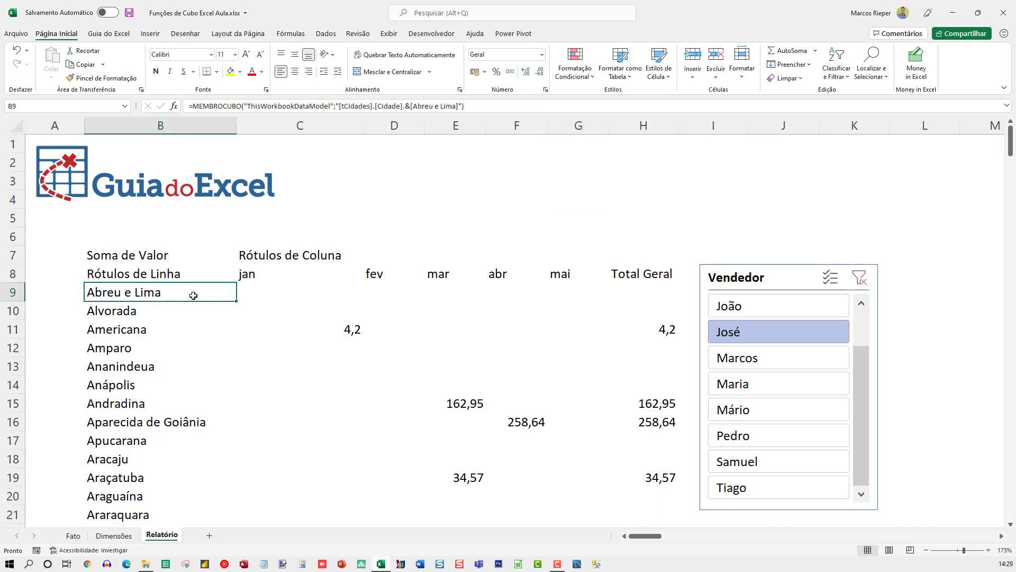
{"action": "double_click", "coordinate": [193, 296]}
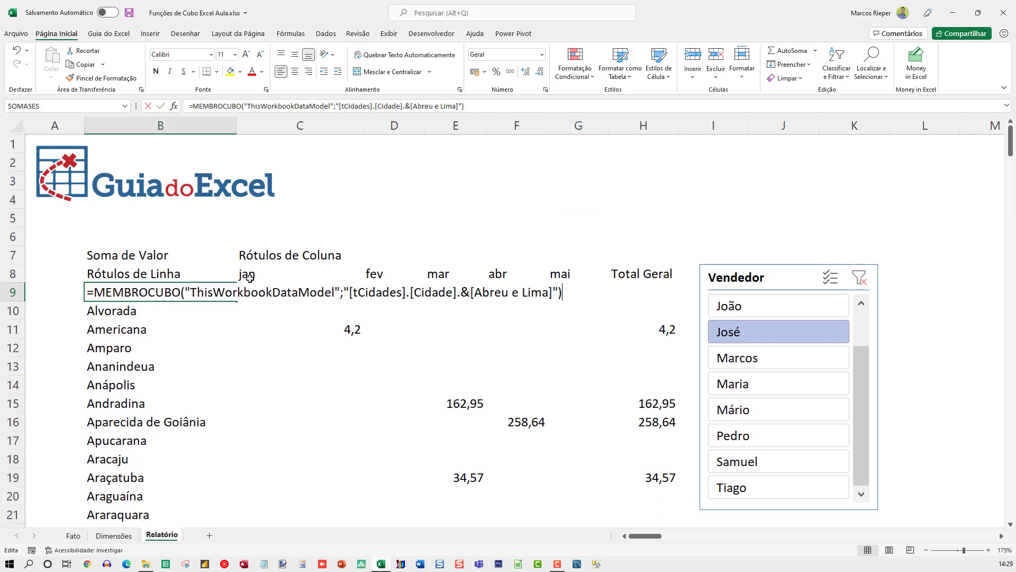
{"action": "key", "text": "Escape"}
{"action": "left_click", "coordinate": [272, 294]}
{"action": "double_click", "coordinate": [280, 299]}
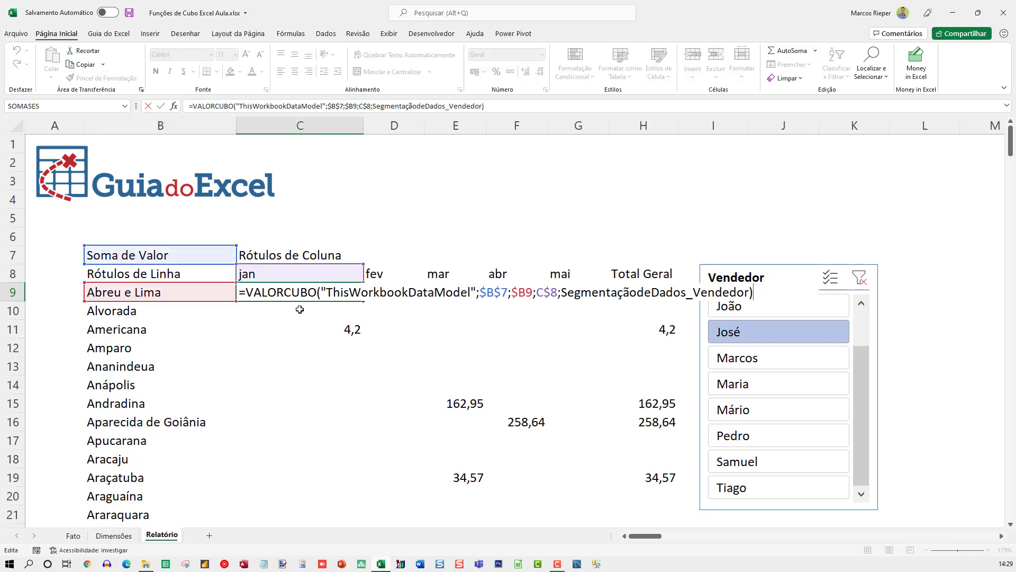
- Examine the connection and member expression arguments of the MEMBROCUBO formula in B9
{"action": "key", "text": "Escape"}
{"action": "left_click", "coordinate": [136, 296]}
{"action": "double_click", "coordinate": [212, 294]}
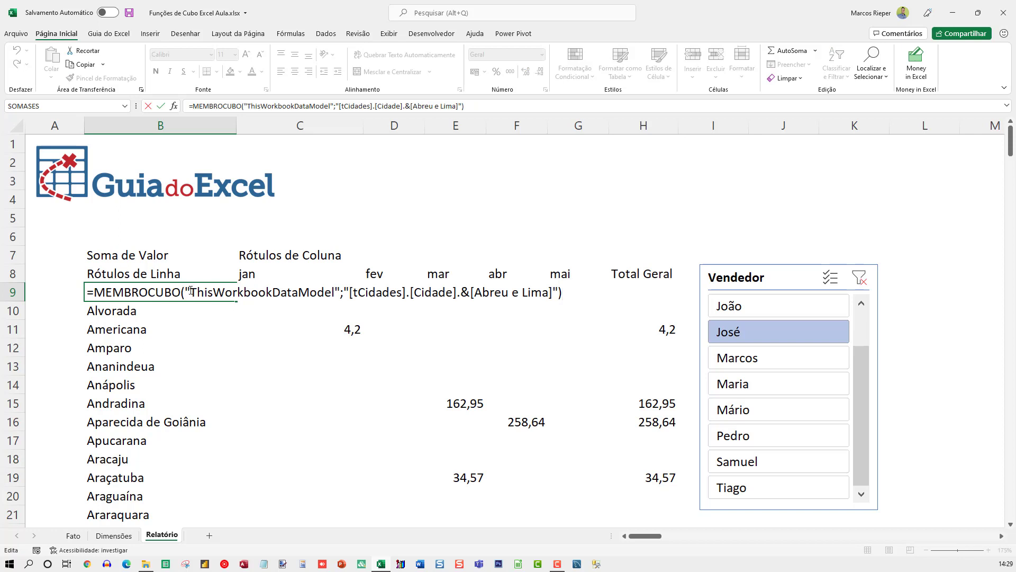
{"action": "left_click", "coordinate": [191, 290]}
{"action": "key", "text": "Left"}
{"action": "key", "text": "BackSpace"}
{"action": "type", "text": "("}
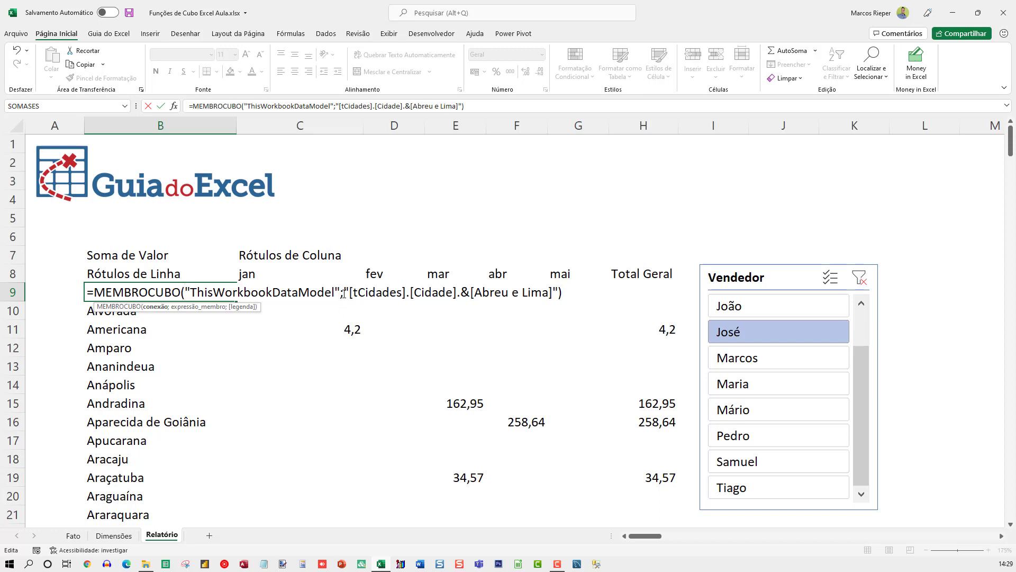
{"action": "left_click", "coordinate": [344, 295]}
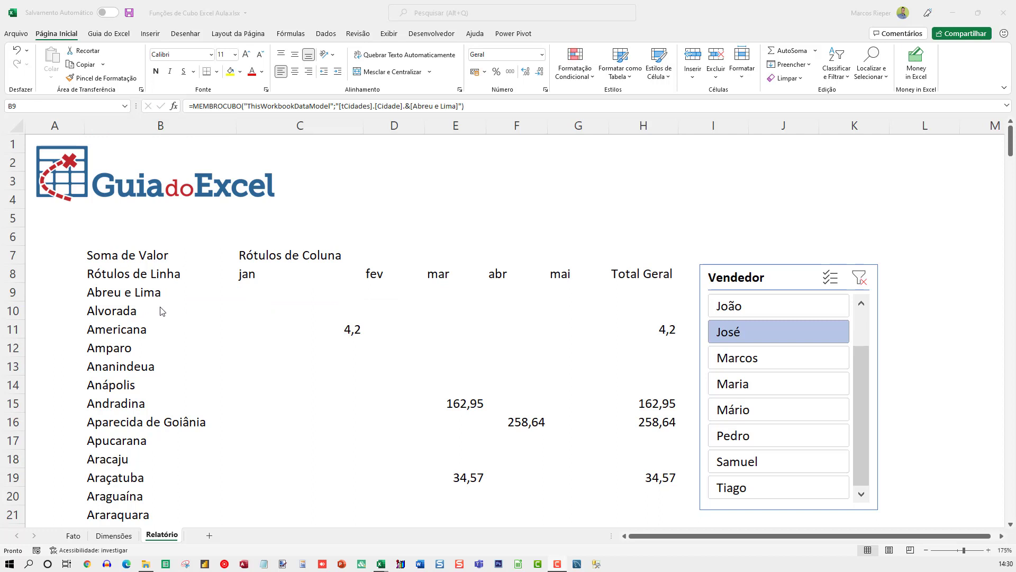
- Clear the city formula from B9 and check how the VALORCUBO formula in C9 refers to that cell
{"action": "left_click", "coordinate": [164, 308]}
{"action": "key", "text": "Delete"}
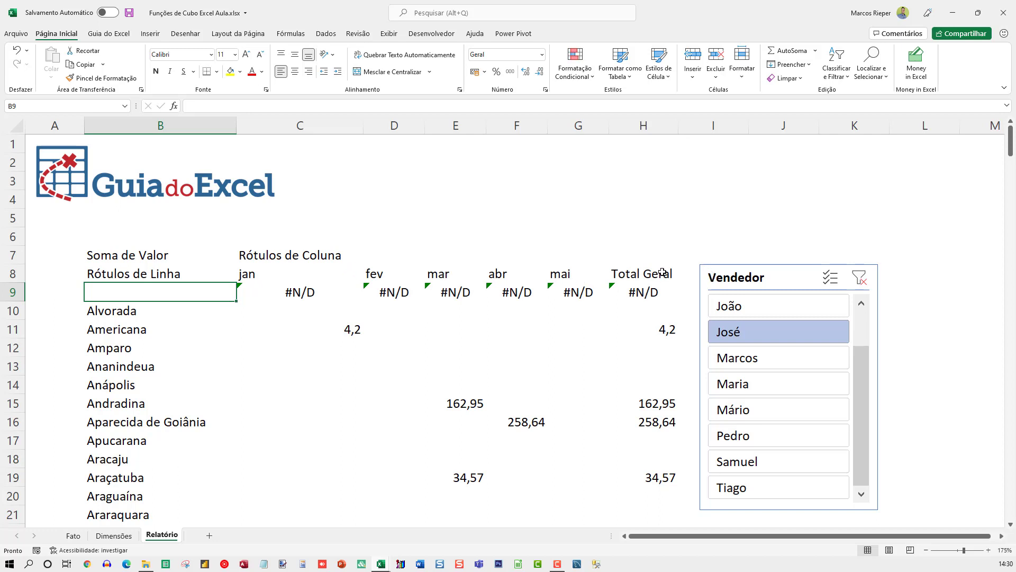
{"action": "key", "text": "Right"}
{"action": "key", "text": "F2"}
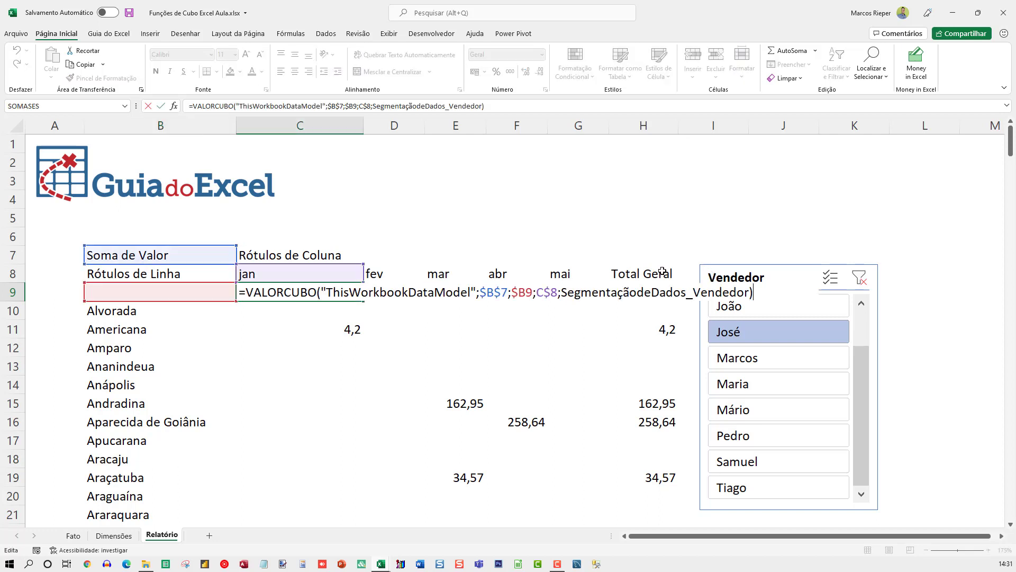
{"action": "key", "text": "Escape"}
{"action": "key", "text": "Left"}
- Start a MEMBROCUBO formula in B9 with "ThisWorkbookDataModel" as its connection argument
{"action": "type", "text": "="}
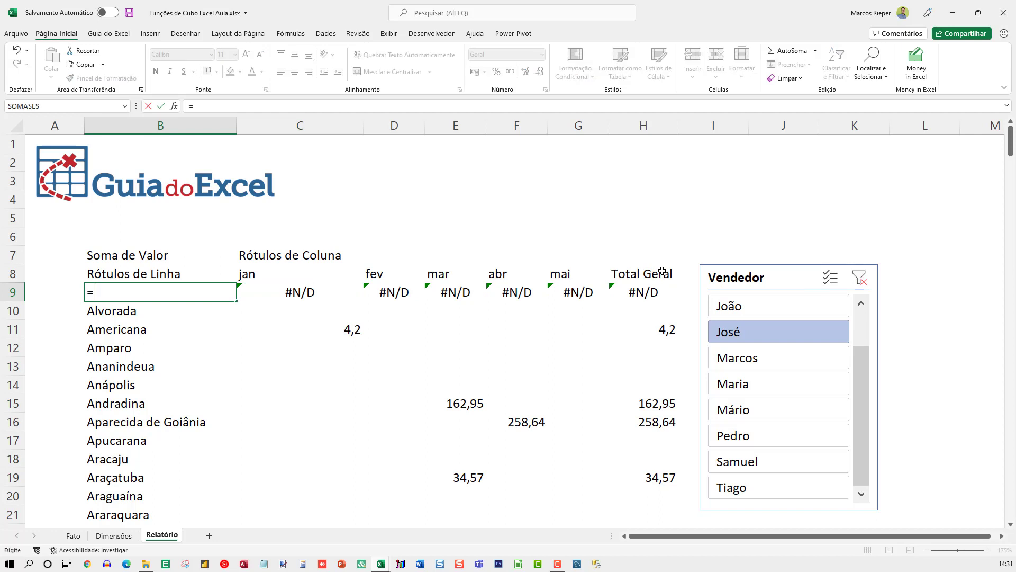
{"action": "type", "text": "m"}
{"action": "key", "text": "BackSpace"}
{"action": "type", "text": "MEBR"}
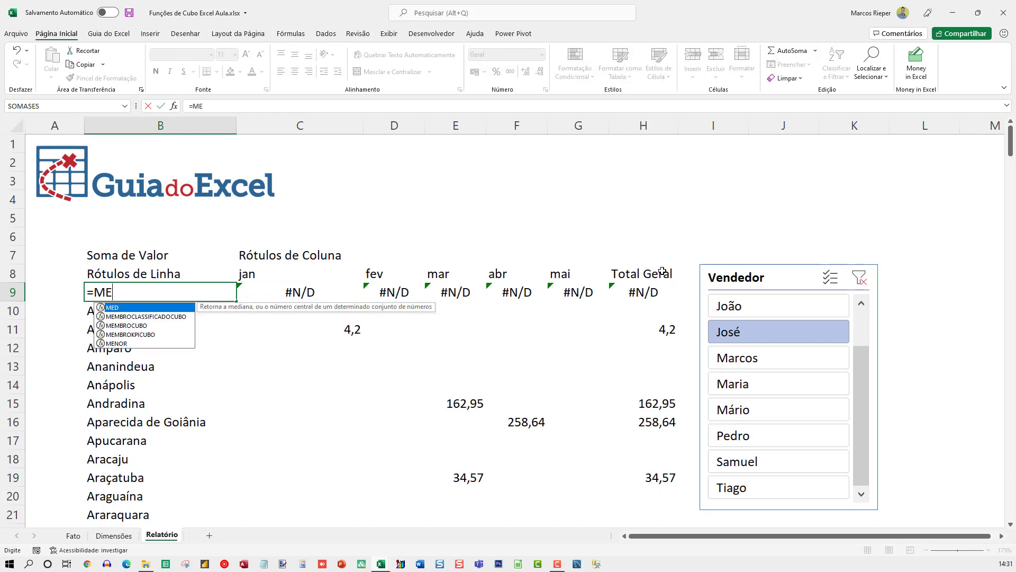
{"action": "key", "text": "BackSpace"}
{"action": "key", "text": "BackSpace"}
{"action": "type", "text": "MBROCUBO"}
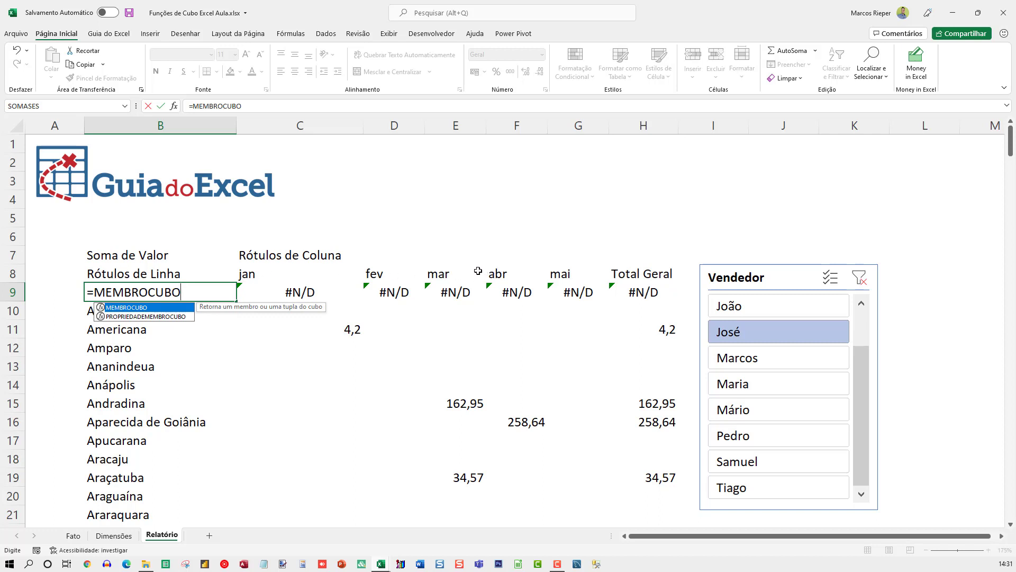
{"action": "type", "text": "("}
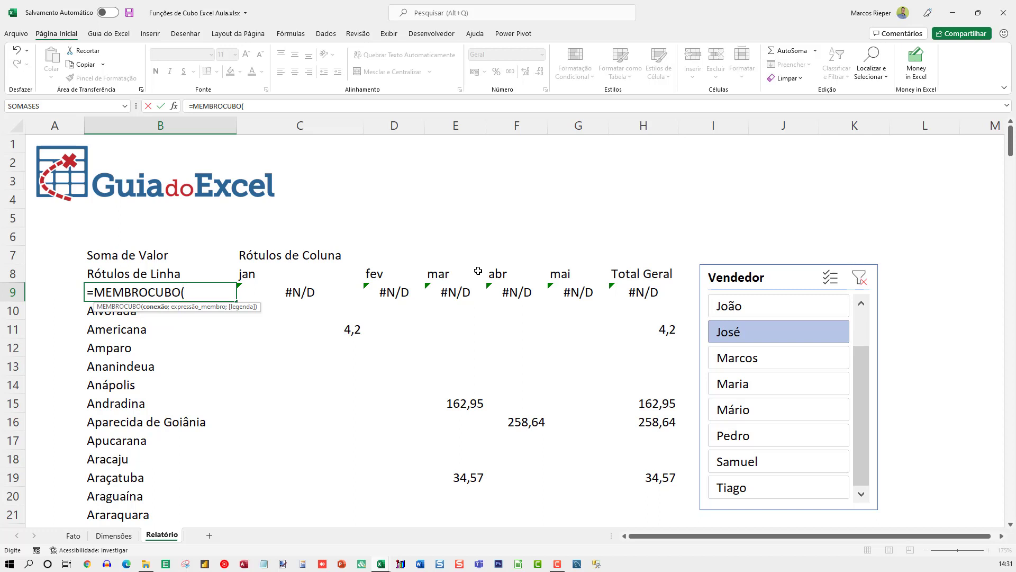
{"action": "type", "text": "\""}
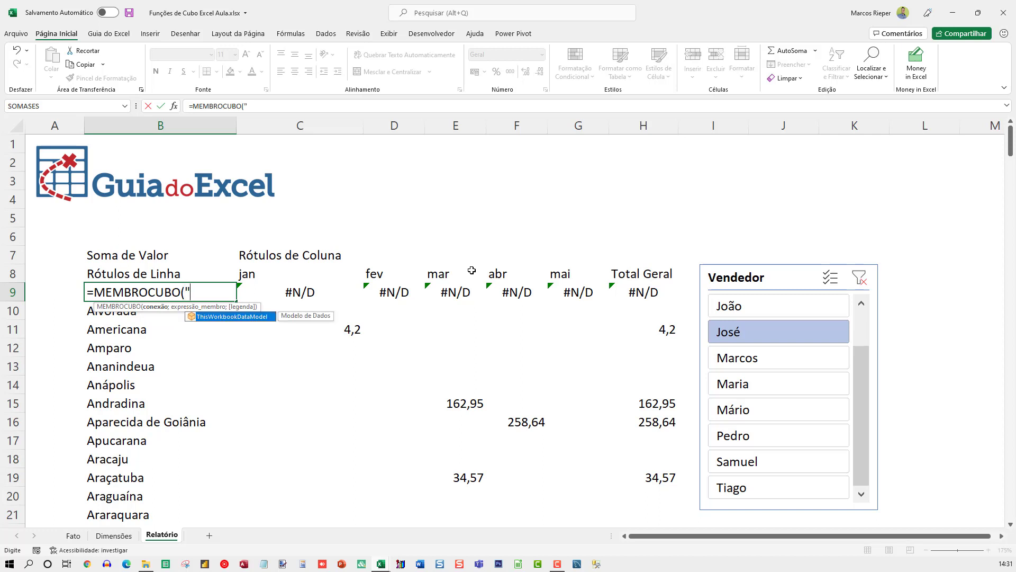
{"action": "double_click", "coordinate": [216, 316]}
{"action": "type", "text": "\""}
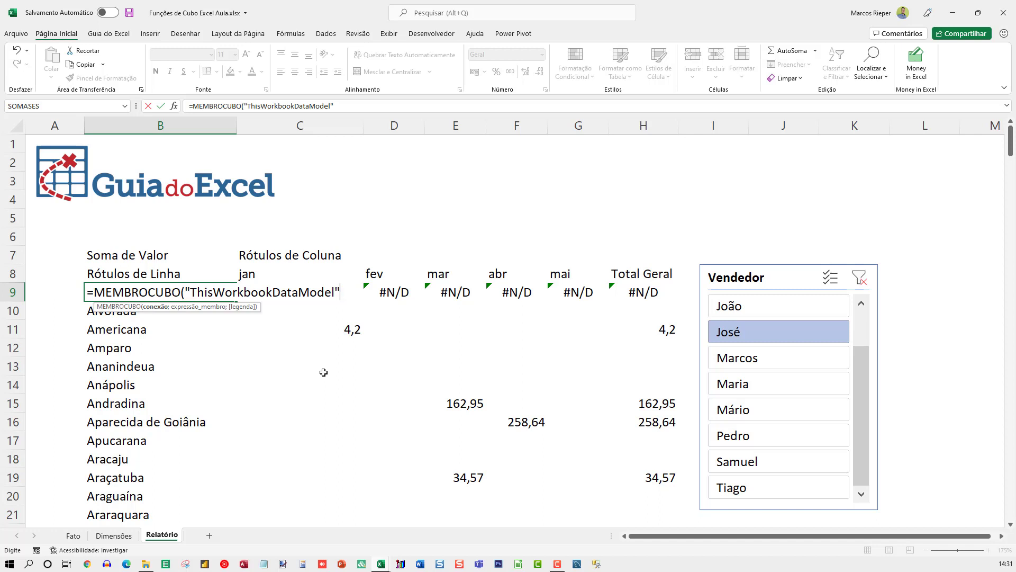
- Begin the member expression of the B9 formula with the tCidades table and its Cidade field, "[tCidades].[Cidade]
{"action": "type", "text": ";\""}
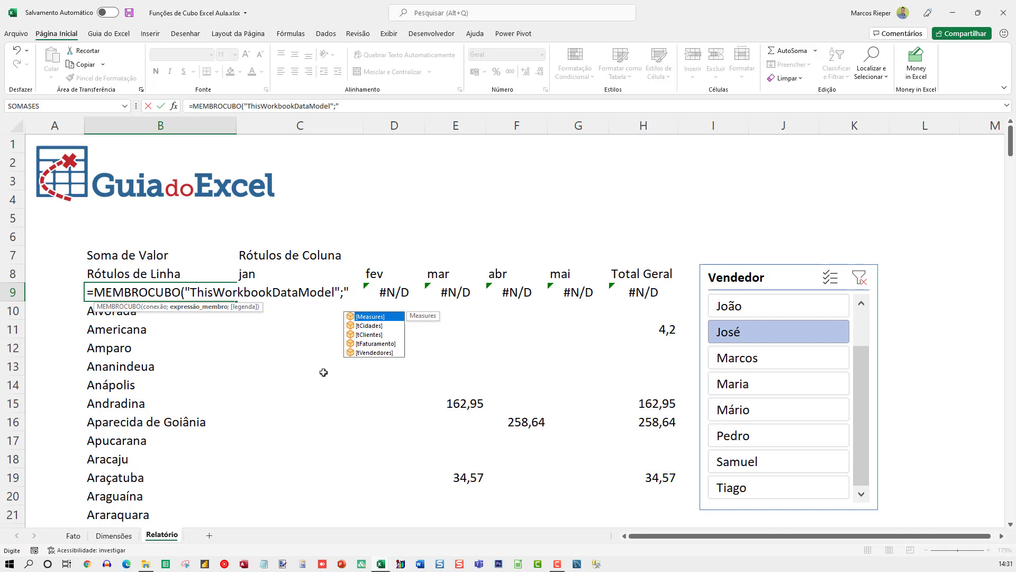
{"action": "key", "text": "Down"}
{"action": "key", "text": "Tab"}
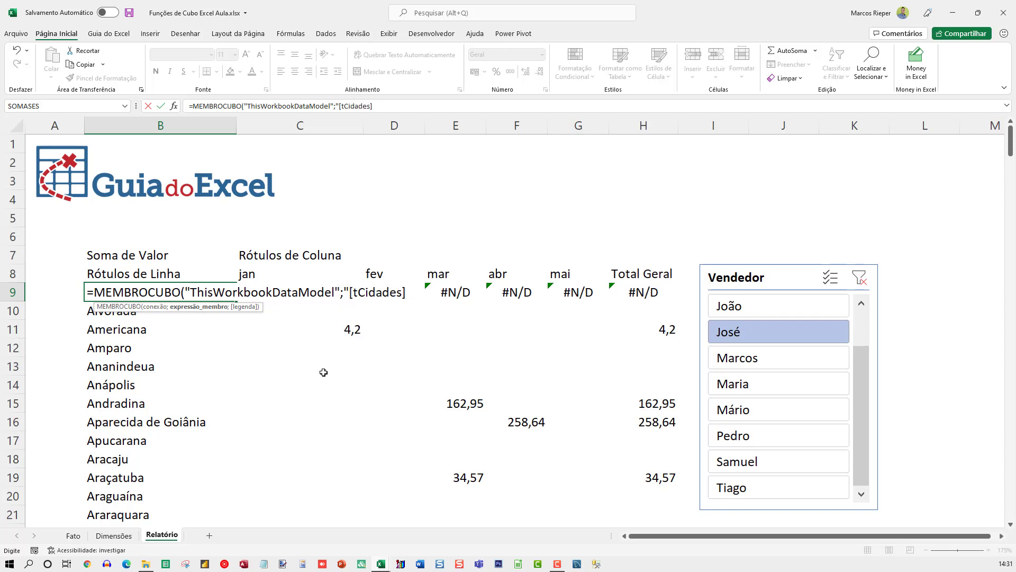
{"action": "type", "text": "."}
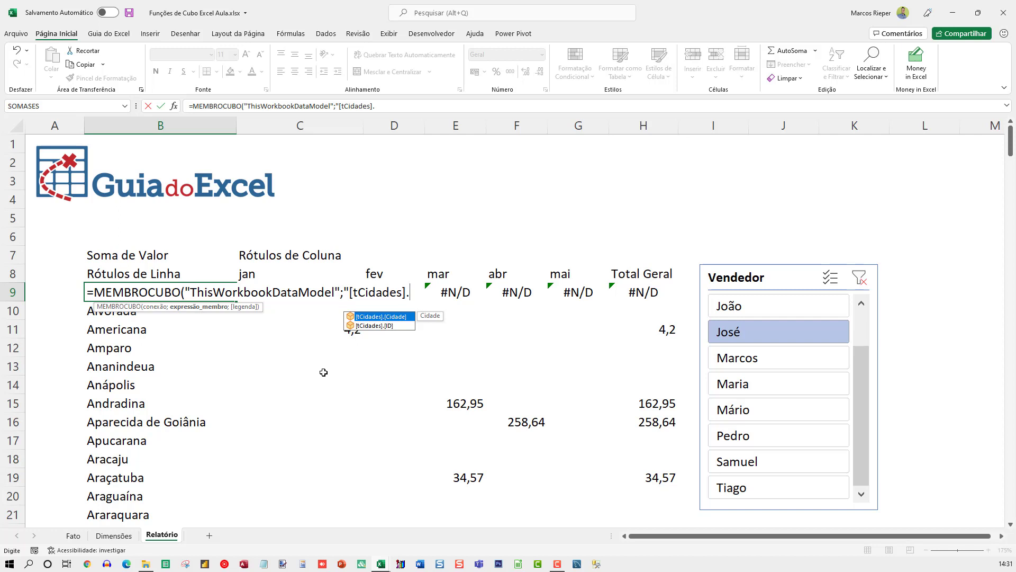
{"action": "key", "text": "Tab"}
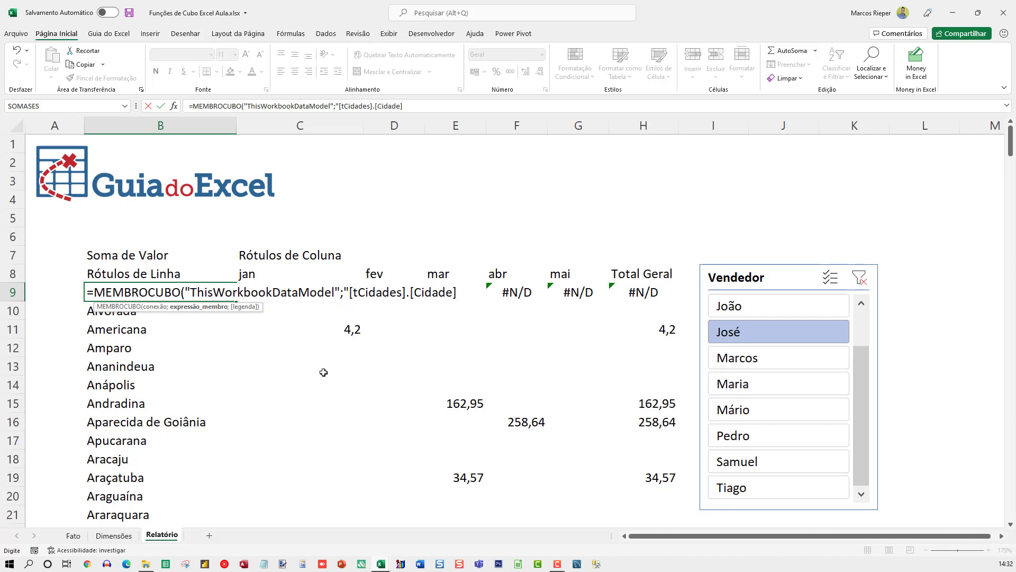
{"action": "type", "text": "."}
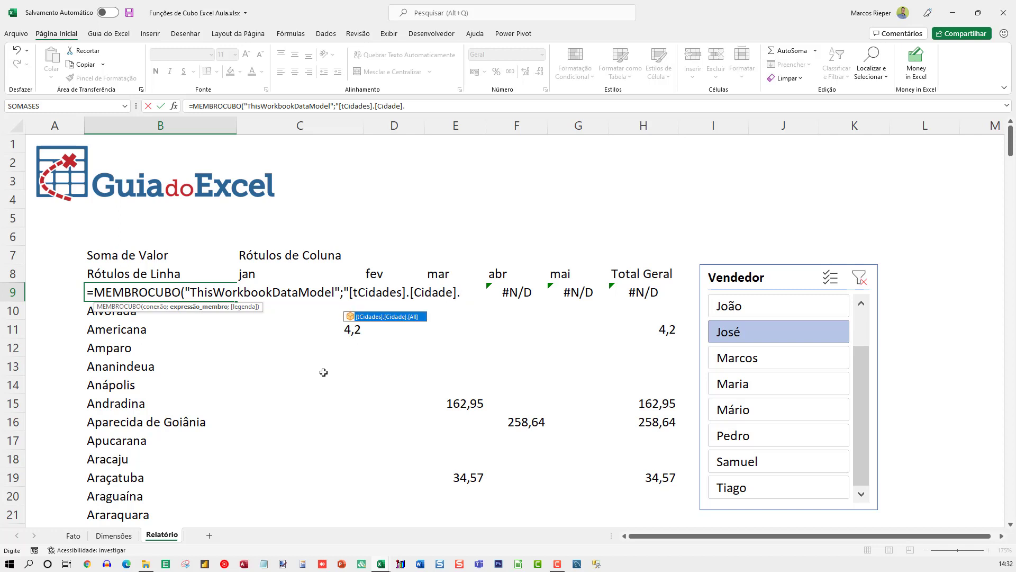
- Try continuing the B9 member expression with the [All] level and with an &[ key reference
{"action": "key", "text": "Tab"}
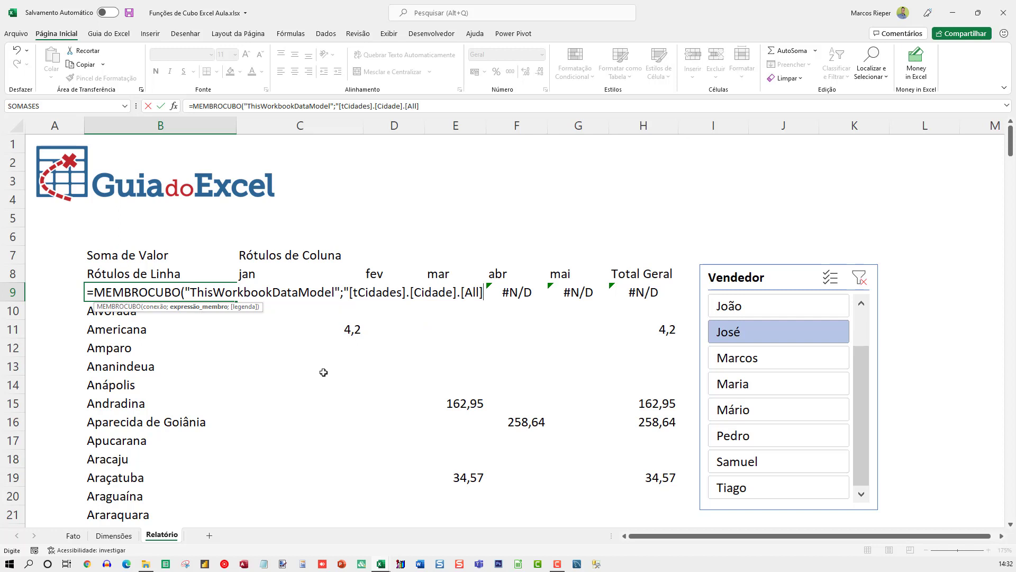
{"action": "type", "text": "."}
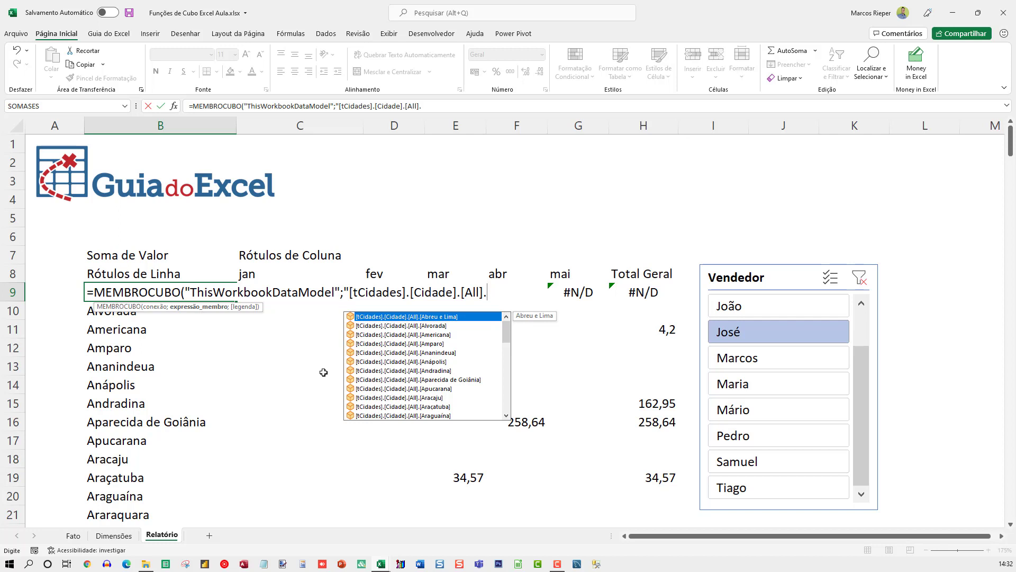
{"action": "key", "text": "BackSpace"}
{"action": "key", "text": "BackSpace"}
{"action": "key", "text": "BackSpace"}
{"action": "key", "text": "BackSpace"}
{"action": "key", "text": "BackSpace"}
{"action": "key", "text": "BackSpace"}
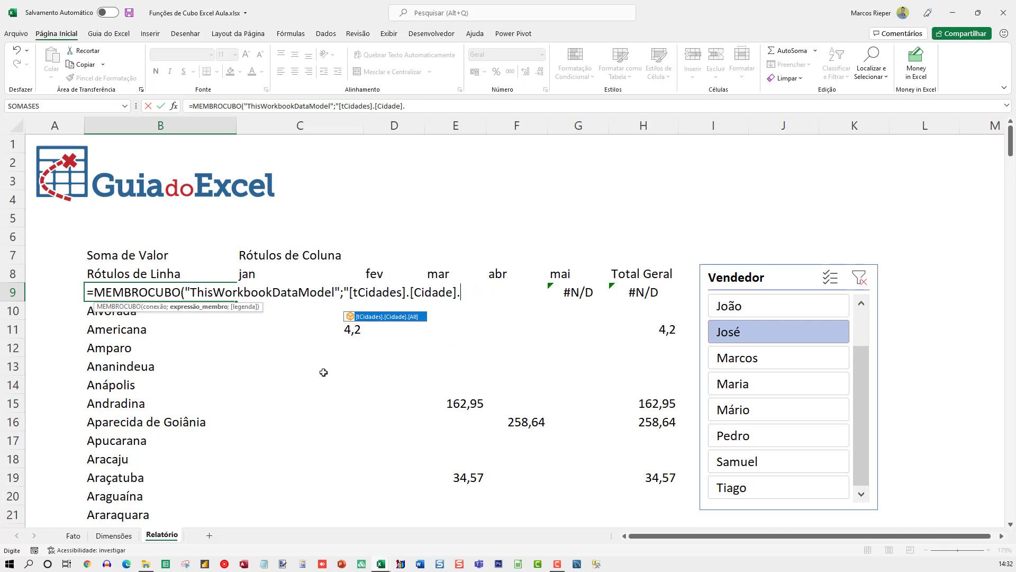
{"action": "type", "text": "["}
{"action": "key", "text": "BackSpace"}
{"action": "type", "text": "&["}
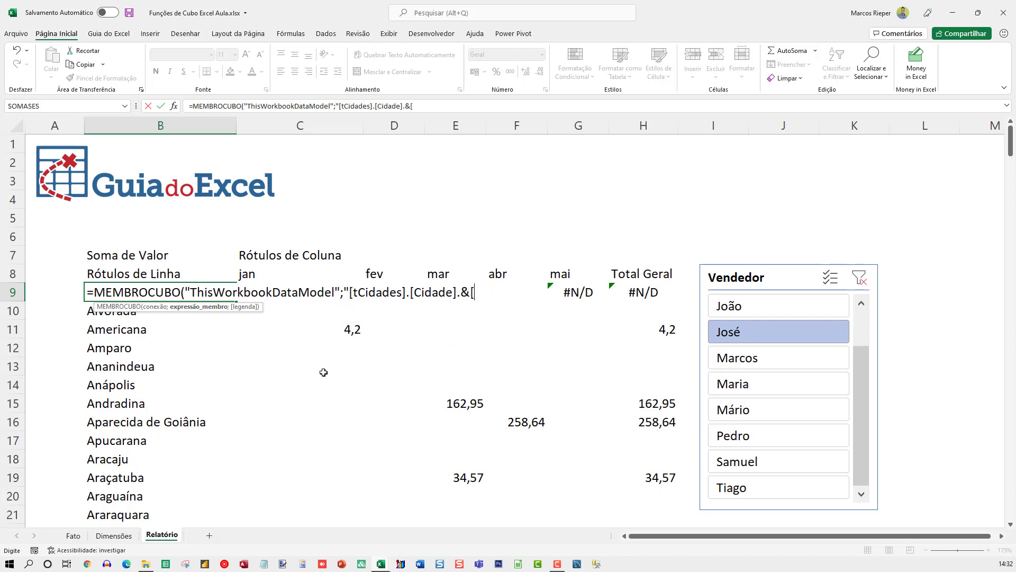
{"action": "key", "text": "BackSpace"}
{"action": "key", "text": "BackSpace"}
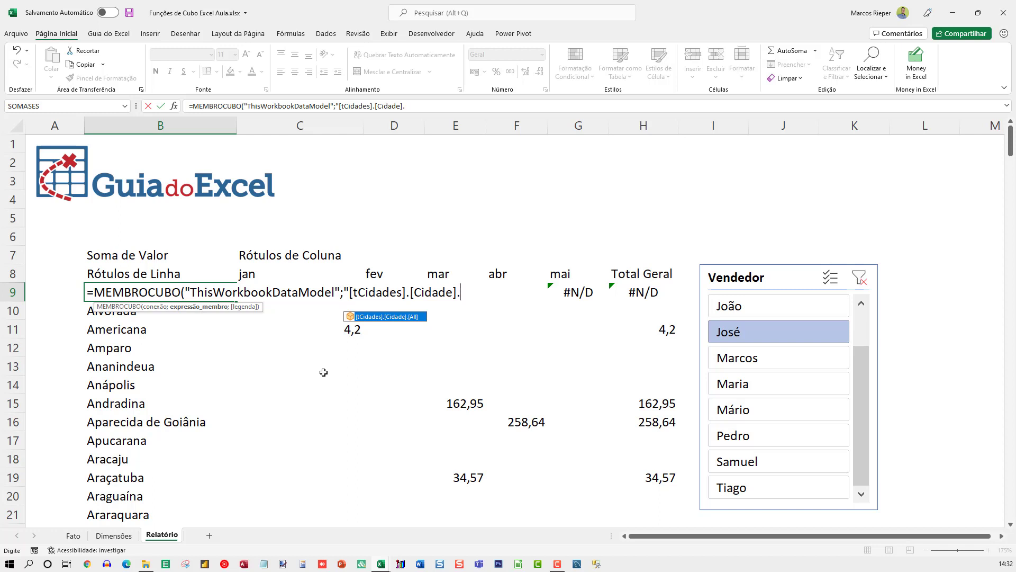
- Complete the B9 formula with [All].[Abreu e Lima] as the member, and clear the Vendedor slicer filter
{"action": "key", "text": "Tab"}
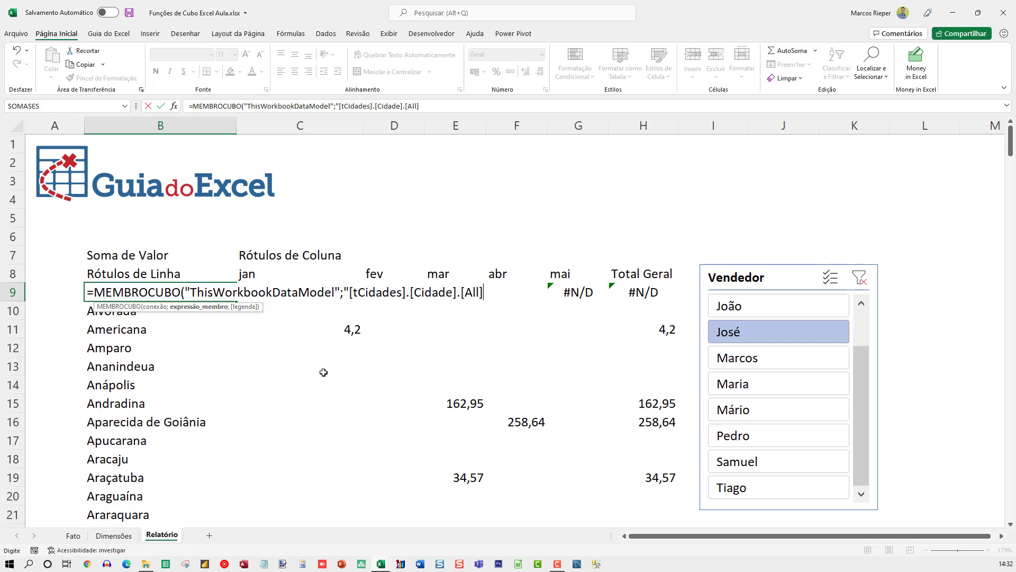
{"action": "type", "text": "."}
{"action": "key", "text": "Tab"}
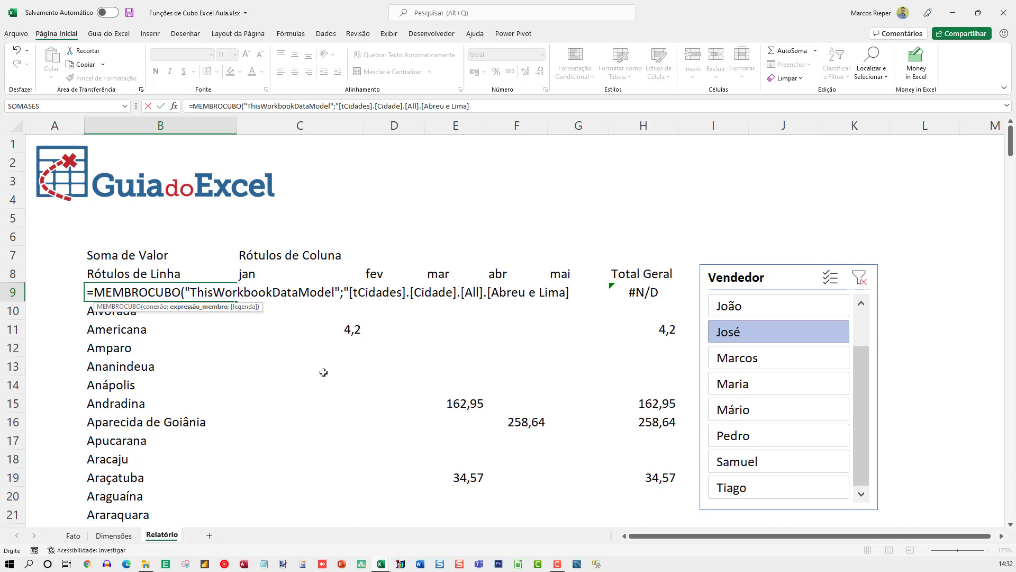
{"action": "type", "text": "\")"}
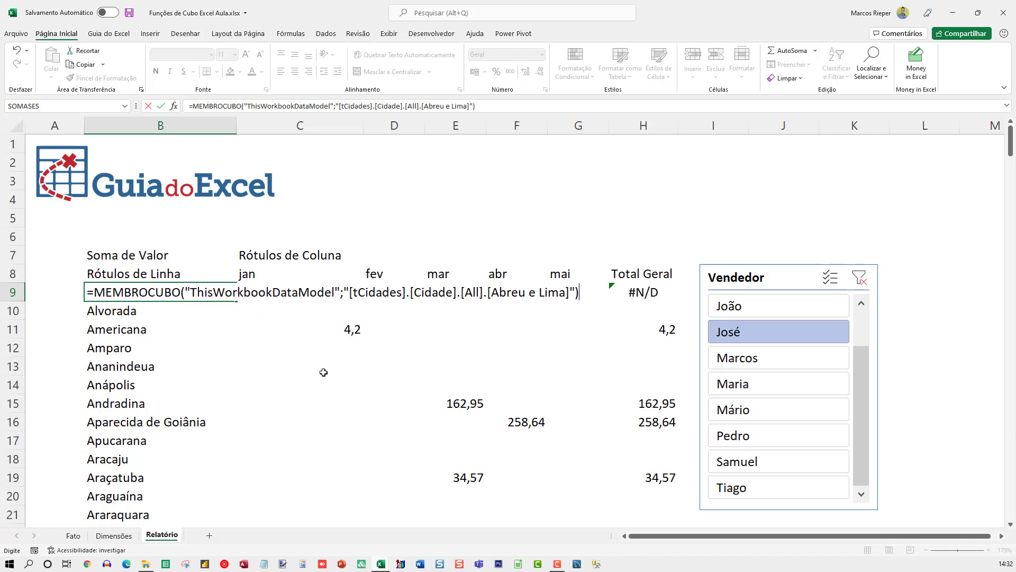
{"action": "key", "text": "Return"}
{"action": "key", "text": "Up"}
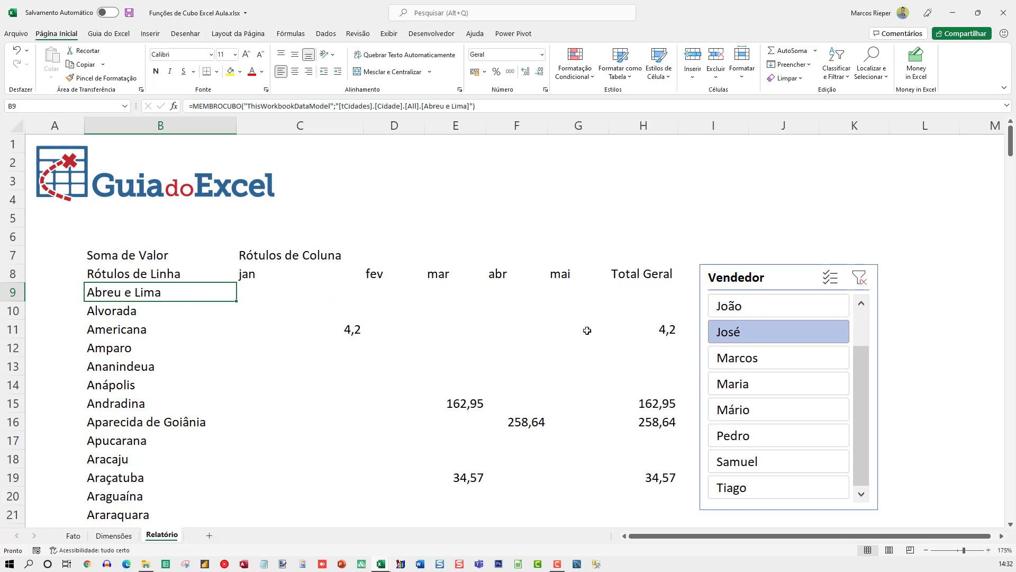
{"action": "left_click", "coordinate": [858, 277]}
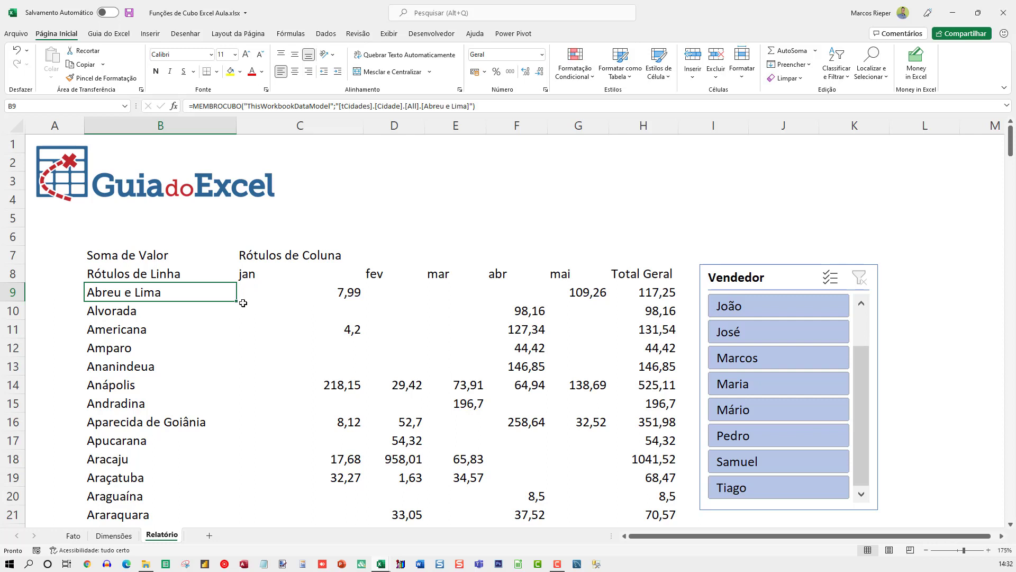
- Remove the & before [Alvorada] in the MEMBROCUBO formula of B10
{"action": "key", "text": "F2"}
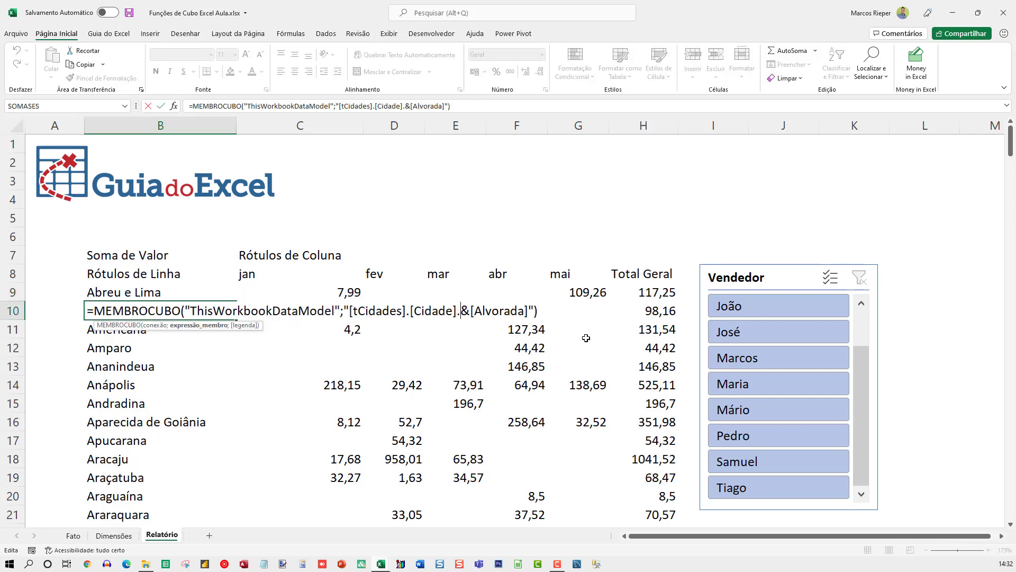
{"action": "key", "text": "Return"}
{"action": "key", "text": "Up"}
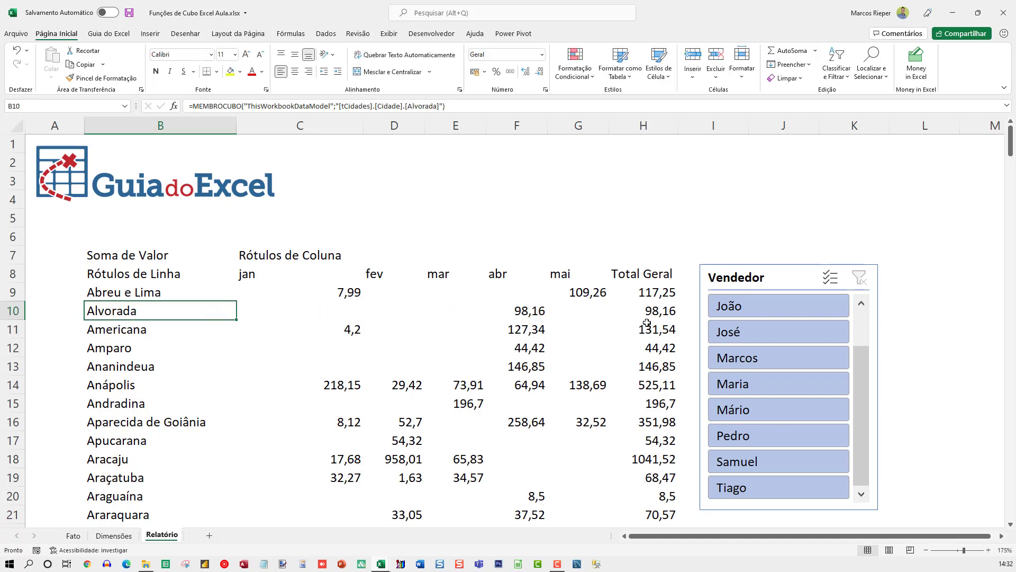
- Review the rewritten formula in B9 and look over the other city label cells in column B, including B13:B18
{"action": "key", "text": "Up"}
{"action": "key", "text": "F2"}
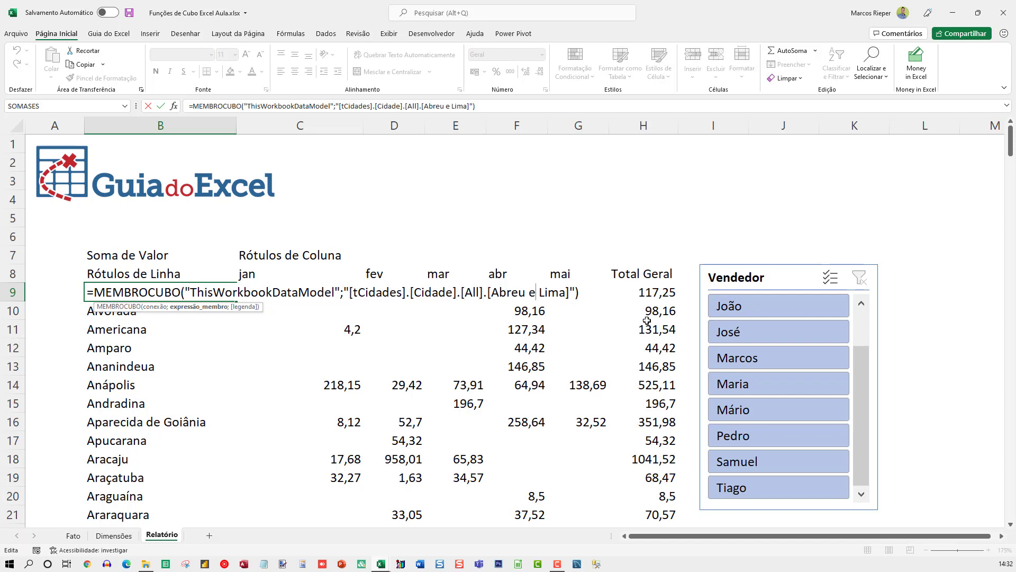
{"action": "key", "text": "Escape"}
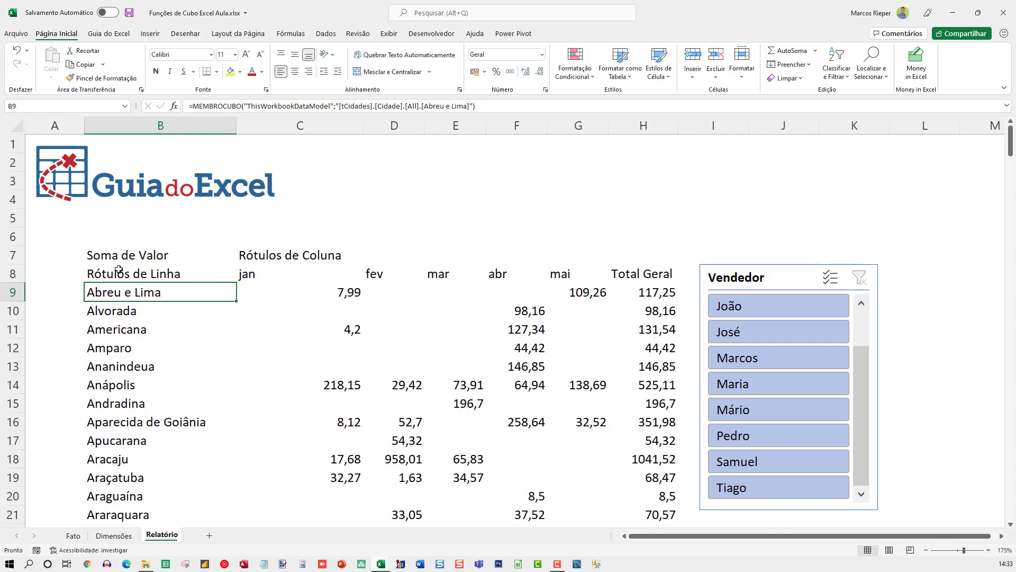
{"action": "left_click", "coordinate": [110, 368]}
{"action": "key", "text": "shift+Down"}
{"action": "key", "text": "shift+Down"}
{"action": "key", "text": "shift+Down"}
{"action": "key", "text": "shift+Down"}
{"action": "key", "text": "shift+Down"}
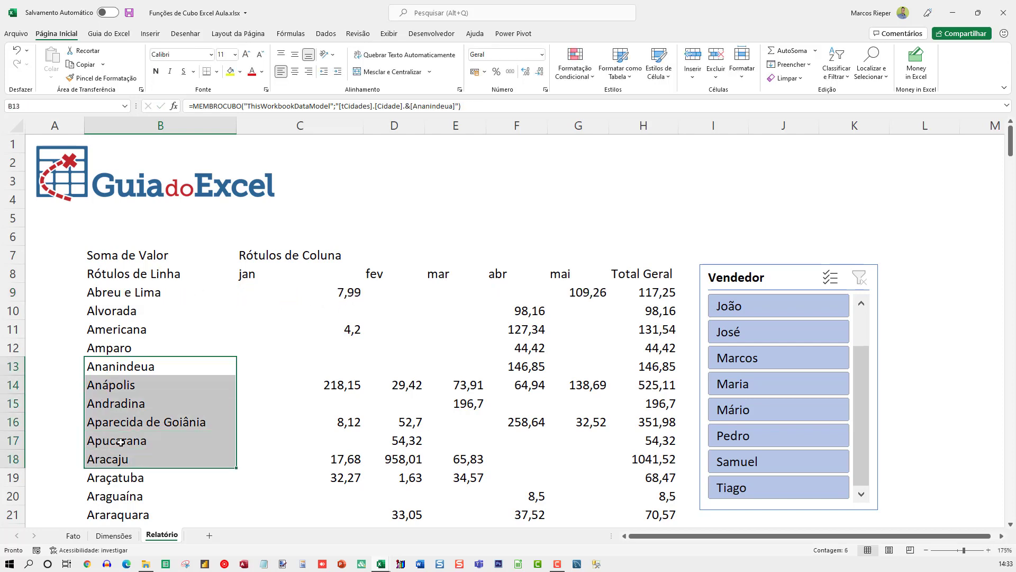
{"action": "scroll", "coordinate": [159, 394], "scroll_direction": "down", "scroll_amount": 5}
{"action": "scroll", "coordinate": [171, 403], "scroll_direction": "up", "scroll_amount": 5}
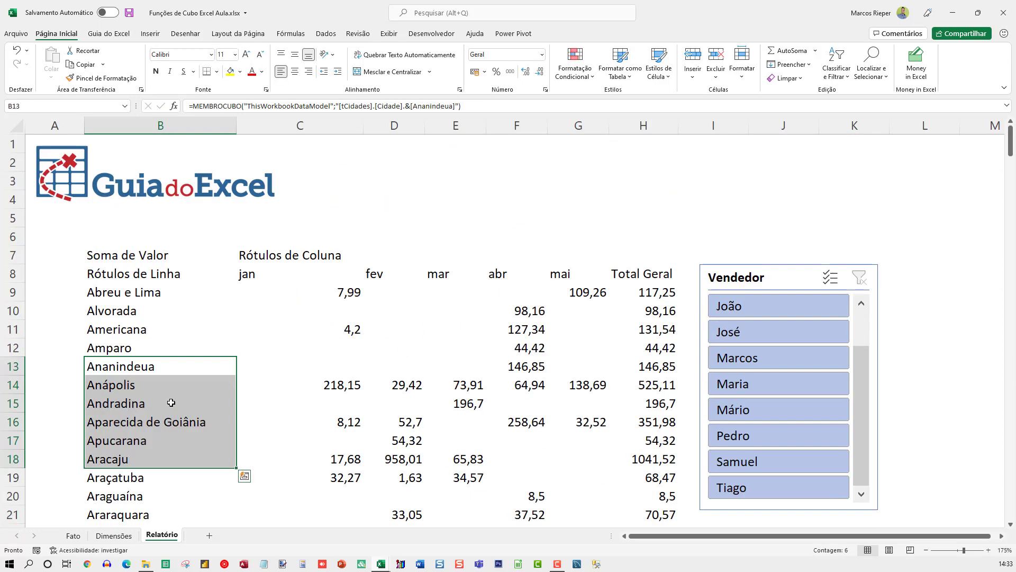
- Clear the arguments of the MEMBROCUBO formula in C8 and re-enter "ThisWorkbookDataModel" as the connection
{"action": "left_click", "coordinate": [132, 296]}
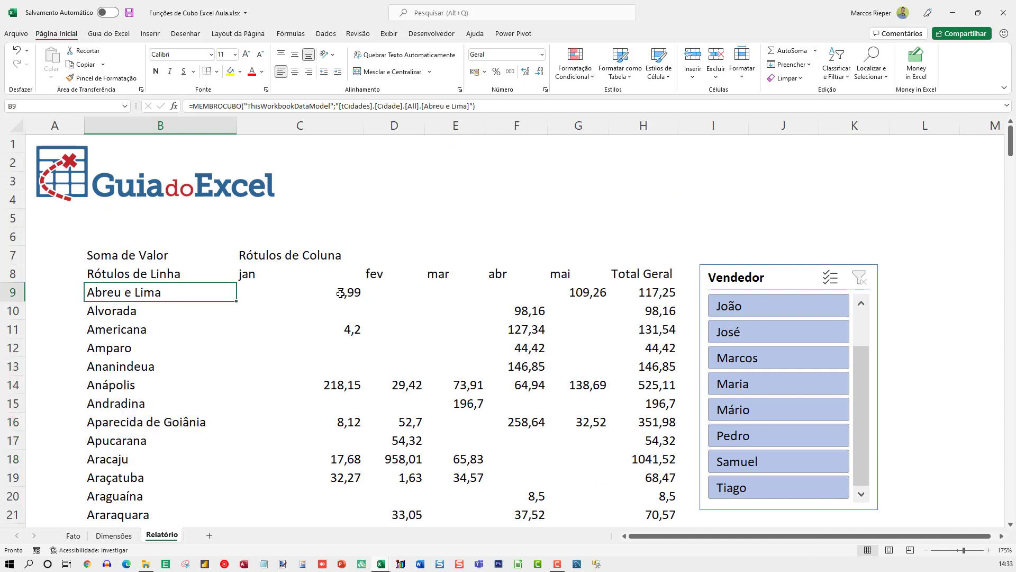
{"action": "left_click", "coordinate": [310, 281]}
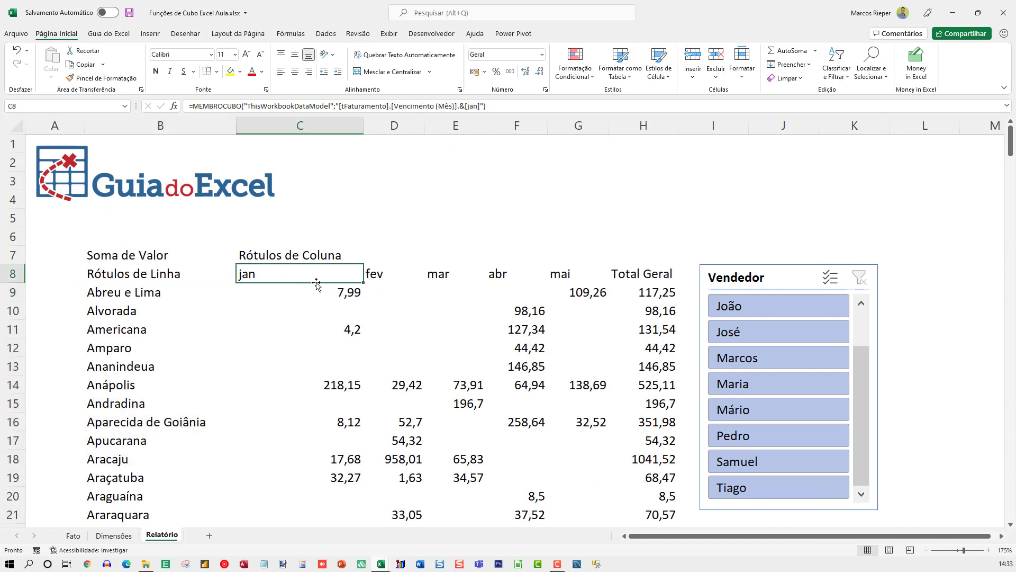
{"action": "double_click", "coordinate": [346, 277]}
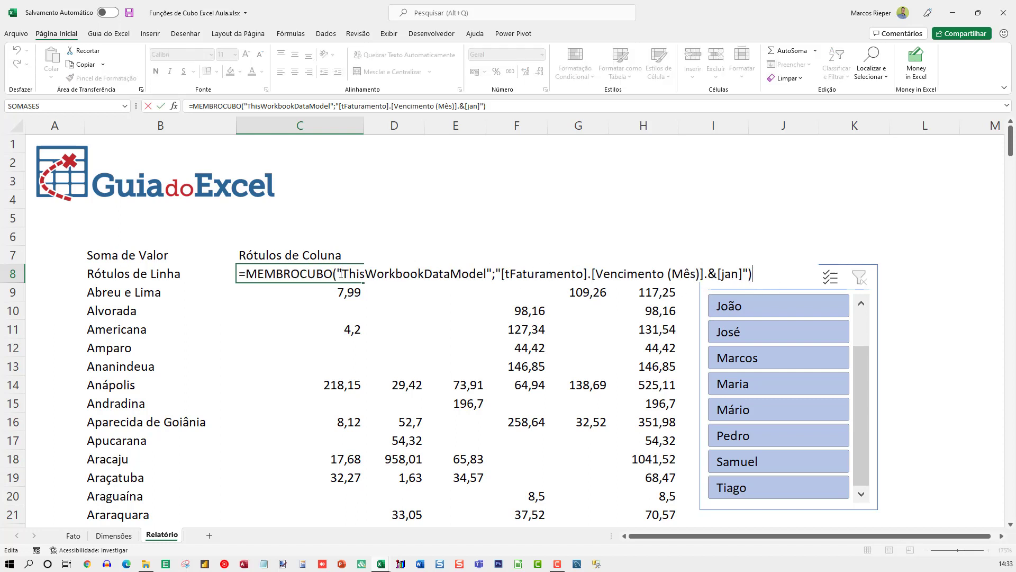
{"action": "left_click_drag", "start_coordinate": [339, 274], "coordinate": [844, 283]}
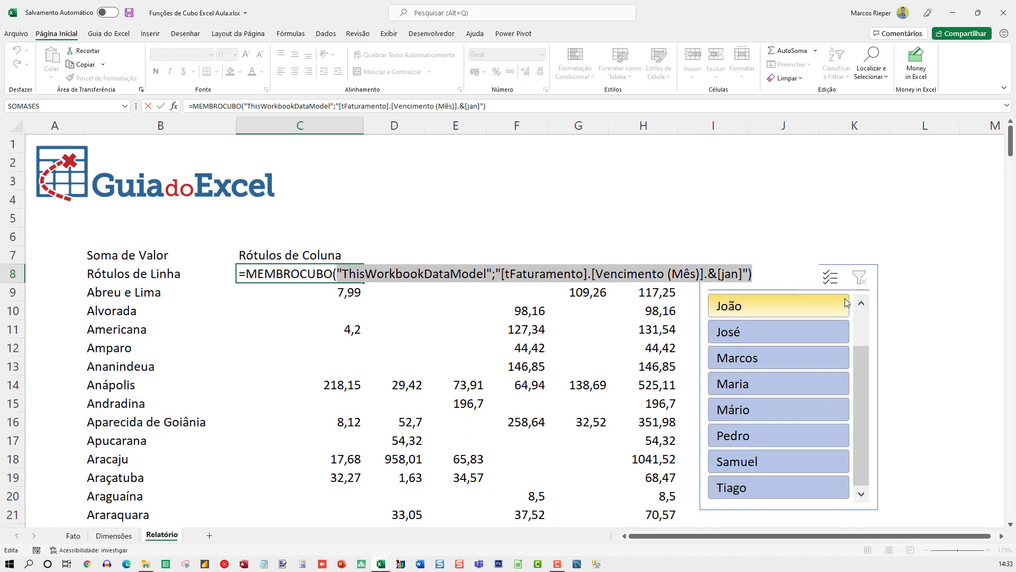
{"action": "key", "text": "BackSpace"}
{"action": "type", "text": "\""}
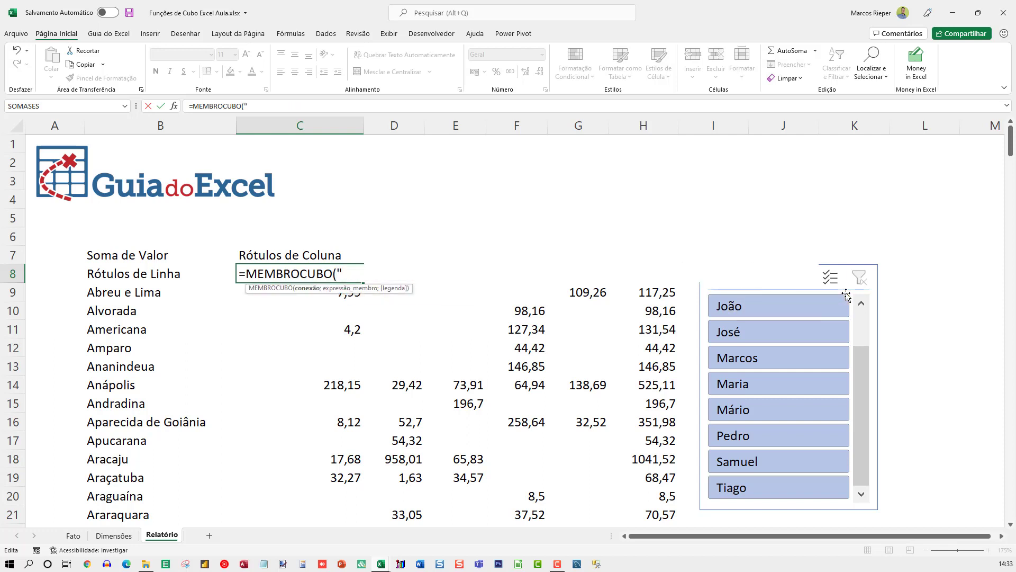
{"action": "type", "text": "ThisWorkbookDataModel"}
{"action": "type", "text": "\";"}
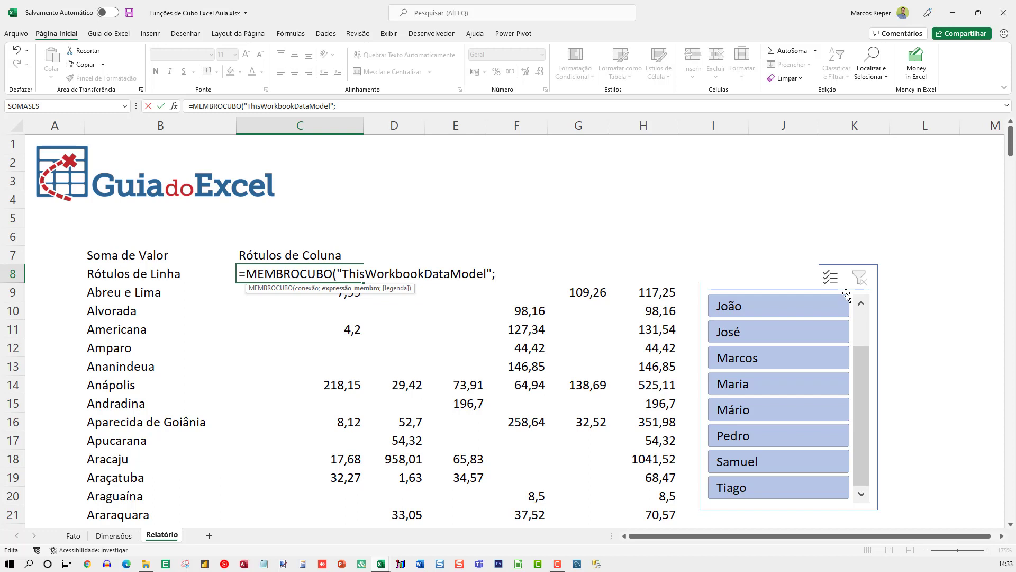
- Start the member expression of the C8 formula with the [tFaturamento] table
{"action": "type", "text": "T"}
{"action": "key", "text": "BackSpace"}
{"action": "type", "text": "\""}
{"action": "key", "text": "Down"}
{"action": "key", "text": "Down"}
{"action": "key", "text": "Down"}
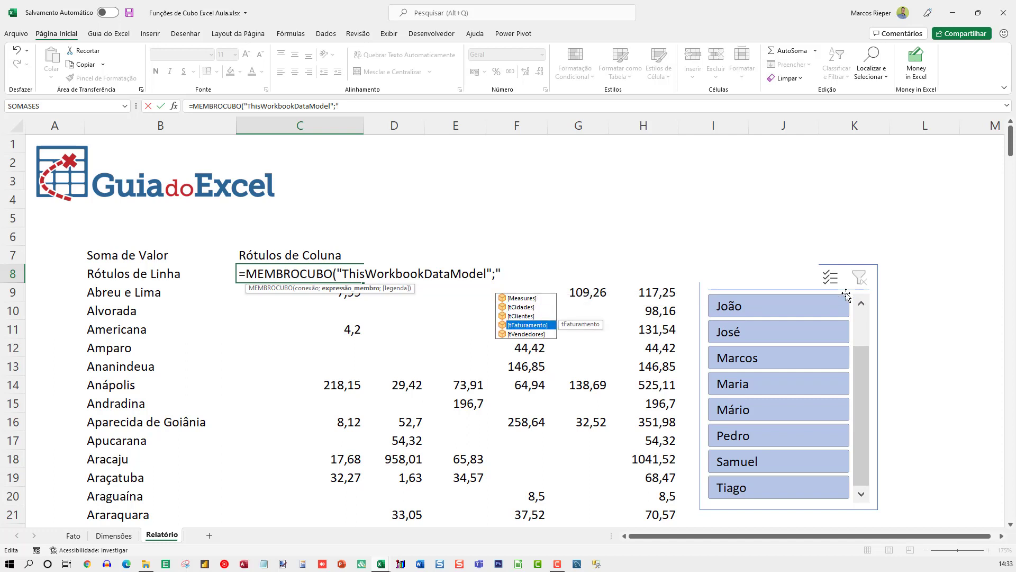
{"action": "key", "text": "Tab"}
- Add the [Vencimento (Mês)] field to the member expression in C8
{"action": "type", "text": "."}
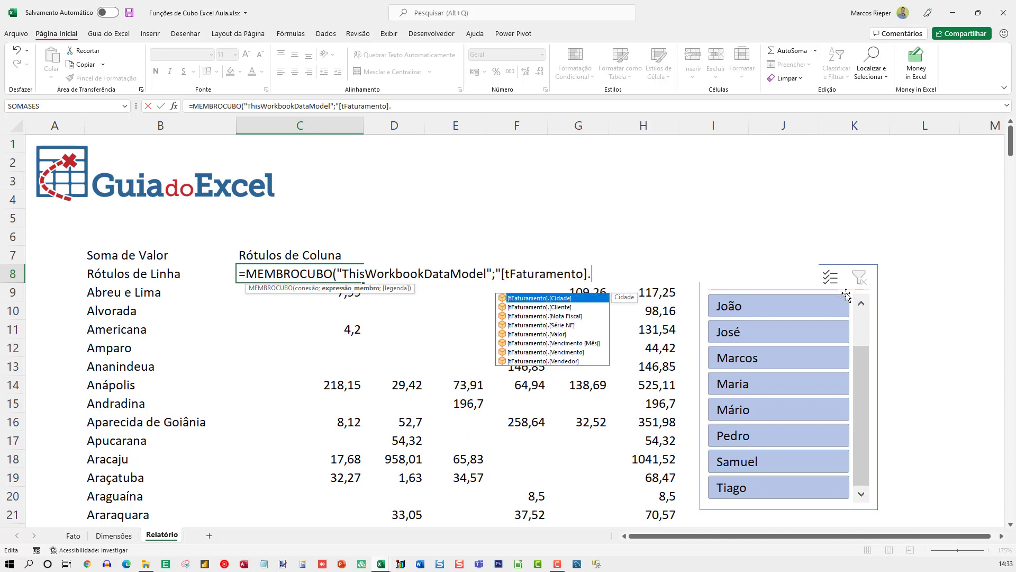
{"action": "key", "text": "Down"}
{"action": "key", "text": "Down"}
{"action": "key", "text": "Down"}
{"action": "key", "text": "Down"}
{"action": "key", "text": "Down"}
{"action": "key", "text": "Down"}
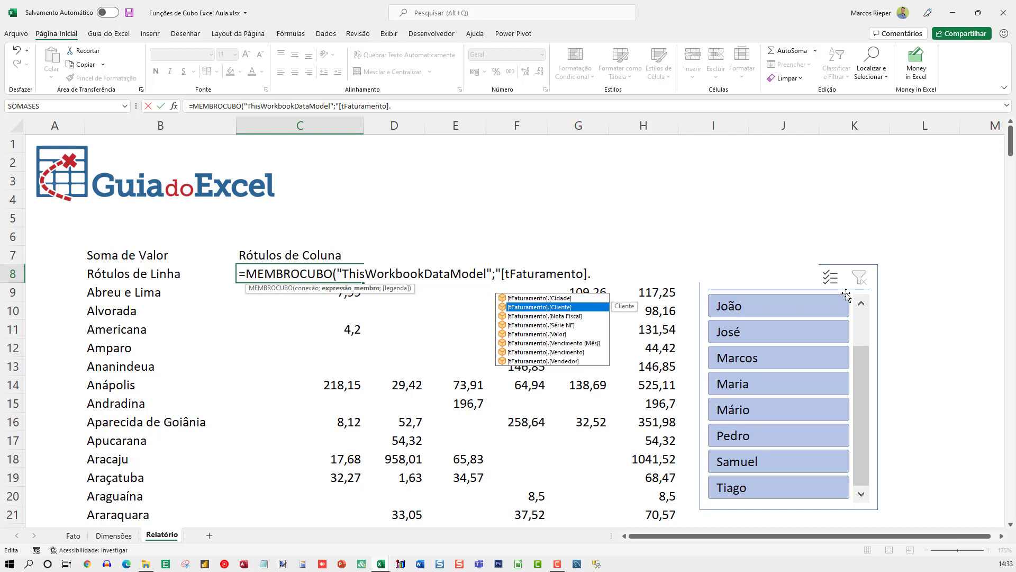
{"action": "key", "text": "Up"}
{"action": "key", "text": "Tab"}
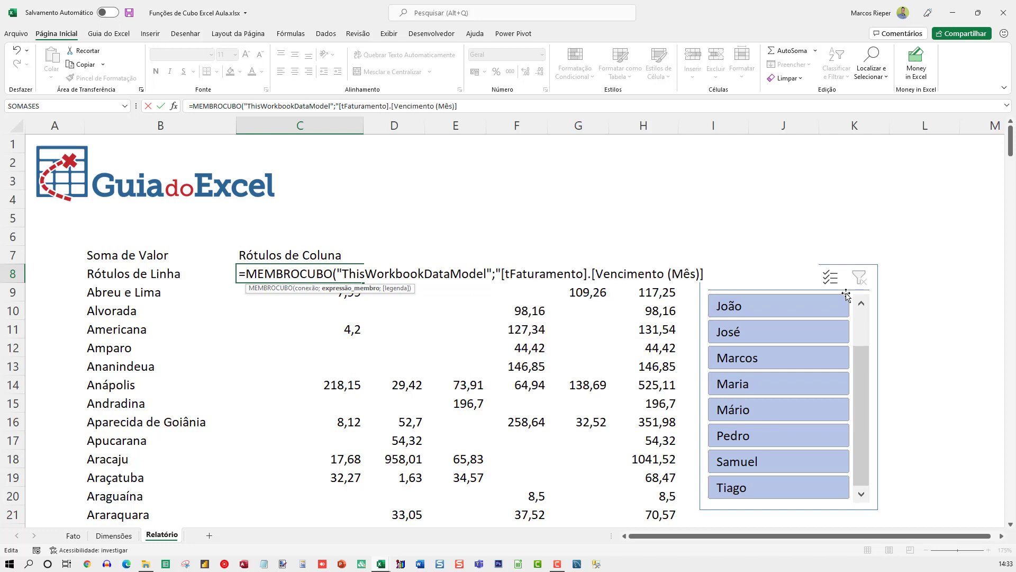
- Complete the C8 member expression with [All].[jan] and close the formula
{"action": "type", "text": "."}
{"action": "key", "text": "Tab"}
{"action": "type", "text": "."}
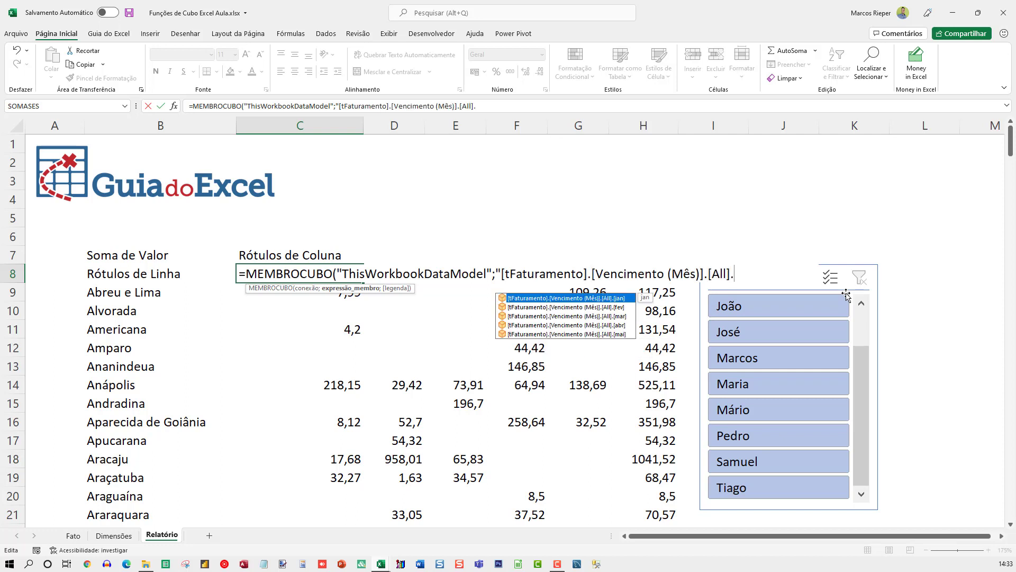
{"action": "key", "text": "Tab"}
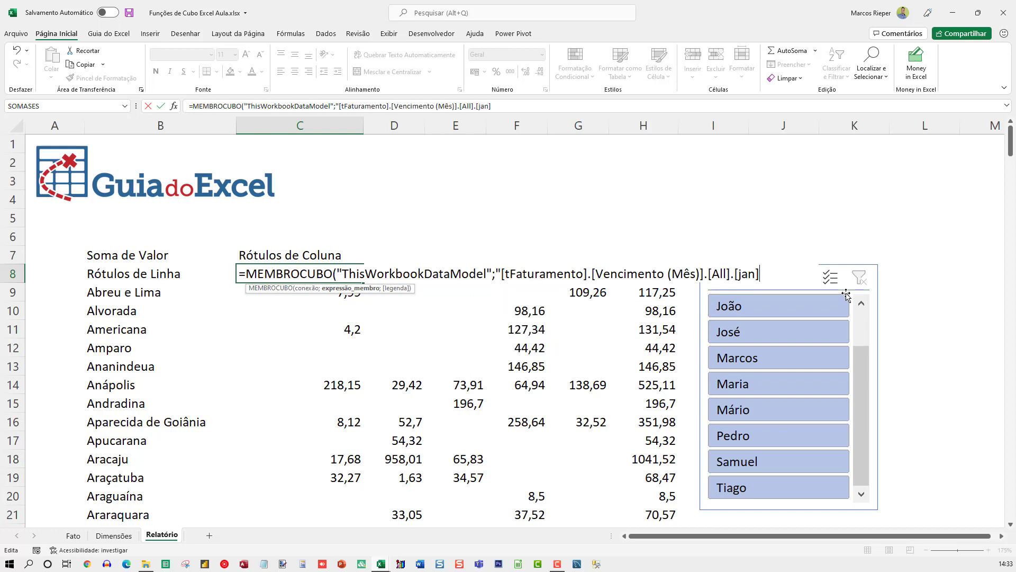
{"action": "type", "text": "\")"}
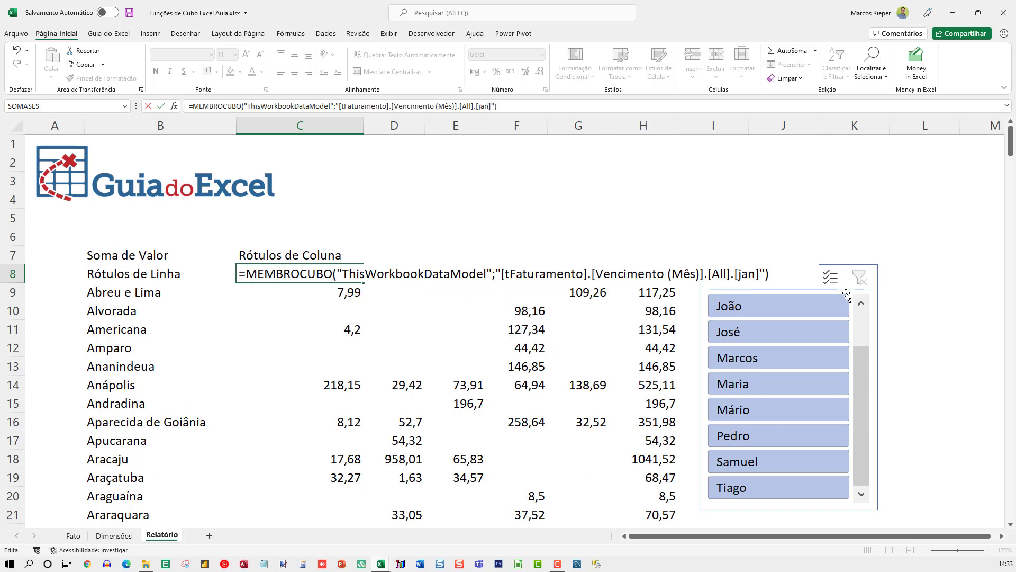
{"action": "key", "text": "Return"}
{"action": "key", "text": "Up"}
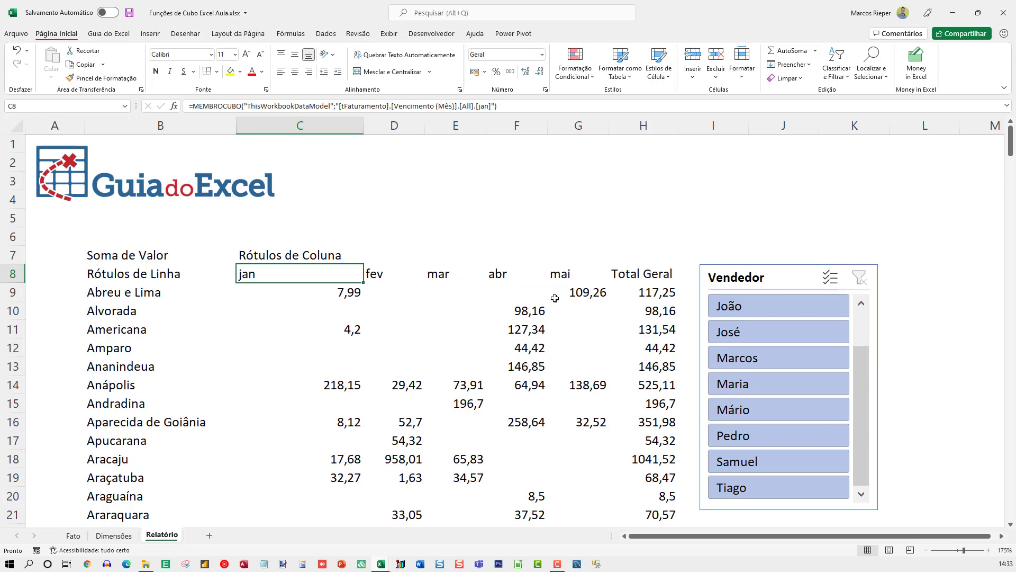
- Filter the report to a block of consecutive sellers with the Vendedor slicer, and clear the filter again
{"action": "left_click_drag", "start_coordinate": [784, 339], "coordinate": [821, 413]}
{"action": "left_click", "coordinate": [824, 426], "text": "ctrl"}
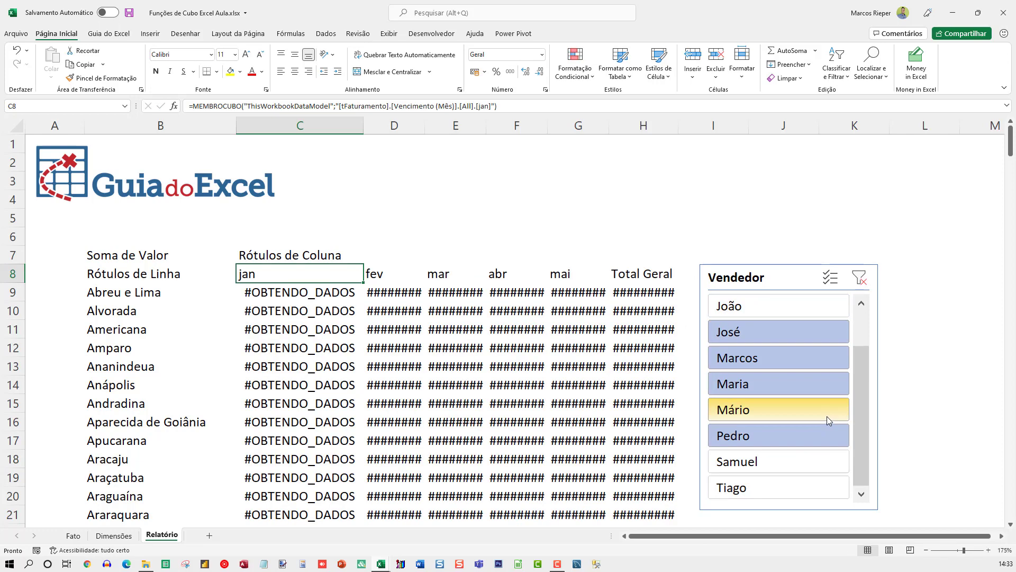
{"action": "left_click", "coordinate": [858, 280]}
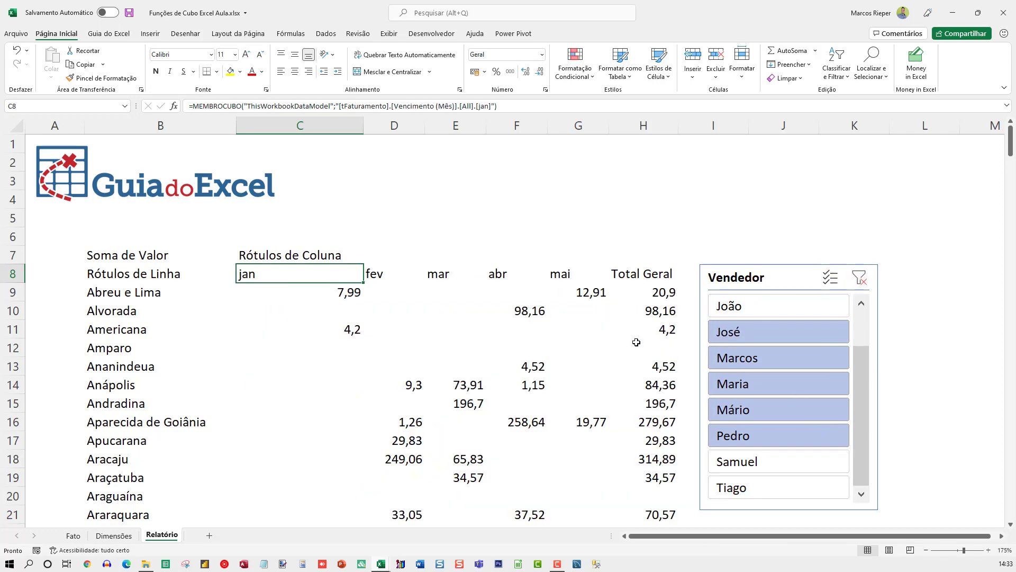
- Review the formulas behind the jan and fev headers, the first city labels and the value cell C9
{"action": "left_click", "coordinate": [388, 271]}
{"action": "left_click", "coordinate": [275, 282]}
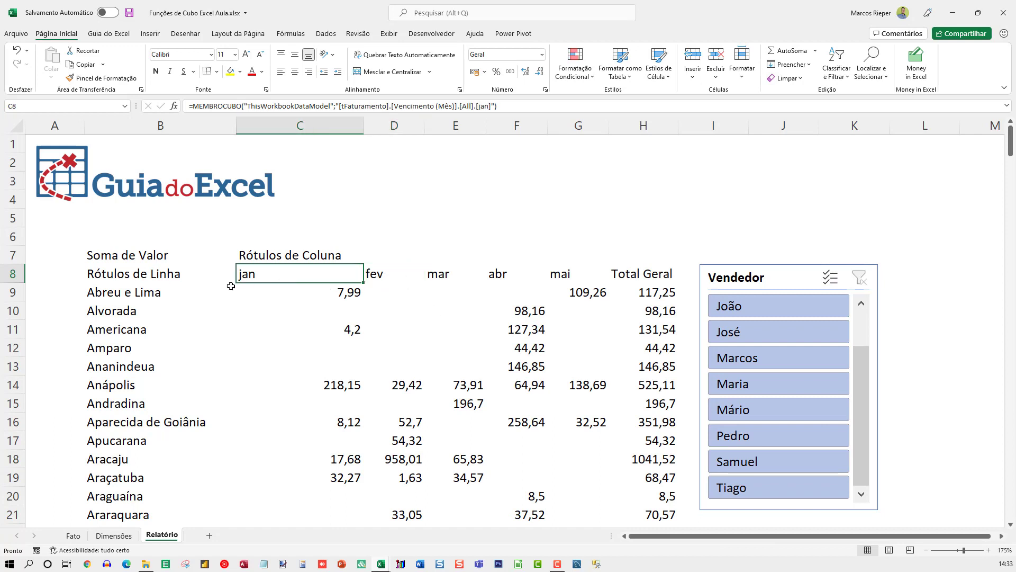
{"action": "left_click", "coordinate": [166, 279]}
{"action": "left_click", "coordinate": [153, 298]}
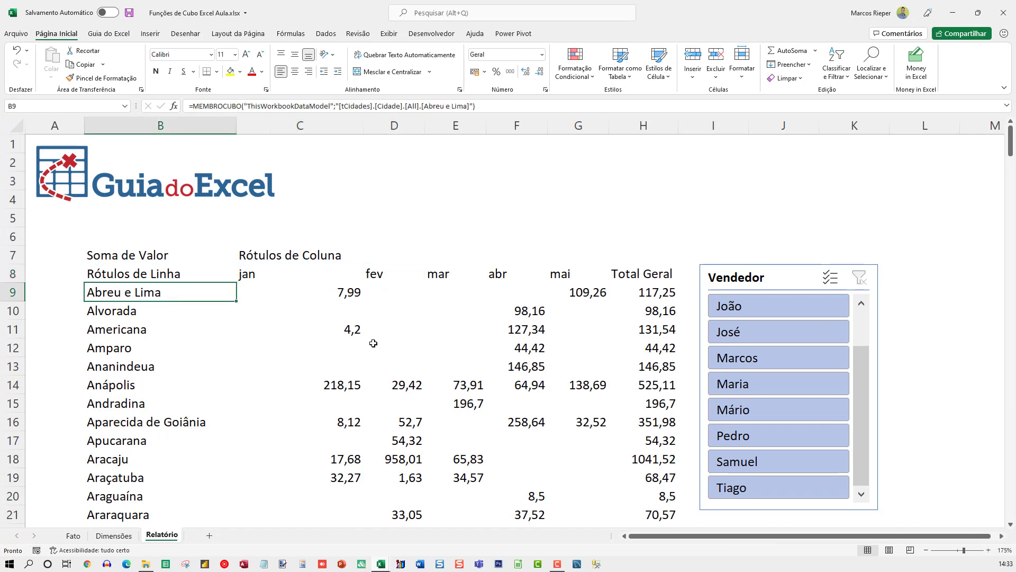
{"action": "key", "text": "Down"}
{"action": "key", "text": "Down"}
{"action": "key", "text": "Right"}
{"action": "key", "text": "Up"}
{"action": "key", "text": "Up"}
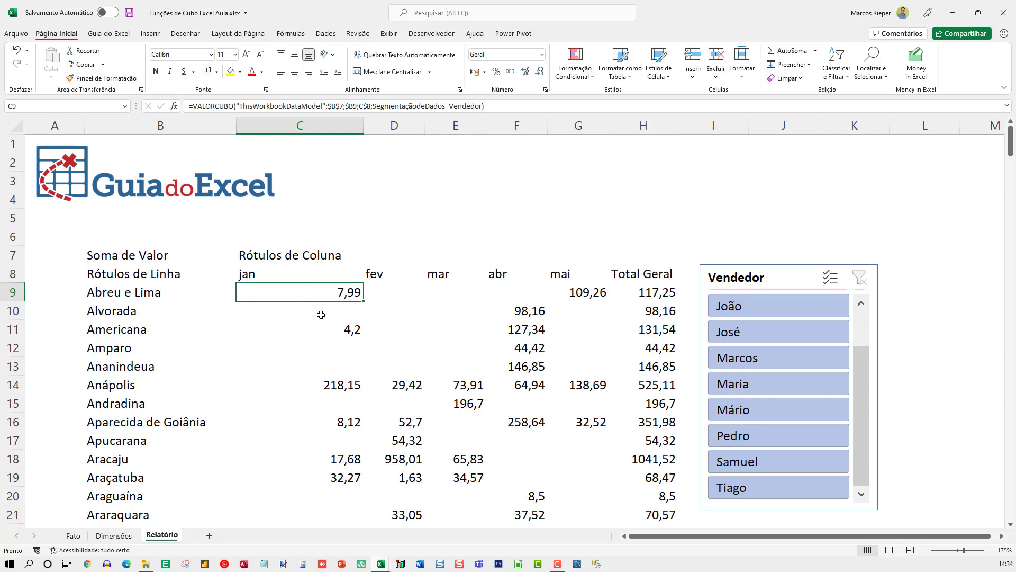
- Examine the full MEMBROCUBO formulas in B9 and C8 without changing them
{"action": "left_click", "coordinate": [159, 294]}
{"action": "double_click", "coordinate": [177, 292]}
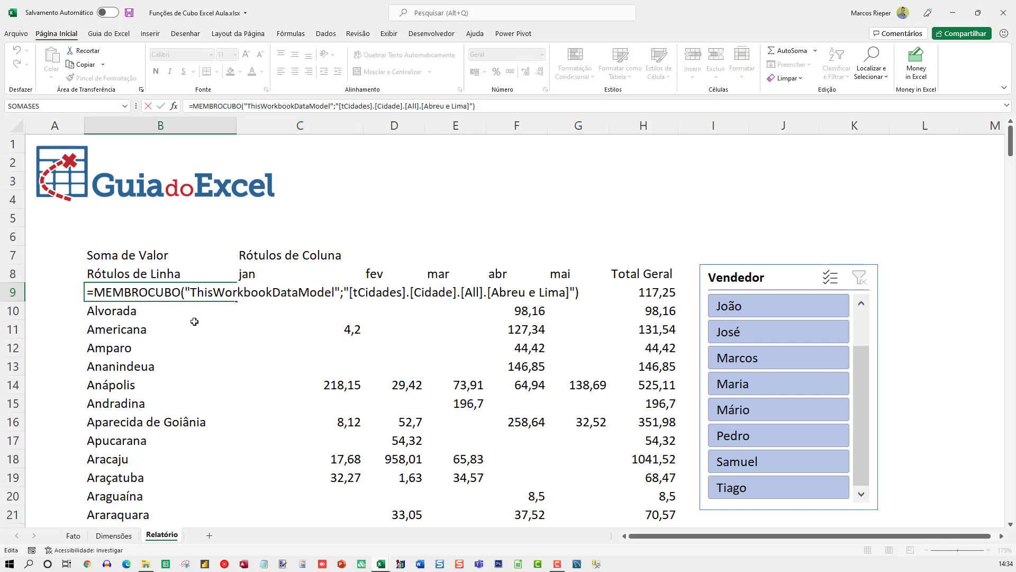
{"action": "key", "text": "Escape"}
{"action": "left_click", "coordinate": [263, 272]}
{"action": "double_click", "coordinate": [262, 272]}
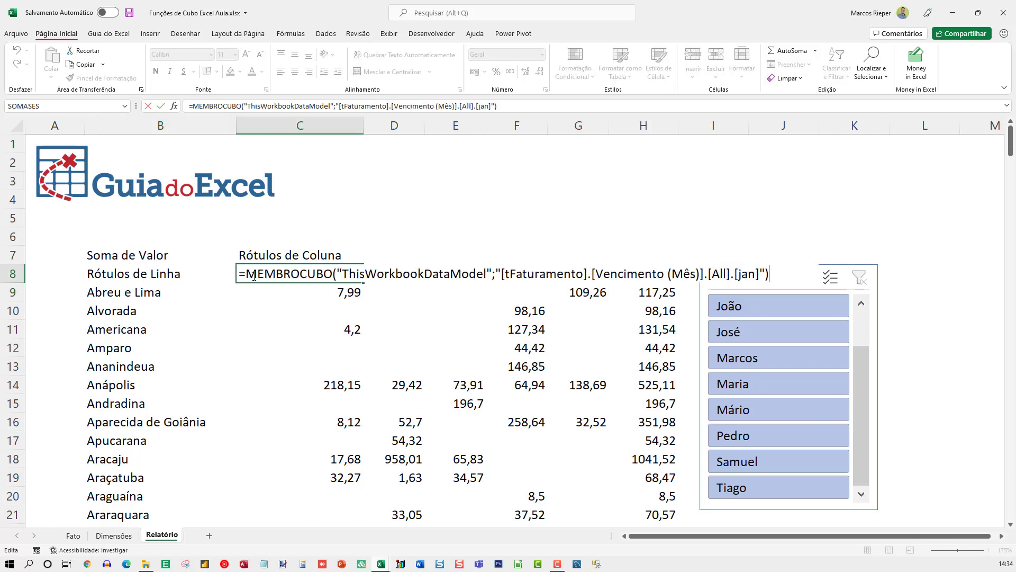
{"action": "double_click", "coordinate": [272, 275]}
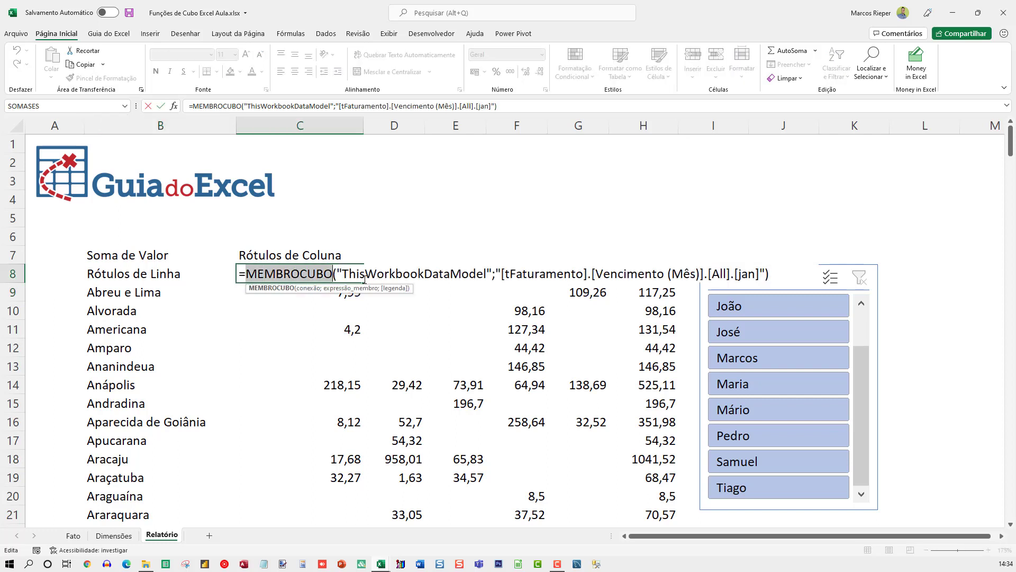
{"action": "key", "text": "Escape"}
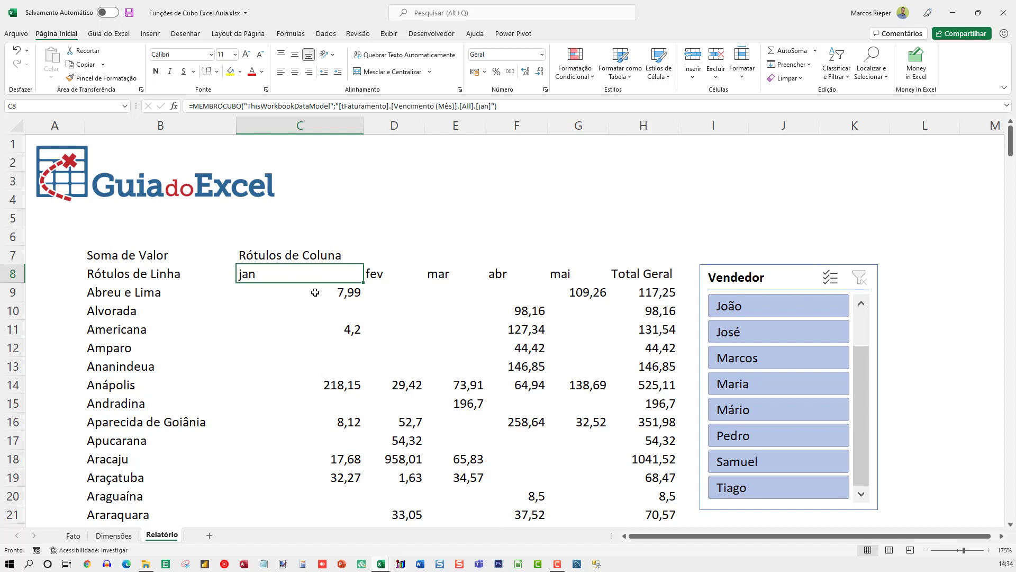
- Open the VALORCUBO formula in C9 and examine its $B$7 and $B9 member arguments
{"action": "left_click", "coordinate": [314, 292]}
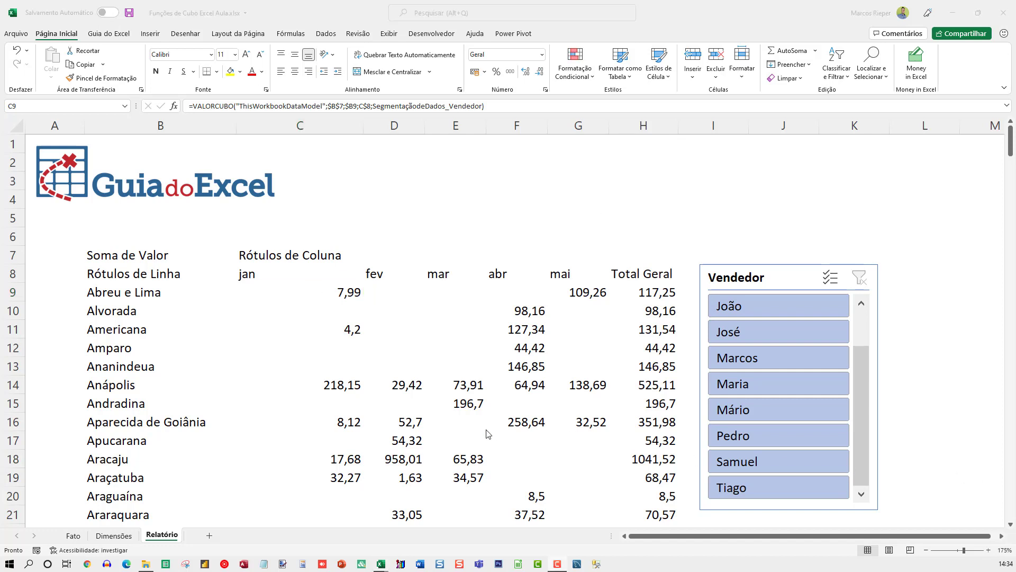
{"action": "left_click", "coordinate": [343, 322]}
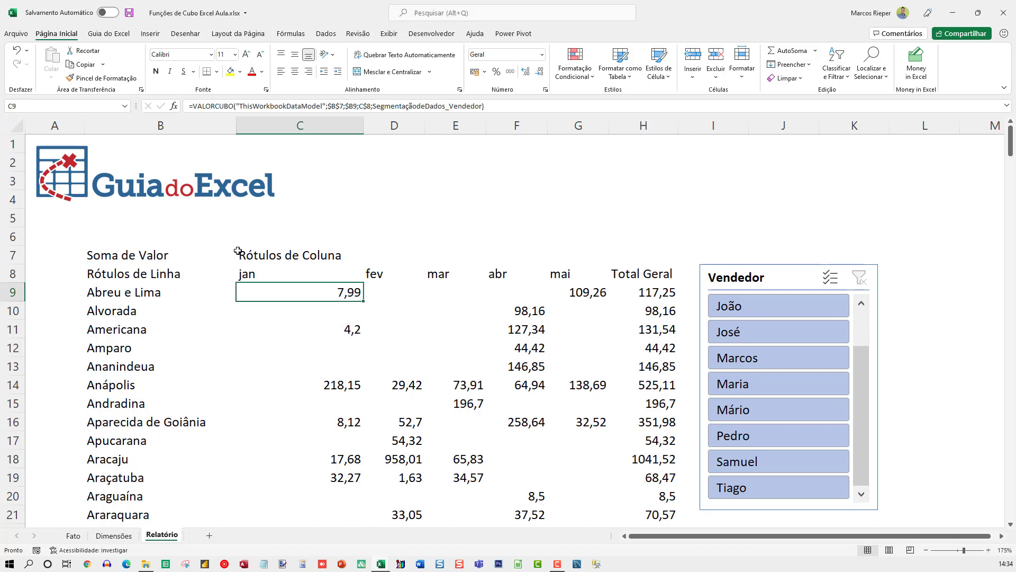
{"action": "double_click", "coordinate": [327, 291]}
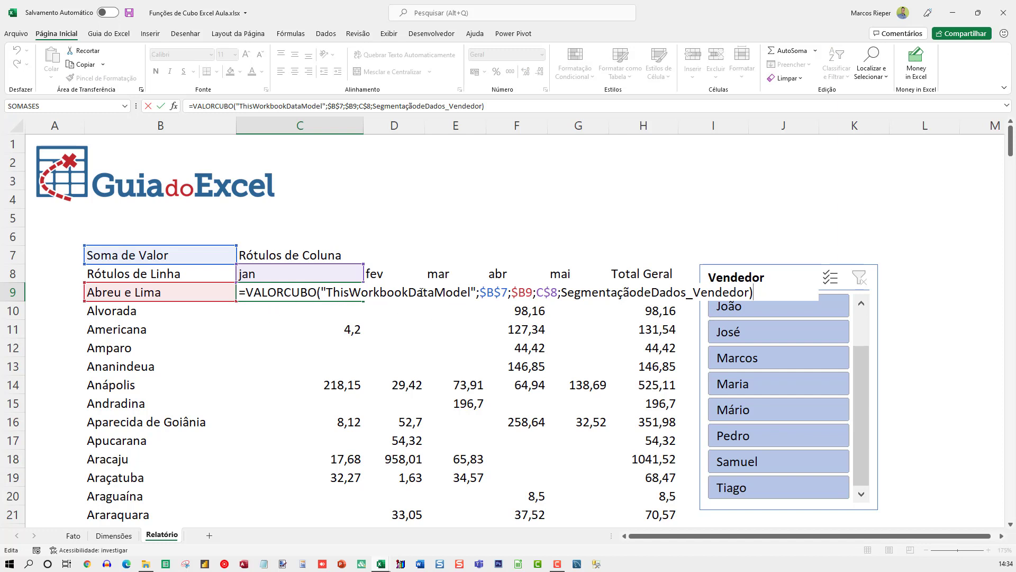
{"action": "double_click", "coordinate": [491, 292]}
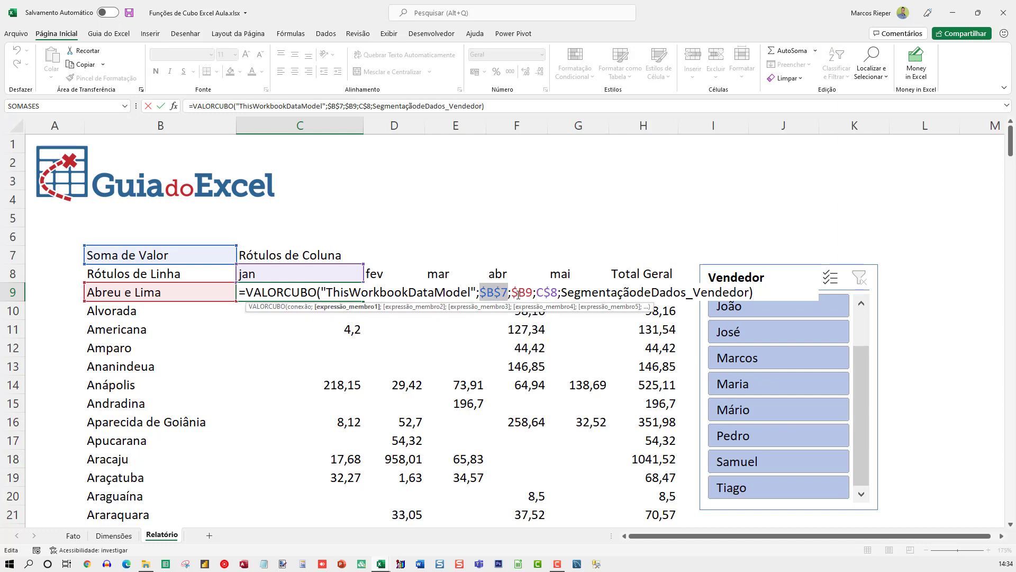
{"action": "double_click", "coordinate": [518, 295]}
- Replace the C$8 reference in the VALORCUBO formula of C9 with the text "jan"
{"action": "double_click", "coordinate": [555, 293]}
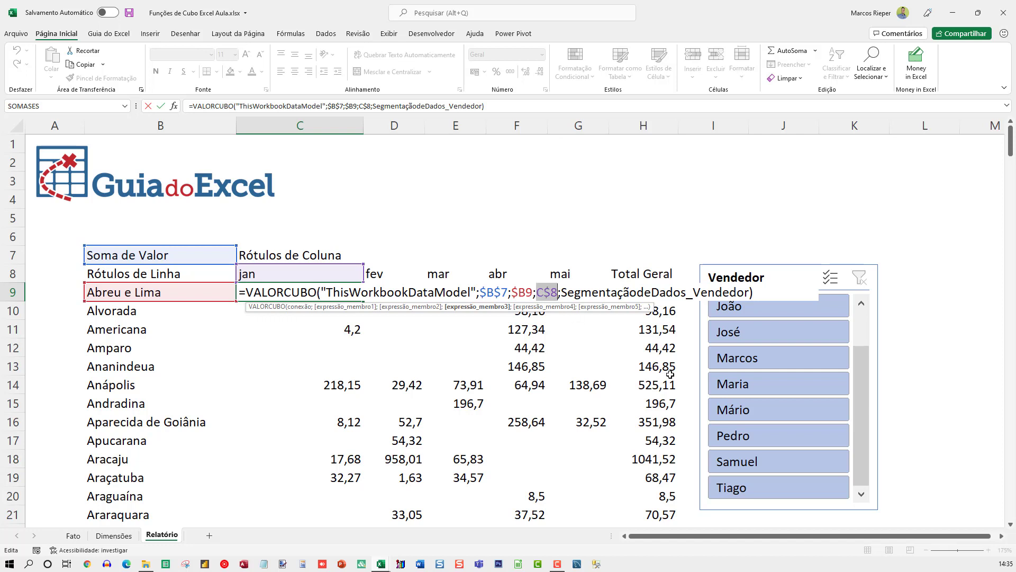
{"action": "type", "text": "\"JAN"}
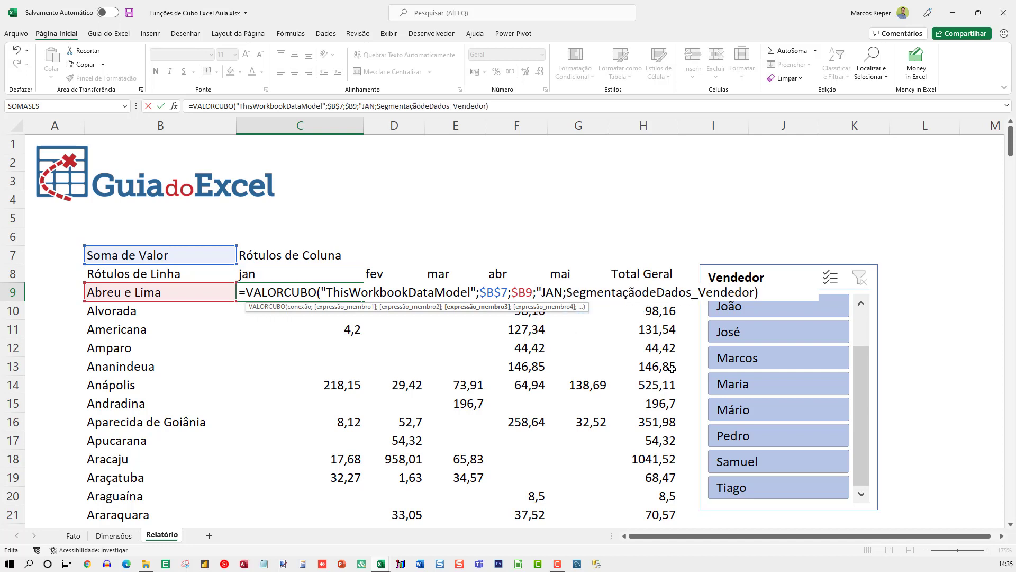
{"action": "key", "text": "BackSpace"}
{"action": "key", "text": "BackSpace"}
{"action": "key", "text": "BackSpace"}
{"action": "type", "text": "jan\""}
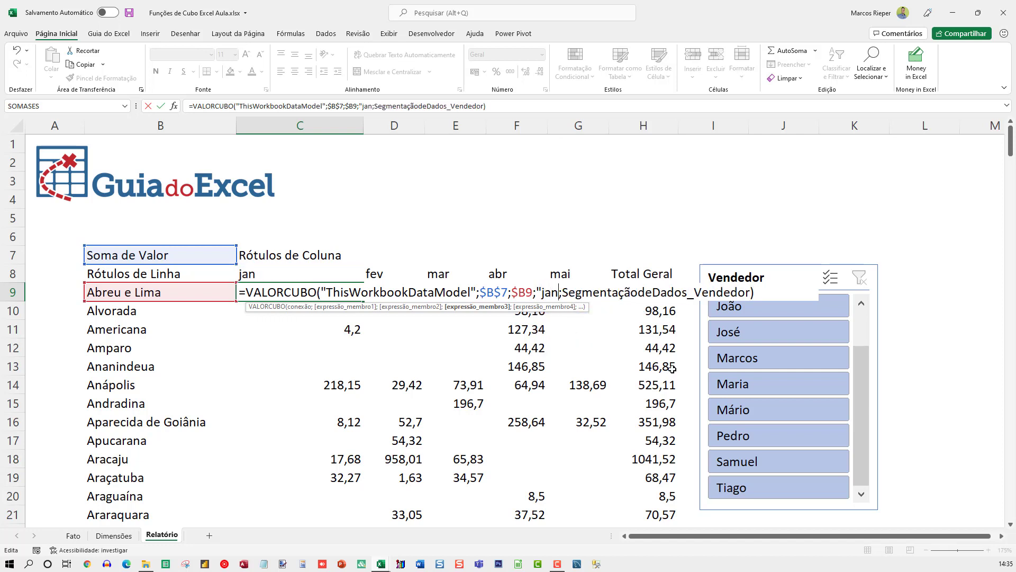
{"action": "key", "text": "Return"}
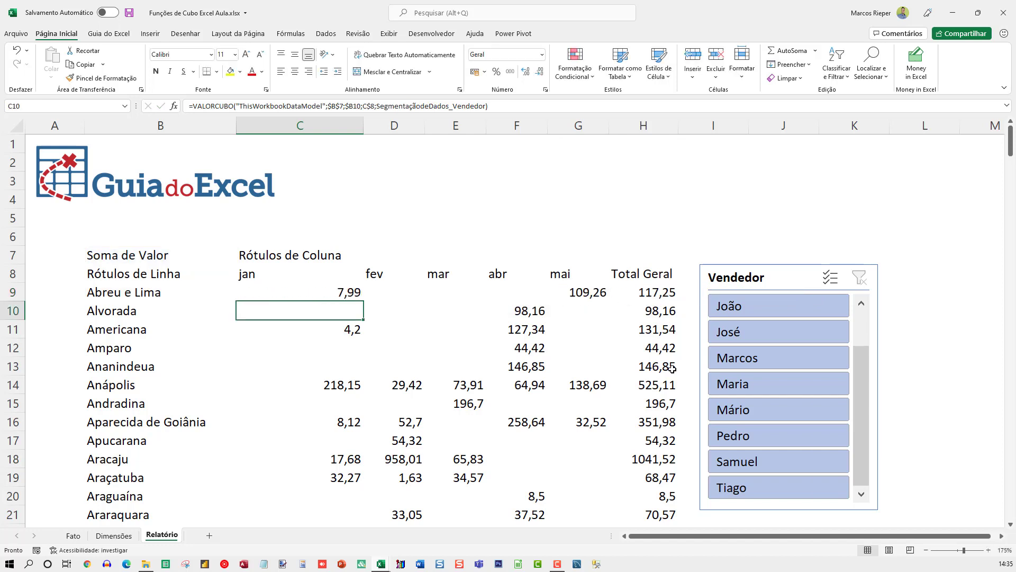
{"action": "key", "text": "Up"}
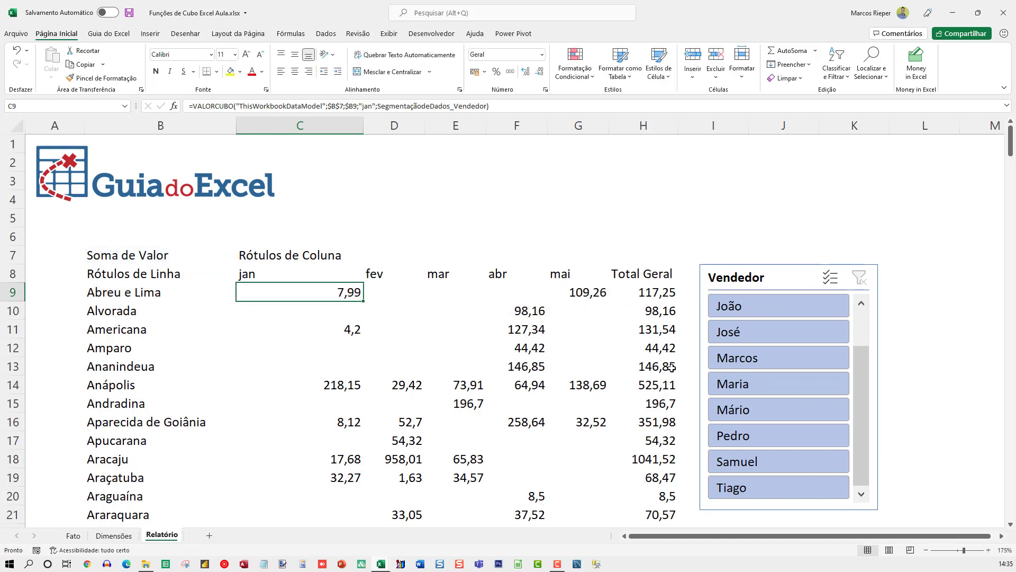
- Replace the $B9 reference in the VALORCUBO formula of C9 with the text "Abreu e Lima"
{"action": "key", "text": "F2"}
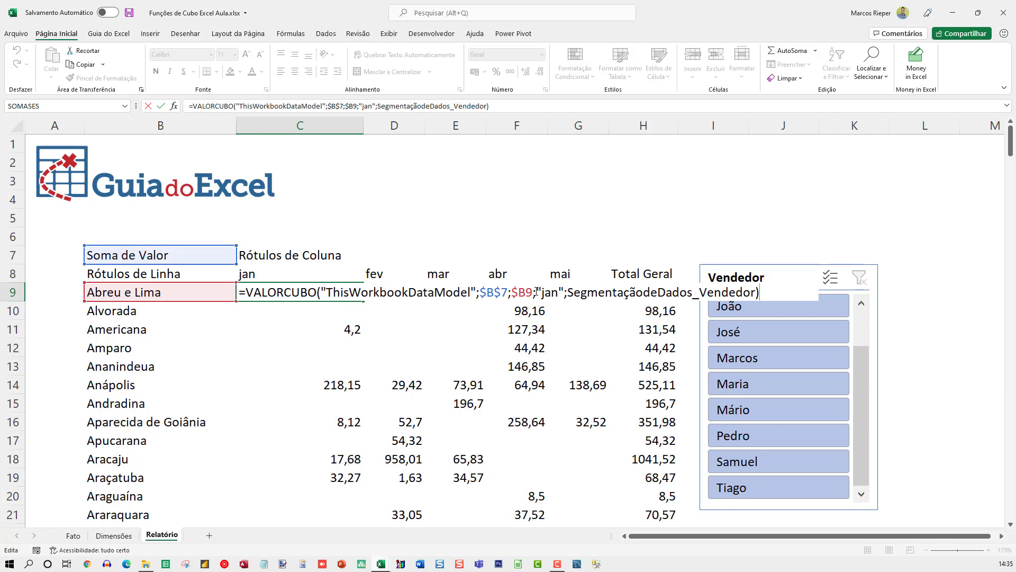
{"action": "left_click_drag", "start_coordinate": [533, 292], "coordinate": [511, 292]}
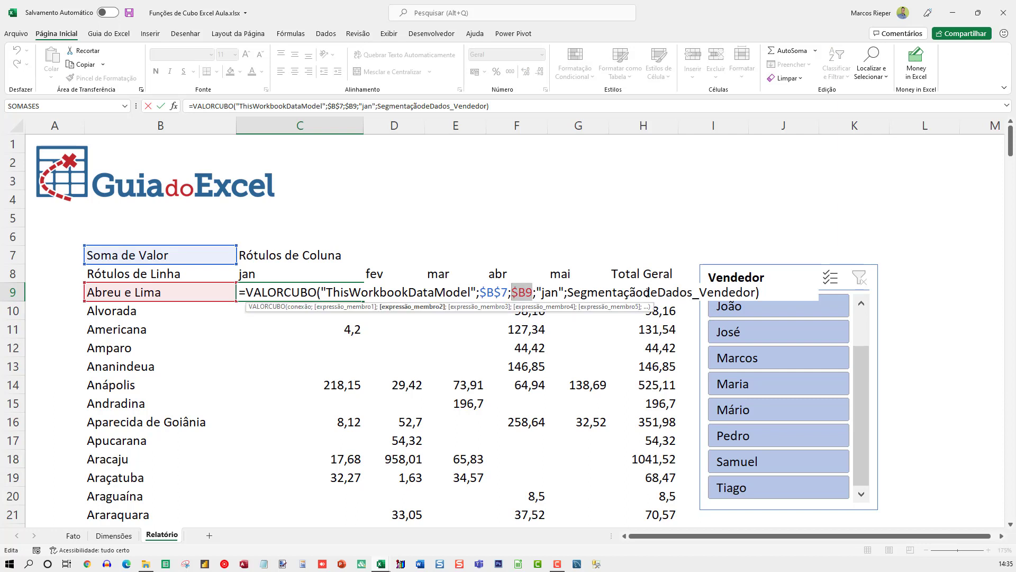
{"action": "type", "text": "\"Abreu e Lim"}
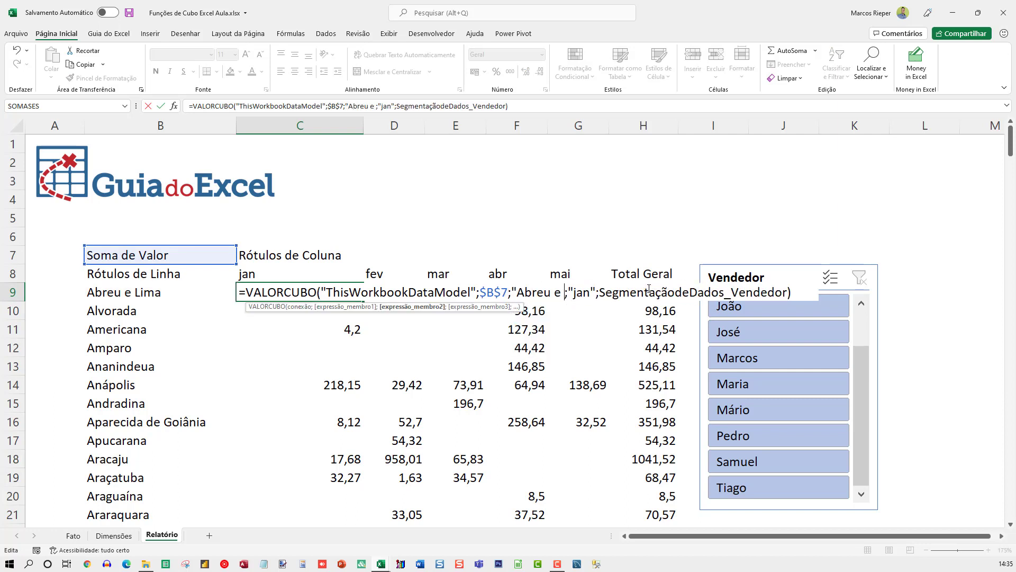
{"action": "type", "text": "a\""}
{"action": "key", "text": "Return"}
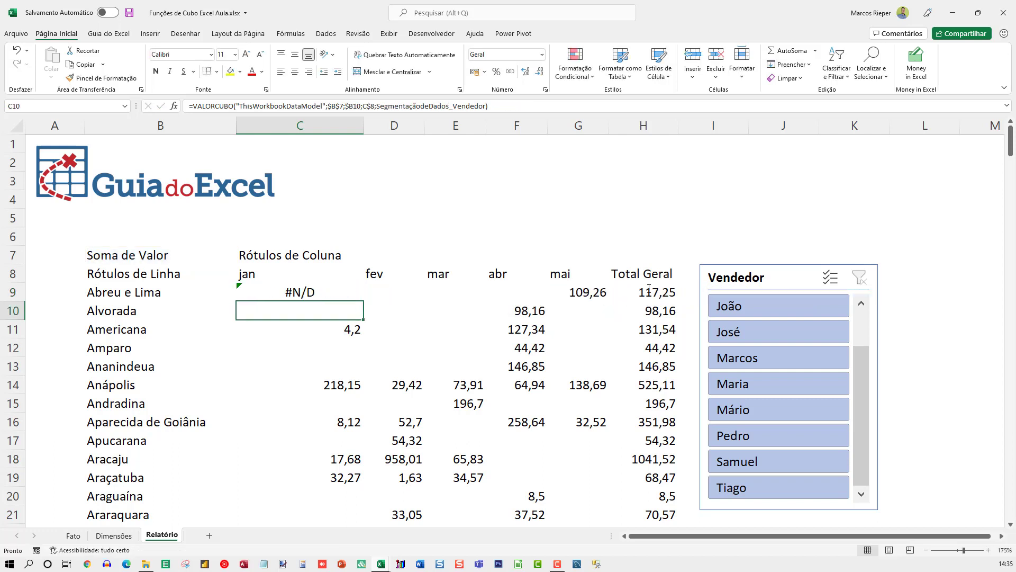
- Enclose the city name in square brackets in C9's VALORCUBO formula, making the argument "[Abreu e Lima]"
{"action": "key", "text": "Up"}
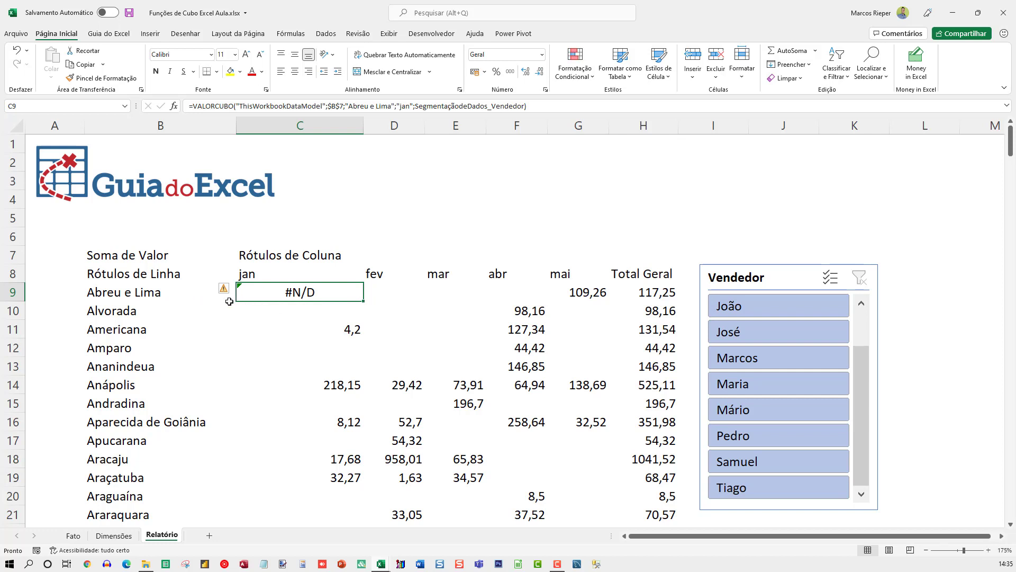
{"action": "double_click", "coordinate": [248, 303]}
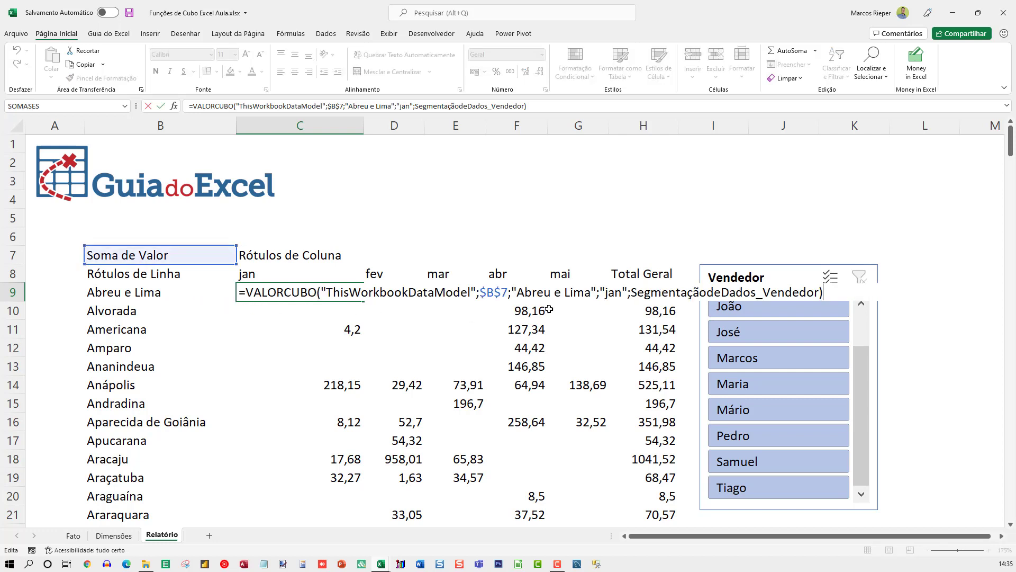
{"action": "left_click", "coordinate": [520, 291]}
{"action": "type", "text": "["}
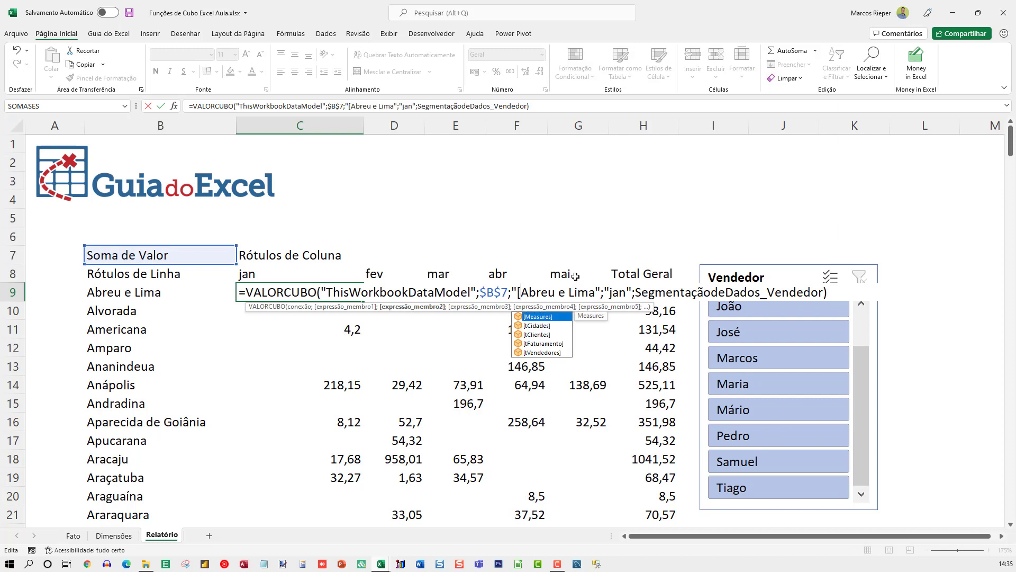
{"action": "key", "text": "Right"}
{"action": "type", "text": "]"}
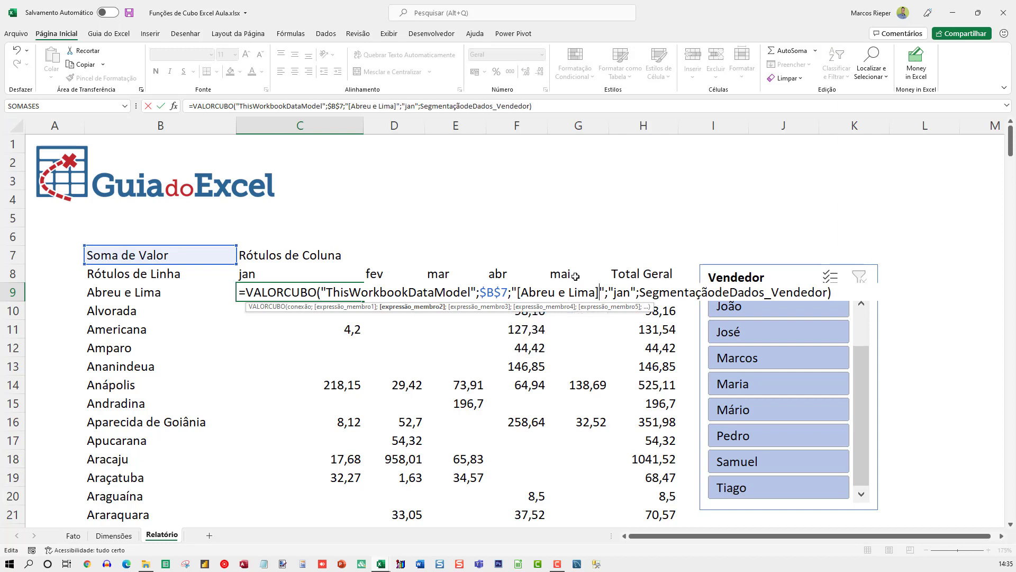
{"action": "key", "text": "Return"}
{"action": "key", "text": "Up"}
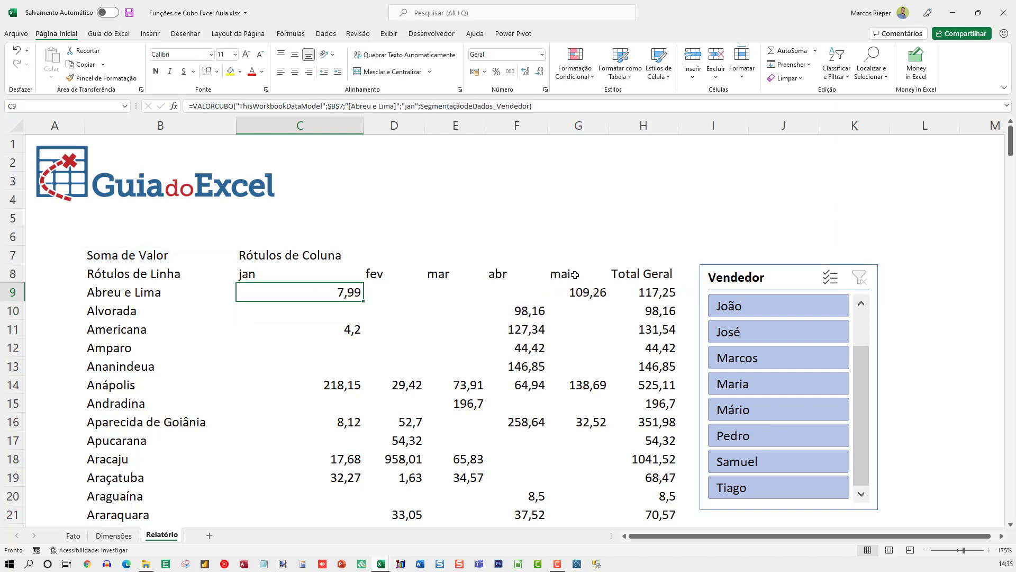
- Reopen the VALORCUBO formula in C9 and examine the brackets around Abreu e Lima and the $B$7 argument
{"action": "key", "text": "F2"}
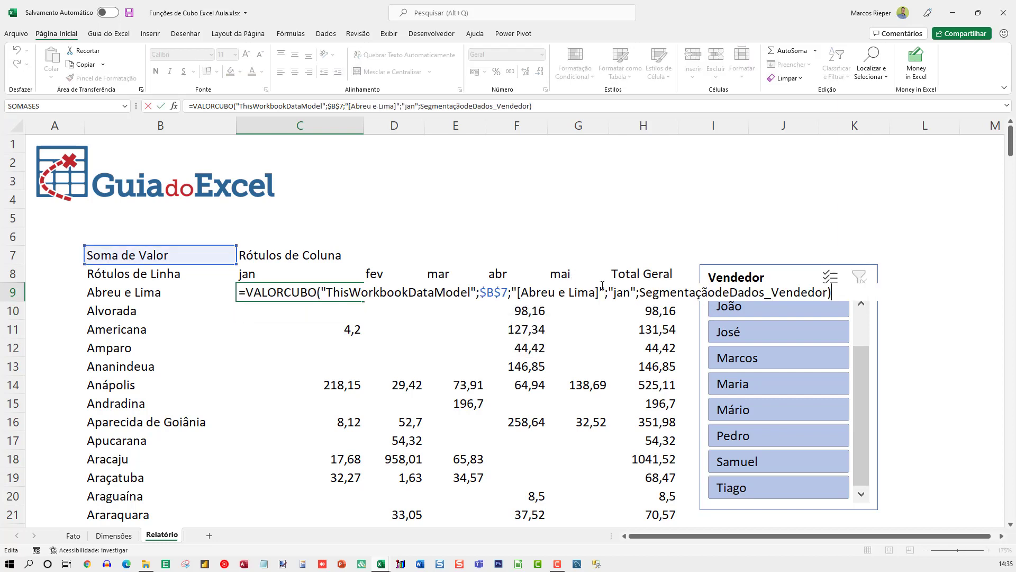
{"action": "left_click", "coordinate": [519, 292]}
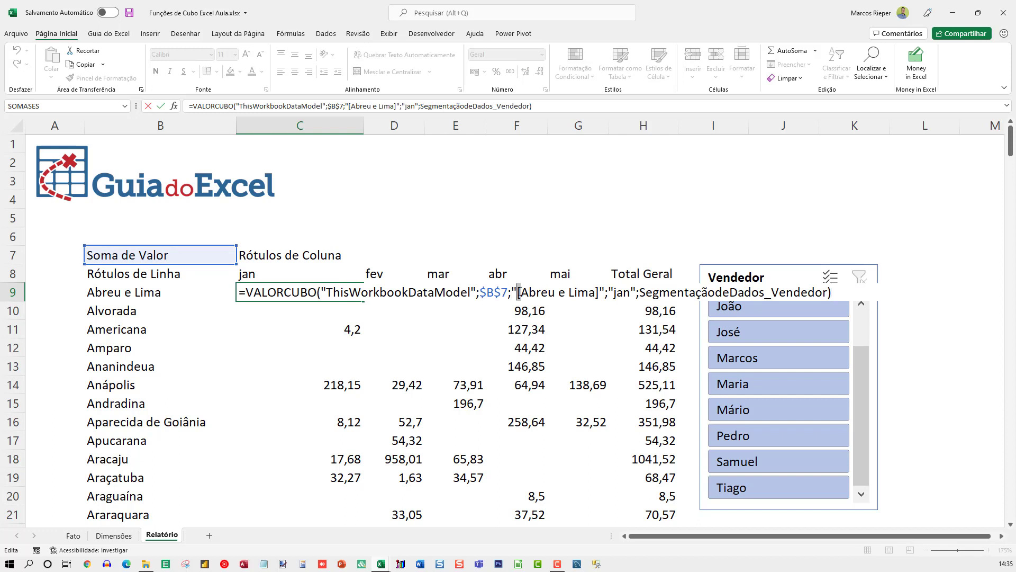
{"action": "left_click", "coordinate": [598, 292]}
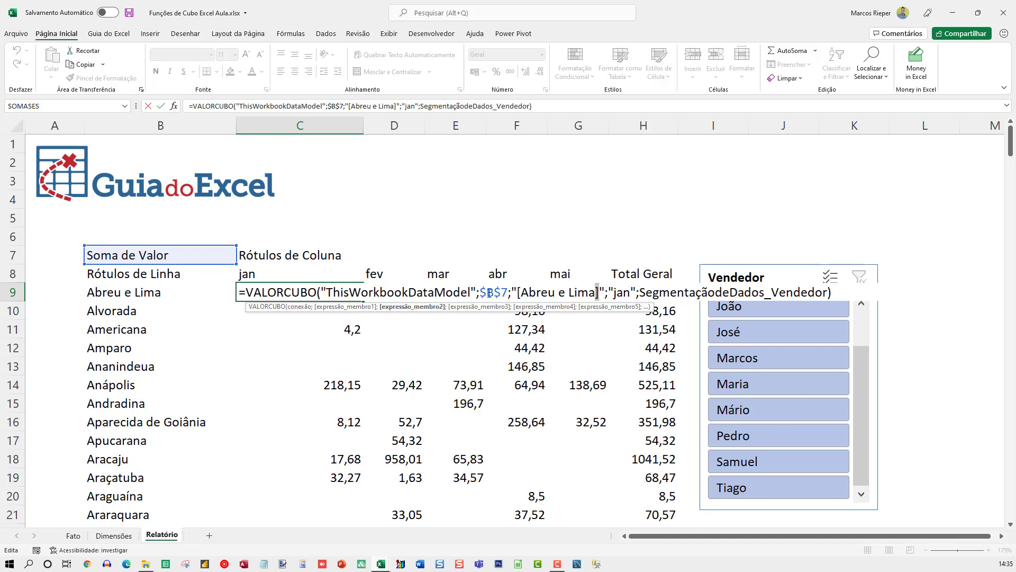
{"action": "left_click", "coordinate": [481, 292]}
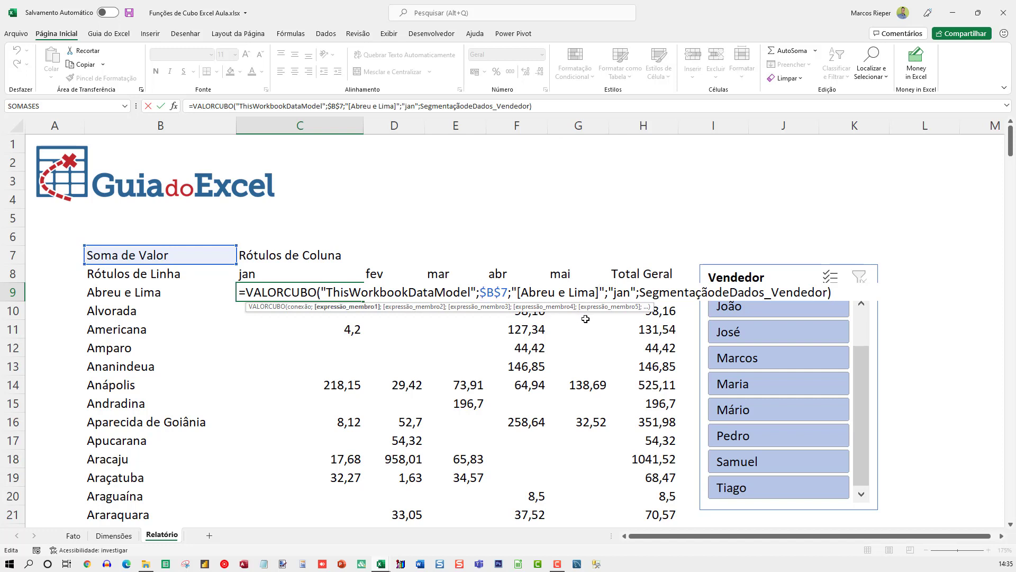
- Try to replace the $B$7 reference in C9's VALORCUBO formula with the unquoted text [Soma de Valor]
{"action": "key", "text": "shift+Right"}
{"action": "key", "text": "shift+Right"}
{"action": "key", "text": "shift+Right"}
{"action": "key", "text": "shift+Right"}
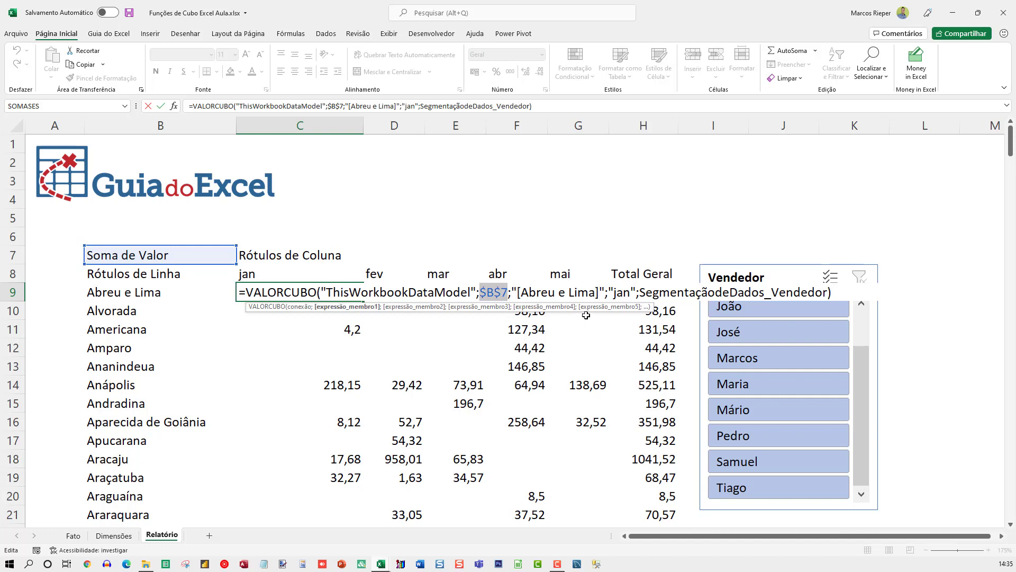
{"action": "type", "text": "[Saom"}
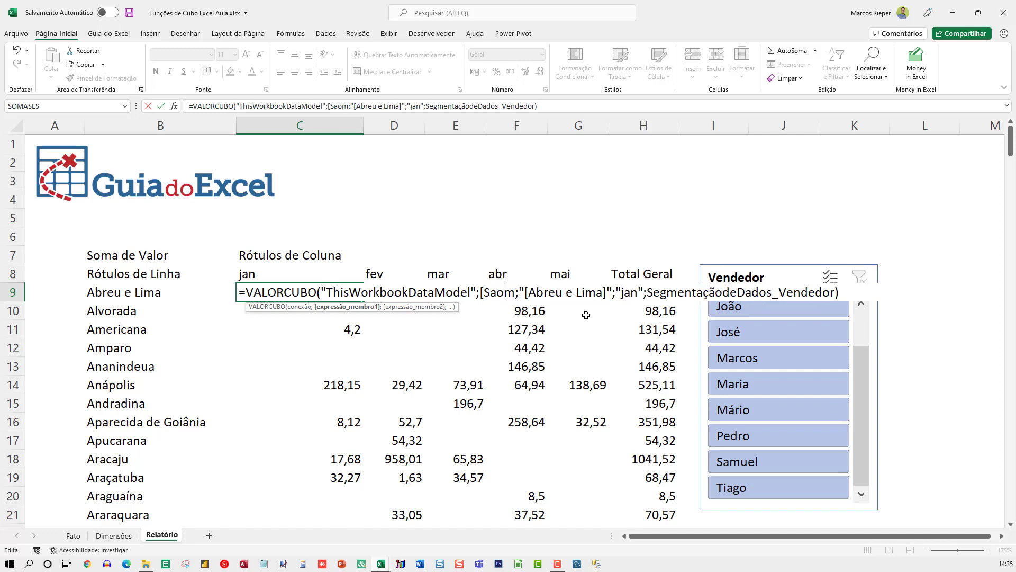
{"action": "key", "text": "BackSpace"}
{"action": "key", "text": "BackSpace"}
{"action": "key", "text": "Delete"}
{"action": "type", "text": "oma de Val"}
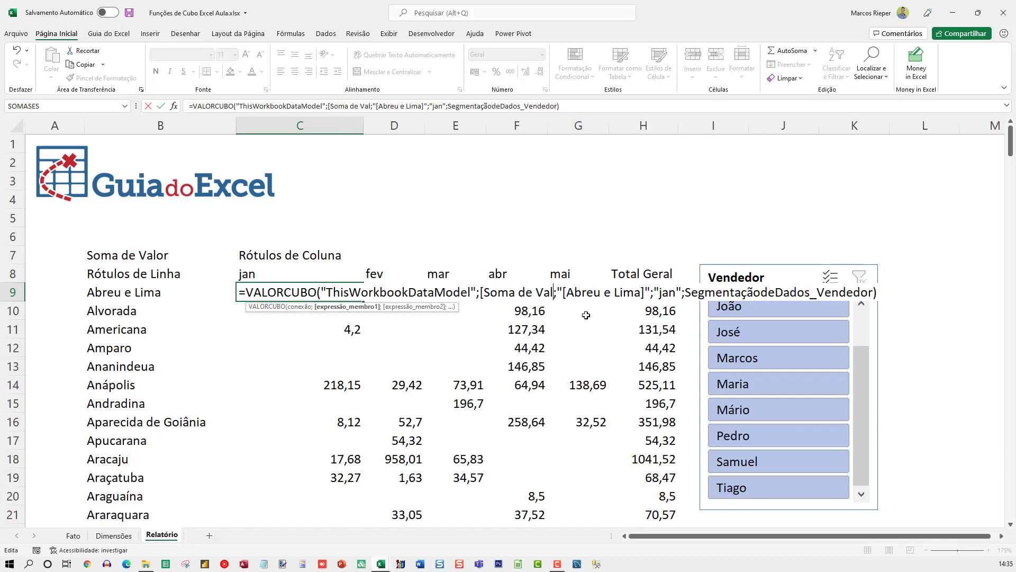
{"action": "type", "text": "or];"}
{"action": "key", "text": "Return"}
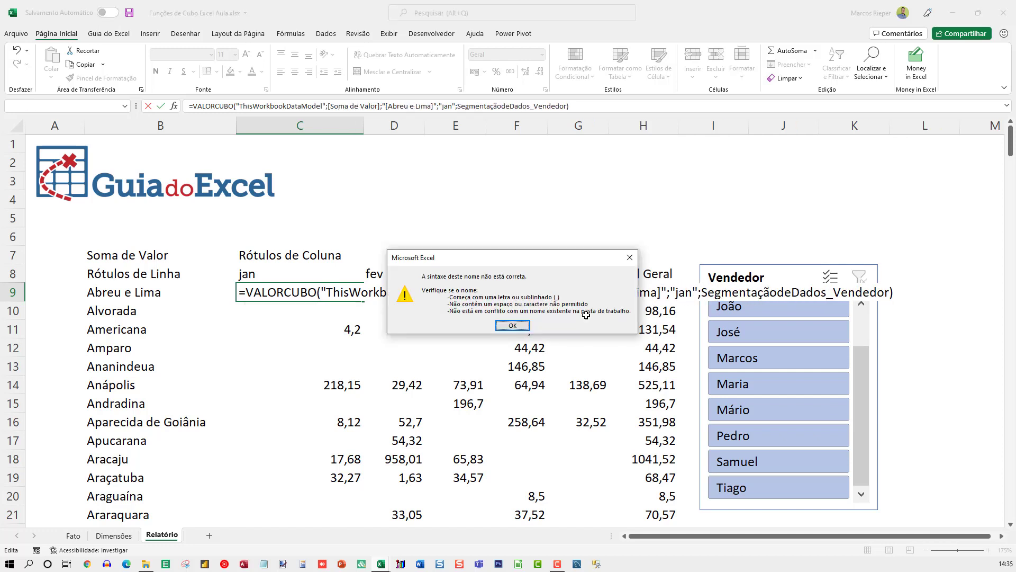
- Enclose [Soma de Valor] in quotation marks in C9's formula and commit it
{"action": "key", "text": "Return"}
{"action": "key", "text": "Right"}
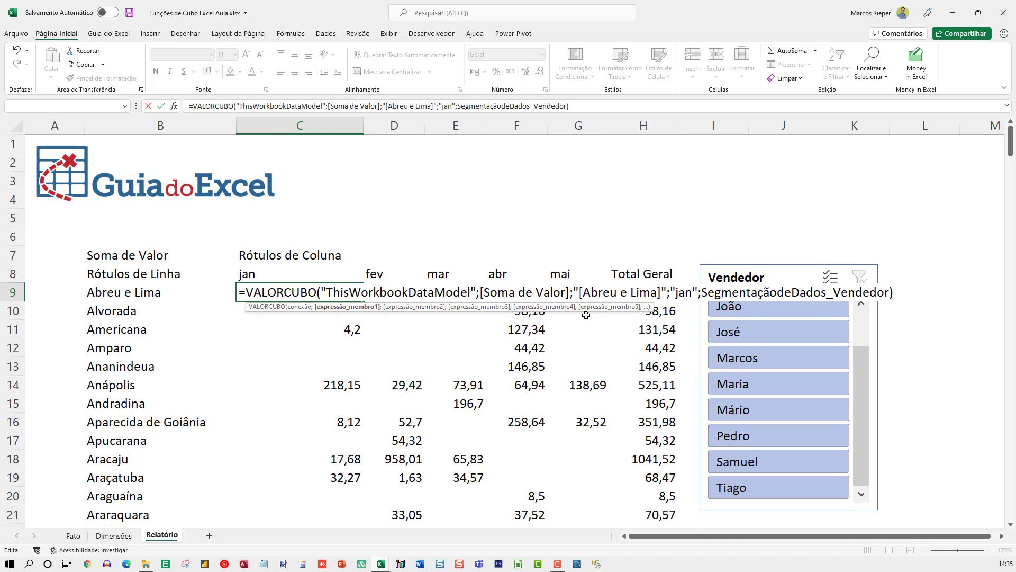
{"action": "type", "text": "\";"}
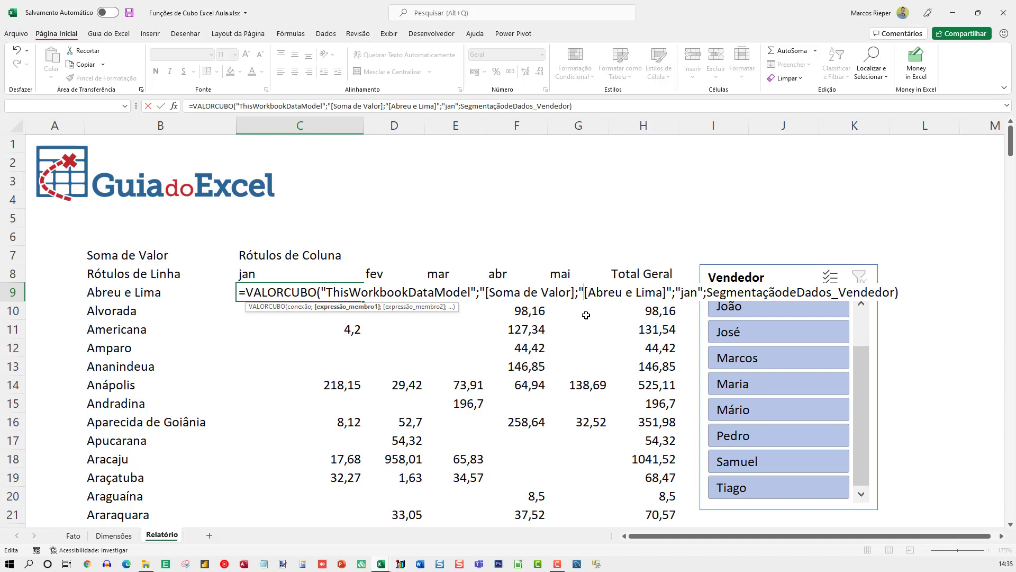
{"action": "type", "text": "\""}
{"action": "key", "text": "ctrl+Return"}
{"action": "key", "text": "F2"}
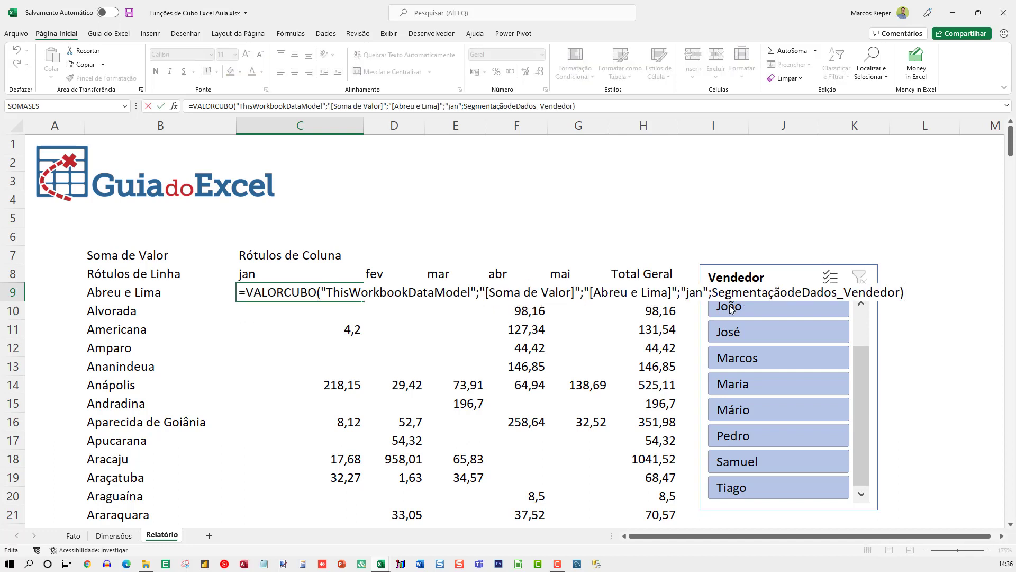
{"action": "left_click", "coordinate": [713, 317]}
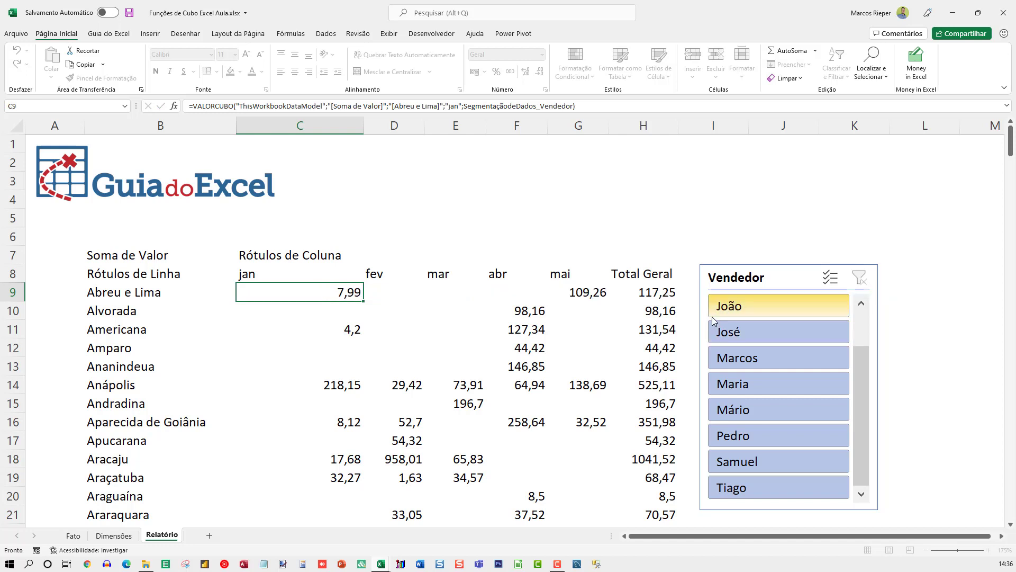
- Begin a new VALORCUBO formula in C9 with "ThisWorkbookDataModel" as the connection argument
{"action": "type", "text": "=valor"}
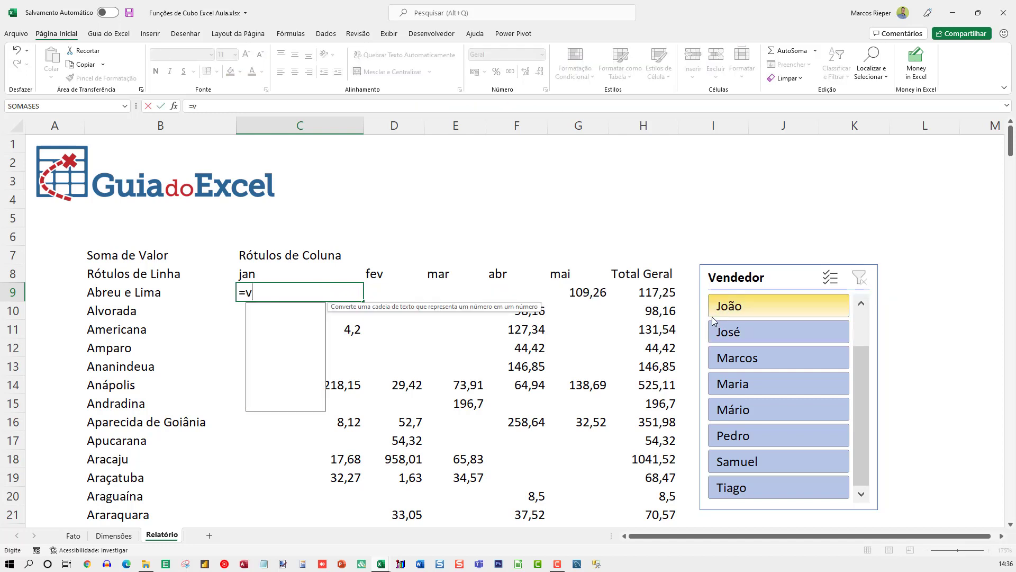
{"action": "key", "text": "BackSpace"}
{"action": "key", "text": "BackSpace"}
{"action": "key", "text": "BackSpace"}
{"action": "key", "text": "BackSpace"}
{"action": "key", "text": "BackSpace"}
{"action": "type", "text": "VALOR"}
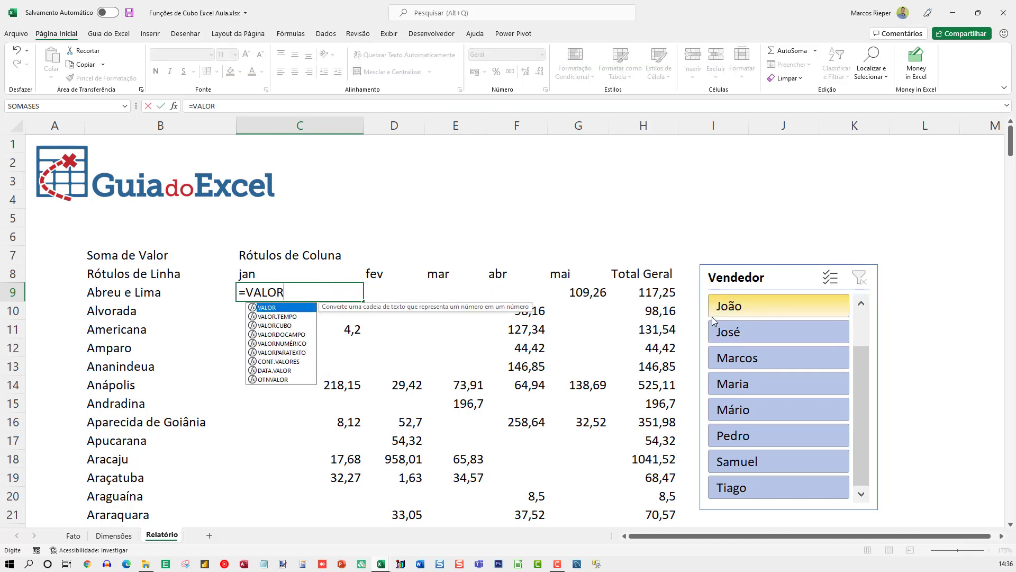
{"action": "type", "text": "CUBO("}
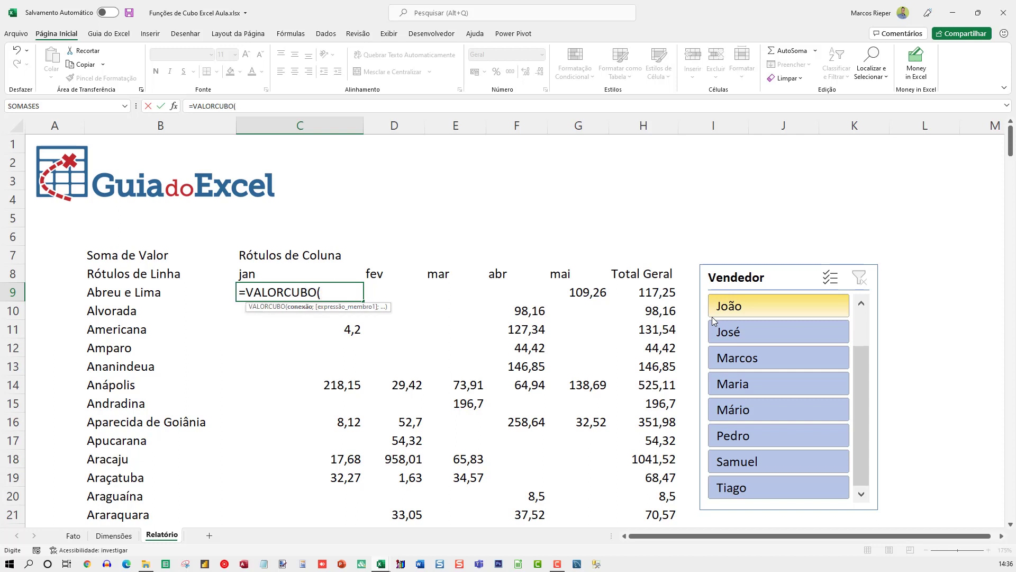
{"action": "type", "text": "\""}
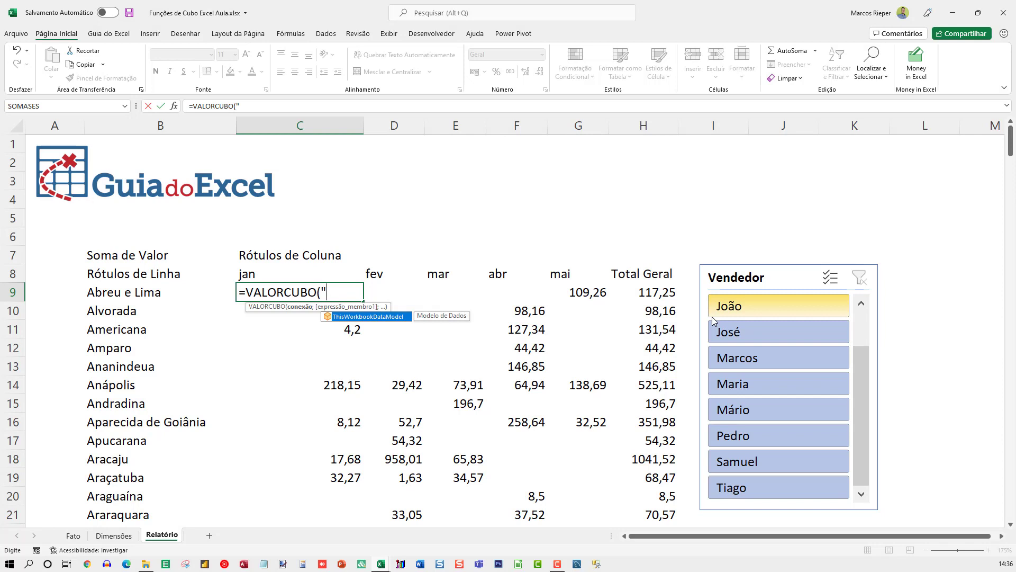
{"action": "key", "text": "Tab"}
{"action": "type", "text": "\""}
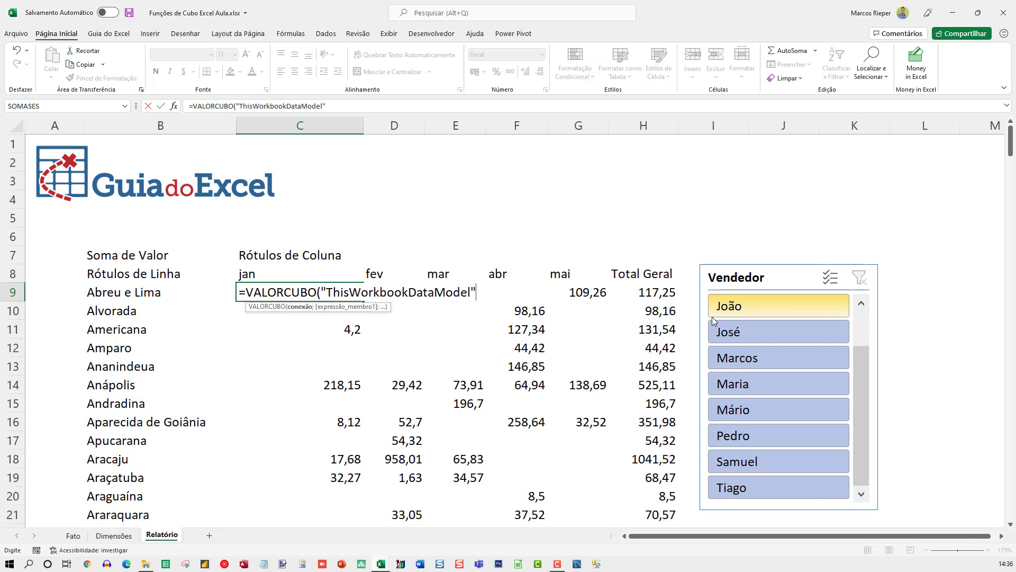
{"action": "type", "text": ";"}
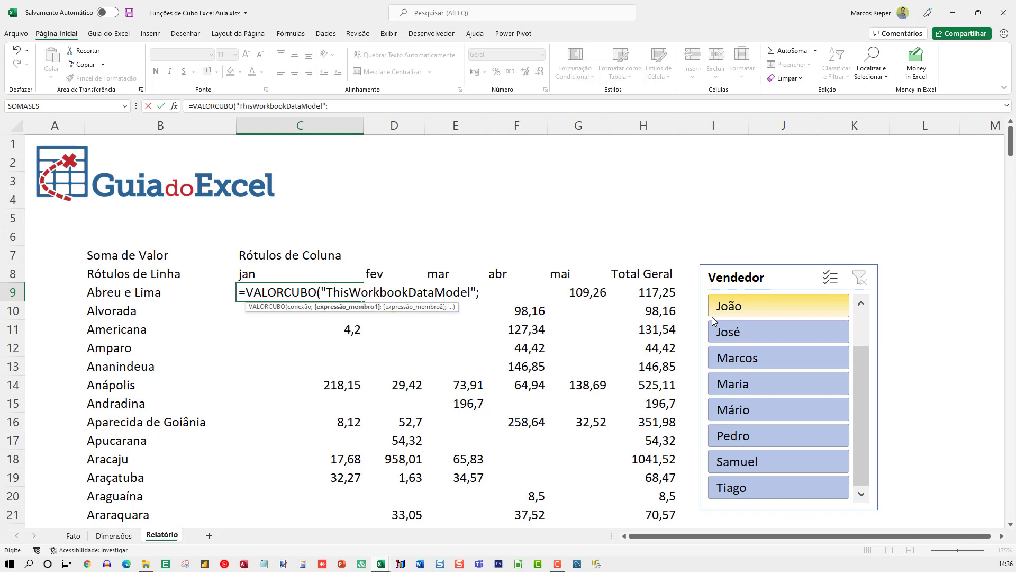
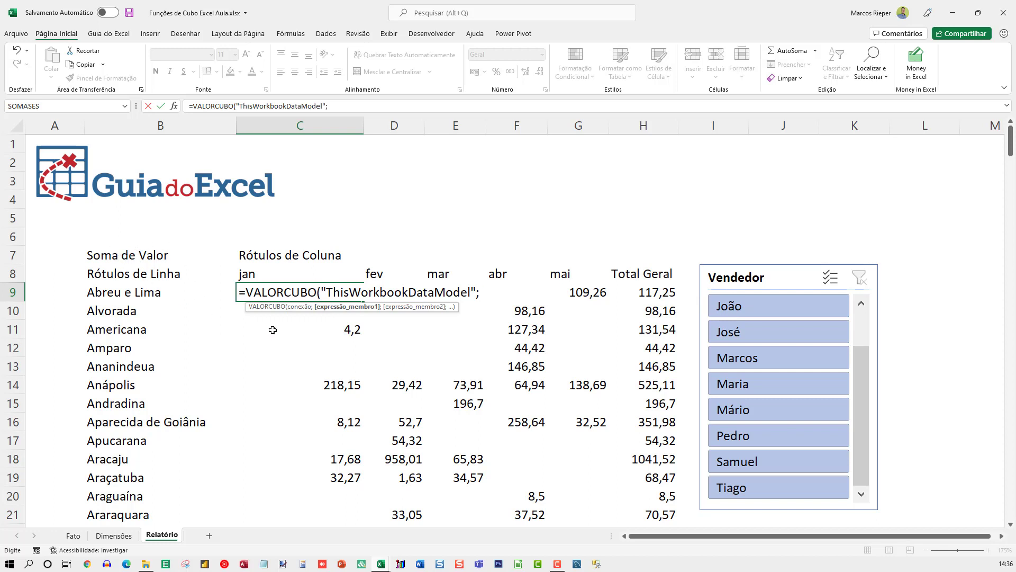
- Add "[Measures].[Soma de Valor]" as the first member expression of C9's formula and commit it
{"action": "type", "text": "\""}
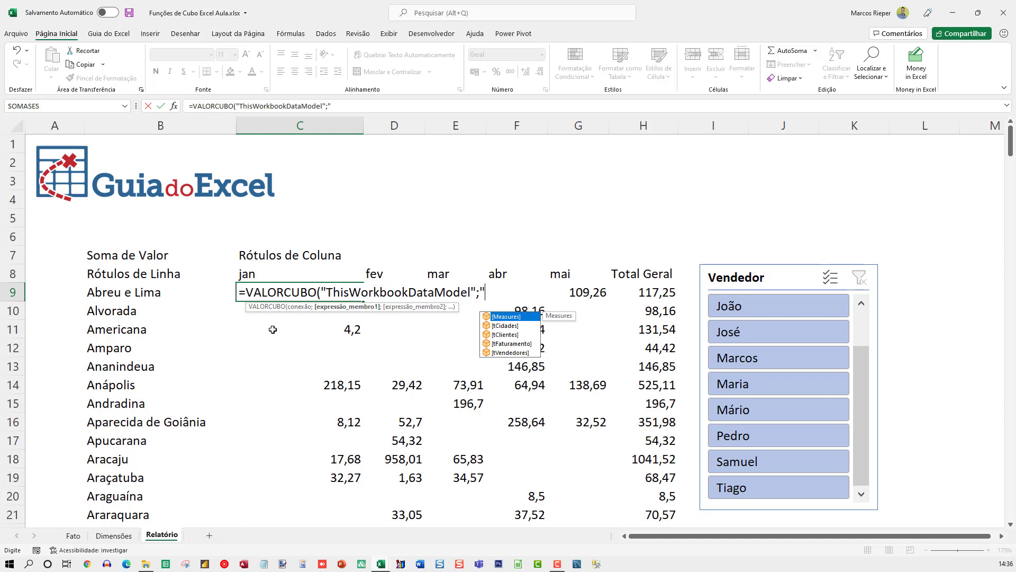
{"action": "double_click", "coordinate": [496, 316]}
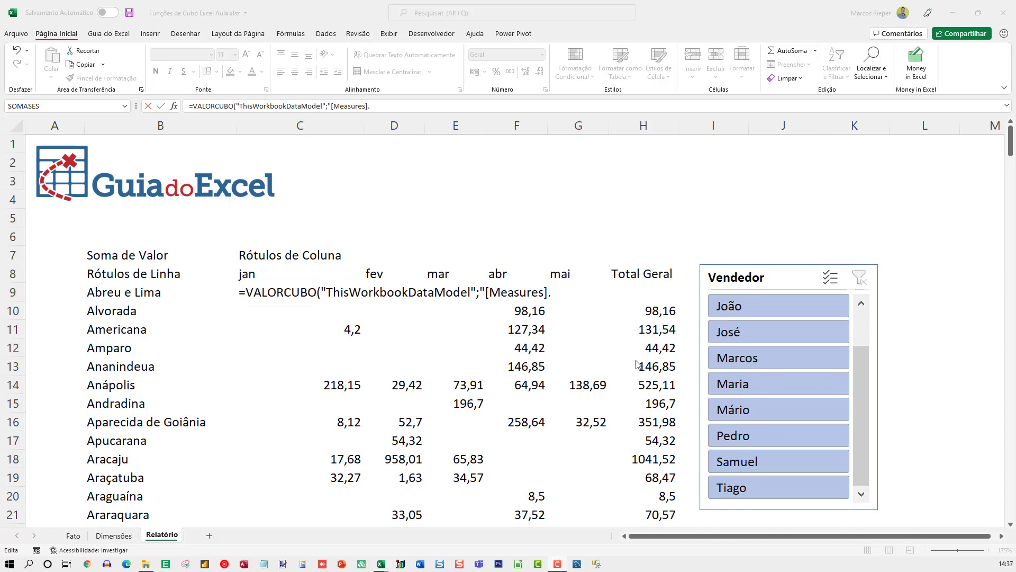
{"action": "left_click", "coordinate": [521, 293]}
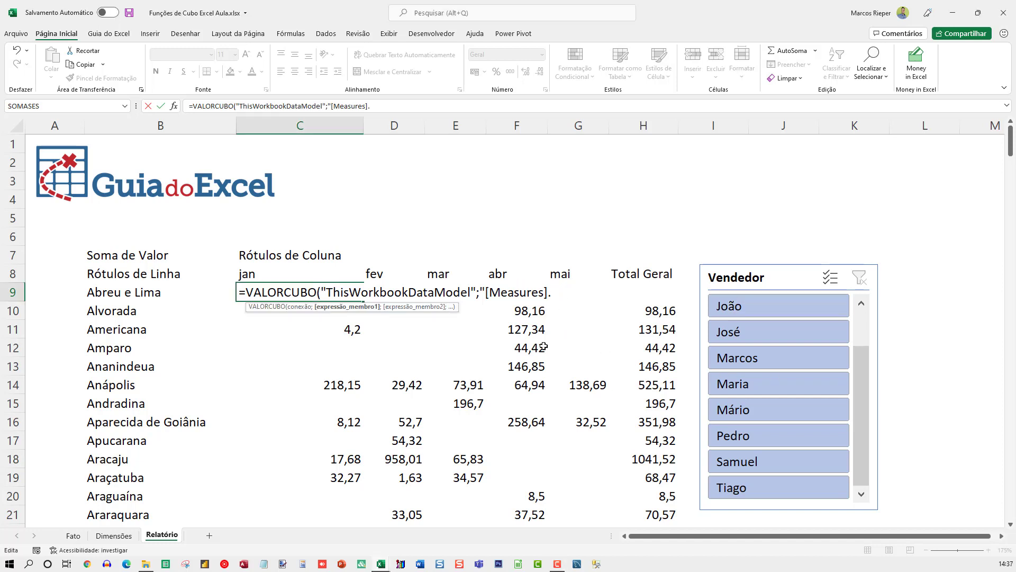
{"action": "type", "text": "["}
{"action": "key", "text": "BackSpace"}
{"action": "type", "text": ".[Soma de Valor"}
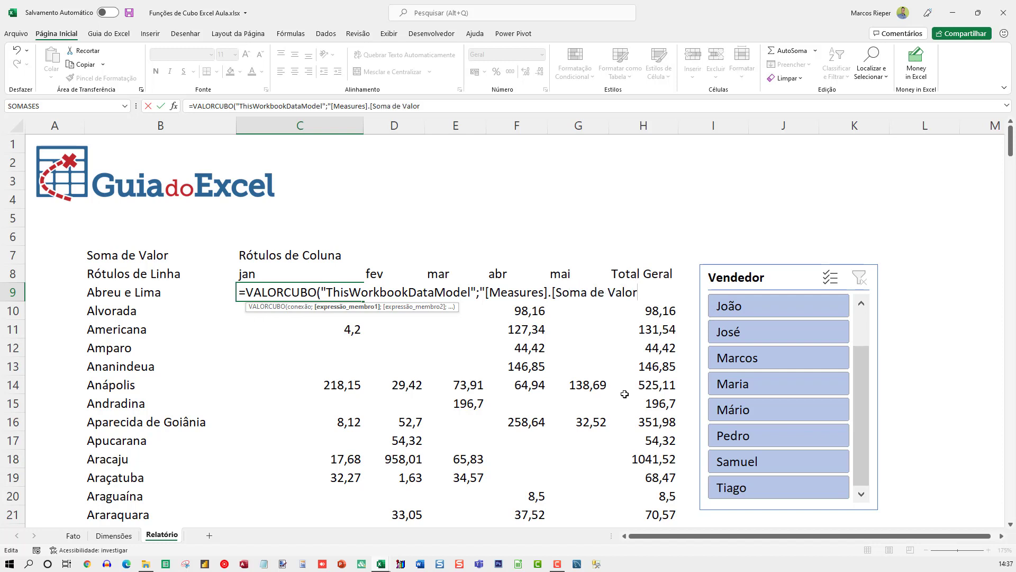
{"action": "type", "text": "]\")"}
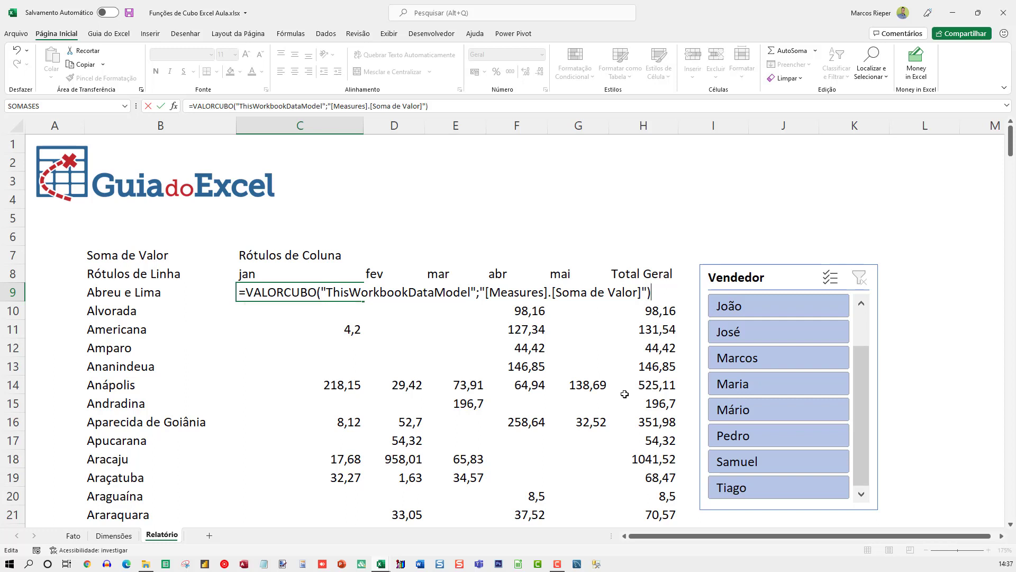
{"action": "key", "text": "Return"}
{"action": "key", "text": "Up"}
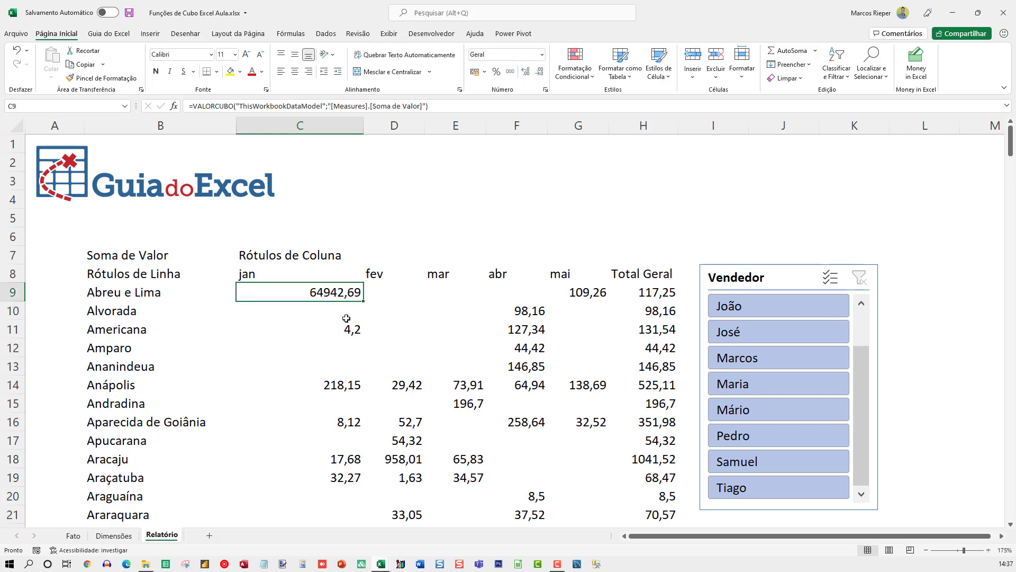
- Check the overall Total Geral in cell H258 and return to the start of the sheet
{"action": "scroll", "coordinate": [437, 333], "scroll_direction": "down", "scroll_amount": 5}
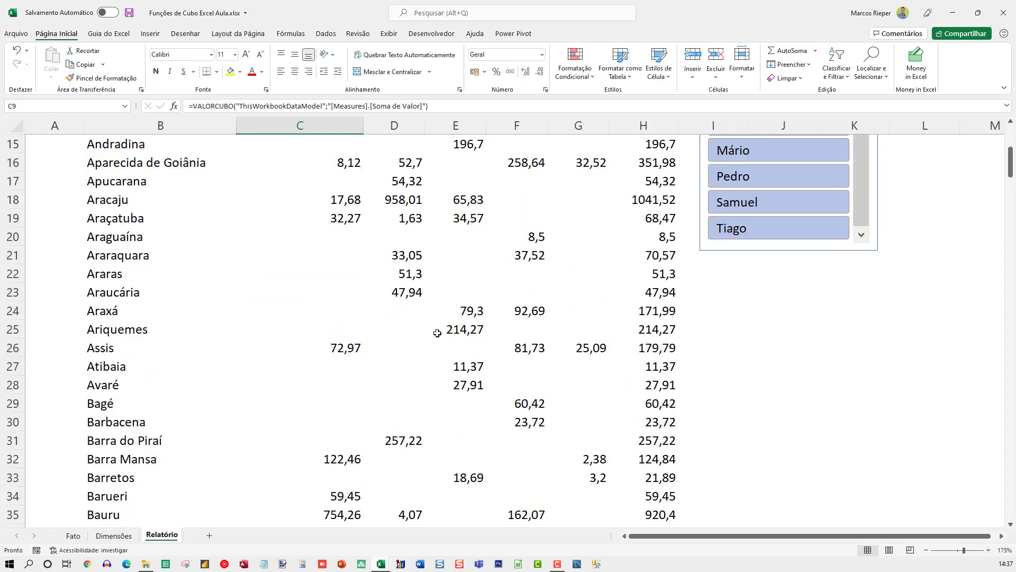
{"action": "scroll", "coordinate": [437, 333], "scroll_direction": "down", "scroll_amount": 20}
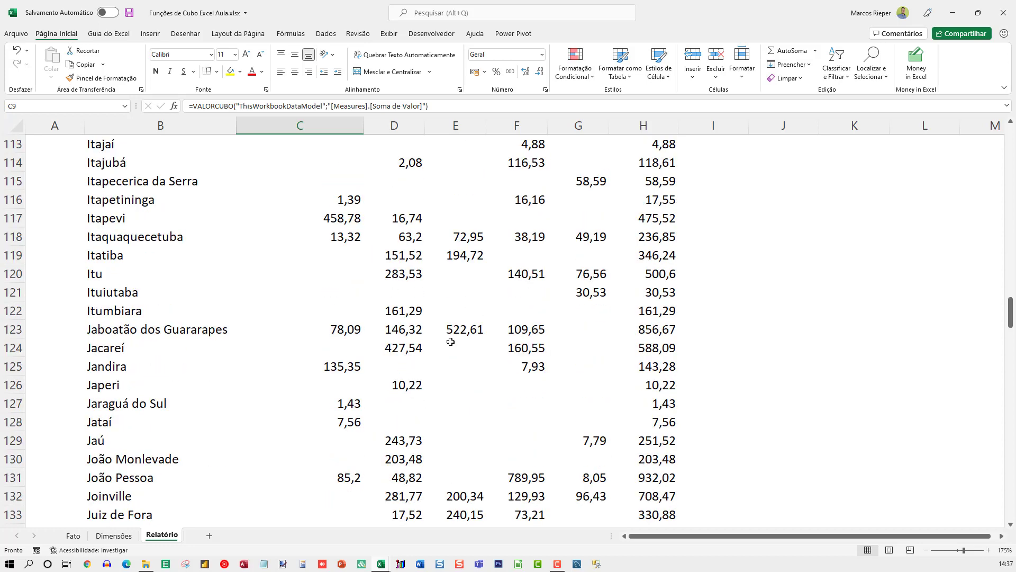
{"action": "scroll", "coordinate": [451, 341], "scroll_direction": "down", "scroll_amount": 20}
{"action": "scroll", "coordinate": [420, 390], "scroll_direction": "up", "scroll_amount": 5}
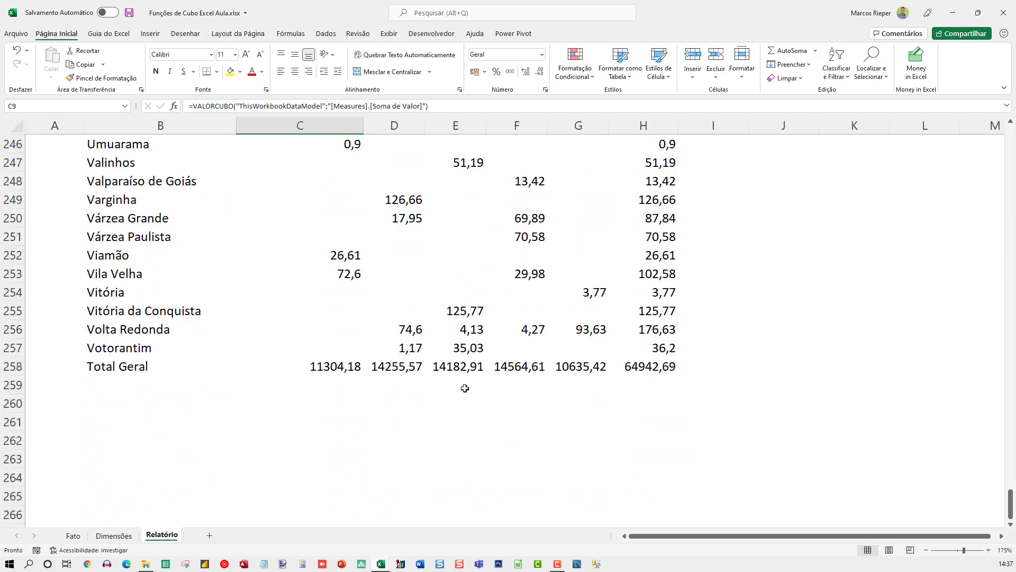
{"action": "left_click", "coordinate": [641, 366]}
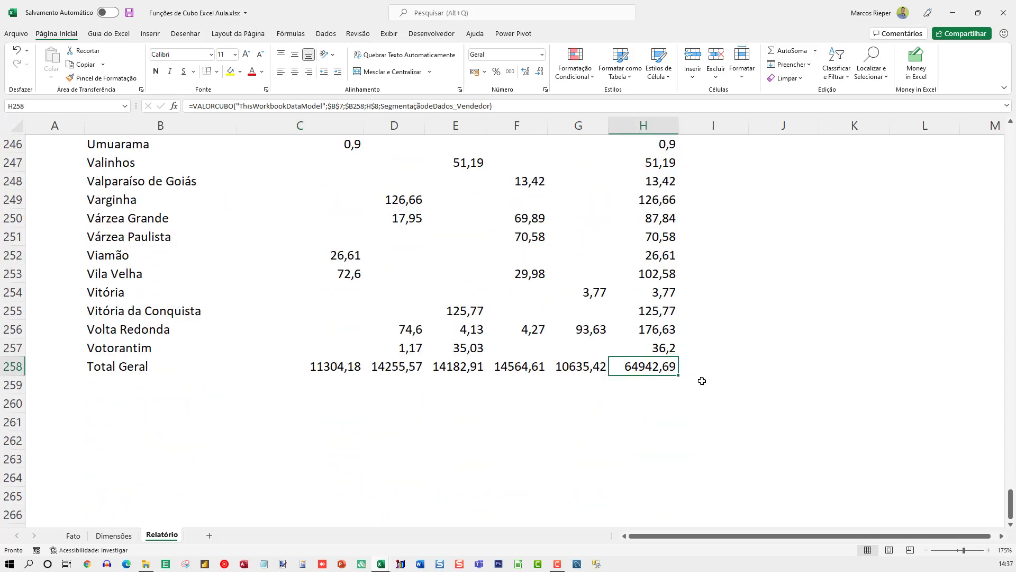
{"action": "key", "text": "ctrl+Home"}
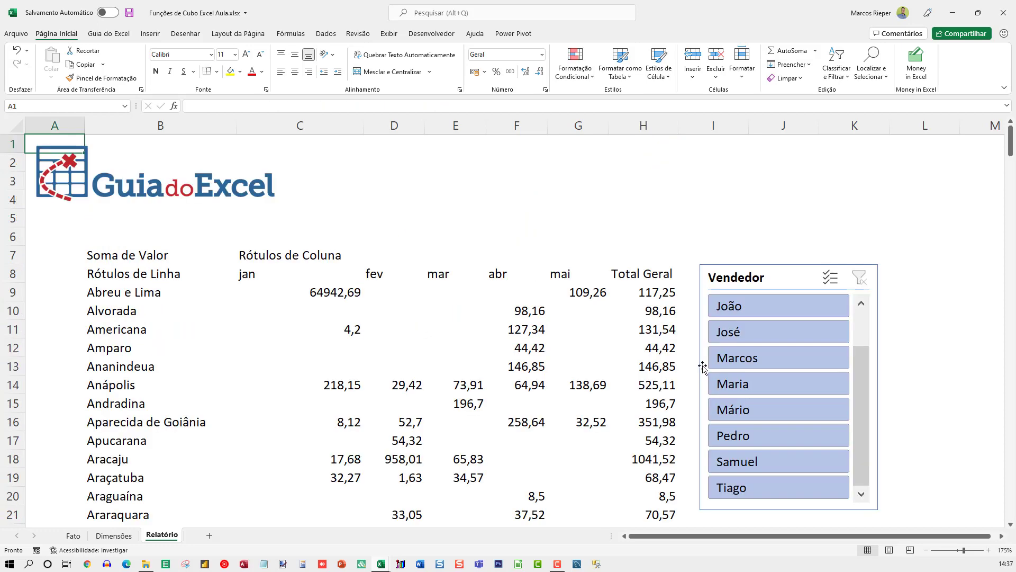
- Begin a second member expression in C9's VALORCUBO formula with the [tCidades] table
{"action": "left_click", "coordinate": [341, 292]}
{"action": "key", "text": "F2"}
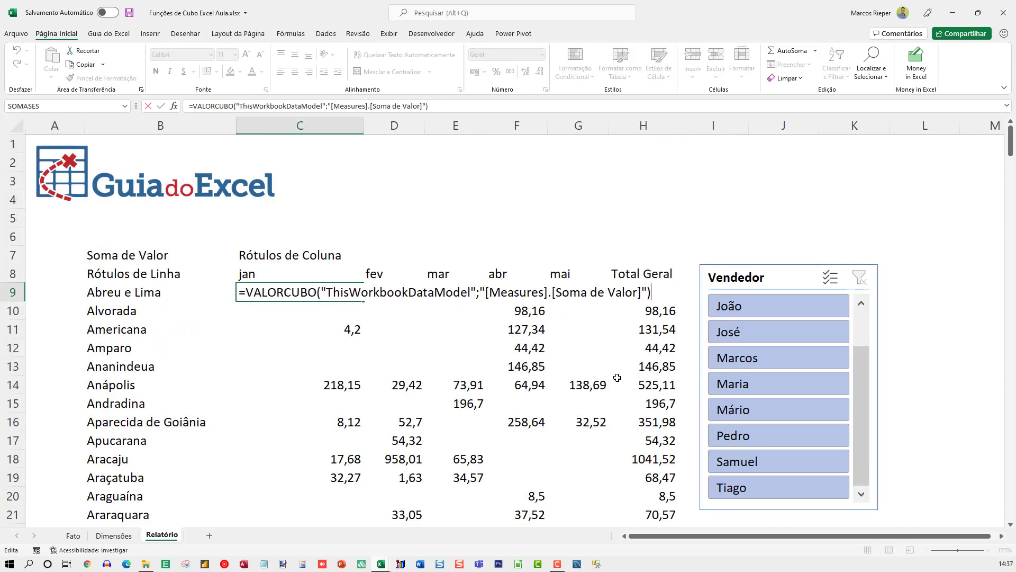
{"action": "key", "text": "Left"}
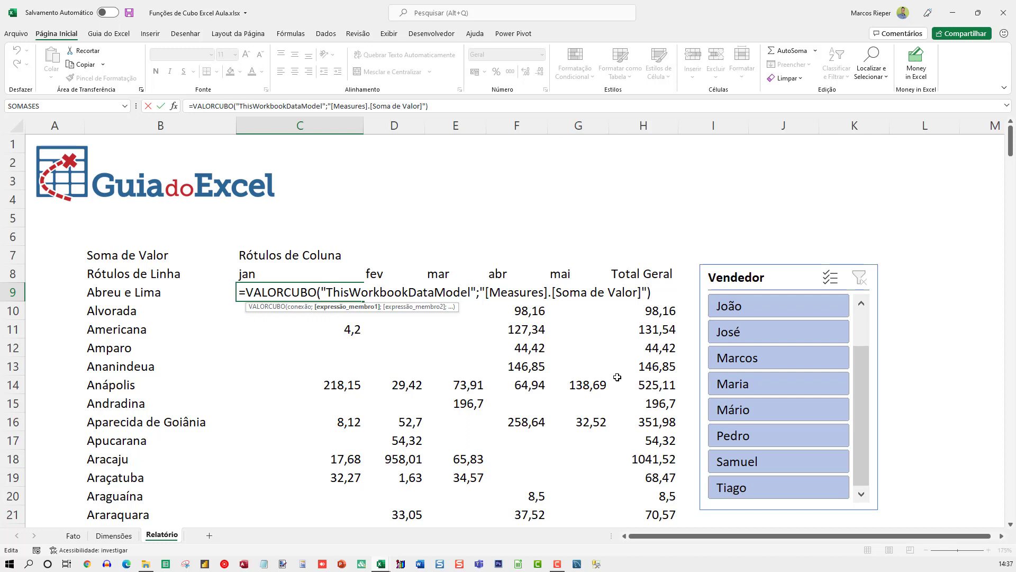
{"action": "type", "text": ";"}
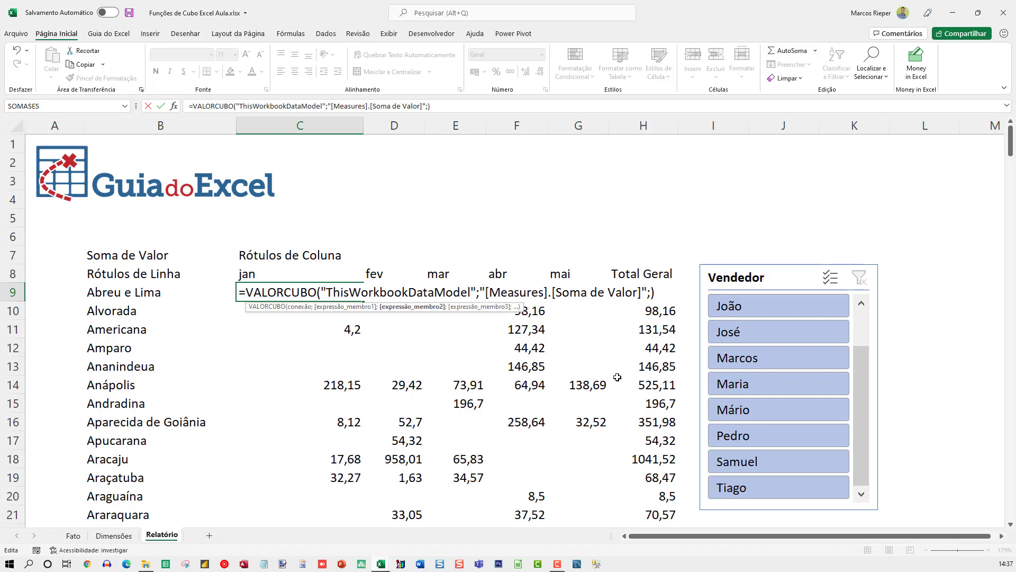
{"action": "type", "text": "\""}
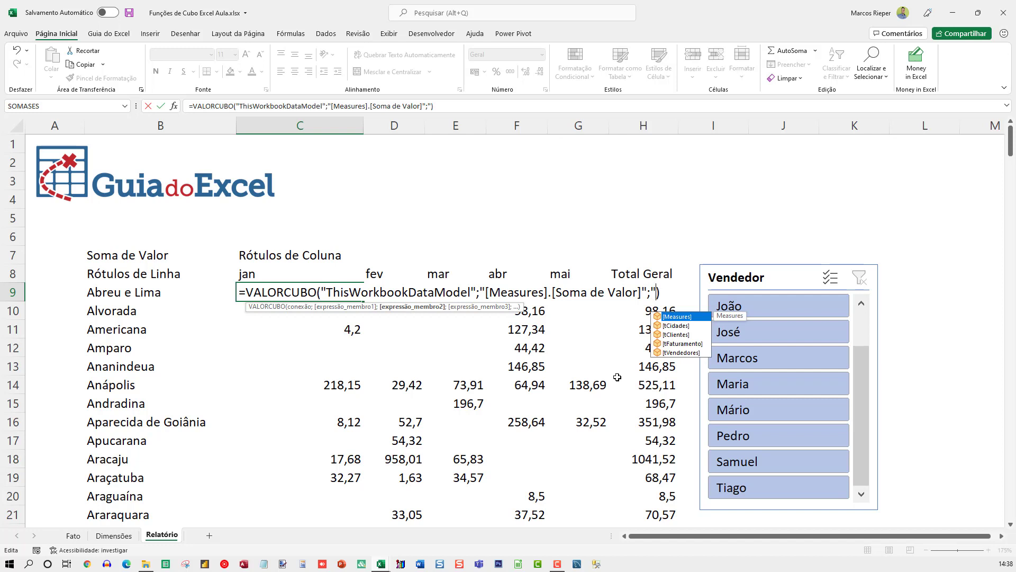
{"action": "key", "text": "Down"}
{"action": "key", "text": "Tab"}
{"action": "type", "text": "."}
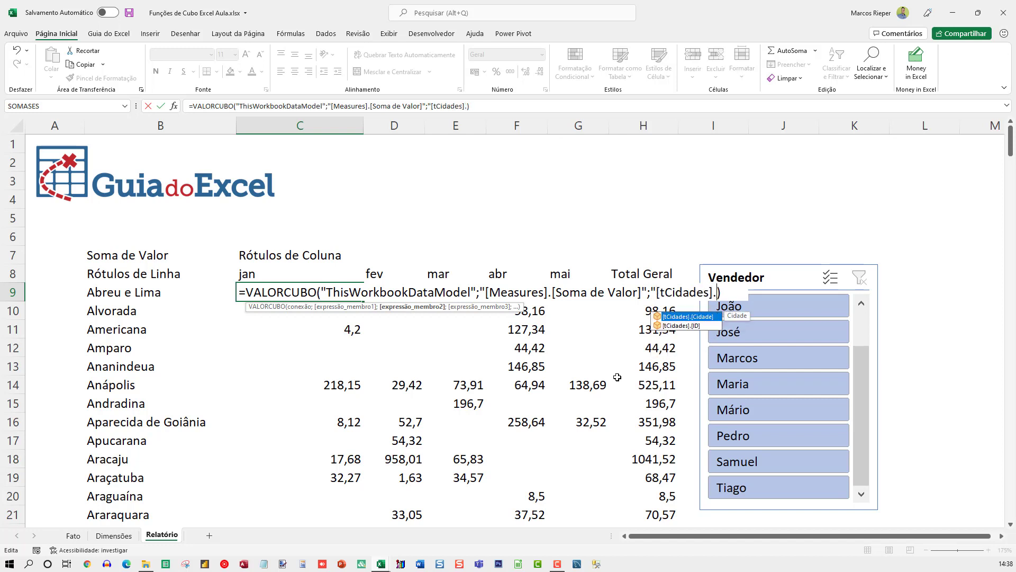
- Complete the second member expression as "[tCidades].[Cidade].[All].[Abreu e Lima]" and commit C9's formula
{"action": "key", "text": "Tab"}
{"action": "type", "text": "."}
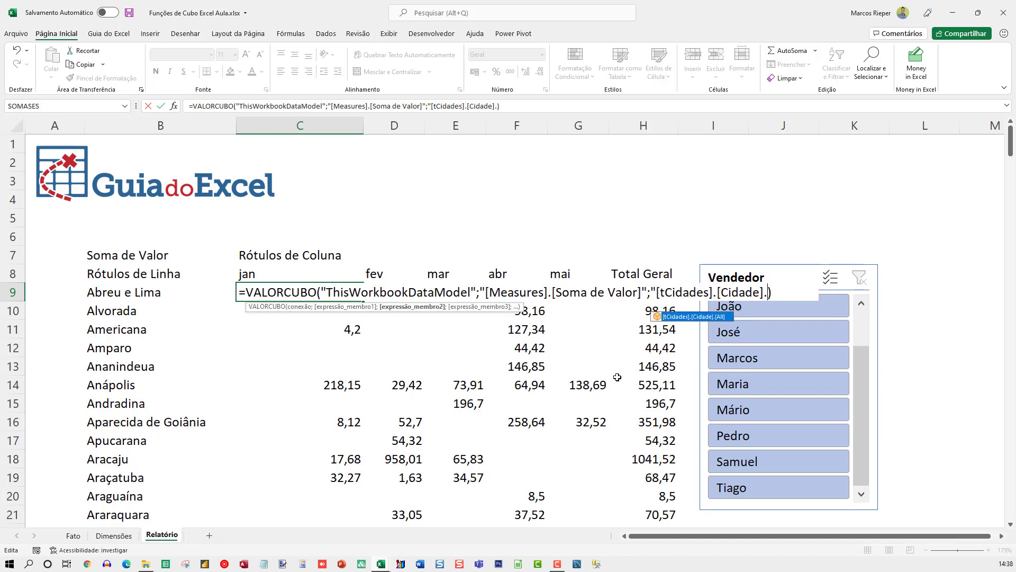
{"action": "key", "text": "Tab"}
{"action": "type", "text": "."}
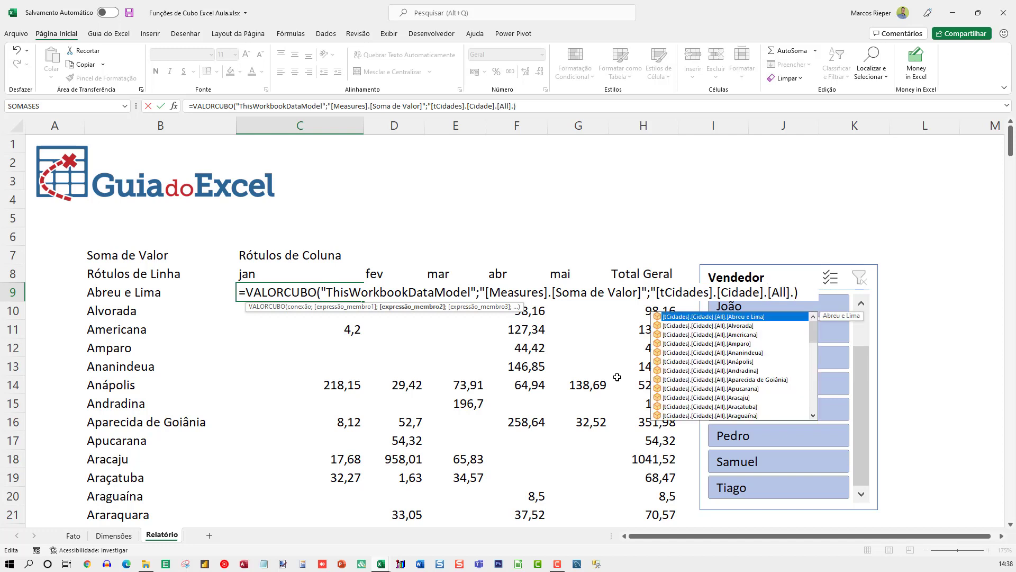
{"action": "key", "text": "Tab"}
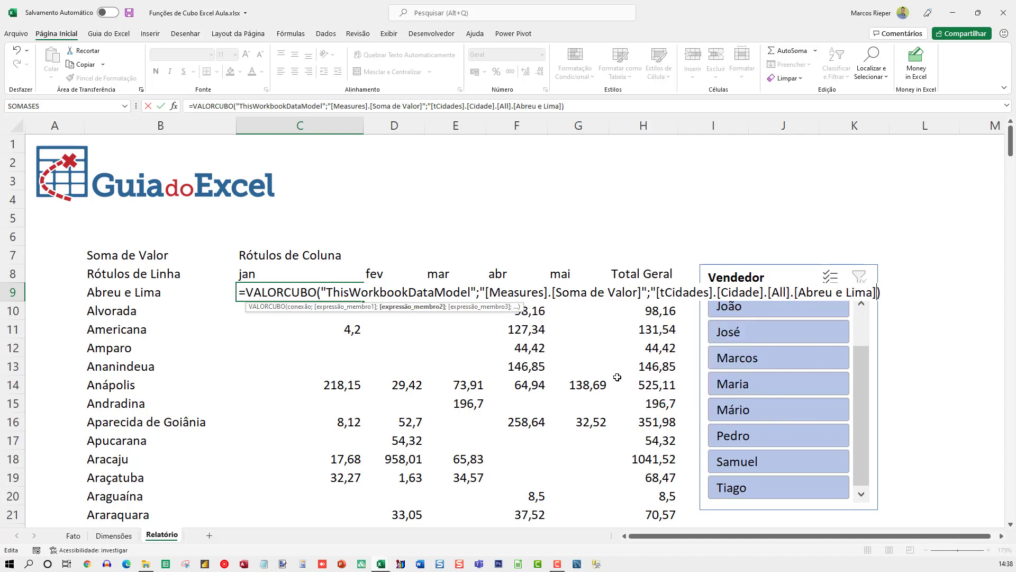
{"action": "type", "text": "\")"}
{"action": "key", "text": "Return"}
{"action": "key", "text": "Up"}
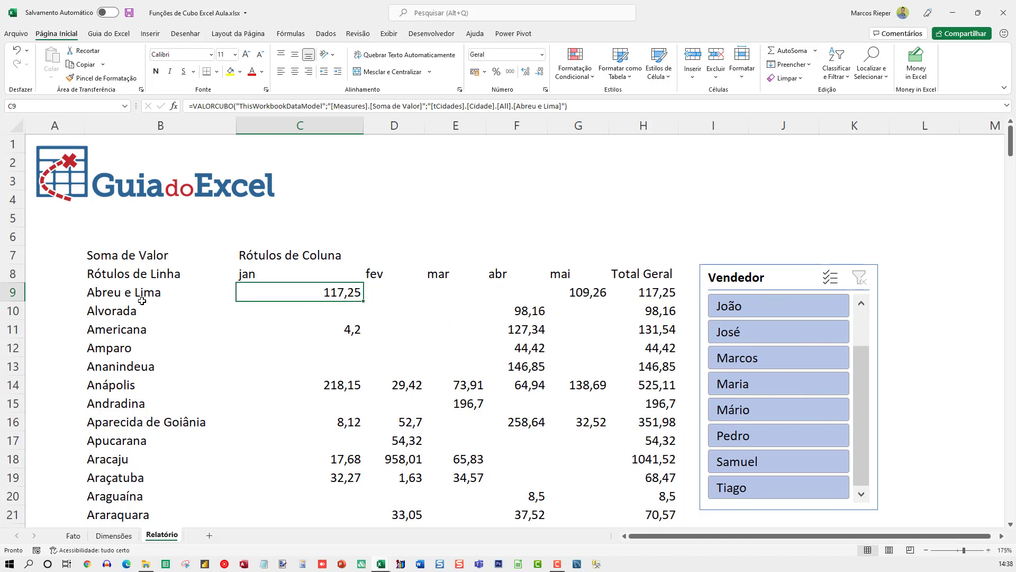
- Compare C9's result with the row's Total Geral in H9 and inspect the jan header's formula in C8
{"action": "left_click", "coordinate": [633, 293]}
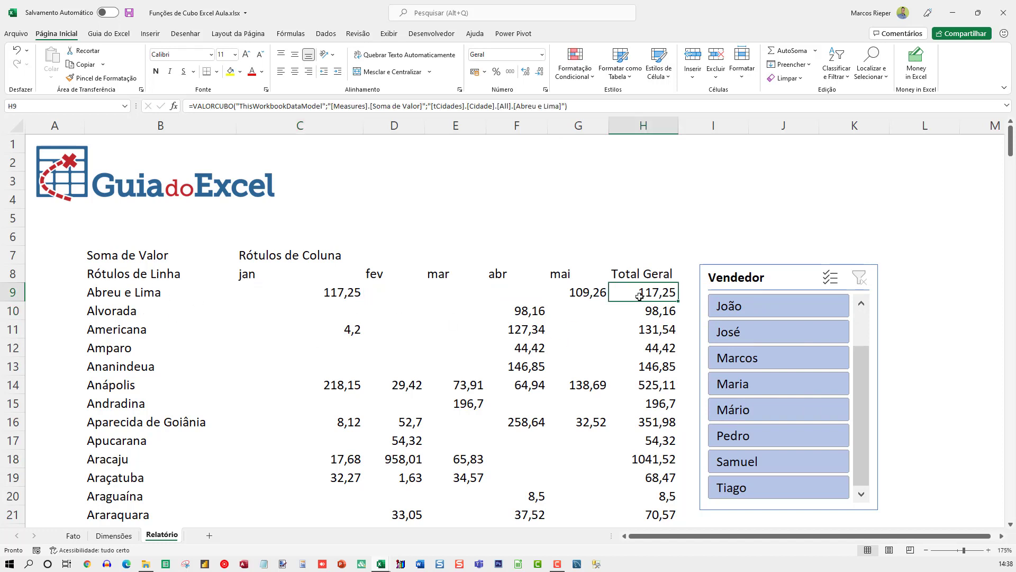
{"action": "left_click", "coordinate": [295, 289]}
{"action": "left_click", "coordinate": [267, 277]}
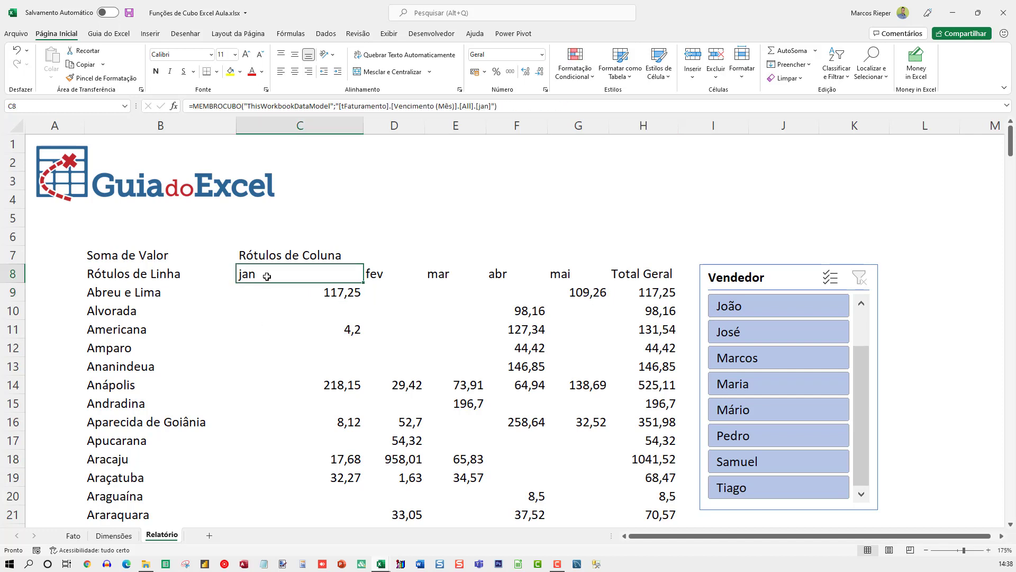
- Begin a third member expression in C9's VALORCUBO formula with the [tFaturamento] table
{"action": "left_click", "coordinate": [290, 291]}
{"action": "key", "text": "F2"}
{"action": "key", "text": "Left"}
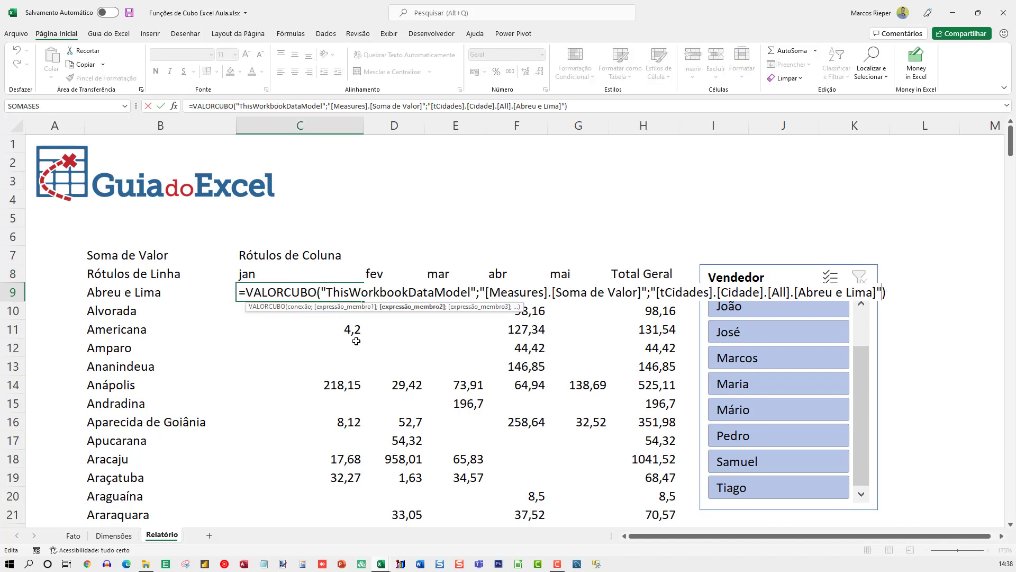
{"action": "type", "text": ";\""}
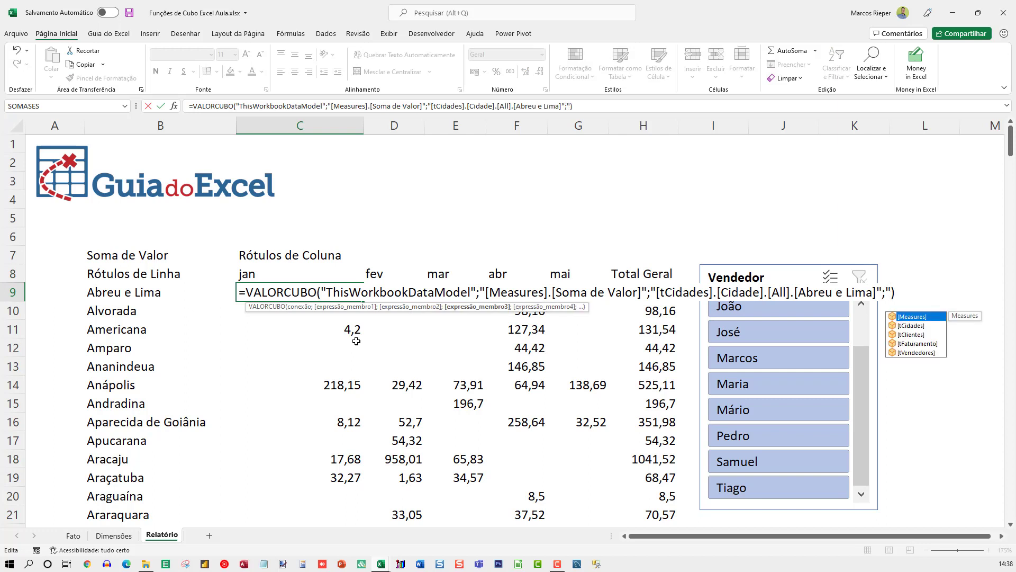
{"action": "key", "text": "Down"}
{"action": "key", "text": "Down"}
{"action": "key", "text": "Down"}
{"action": "key", "text": "Tab"}
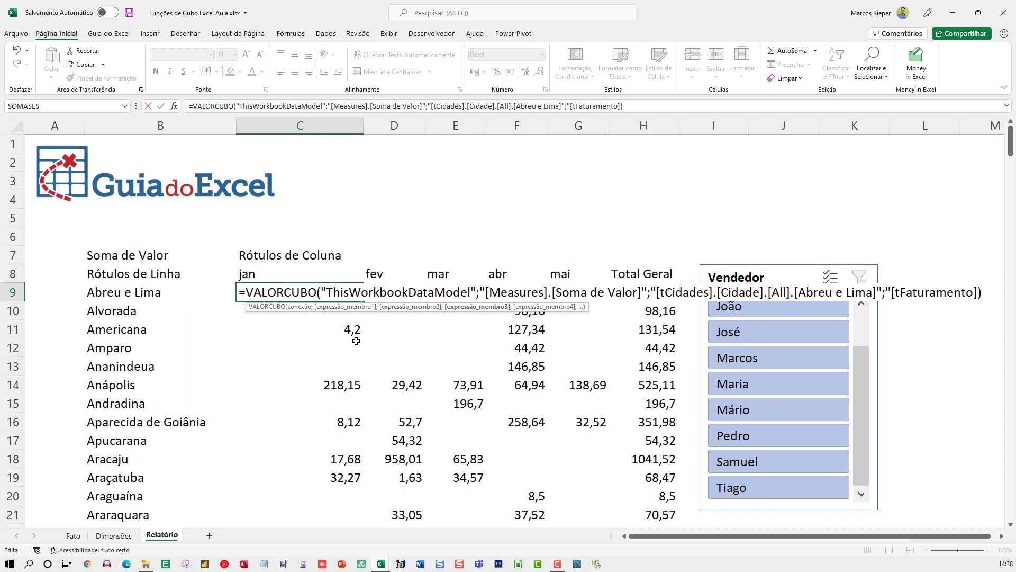
- Extend the third member expression with the [Vencimento (Mês)] field of [tFaturamento]
{"action": "type", "text": "."}
{"action": "key", "text": "Down"}
{"action": "key", "text": "Down"}
{"action": "key", "text": "Down"}
{"action": "key", "text": "Down"}
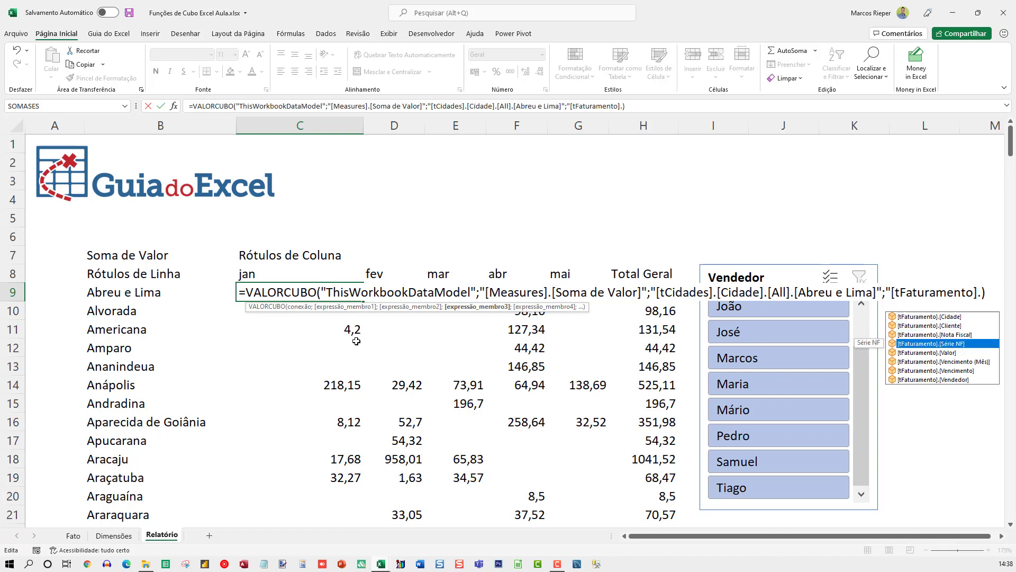
{"action": "key", "text": "Down"}
{"action": "key", "text": "Down"}
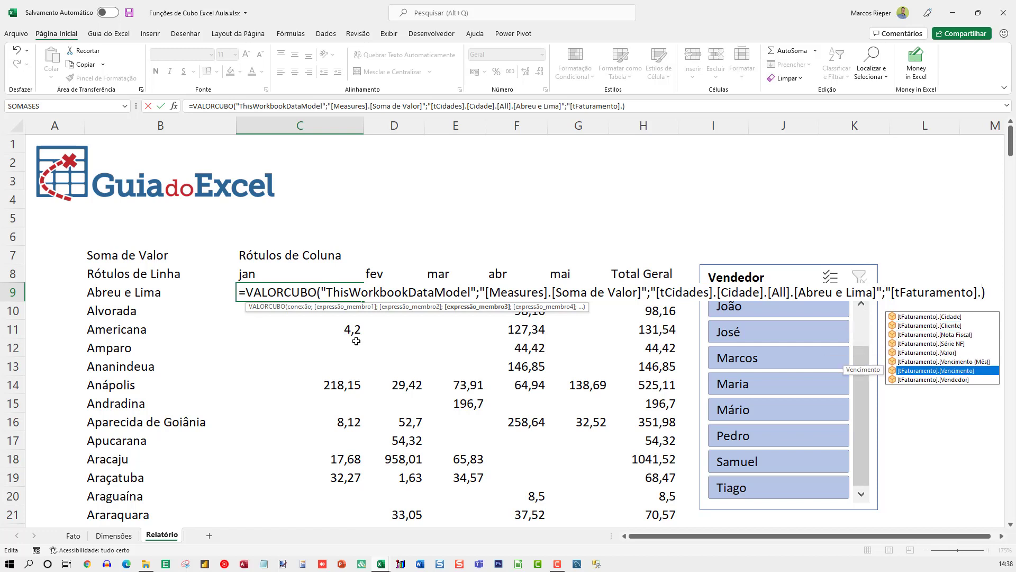
{"action": "key", "text": "Up"}
{"action": "key", "text": "Tab"}
- Complete the third member expression as "[tFaturamento].[Vencimento (Mês)].[All].[jan]" and commit C9's formula
{"action": "type", "text": "."}
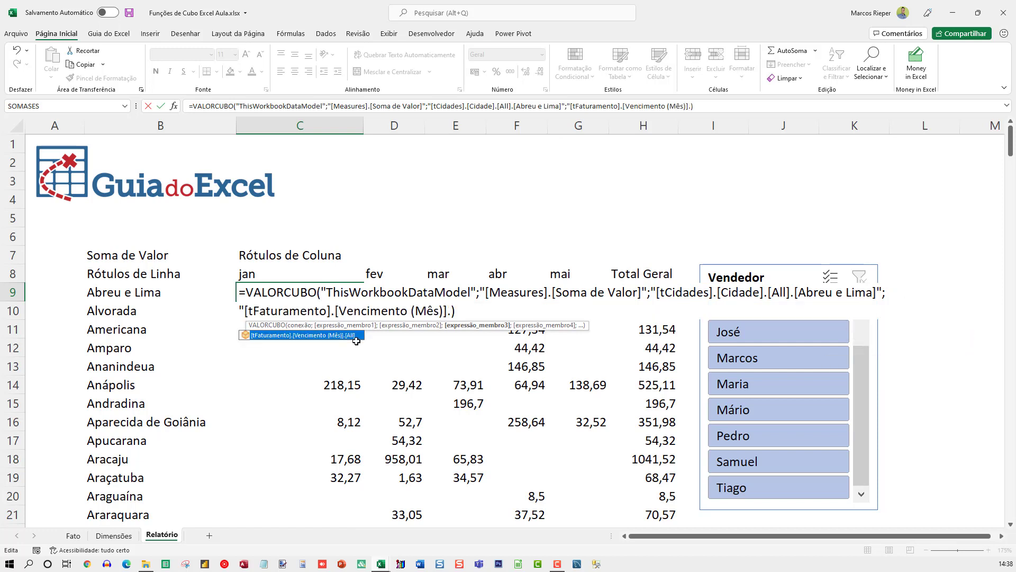
{"action": "key", "text": "Tab"}
{"action": "type", "text": "."}
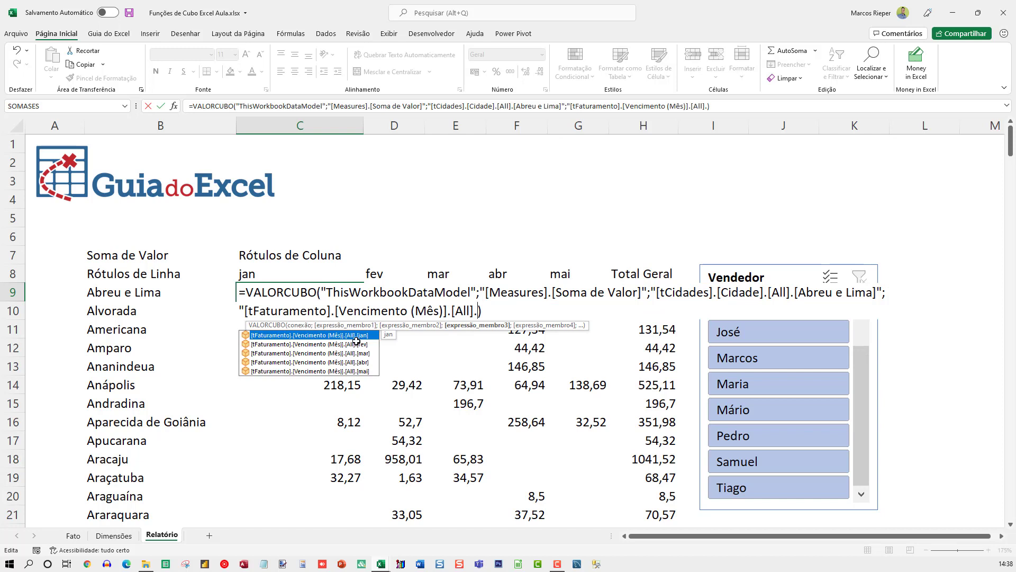
{"action": "key", "text": "Tab"}
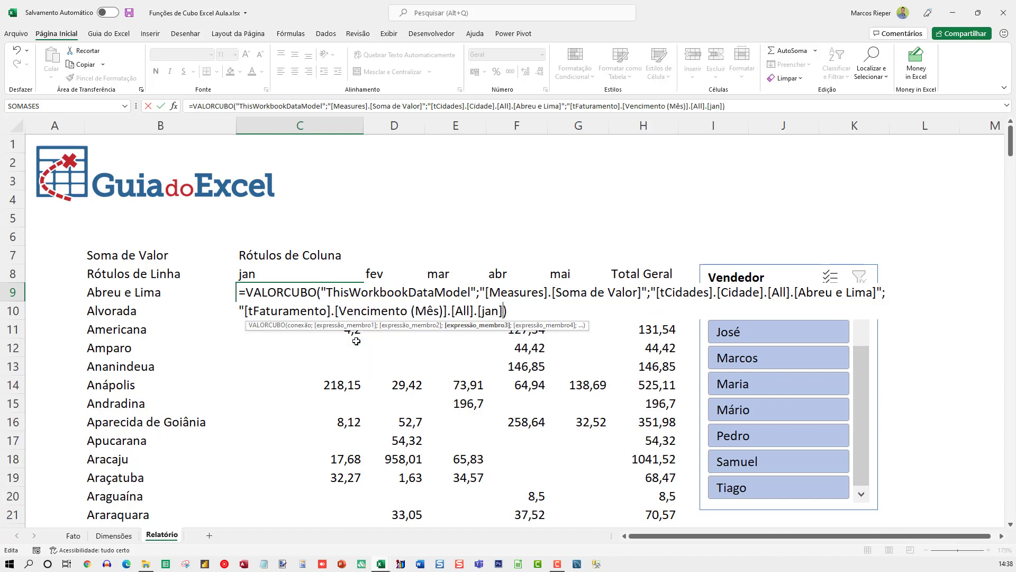
{"action": "type", "text": "\""}
{"action": "key", "text": "Return"}
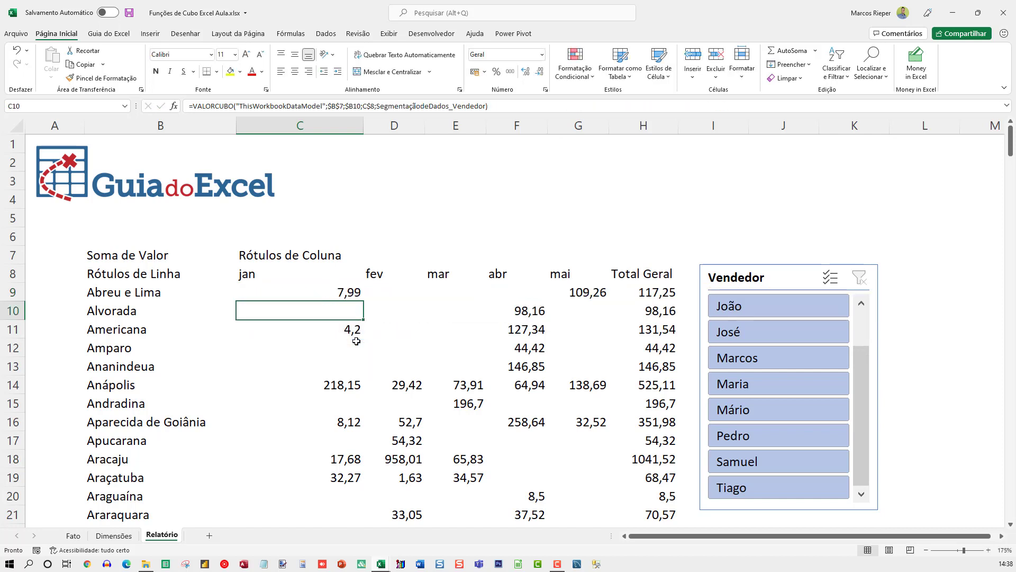
- Check the sum of C9:G9 against the Total Geral in H9 and compare the formulas in H9 and C9
{"action": "key", "text": "Up"}
{"action": "left_click_drag", "start_coordinate": [607, 284], "coordinate": [609, 288]}
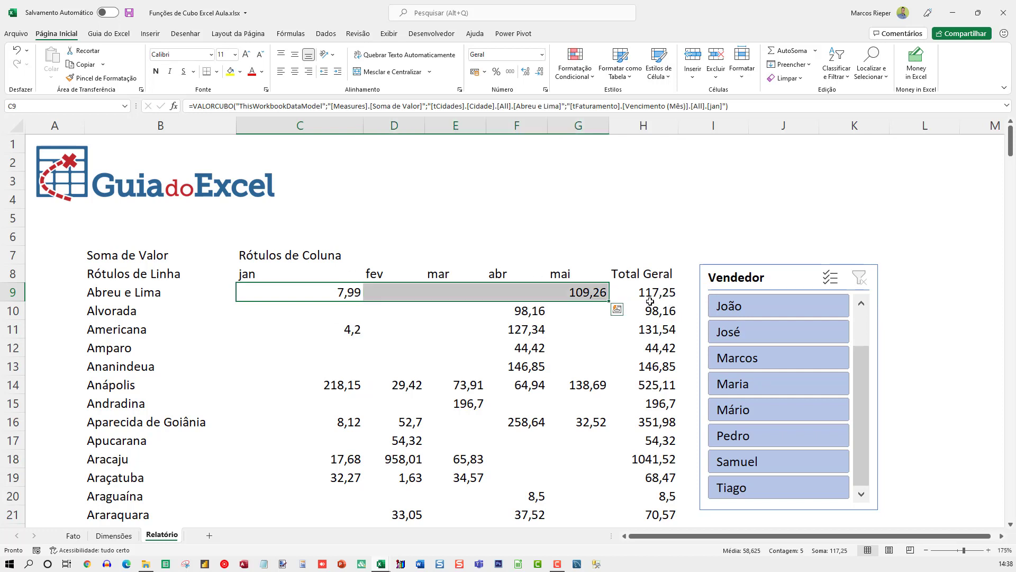
{"action": "left_click", "coordinate": [651, 296]}
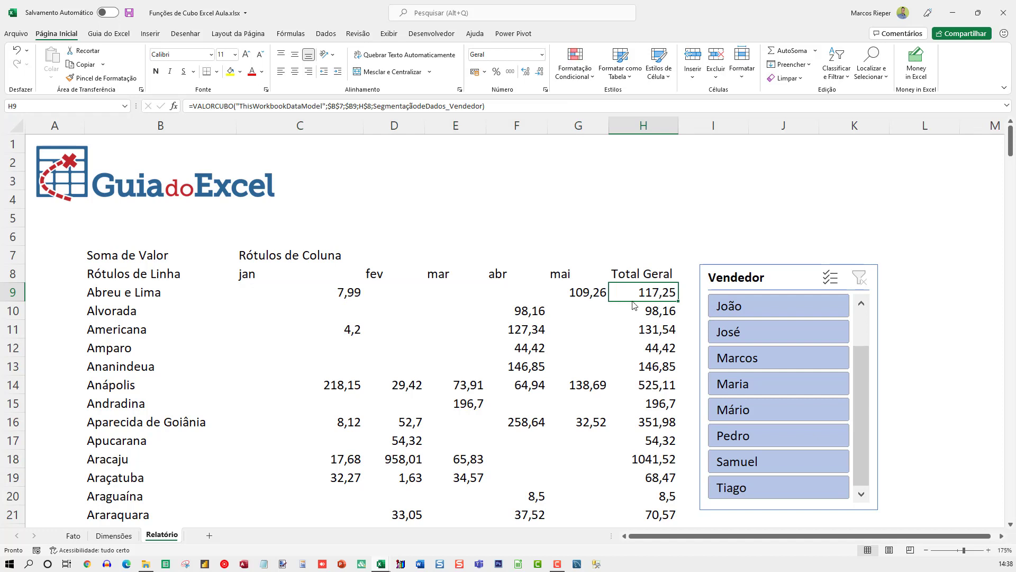
{"action": "double_click", "coordinate": [636, 299]}
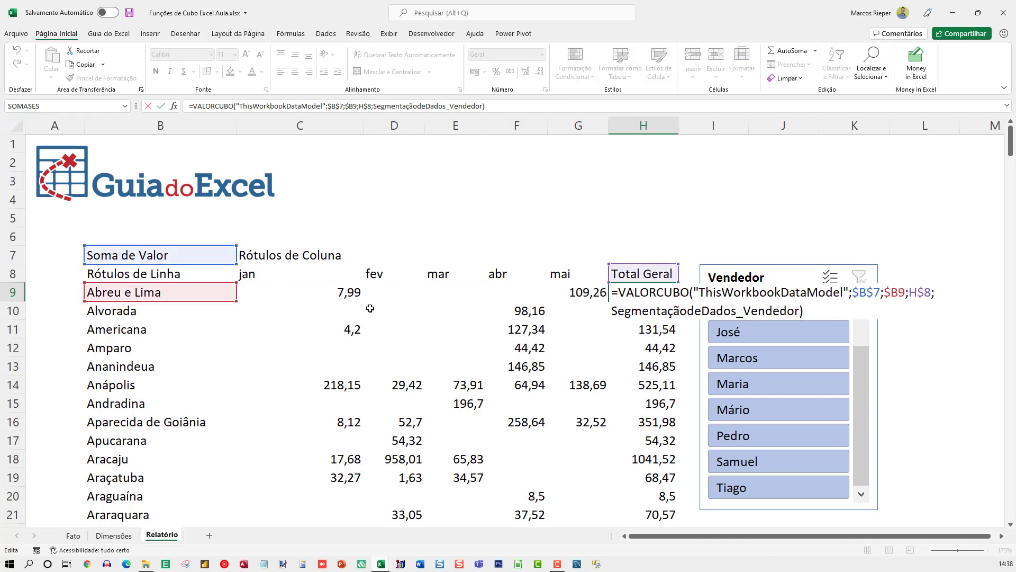
{"action": "key", "text": "Escape"}
{"action": "double_click", "coordinate": [320, 290]}
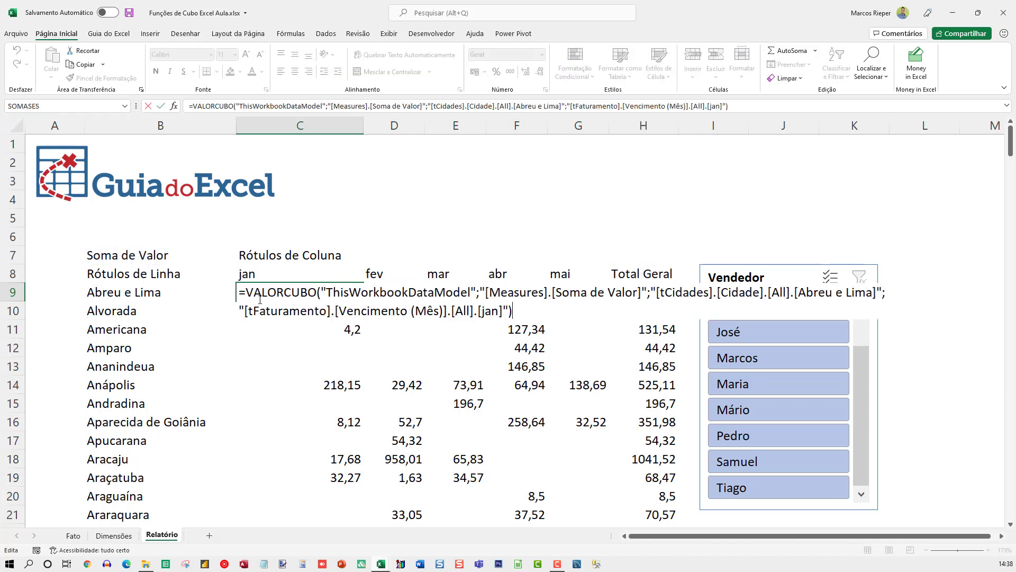
- Clear the jan header in C8 and the city label in B9 to test formula dependence, and undo both deletions
{"action": "left_click", "coordinate": [318, 271]}
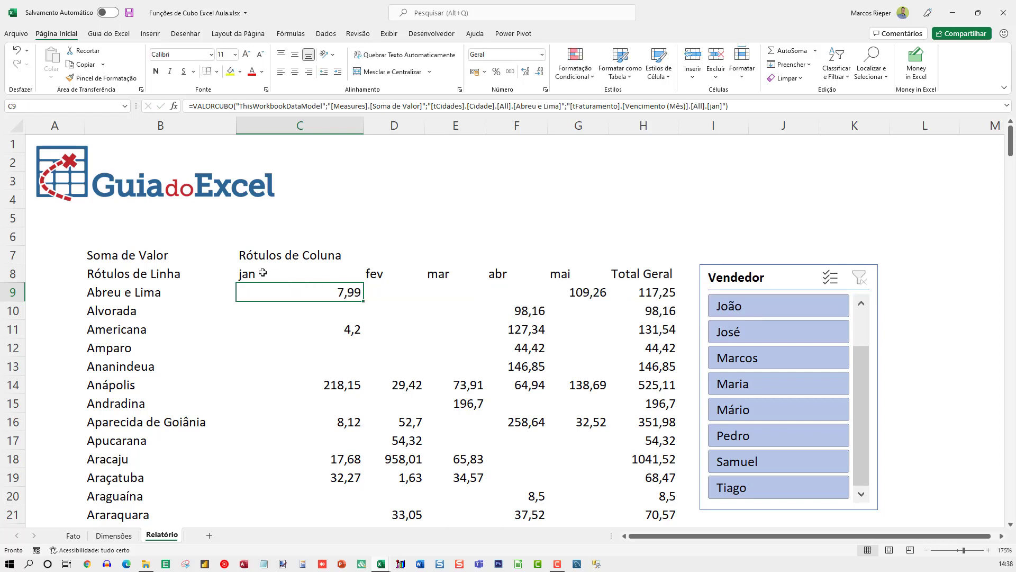
{"action": "key", "text": "Delete"}
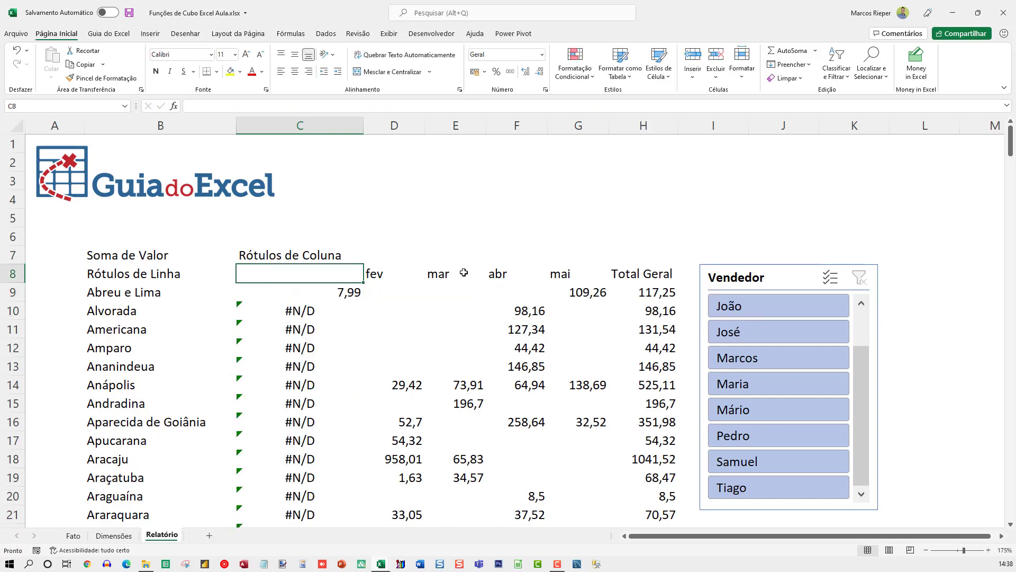
{"action": "key", "text": "Down"}
{"action": "key", "text": "Left"}
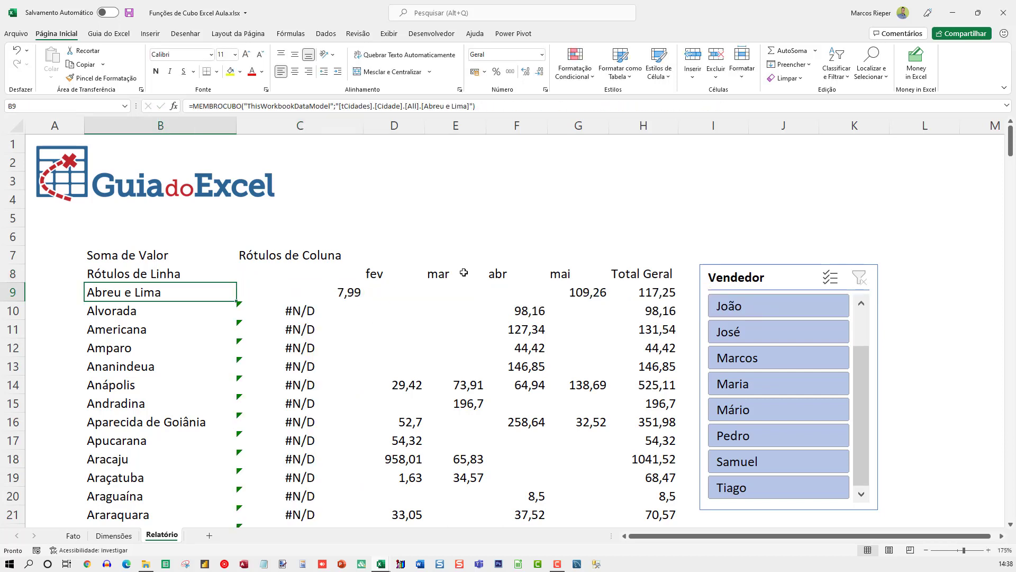
{"action": "key", "text": "Delete"}
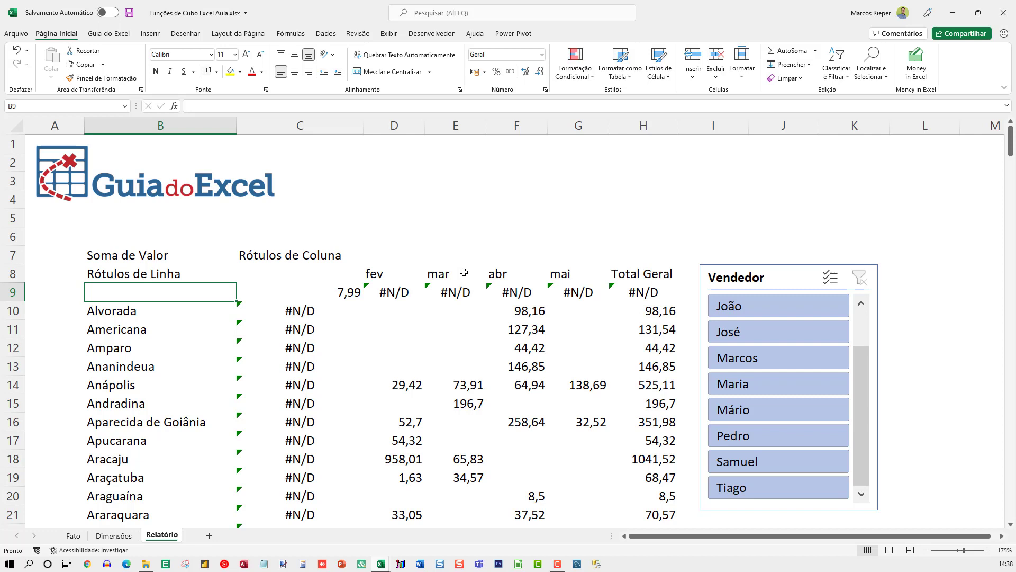
{"action": "key", "text": "ctrl+z"}
{"action": "key", "text": "ctrl+z"}
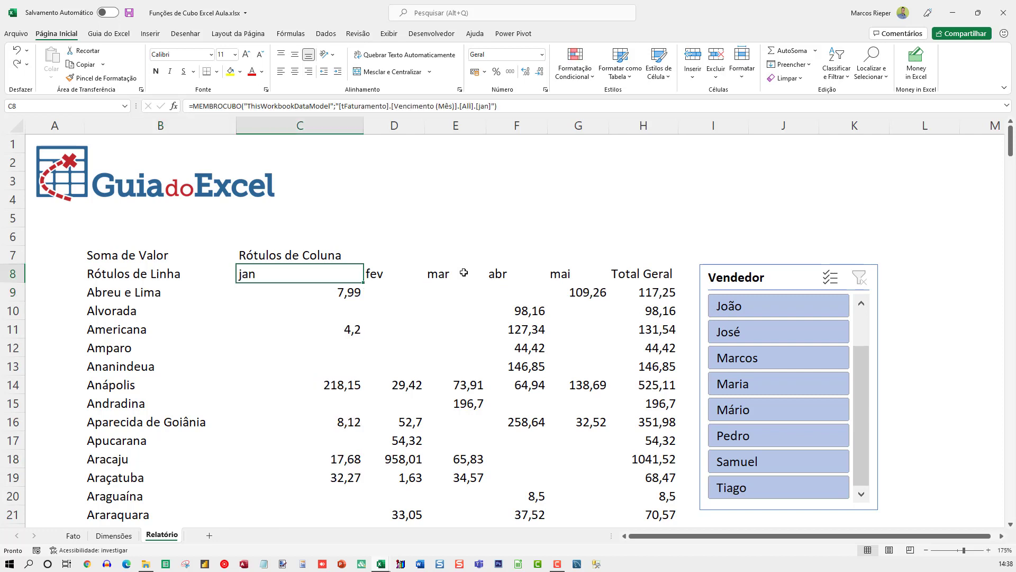
- Examine the cell references used as member expressions in C11's VALORCUBO formula without changing it
{"action": "key", "text": "Down"}
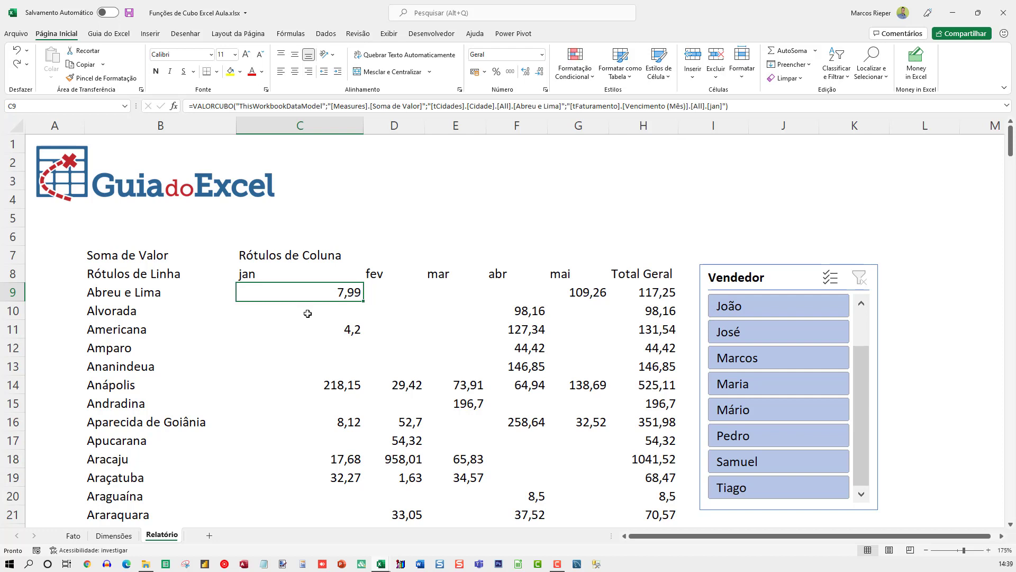
{"action": "key", "text": "Down"}
{"action": "key", "text": "Down"}
{"action": "key", "text": "F2"}
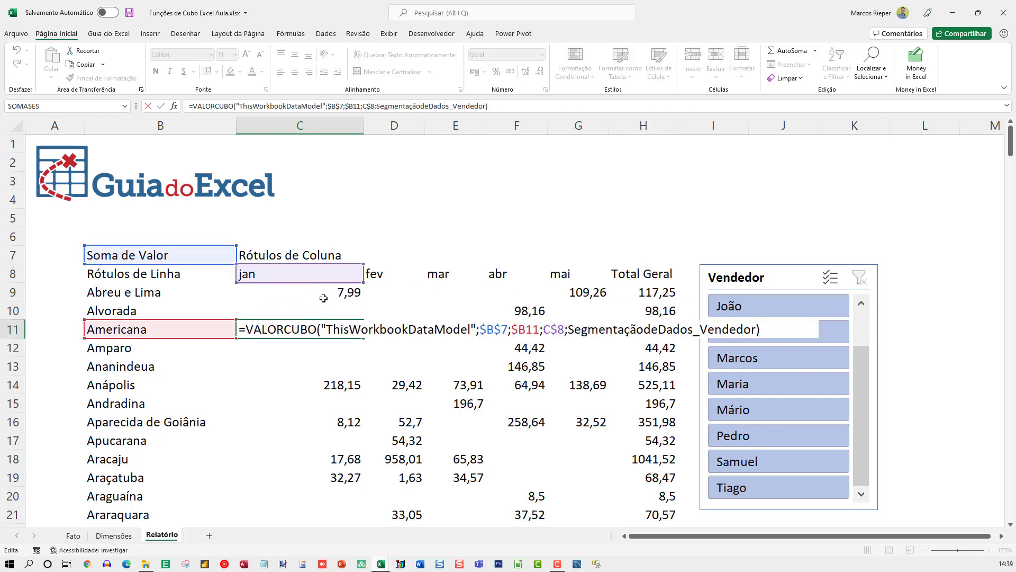
{"action": "double_click", "coordinate": [494, 329]}
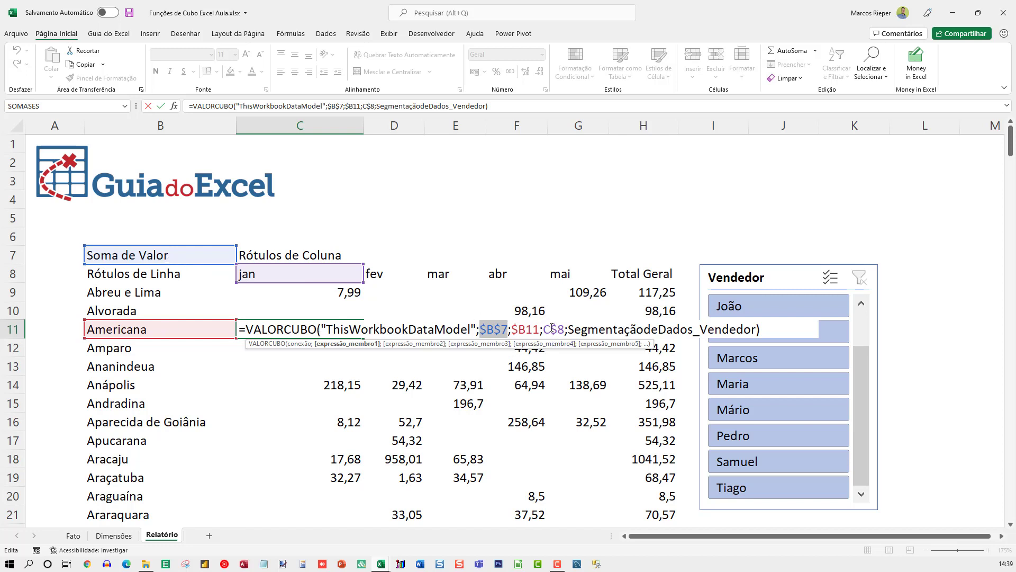
{"action": "key", "text": "Escape"}
- Review the written-out member expressions in C9's VALORCUBO formula and keep the formula as it is
{"action": "left_click", "coordinate": [301, 290]}
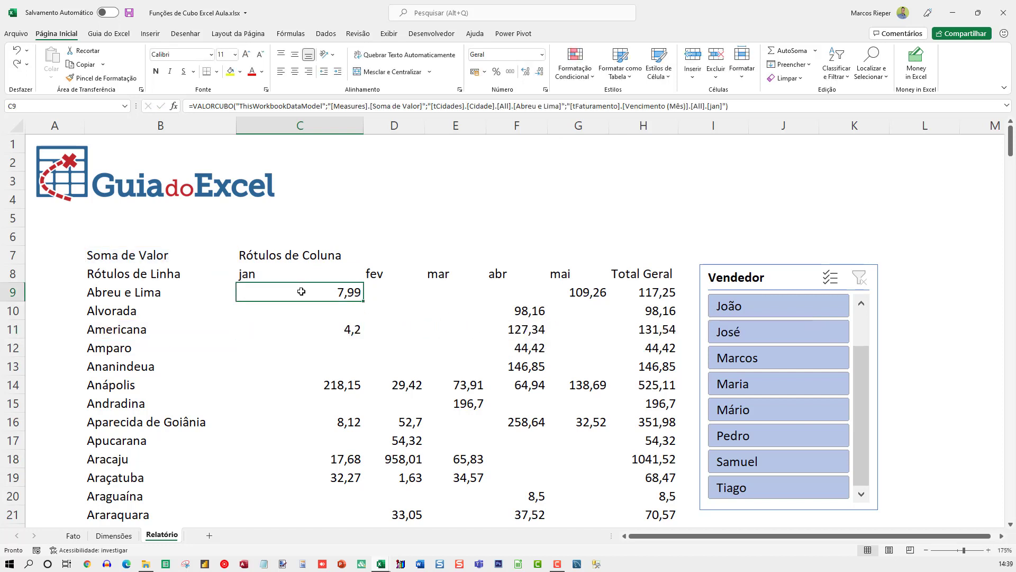
{"action": "key", "text": "F2"}
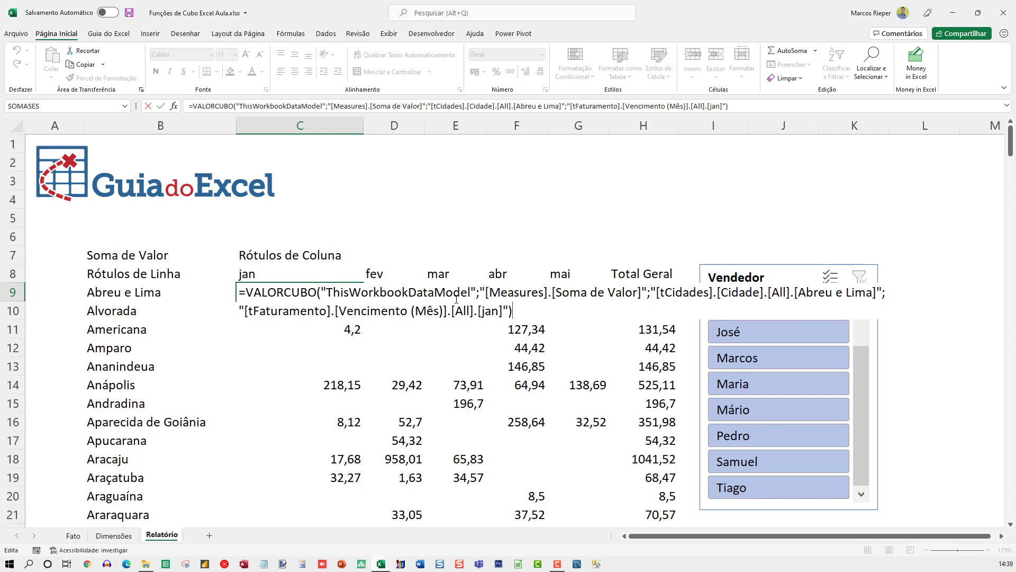
{"action": "key", "text": "ctrl+Return"}
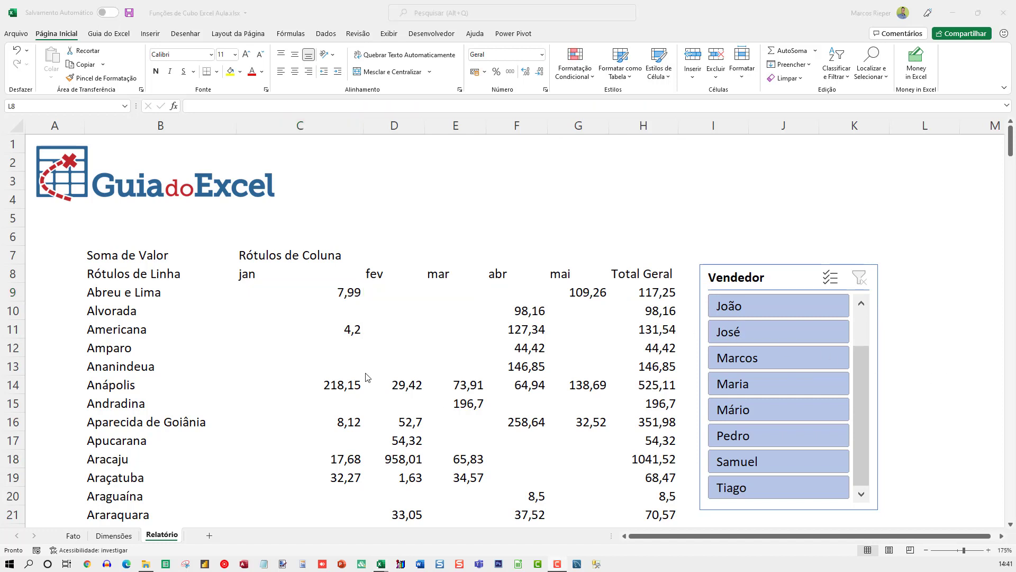
{"action": "left_click", "coordinate": [317, 291]}
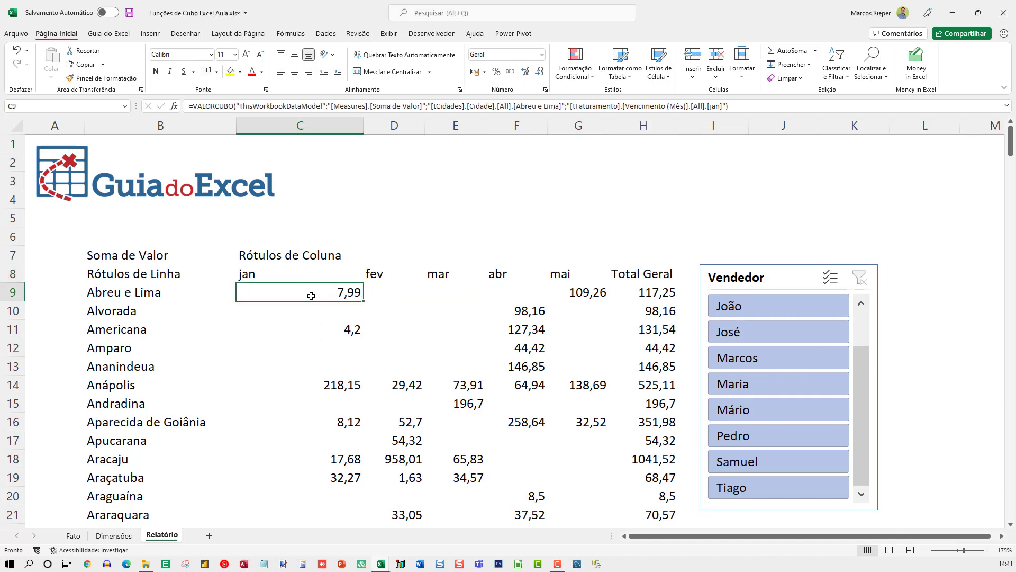
{"action": "key", "text": "F2"}
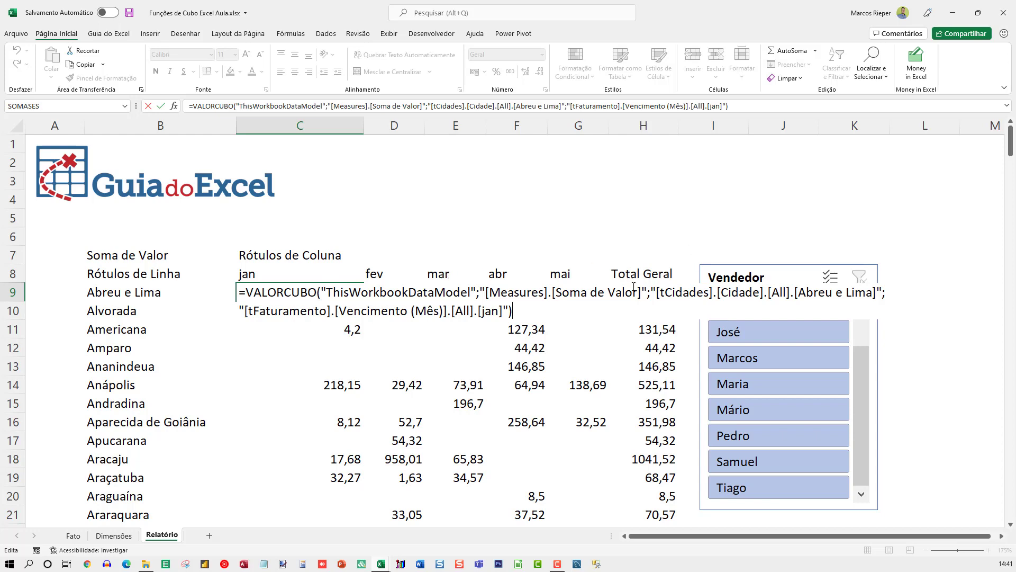
{"action": "key", "text": "ctrl+Return"}
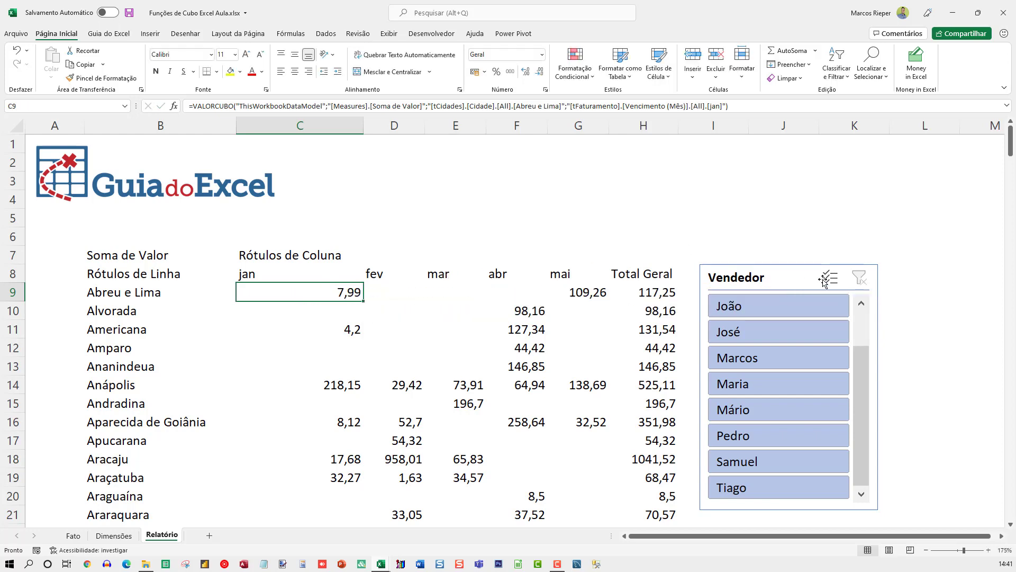
- Start an ÚNICO formula in the empty cell M9, beyond the Vendedor slicer
{"action": "left_click", "coordinate": [940, 275]}
{"action": "key", "text": "Right"}
{"action": "key", "text": "Right"}
{"action": "key", "text": "Right"}
{"action": "key", "text": "Right"}
{"action": "key", "text": "Right"}
{"action": "key", "text": "Right"}
{"action": "key", "text": "Right"}
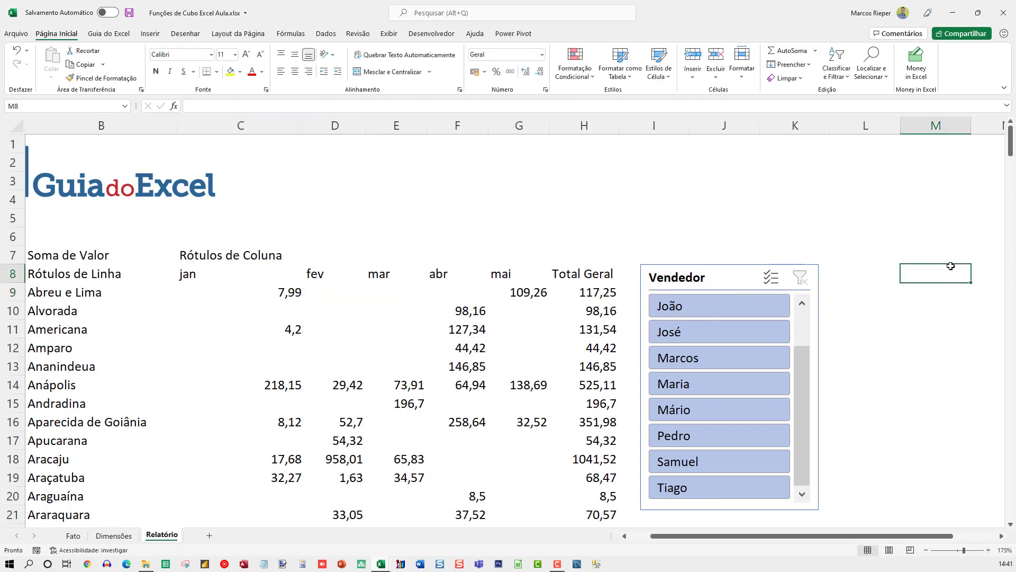
{"action": "key", "text": "Left"}
{"action": "key", "text": "Left"}
{"action": "key", "text": "Left"}
{"action": "key", "text": "Left"}
{"action": "key", "text": "Left"}
{"action": "key", "text": "Left"}
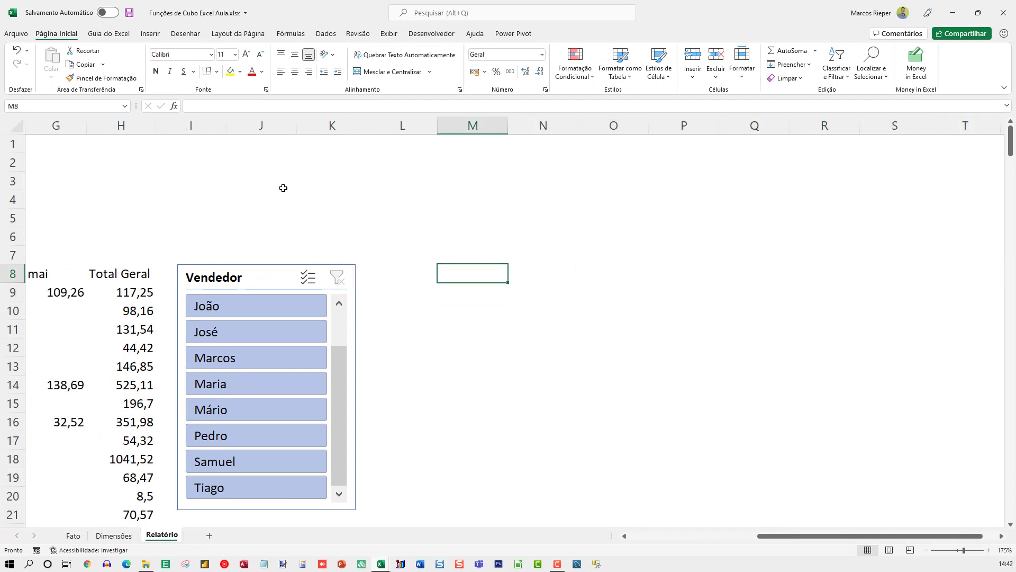
{"action": "key", "text": "Down"}
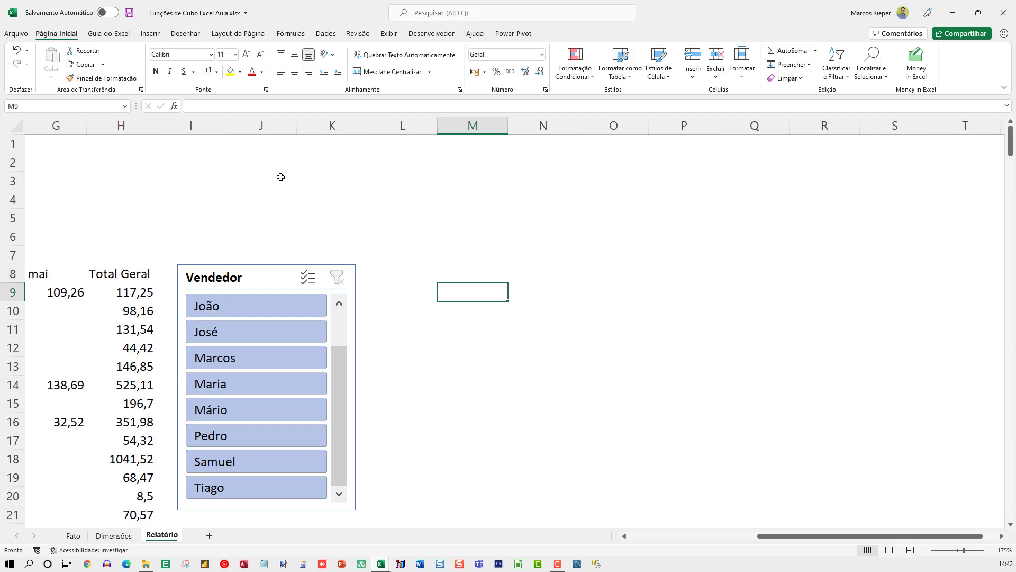
{"action": "type", "text": "=único "}
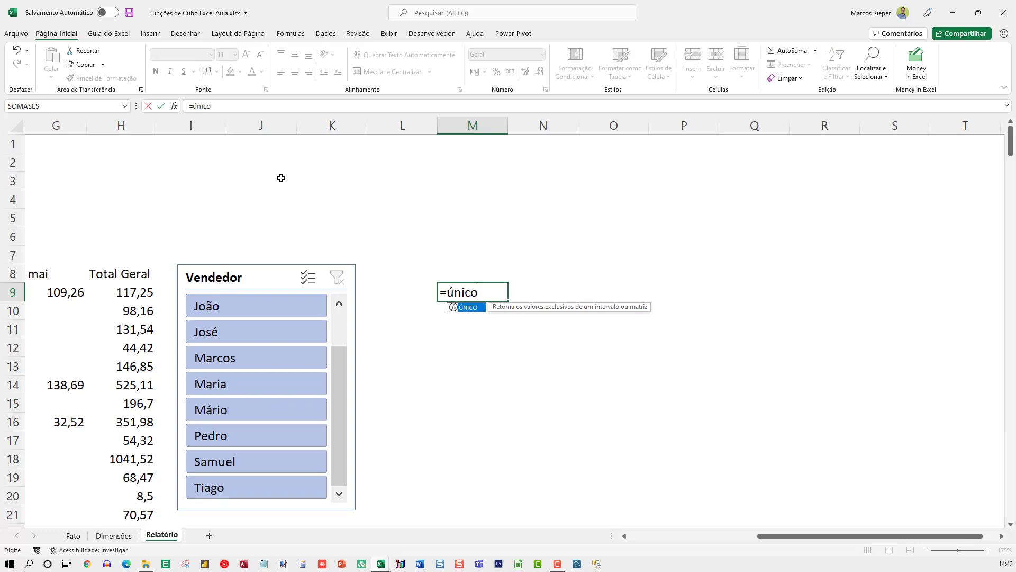
{"action": "type", "text": "("}
- Complete the ÚNICO formula in M9 using the report's city labels B9:B257, excluding the Total Geral row
{"action": "key", "text": "Left"}
{"action": "key", "text": "Left"}
{"action": "key", "text": "Left"}
{"action": "key", "text": "Left"}
{"action": "key", "text": "Left"}
{"action": "key", "text": "Left"}
{"action": "key", "text": "Left"}
{"action": "key", "text": "Left"}
{"action": "key", "text": "Left"}
{"action": "key", "text": "Left"}
{"action": "key", "text": "Left"}
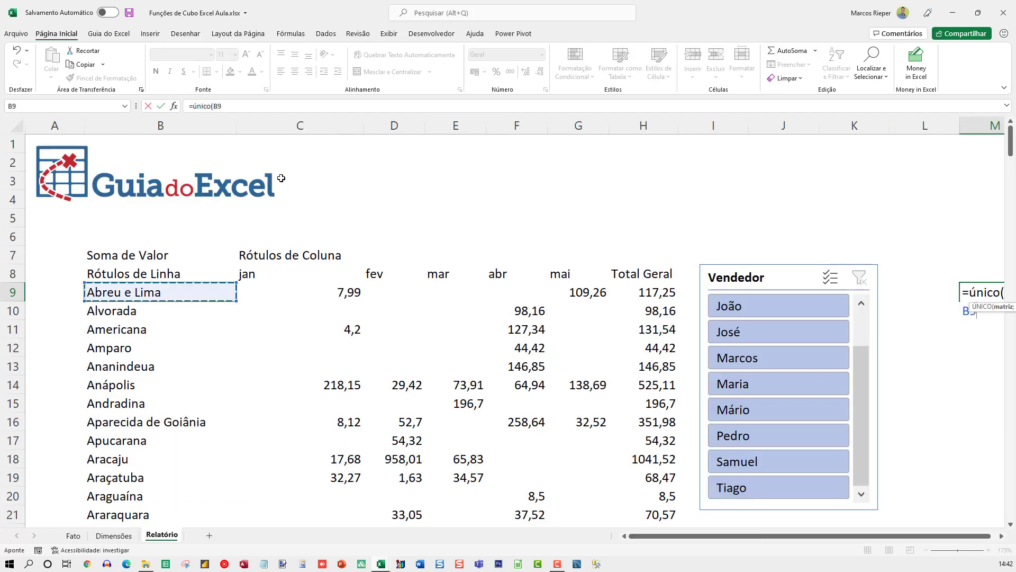
{"action": "key", "text": "ctrl+shift+Down"}
{"action": "key", "text": "shift+Up"}
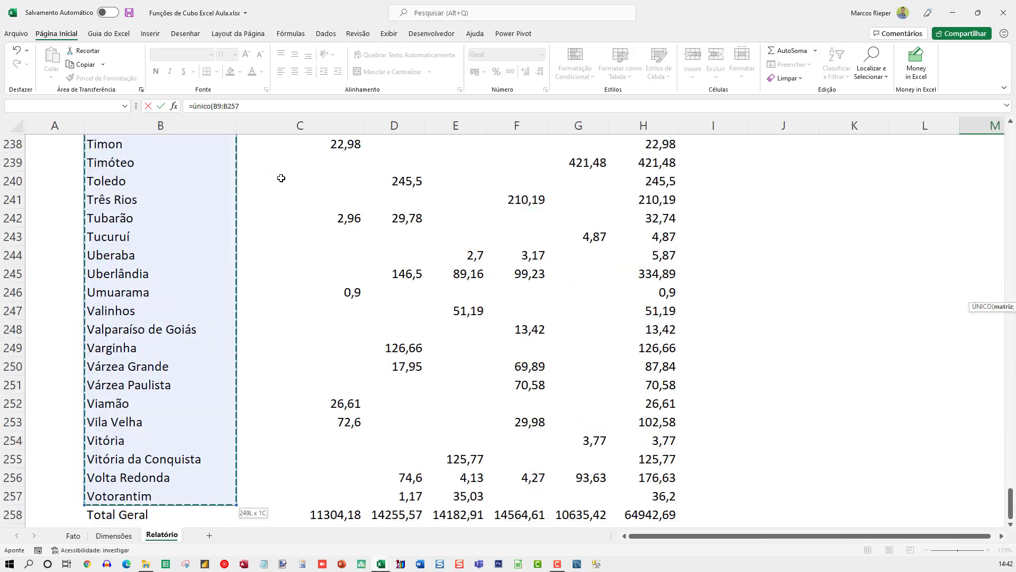
{"action": "key", "text": "Return"}
- Widen column M to fit the full city names and check the ÚNICO formula in M9
{"action": "key", "text": "Up"}
{"action": "key", "text": "Right"}
{"action": "key", "text": "Right"}
{"action": "key", "text": "Right"}
{"action": "key", "text": "Up"}
{"action": "key", "text": "Up"}
{"action": "key", "text": "Left"}
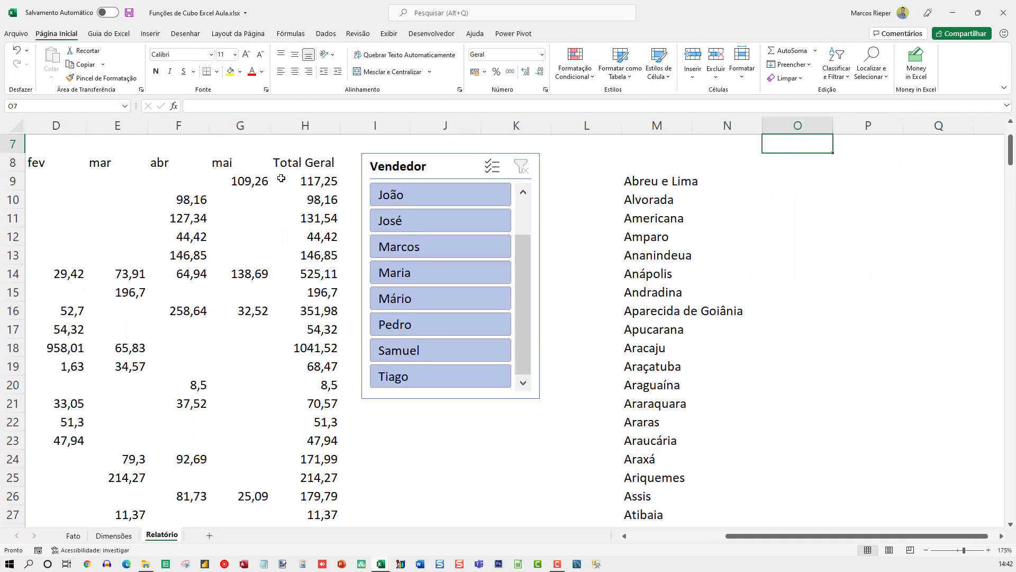
{"action": "scroll", "coordinate": [577, 249], "scroll_direction": "up", "scroll_amount": 2}
{"action": "left_click", "coordinate": [741, 290]}
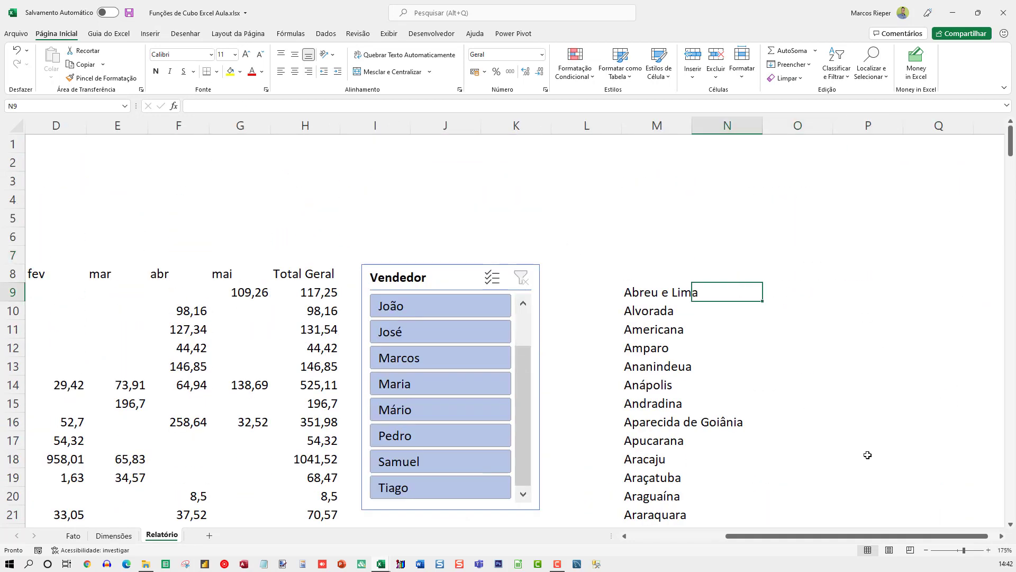
{"action": "key", "text": "Right"}
{"action": "key", "text": "Right"}
{"action": "key", "text": "Right"}
{"action": "key", "text": "Right"}
{"action": "key", "text": "Right"}
{"action": "key", "text": "Right"}
{"action": "key", "text": "Right"}
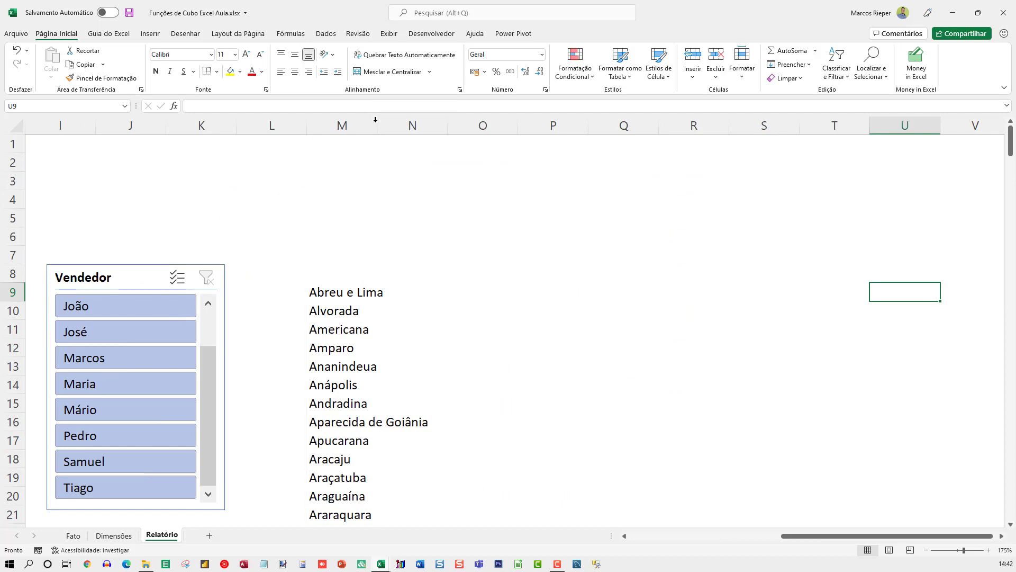
{"action": "left_click_drag", "start_coordinate": [376, 125], "coordinate": [459, 124]}
{"action": "left_click", "coordinate": [505, 291]}
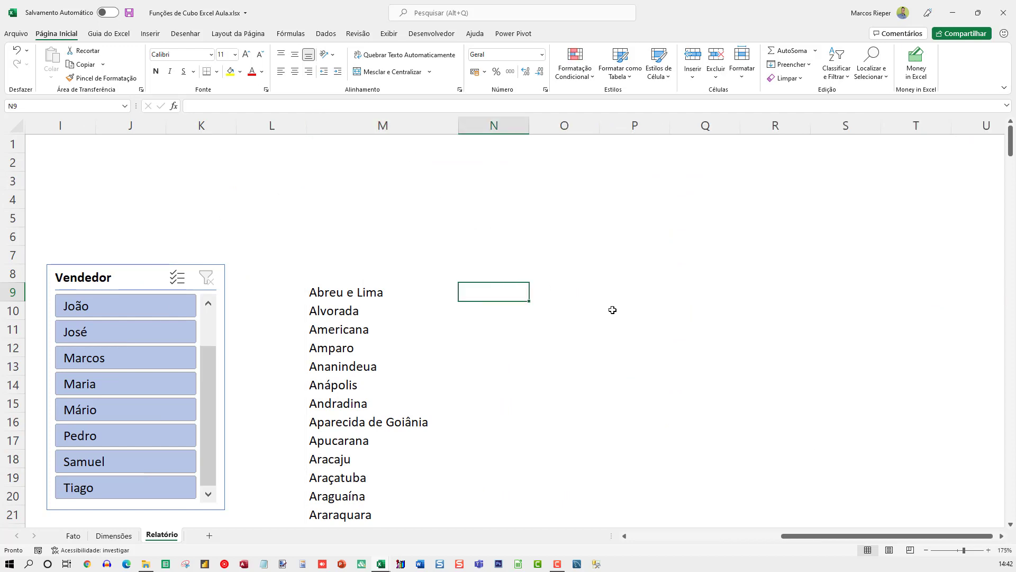
{"action": "left_click", "coordinate": [338, 295]}
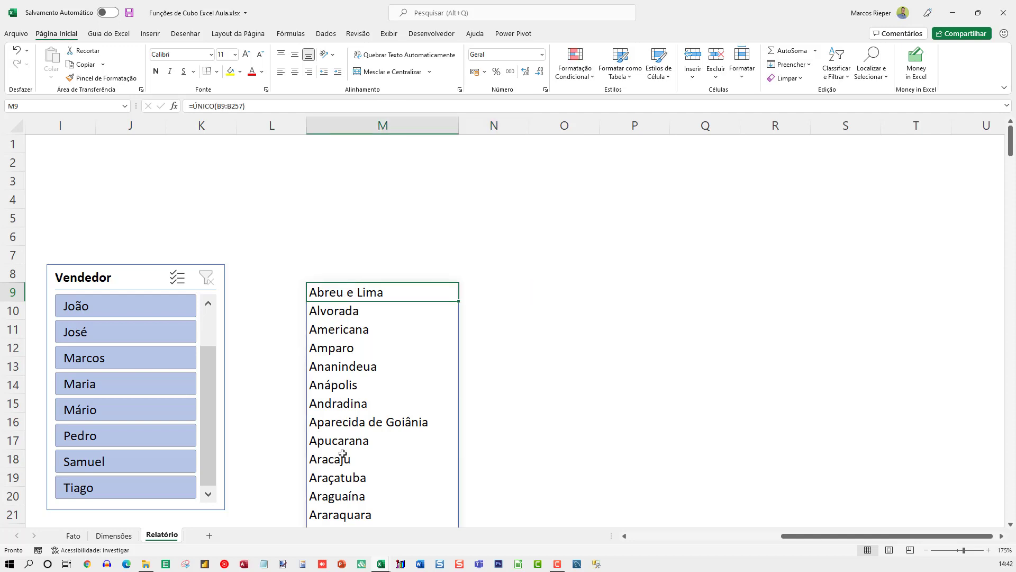
- Enter the labels Valor in O8 and Cidade in O7, beside the unique city list
{"action": "left_click", "coordinate": [541, 288]}
{"action": "left_click", "coordinate": [593, 271]}
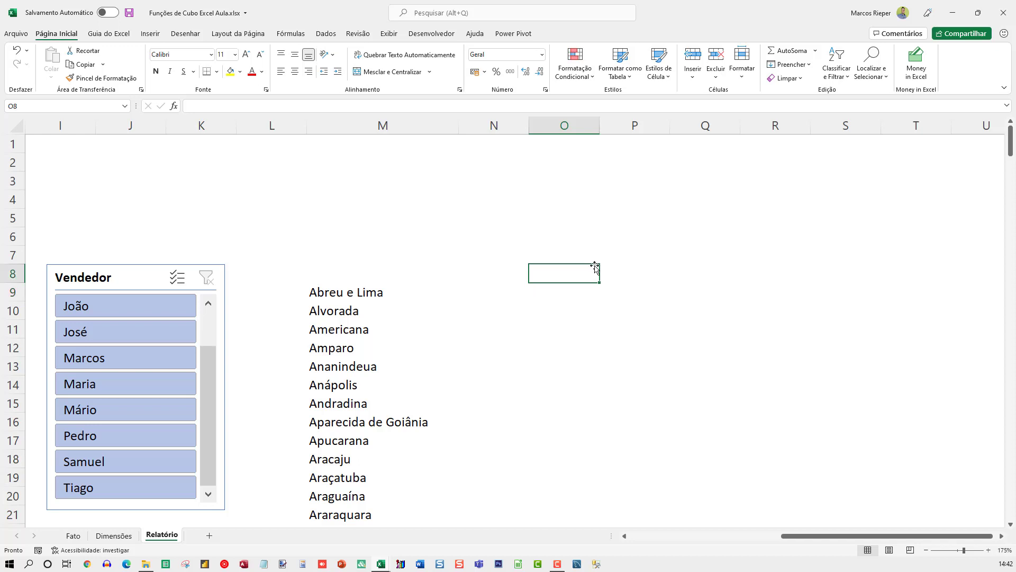
{"action": "type", "text": "Valor"}
{"action": "key", "text": "Return"}
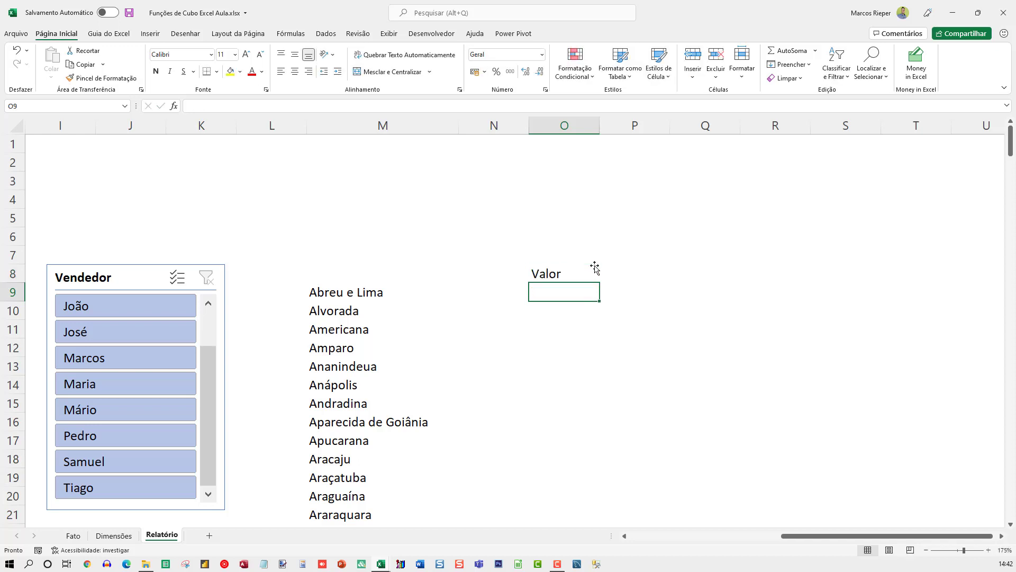
{"action": "key", "text": "Up"}
{"action": "key", "text": "Up"}
{"action": "type", "text": "Cidade"}
{"action": "key", "text": "Return"}
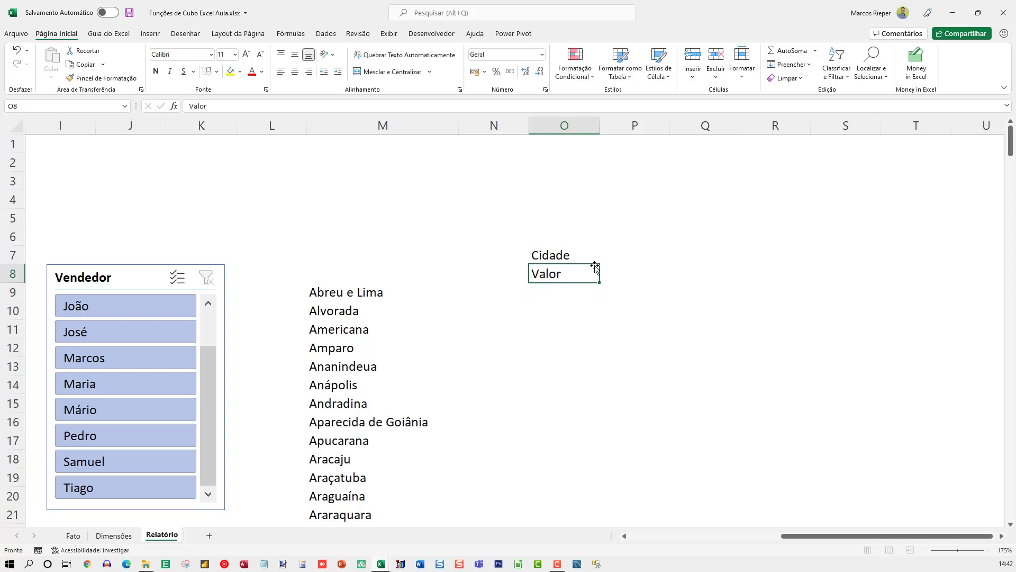
- Add data validation to P7 that allows a Lista with the spilled range =$M$9# as its source
{"action": "key", "text": "Right"}
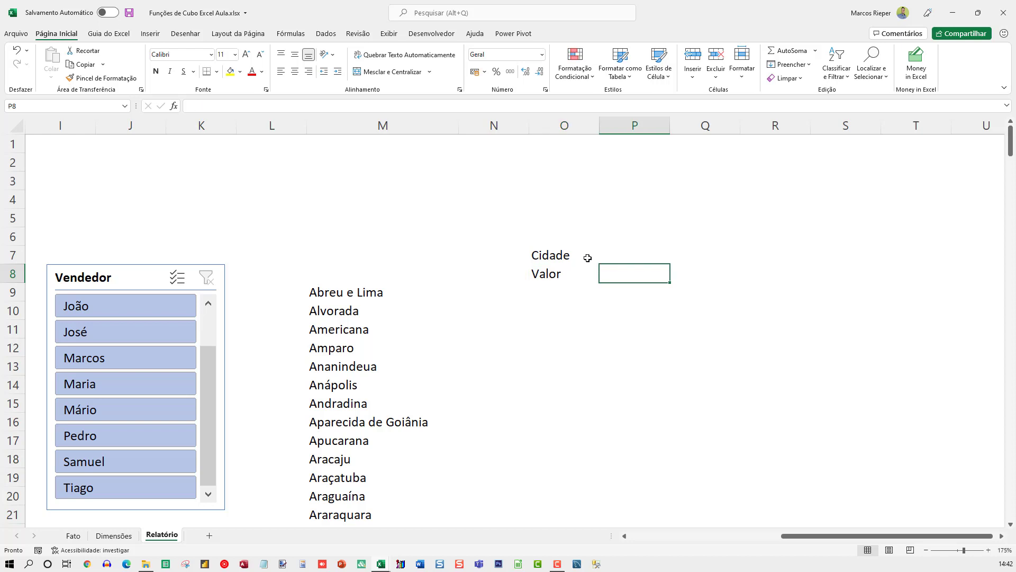
{"action": "left_click", "coordinate": [620, 255]}
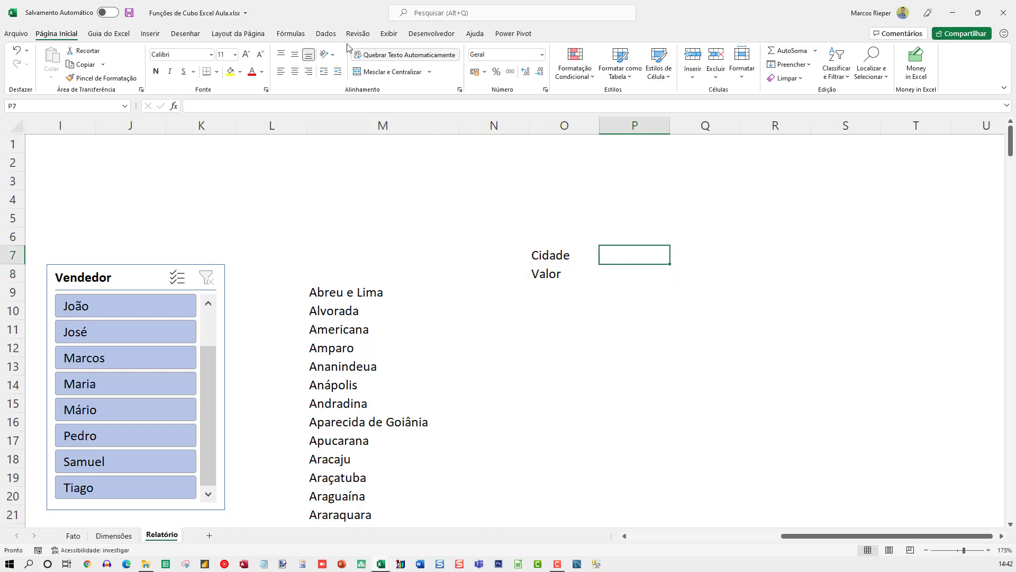
{"action": "left_click", "coordinate": [326, 33]}
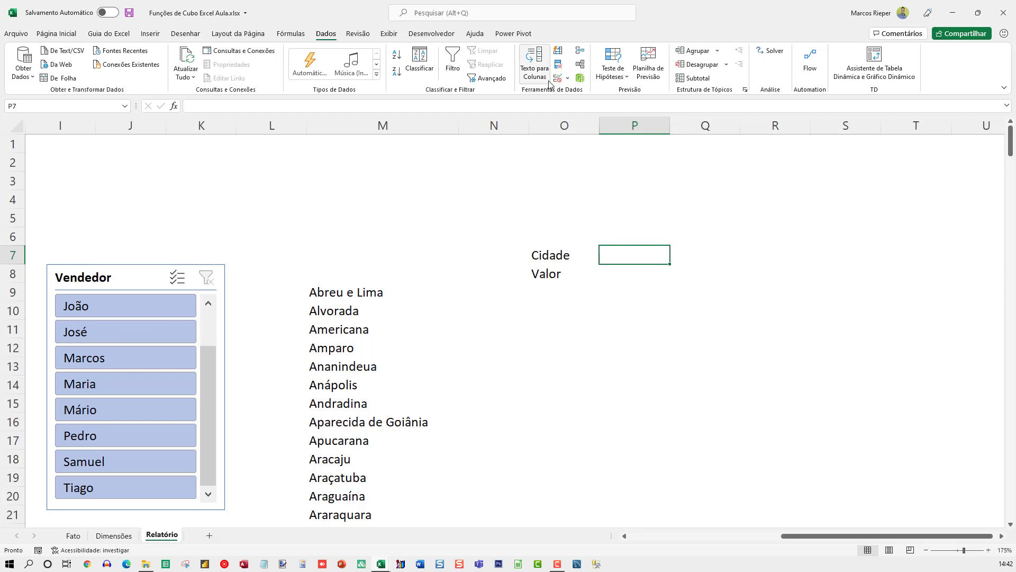
{"action": "left_click", "coordinate": [557, 82]}
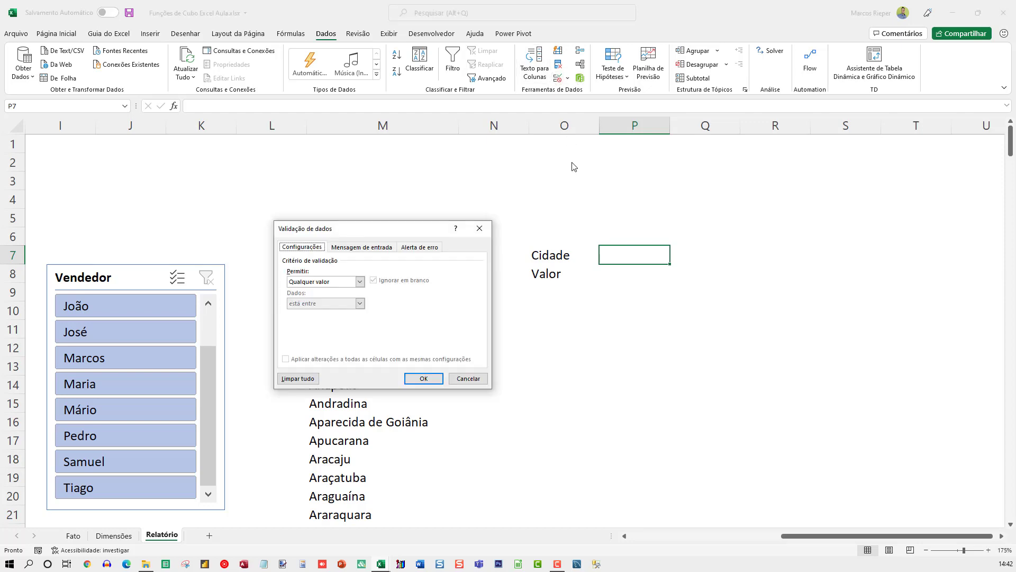
{"action": "left_click", "coordinate": [360, 281]}
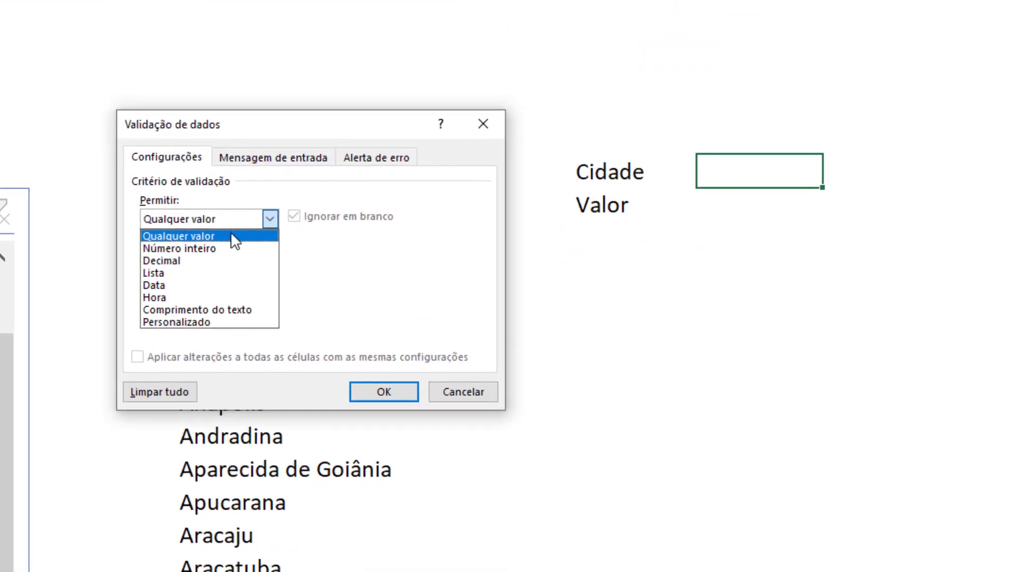
{"action": "left_click", "coordinate": [181, 273]}
{"action": "left_click_drag", "start_coordinate": [319, 123], "coordinate": [673, 0]}
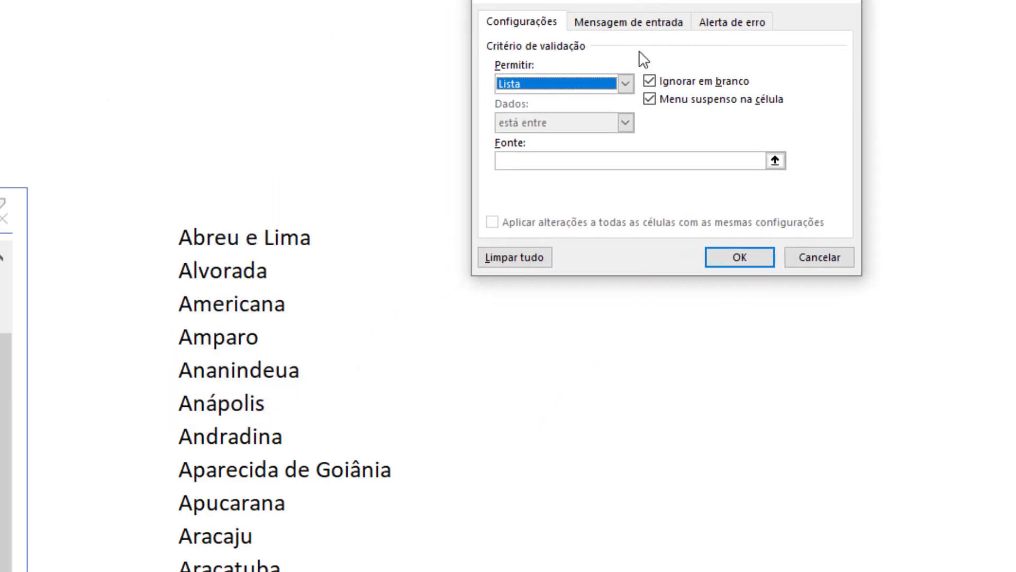
{"action": "left_click", "coordinate": [549, 162]}
{"action": "left_click", "coordinate": [233, 241]}
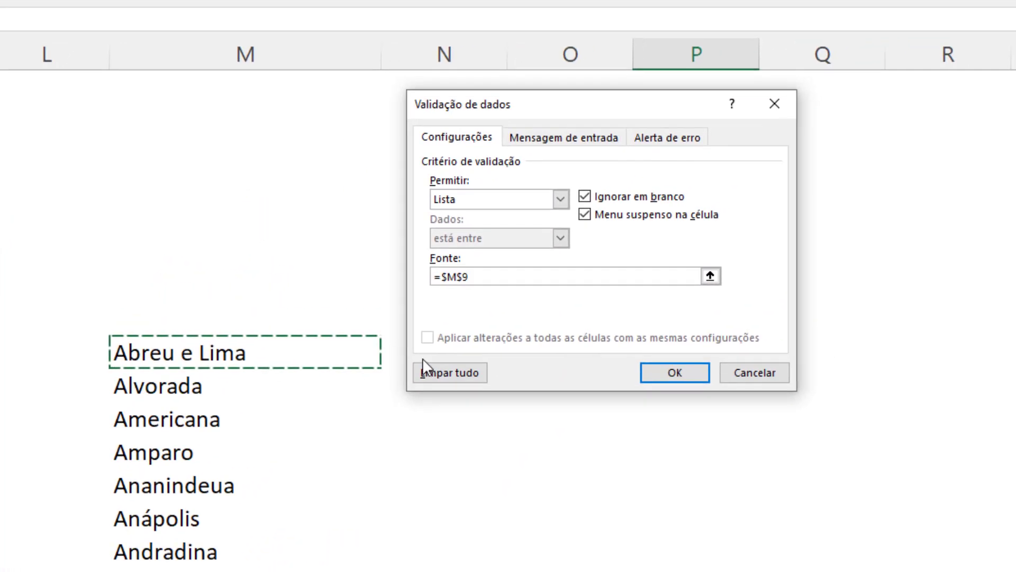
{"action": "type", "text": "#"}
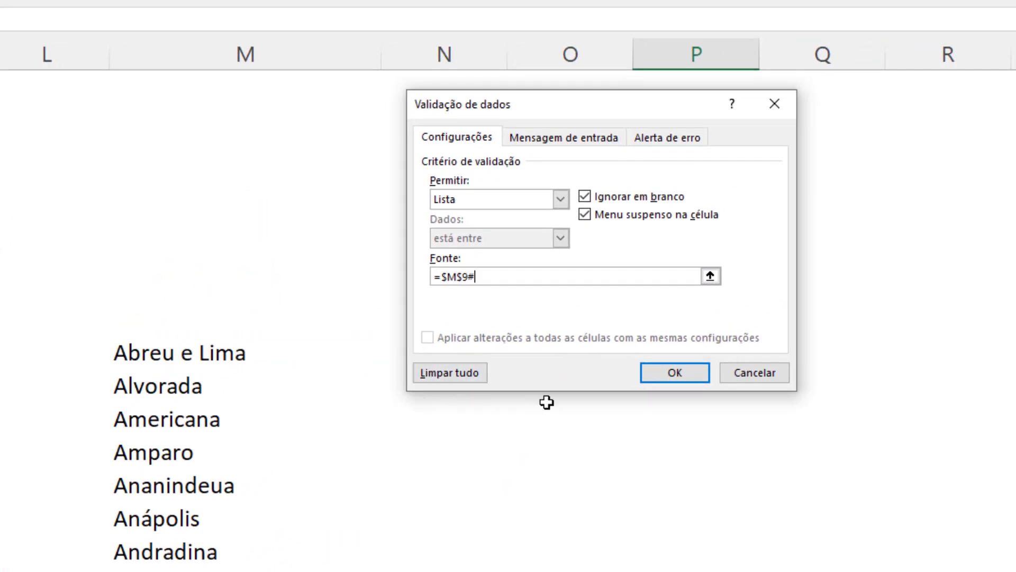
{"action": "left_click", "coordinate": [659, 372]}
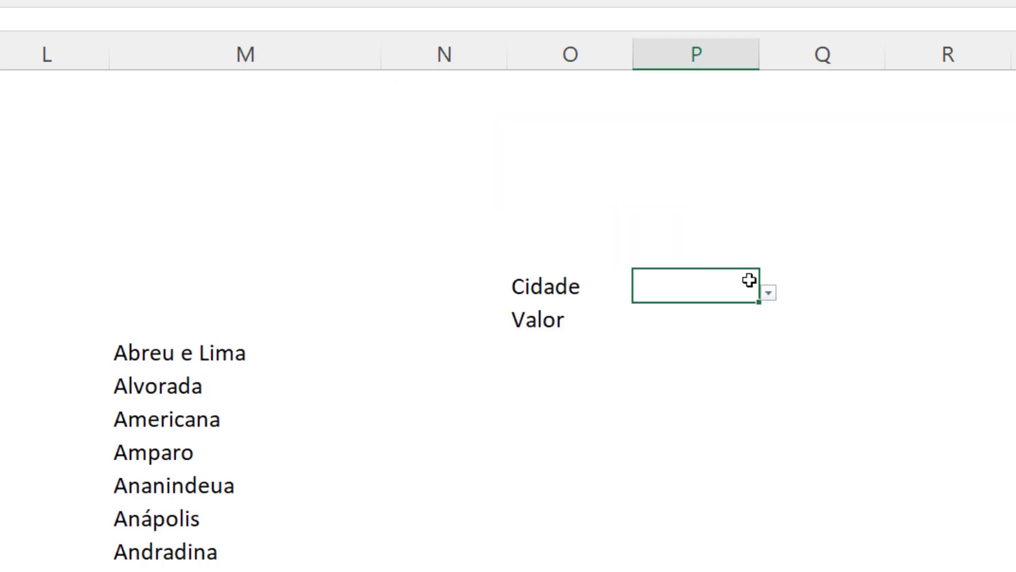
- Browse the city list in P7, choose Abreu e Lima, and widen column P to fit the name
{"action": "left_click", "coordinate": [768, 293]}
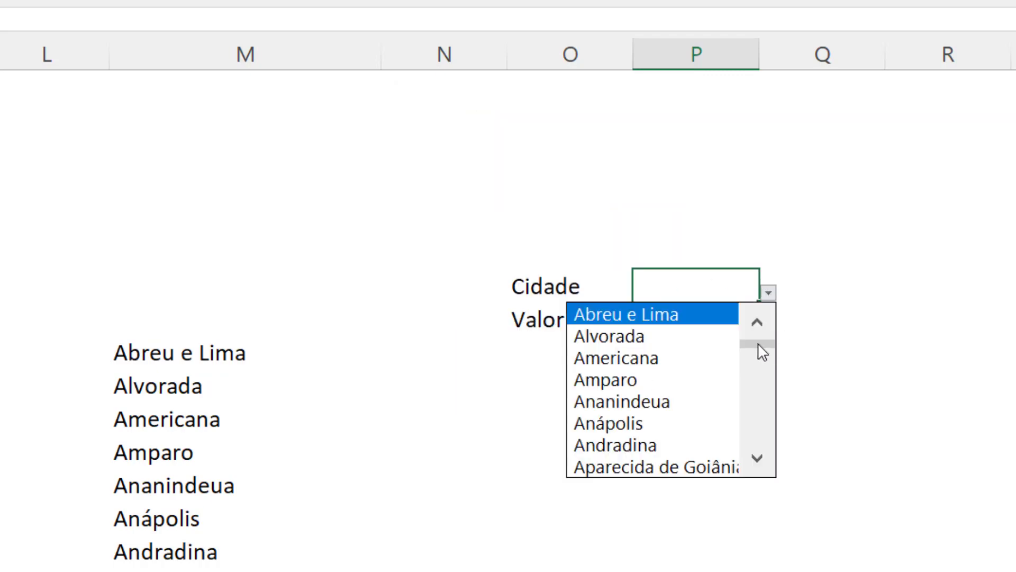
{"action": "left_click_drag", "start_coordinate": [760, 350], "coordinate": [768, 325]}
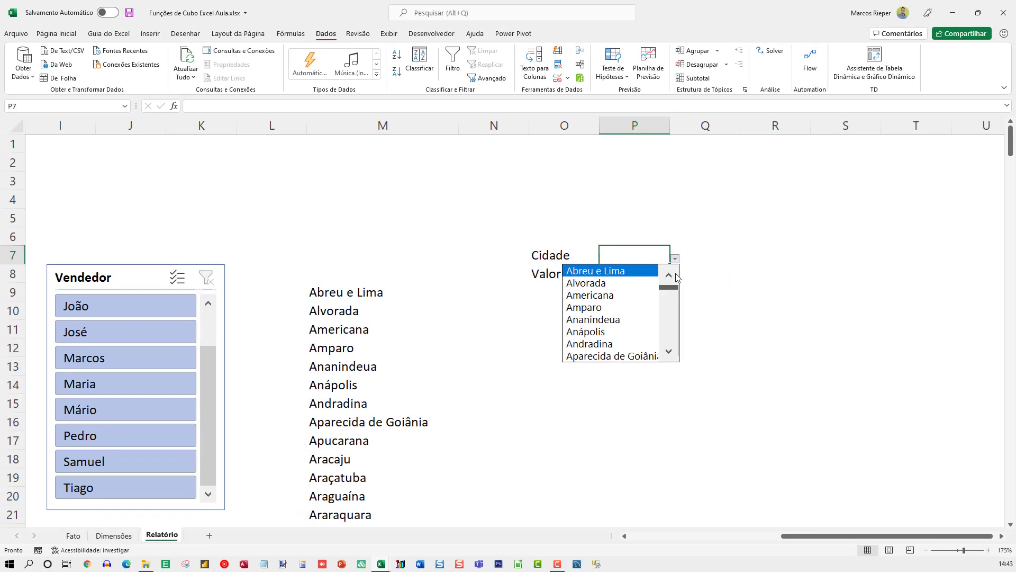
{"action": "left_click_drag", "start_coordinate": [677, 277], "coordinate": [678, 279]}
{"action": "left_click_drag", "start_coordinate": [671, 289], "coordinate": [674, 370]}
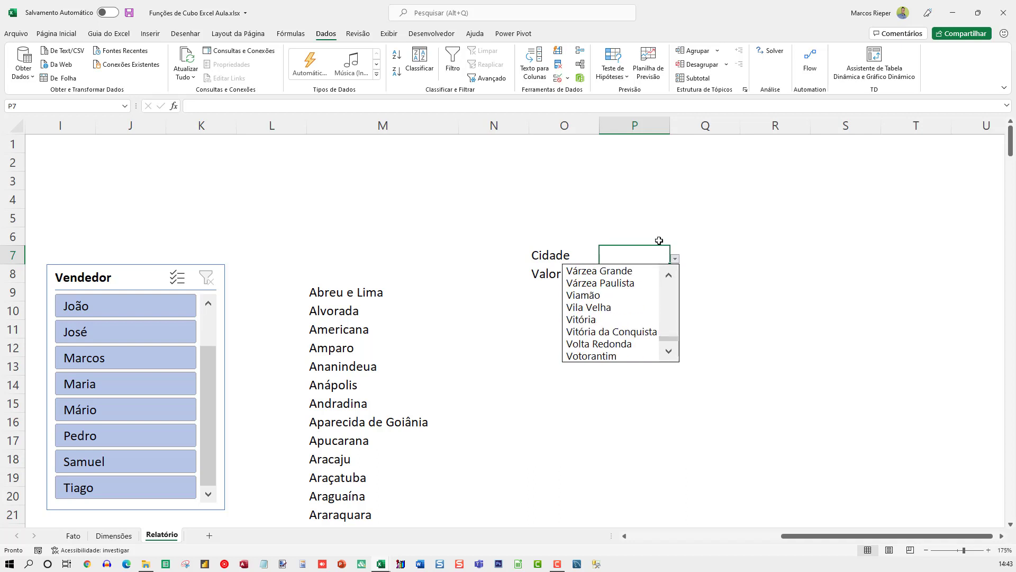
{"action": "key", "text": "Escape"}
{"action": "left_click", "coordinate": [674, 259]}
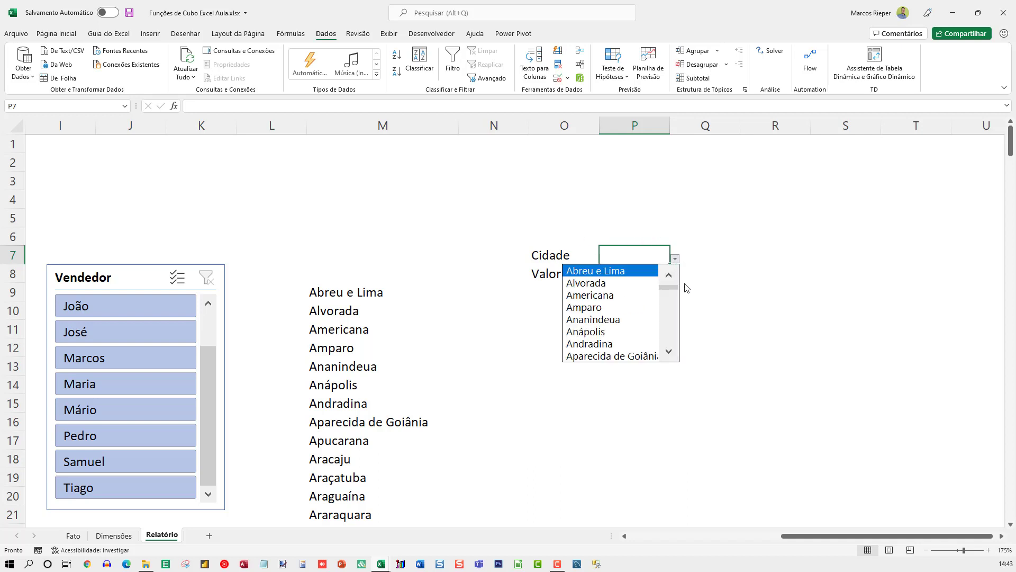
{"action": "left_click", "coordinate": [592, 271]}
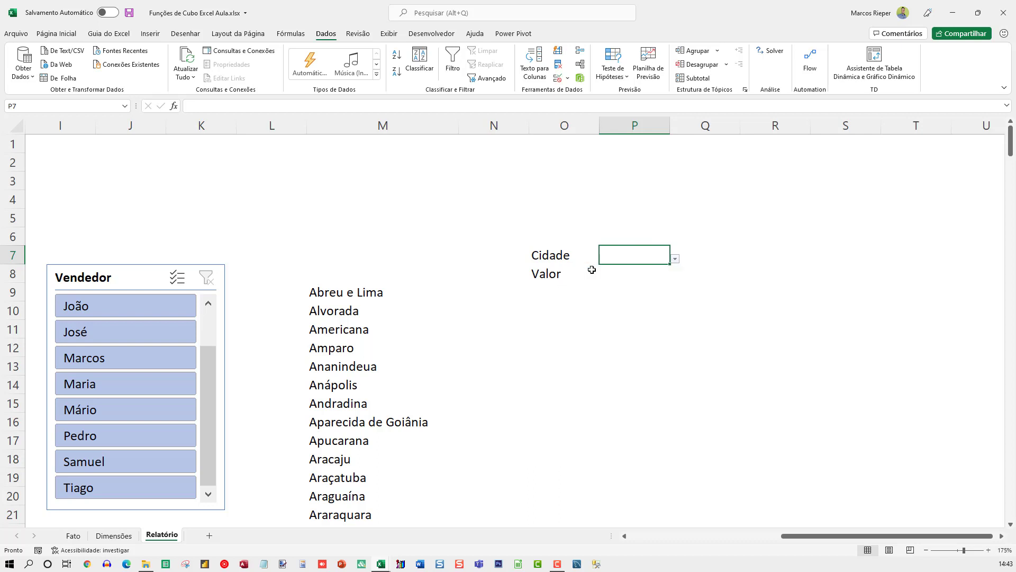
{"action": "left_click_drag", "start_coordinate": [670, 125], "coordinate": [709, 126]}
- Copy the full text of C9's VALORCUBO formula and leave the cell unchanged
{"action": "left_click", "coordinate": [654, 274]}
{"action": "key", "text": "Home"}
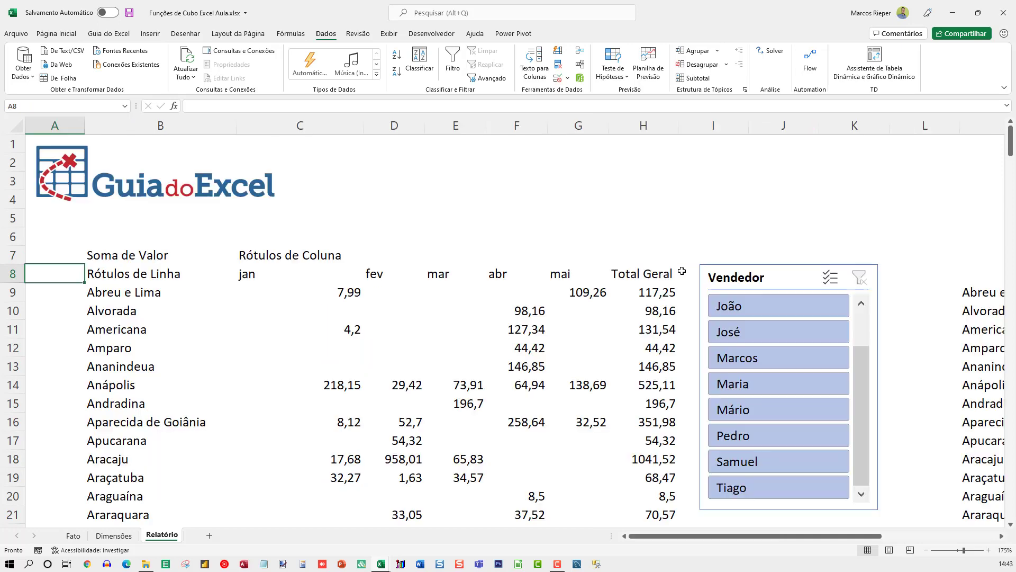
{"action": "key", "text": "Right"}
{"action": "key", "text": "Down"}
{"action": "key", "text": "Right"}
{"action": "key", "text": "F2"}
{"action": "key", "text": "ctrl+shift+Home"}
{"action": "key", "text": "ctrl+c"}
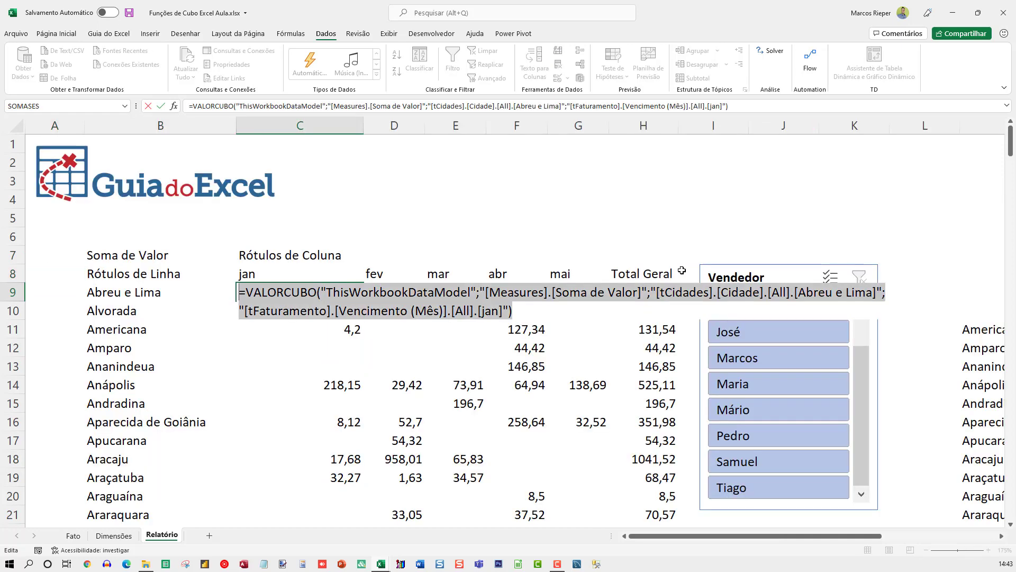
{"action": "key", "text": "Escape"}
- Paste the copied VALORCUBO formula text into P8, beside the Valor label
{"action": "key", "text": "Right"}
{"action": "key", "text": "Right"}
{"action": "key", "text": "Right"}
{"action": "key", "text": "Right"}
{"action": "key", "text": "Right"}
{"action": "key", "text": "Right"}
{"action": "key", "text": "Right"}
{"action": "key", "text": "Right"}
{"action": "key", "text": "Right"}
{"action": "key", "text": "Right"}
{"action": "key", "text": "Right"}
{"action": "key", "text": "Right"}
{"action": "key", "text": "Right"}
{"action": "key", "text": "Right"}
{"action": "key", "text": "Right"}
{"action": "key", "text": "Right"}
{"action": "key", "text": "Right"}
{"action": "key", "text": "Right"}
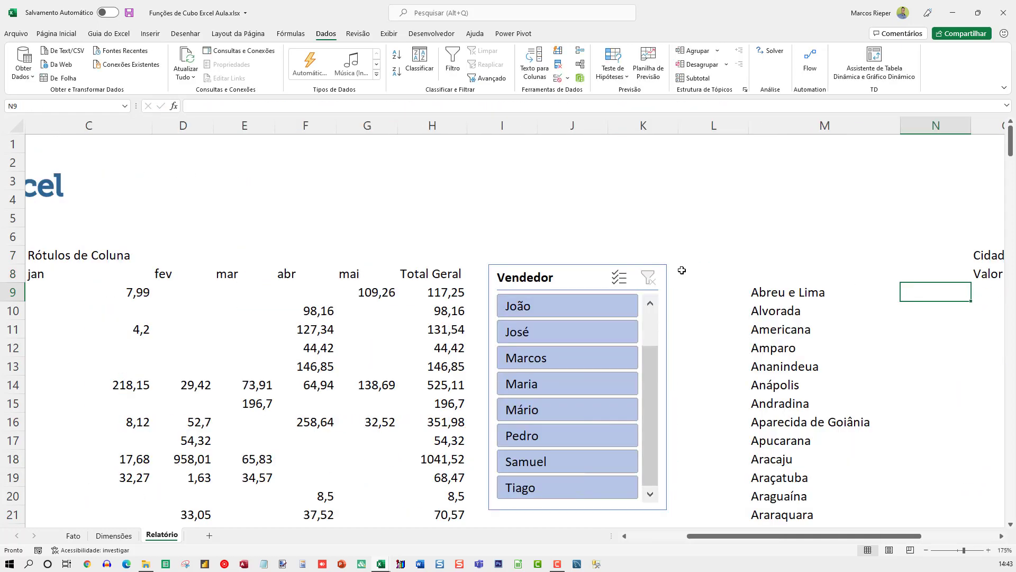
{"action": "key", "text": "Right"}
{"action": "key", "text": "Right"}
{"action": "key", "text": "Right"}
{"action": "key", "text": "Left"}
{"action": "key", "text": "Left"}
{"action": "key", "text": "Left"}
{"action": "key", "text": "Left"}
{"action": "key", "text": "Left"}
{"action": "key", "text": "Left"}
{"action": "key", "text": "Left"}
{"action": "key", "text": "Left"}
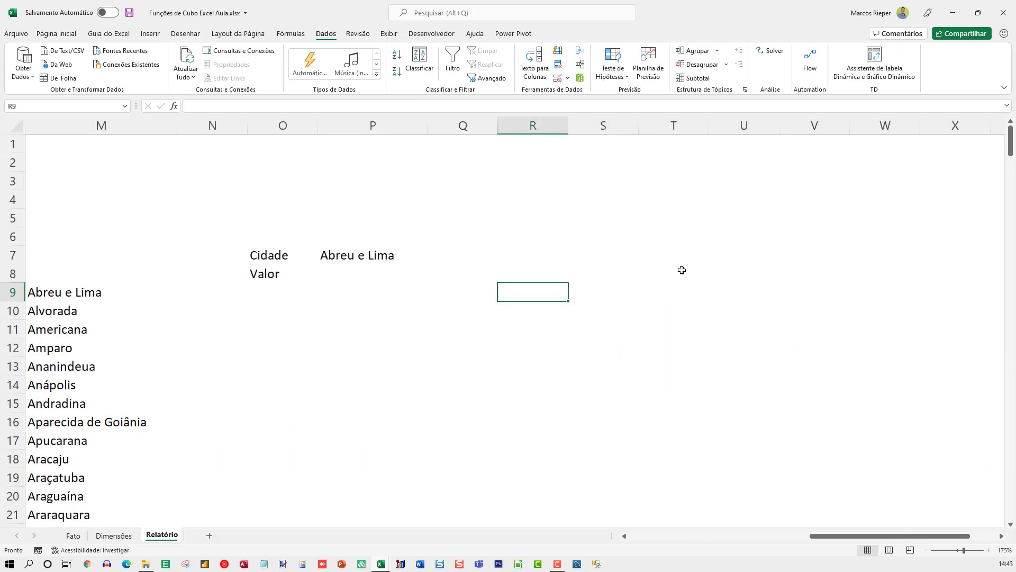
{"action": "key", "text": "Up"}
{"action": "key", "text": "F2"}
{"action": "key", "text": "ctrl+v"}
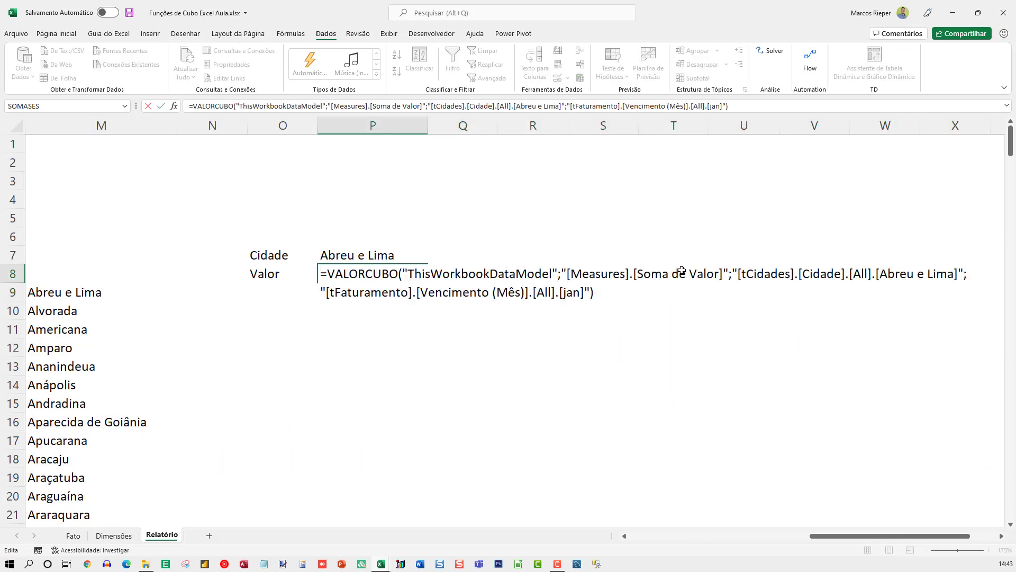
{"action": "key", "text": "ctrl+Return"}
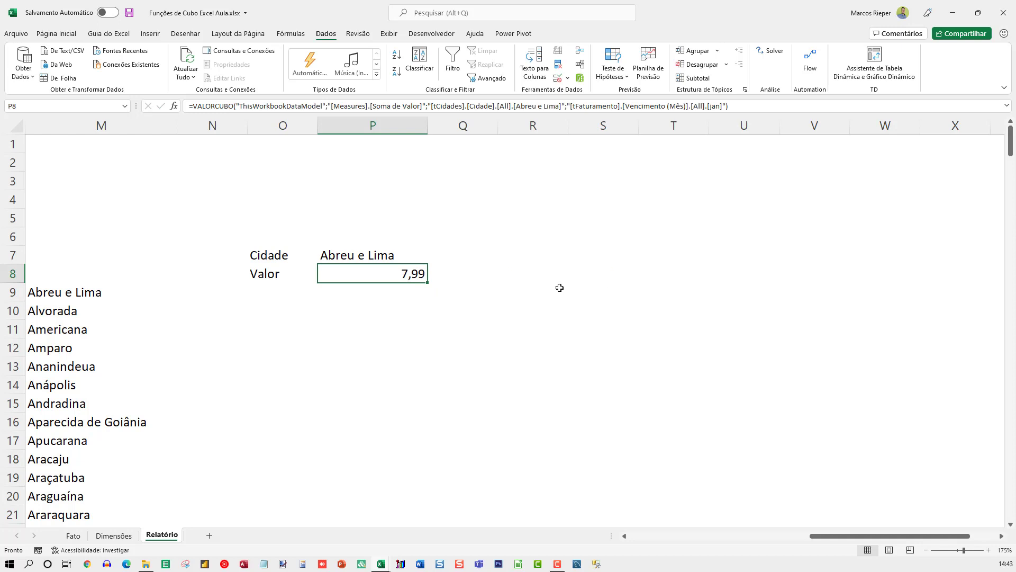
- Replace the fixed city Abreu e Lima in P8's VALORCUBO formula with the concatenated cell reference "&P7&"
{"action": "key", "text": "Right"}
{"action": "key", "text": "Right"}
{"action": "key", "text": "Right"}
{"action": "key", "text": "Right"}
{"action": "key", "text": "Right"}
{"action": "key", "text": "Right"}
{"action": "key", "text": "Right"}
{"action": "key", "text": "Right"}
{"action": "key", "text": "Right"}
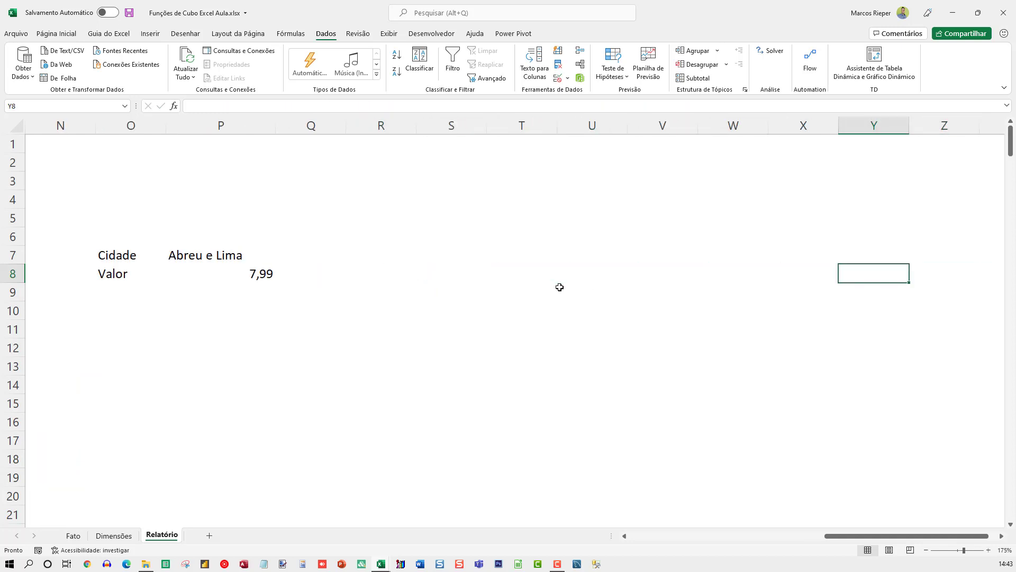
{"action": "key", "text": "Left"}
{"action": "key", "text": "Left"}
{"action": "key", "text": "Left"}
{"action": "key", "text": "Left"}
{"action": "key", "text": "Left"}
{"action": "key", "text": "Left"}
{"action": "key", "text": "Left"}
{"action": "key", "text": "Left"}
{"action": "key", "text": "Left"}
{"action": "key", "text": "Up"}
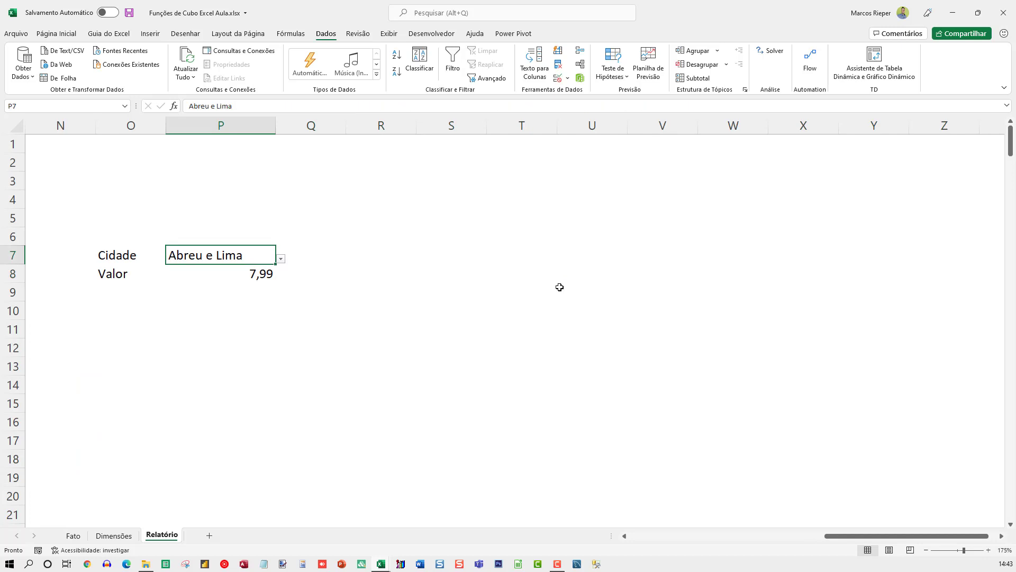
{"action": "key", "text": "Down"}
{"action": "key", "text": "F2"}
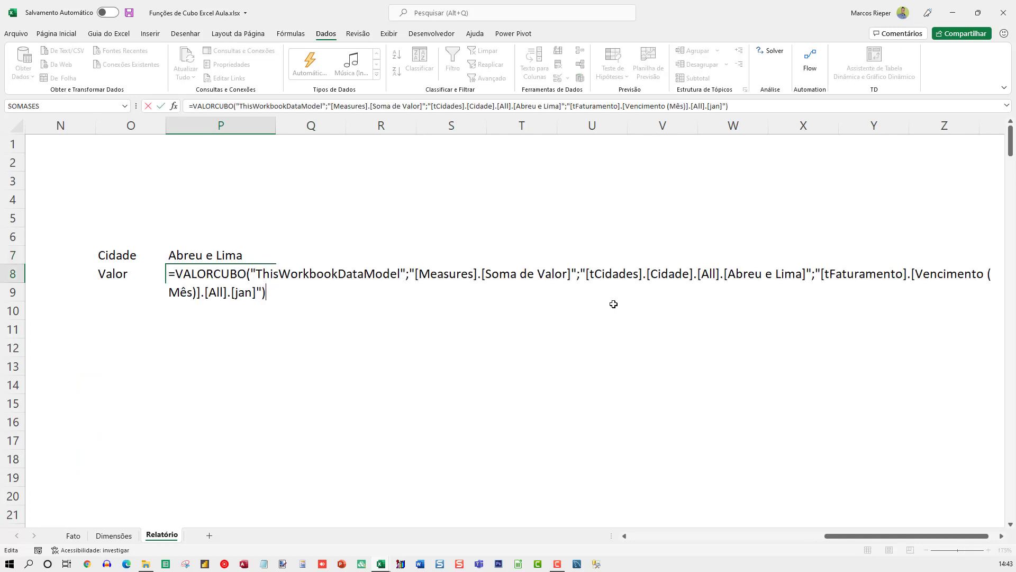
{"action": "left_click_drag", "start_coordinate": [727, 274], "coordinate": [803, 274]}
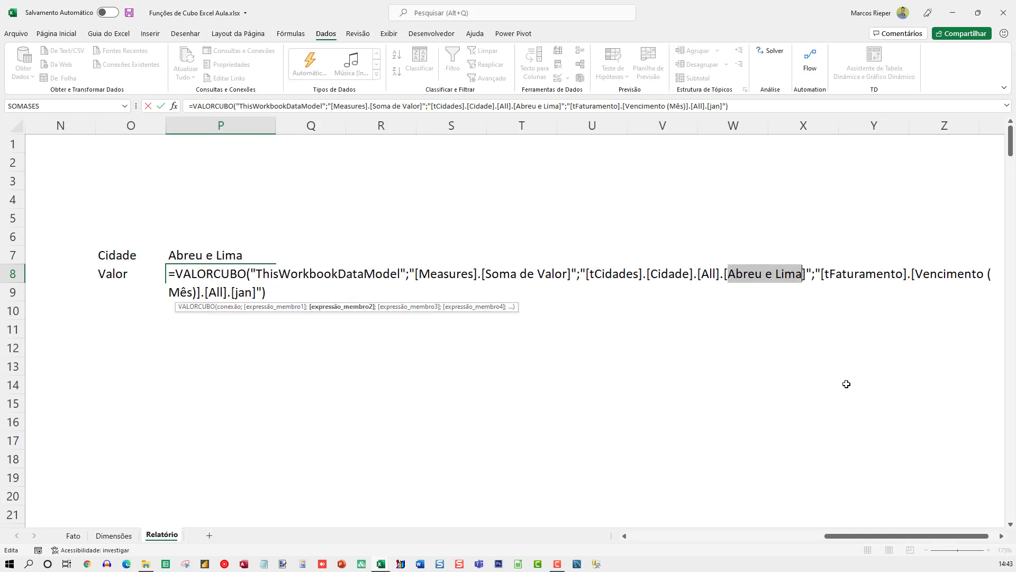
{"action": "key", "text": "Delete"}
{"action": "type", "text": "\"\""}
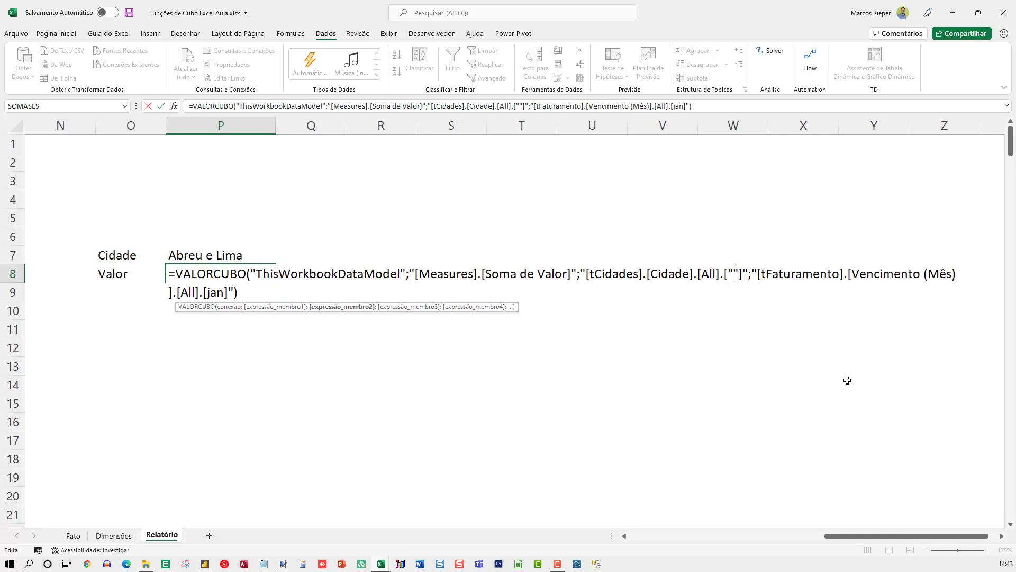
{"action": "type", "text": "&&"}
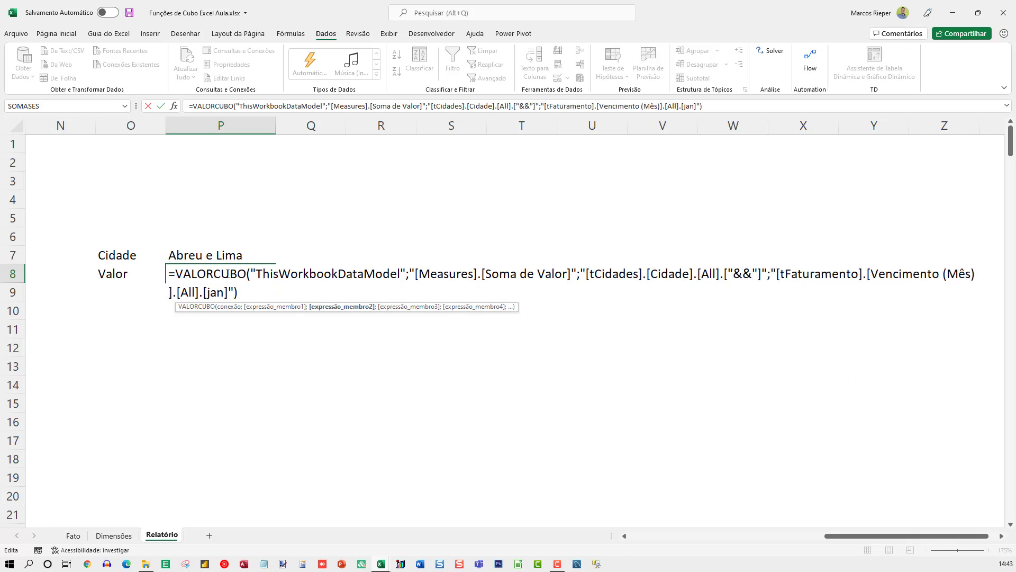
{"action": "left_click", "coordinate": [271, 259]}
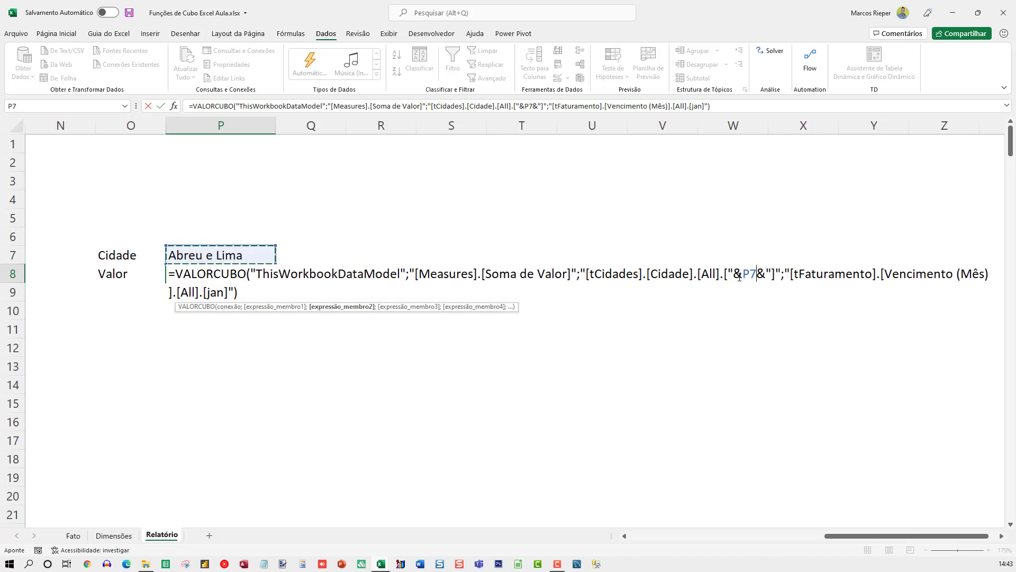
{"action": "key", "text": "Return"}
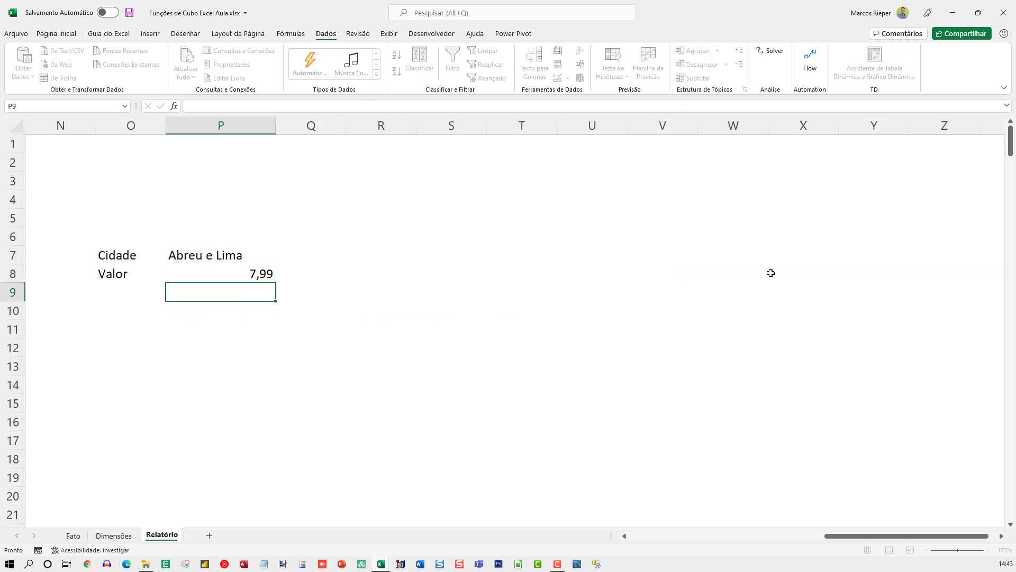
- Test the city drop-down in P7 by choosing Alvorada, Americana, Ananindeua, Andradina and finally Araçatuba
{"action": "key", "text": "Up"}
{"action": "key", "text": "Up"}
{"action": "key", "text": "alt+Down"}
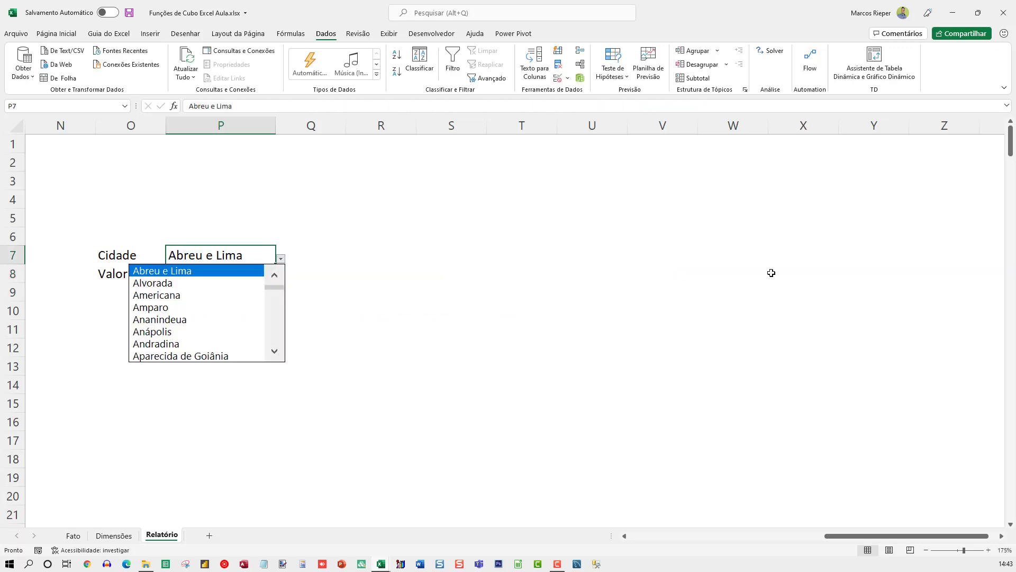
{"action": "key", "text": "Down"}
{"action": "key", "text": "Return"}
{"action": "key", "text": "alt+Down"}
{"action": "key", "text": "Down"}
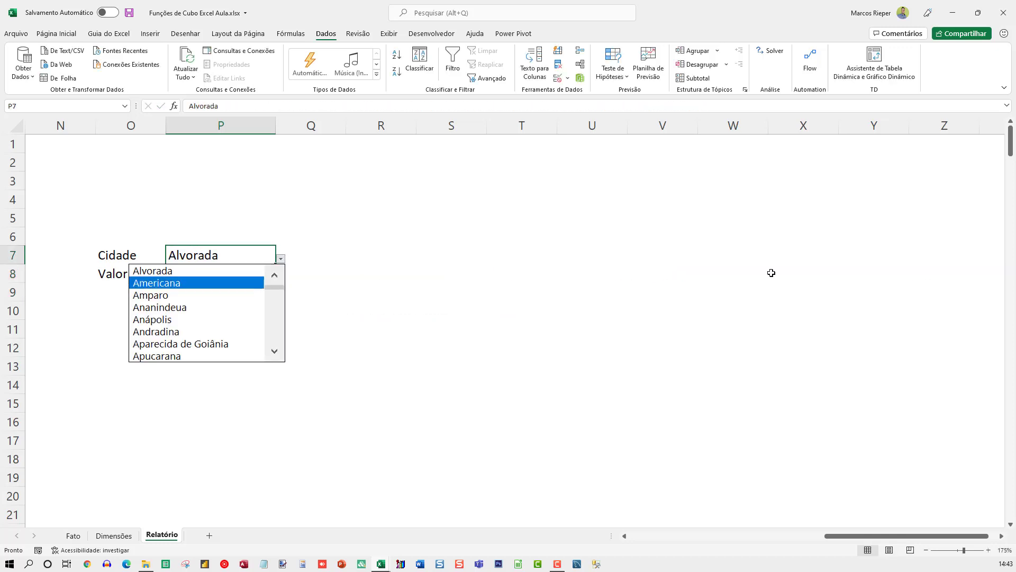
{"action": "key", "text": "Return"}
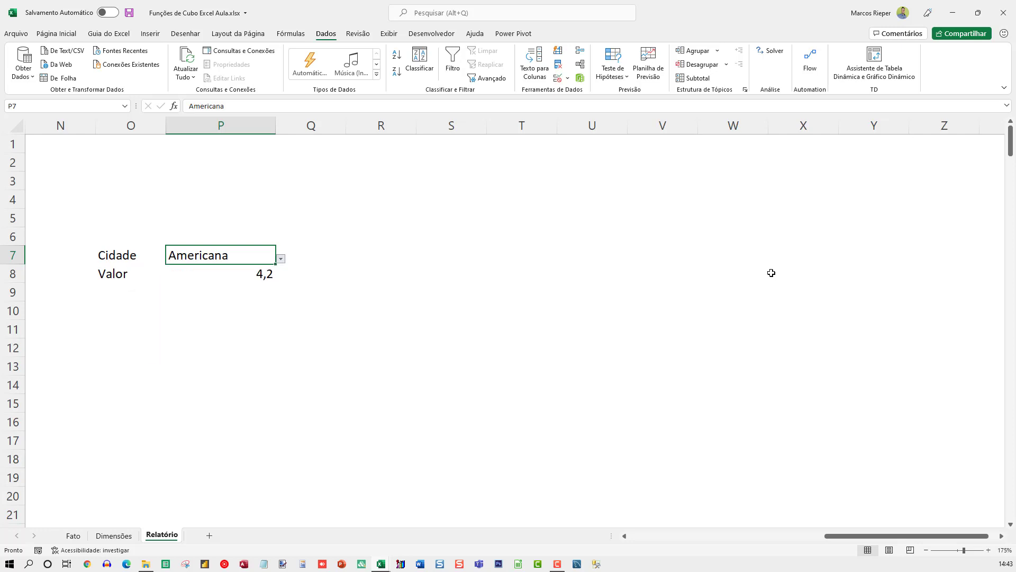
{"action": "key", "text": "alt+Down"}
{"action": "key", "text": "Down"}
{"action": "key", "text": "Return"}
{"action": "key", "text": "alt+Down"}
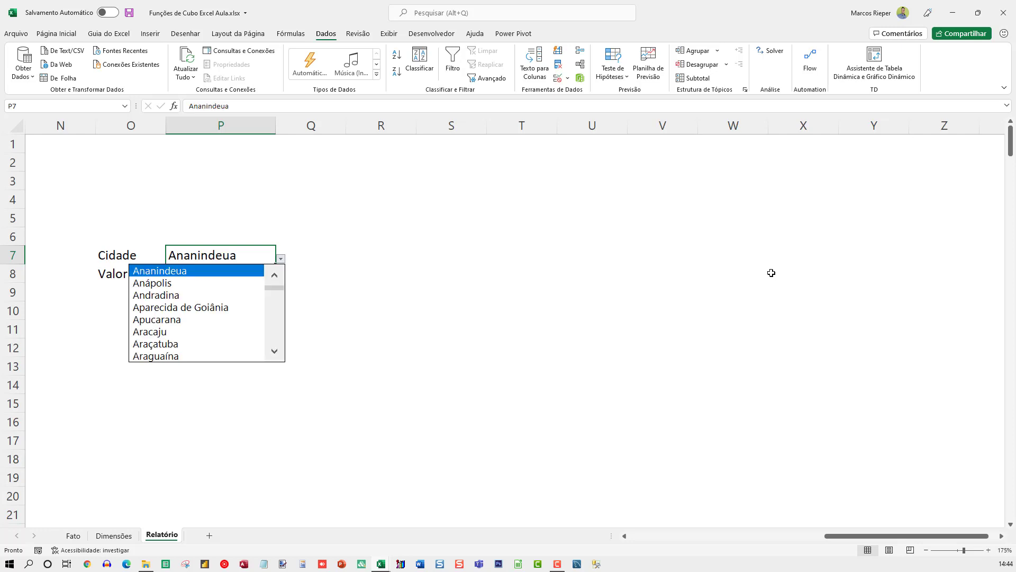
{"action": "key", "text": "Down"}
{"action": "key", "text": "Down"}
{"action": "key", "text": "Return"}
{"action": "key", "text": "alt+Down"}
{"action": "key", "text": "Down"}
{"action": "key", "text": "Down"}
{"action": "key", "text": "Down"}
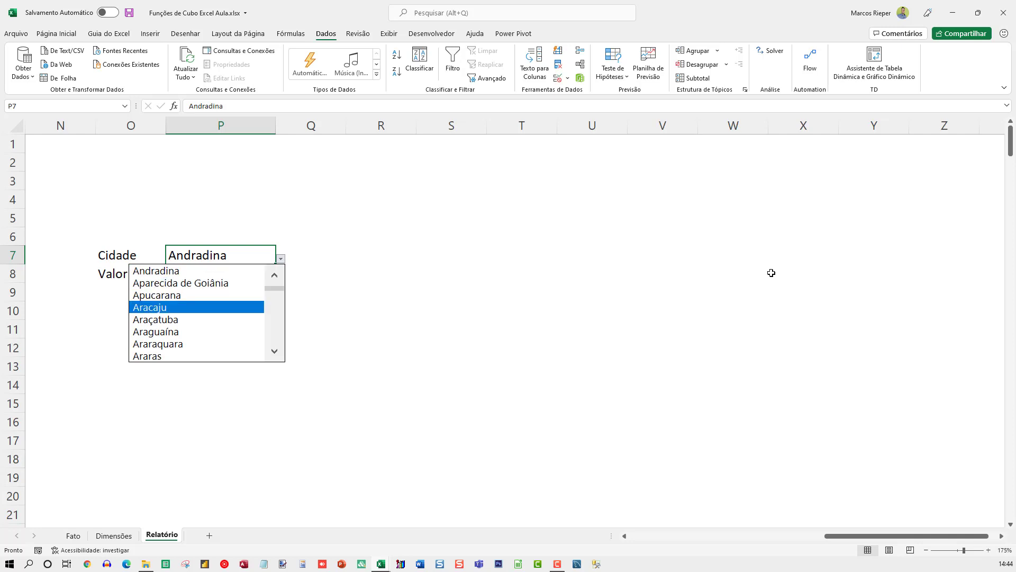
{"action": "key", "text": "Down"}
{"action": "key", "text": "Return"}
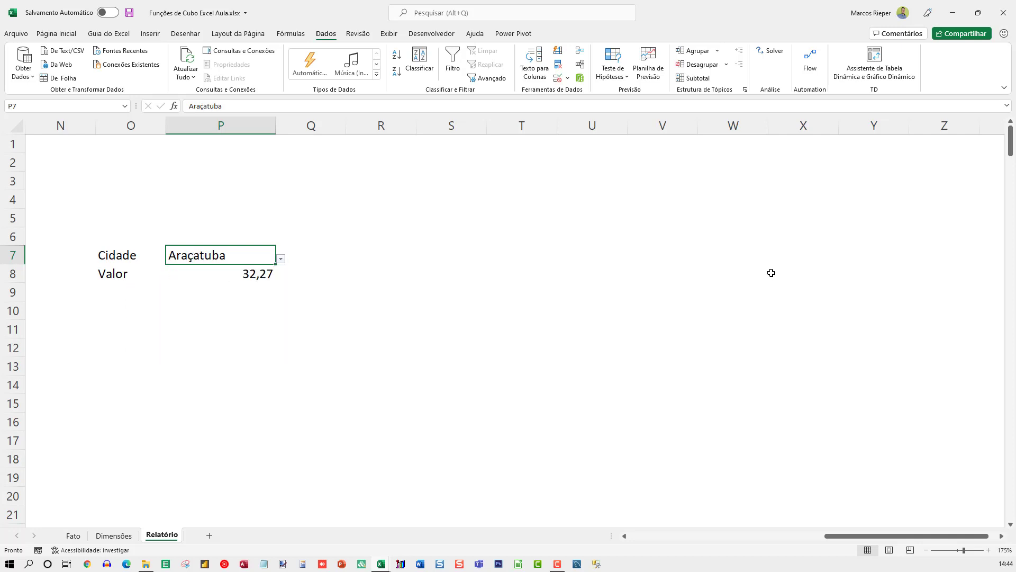
- Compare Araçatuba's jan amount in C19 of the report table with the formula result in P8
{"action": "key", "text": "shift+Home"}
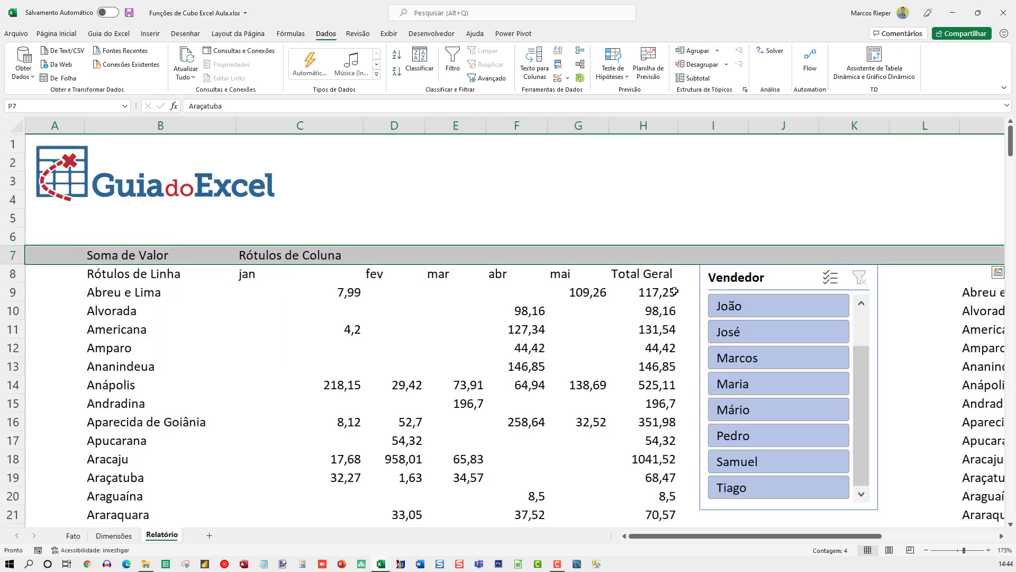
{"action": "left_click", "coordinate": [336, 474]}
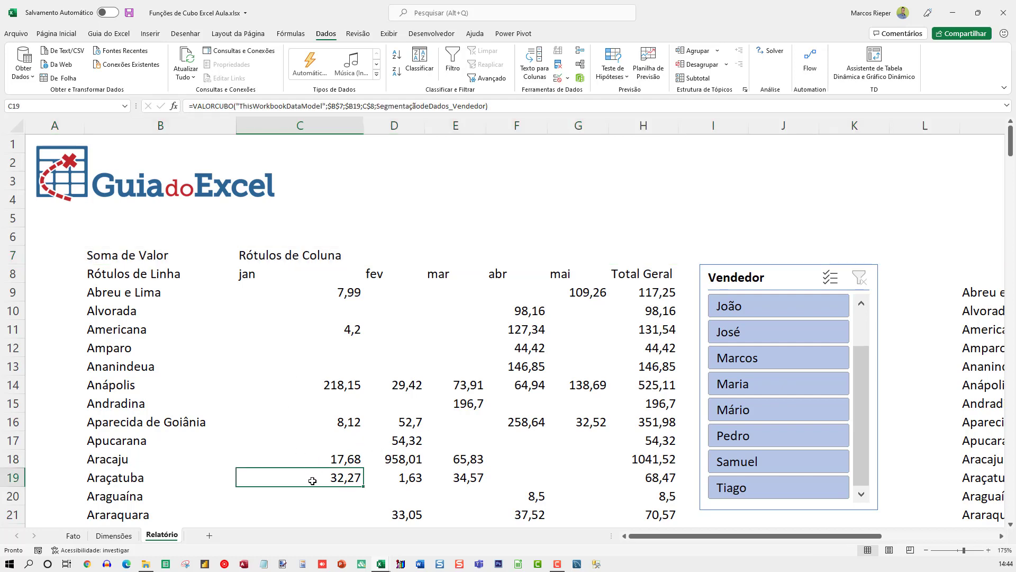
{"action": "left_click", "coordinate": [842, 219]}
{"action": "key", "text": "Right"}
{"action": "key", "text": "Right"}
{"action": "key", "text": "Right"}
{"action": "key", "text": "Right"}
{"action": "key", "text": "Right"}
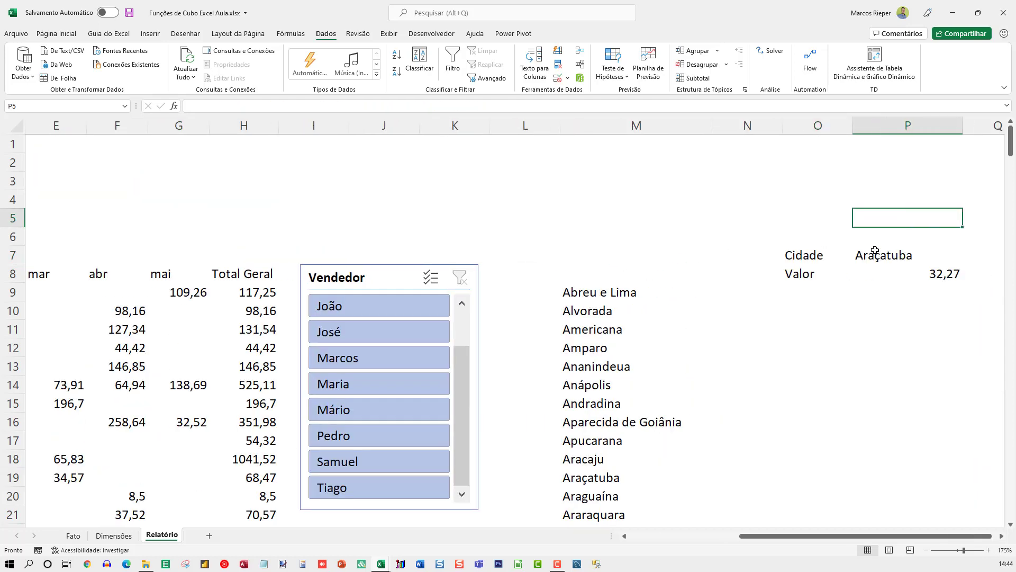
{"action": "key", "text": "Right"}
{"action": "key", "text": "Right"}
{"action": "key", "text": "Right"}
{"action": "key", "text": "Right"}
{"action": "key", "text": "Right"}
{"action": "left_click", "coordinate": [617, 270]}
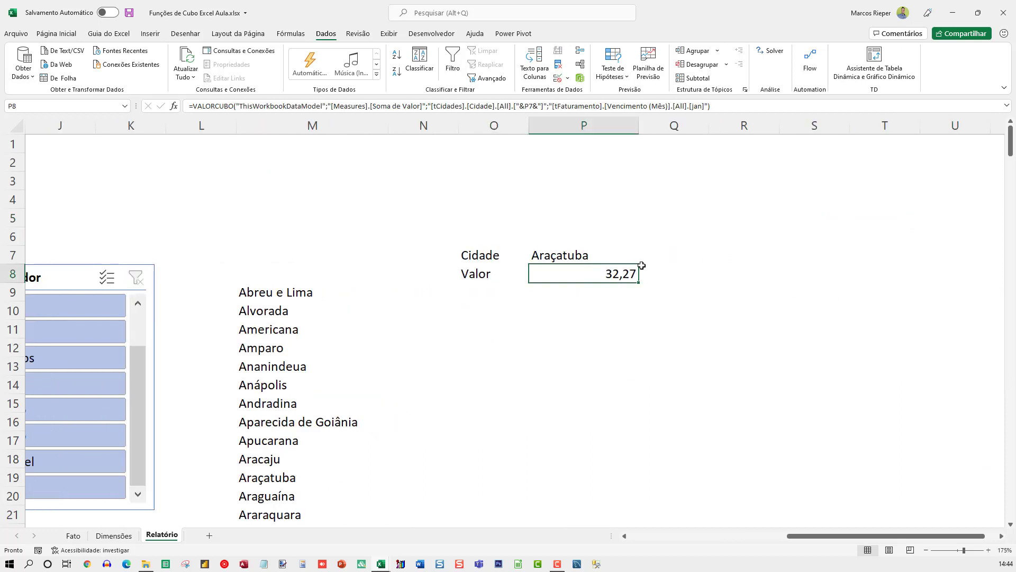
- Add the label Mês in O6, directly above the Cidade label
{"action": "key", "text": "Up"}
{"action": "key", "text": "Left"}
{"action": "key", "text": "Up"}
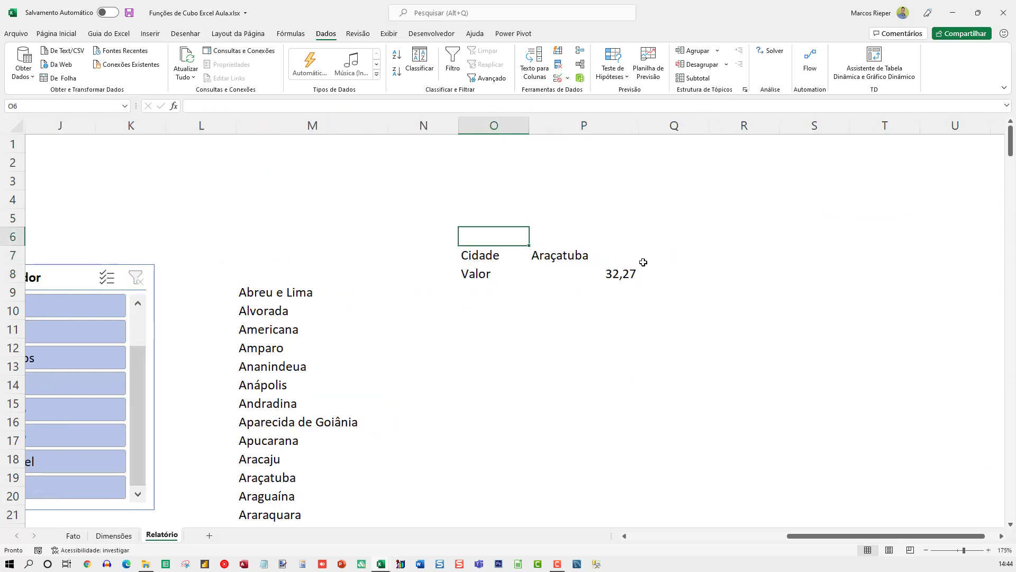
{"action": "type", "text": "m"}
{"action": "key", "text": "BackSpace"}
{"action": "type", "text": "Mês"}
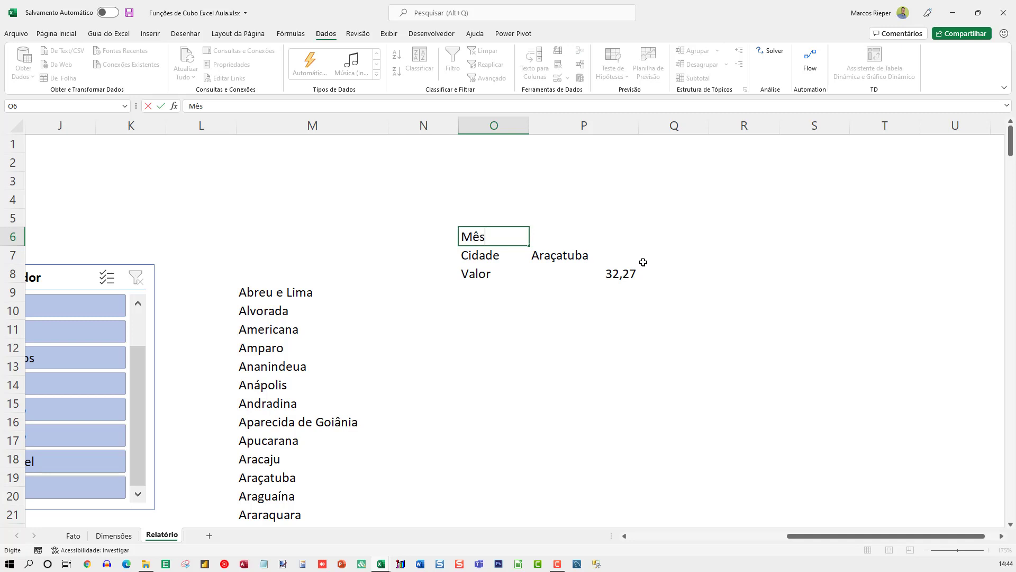
{"action": "key", "text": "Tab"}
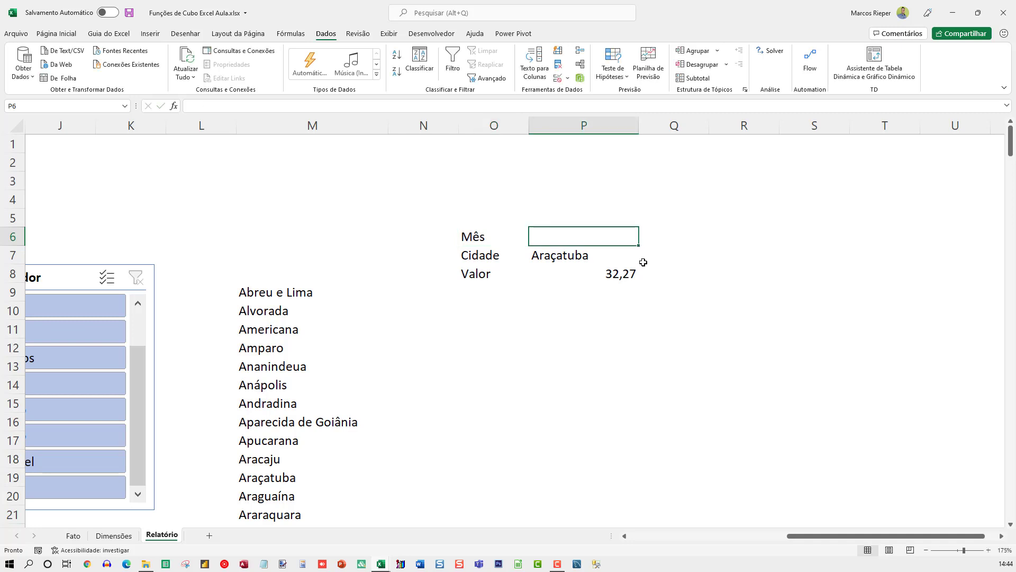
- Replace the fixed month jan in P8's VALORCUBO formula with the concatenated cell reference "&P6&"
{"action": "key", "text": "Down"}
{"action": "key", "text": "Down"}
{"action": "key", "text": "F2"}
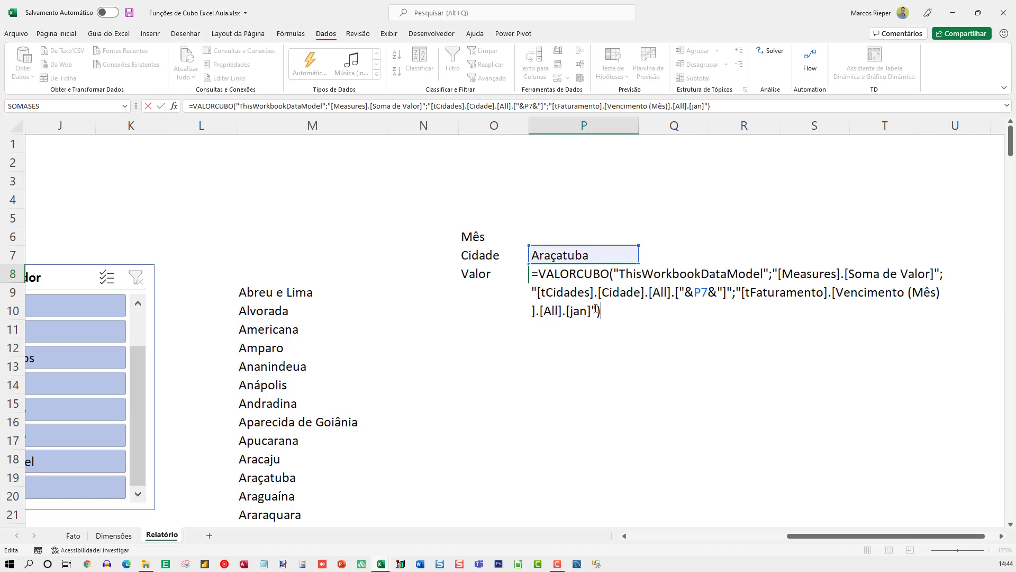
{"action": "left_click_drag", "start_coordinate": [570, 311], "coordinate": [589, 311]}
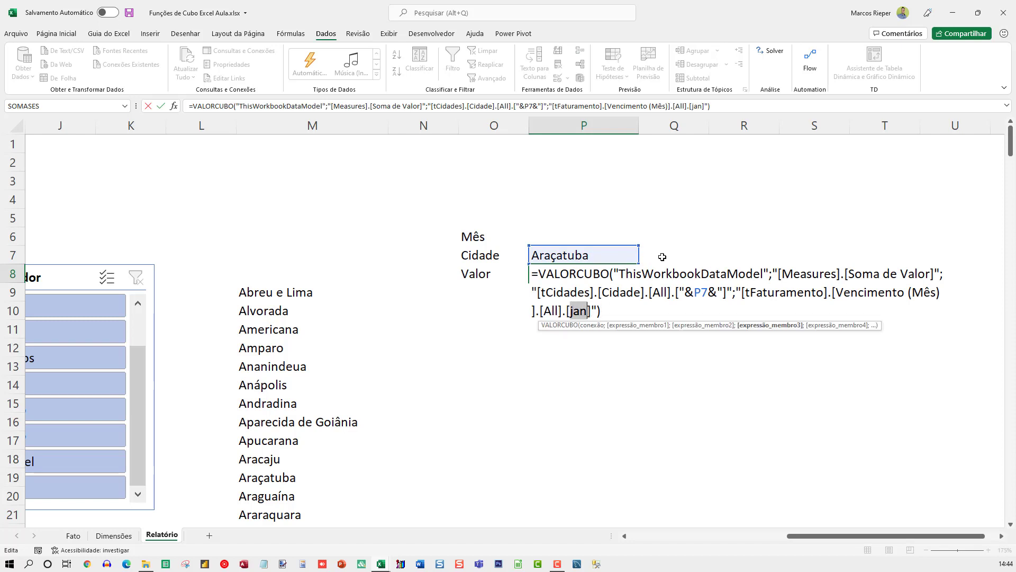
{"action": "key", "text": "BackSpace"}
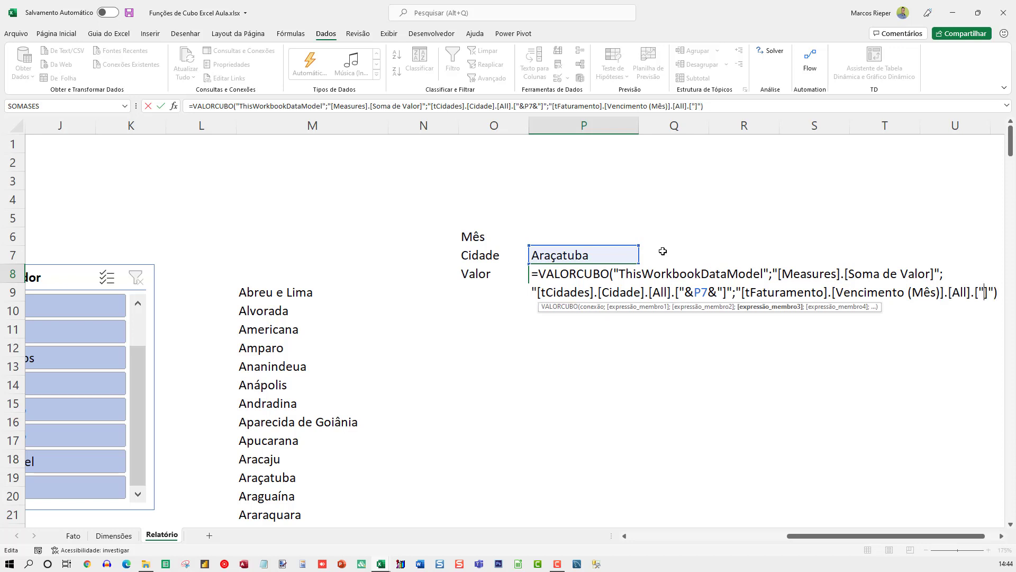
{"action": "type", "text": "\"&&"}
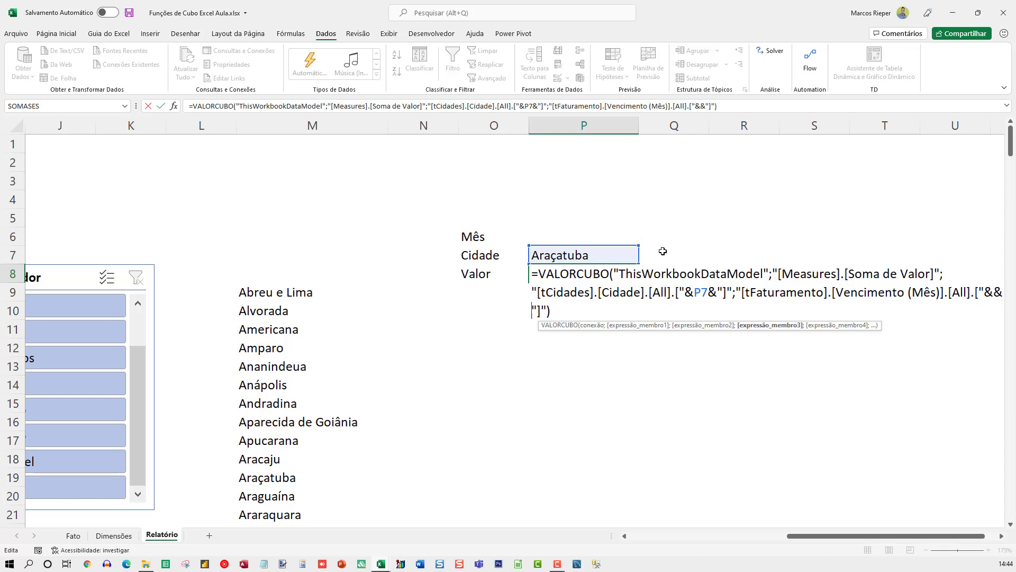
{"action": "left_click", "coordinate": [543, 241]}
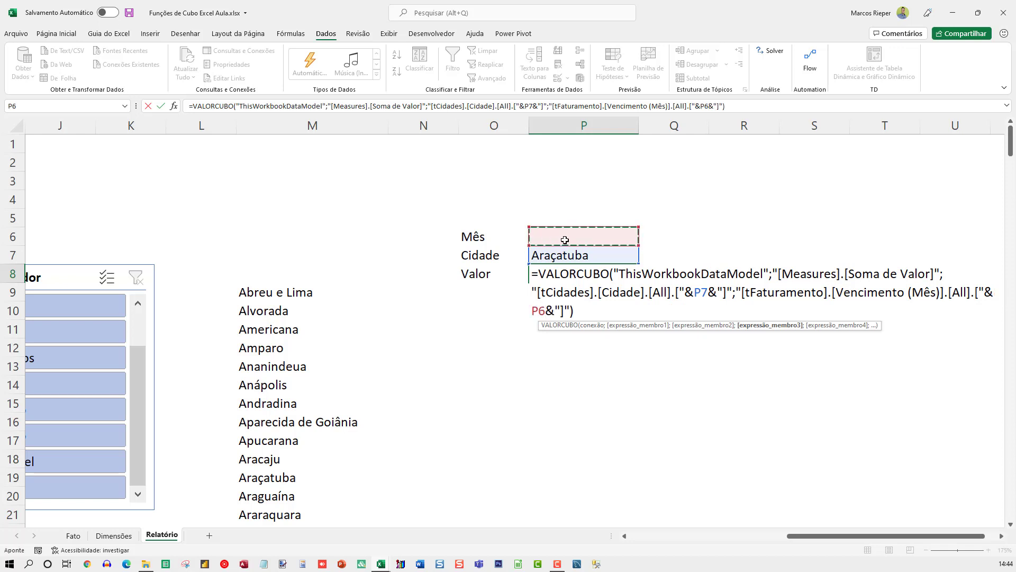
{"action": "key", "text": "ctrl+Return"}
- Test the month input in P6 with jan, fev, mar and abr, and finish with jan
{"action": "left_click", "coordinate": [566, 240]}
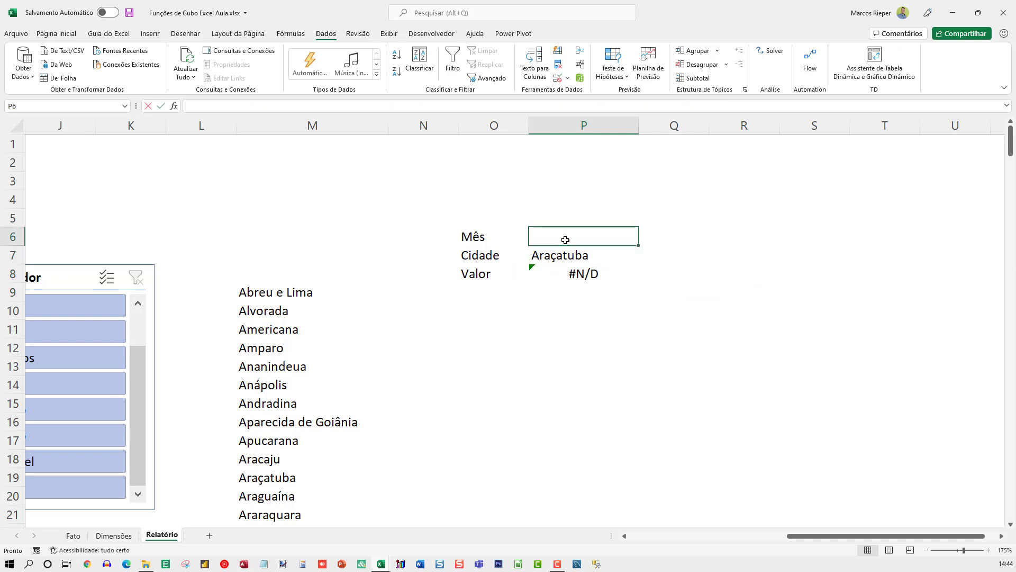
{"action": "type", "text": "jan"}
{"action": "key", "text": "Return"}
{"action": "key", "text": "Up"}
{"action": "type", "text": "fev"}
{"action": "key", "text": "Return"}
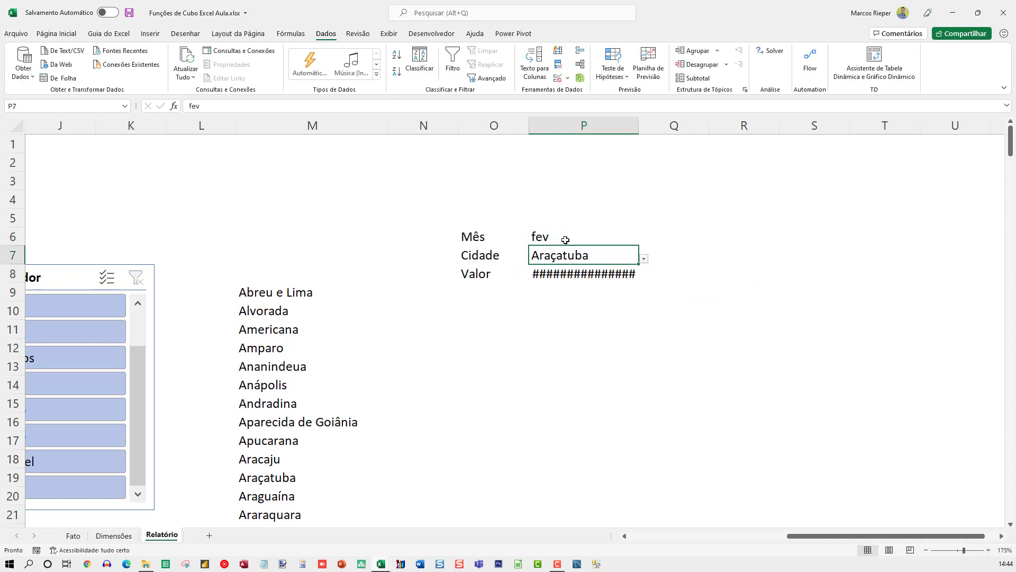
{"action": "key", "text": "Up"}
{"action": "type", "text": "mar"}
{"action": "key", "text": "Return"}
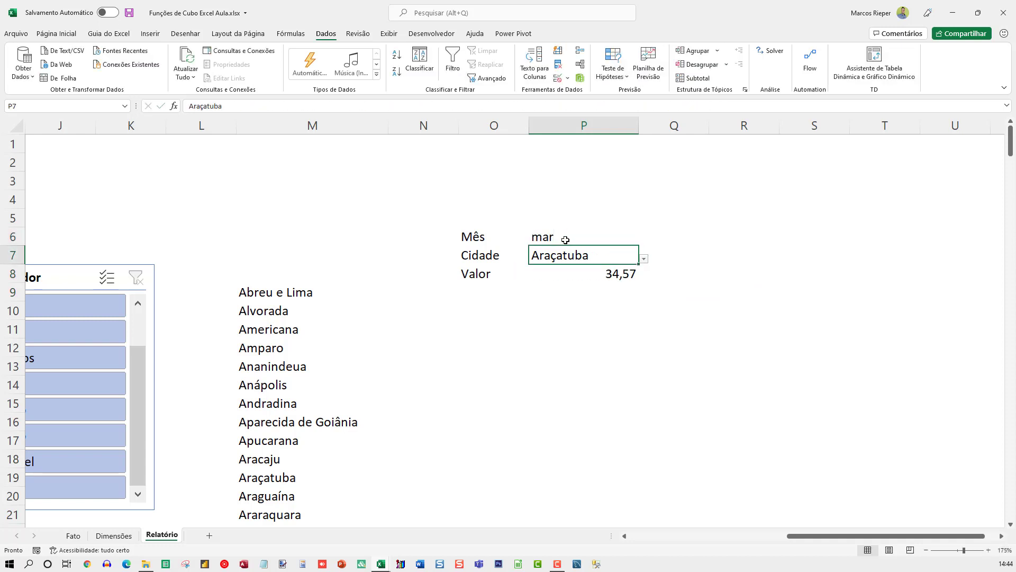
{"action": "key", "text": "Up"}
{"action": "type", "text": "abr"}
{"action": "key", "text": "Return"}
{"action": "key", "text": "Up"}
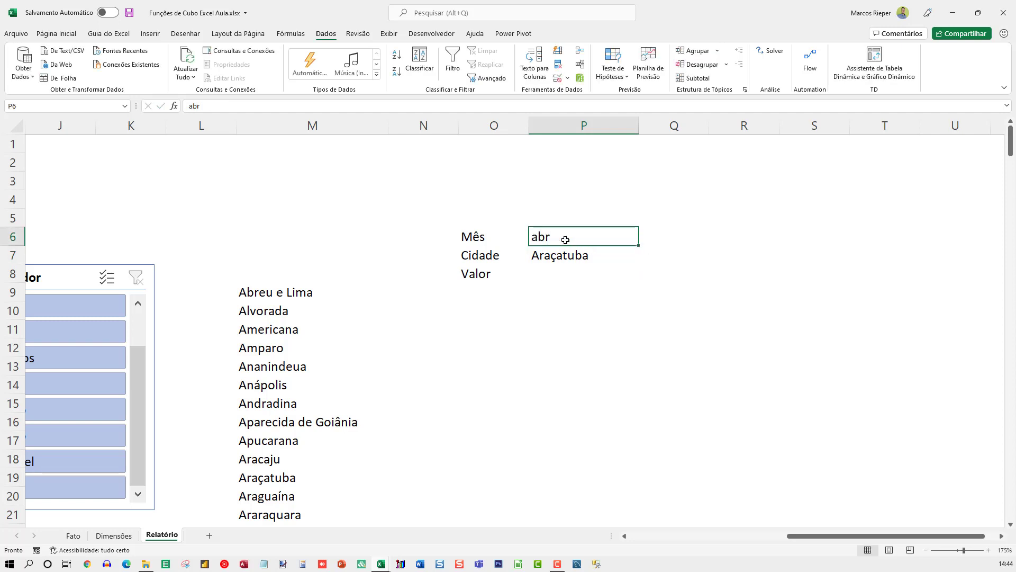
{"action": "type", "text": "jan"}
{"action": "key", "text": "Return"}
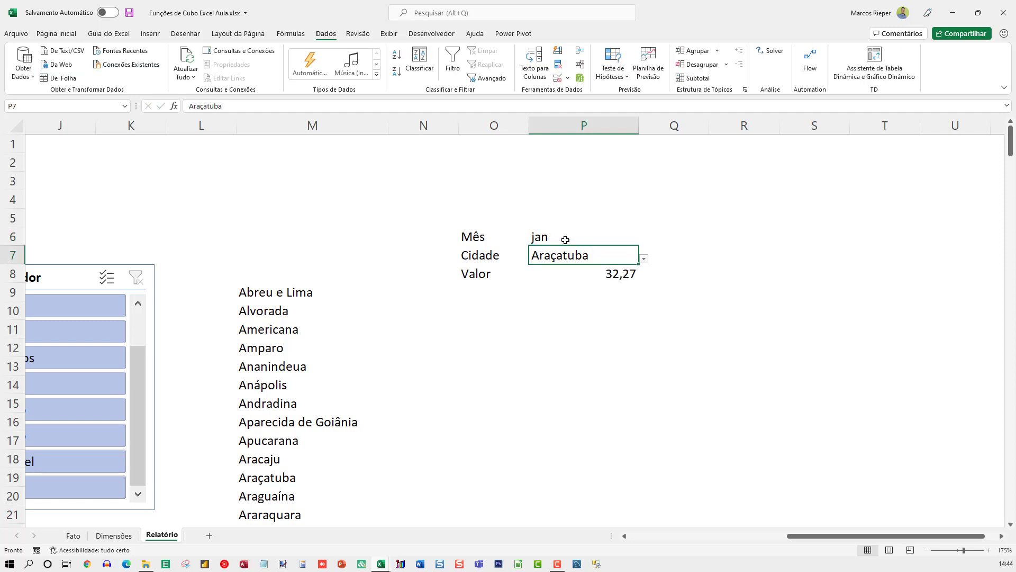
- Check the month and city inputs, and open P8's VALORCUBO formula to review its P7 and P6 references
{"action": "left_click", "coordinate": [565, 239]}
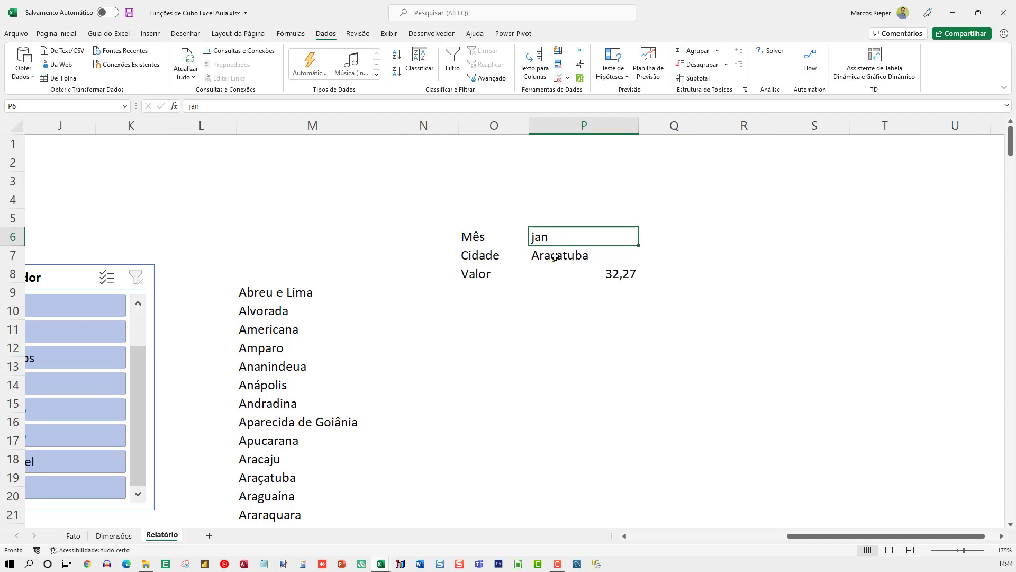
{"action": "left_click", "coordinate": [573, 257]}
{"action": "left_click", "coordinate": [574, 275]}
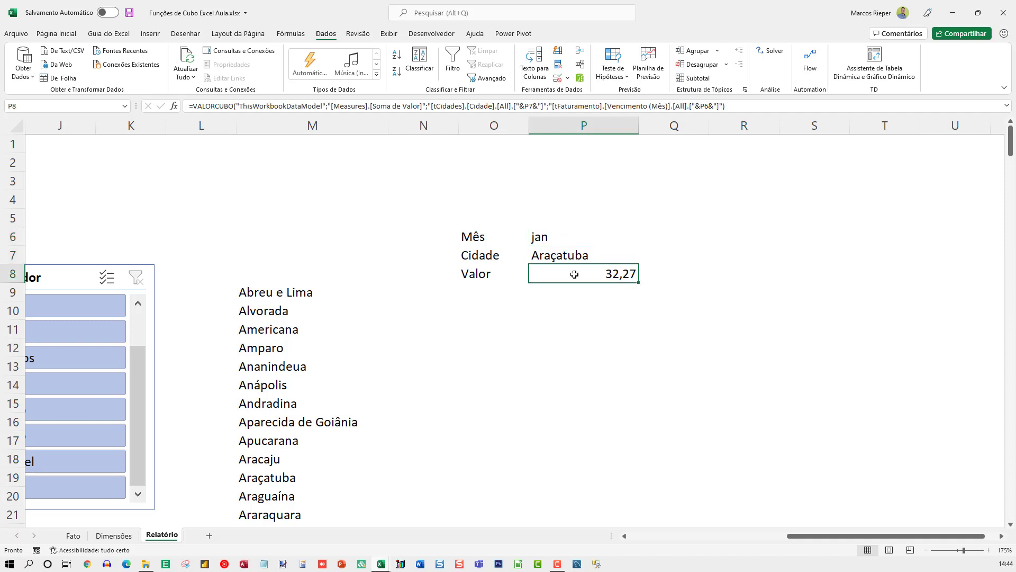
{"action": "double_click", "coordinate": [588, 271]}
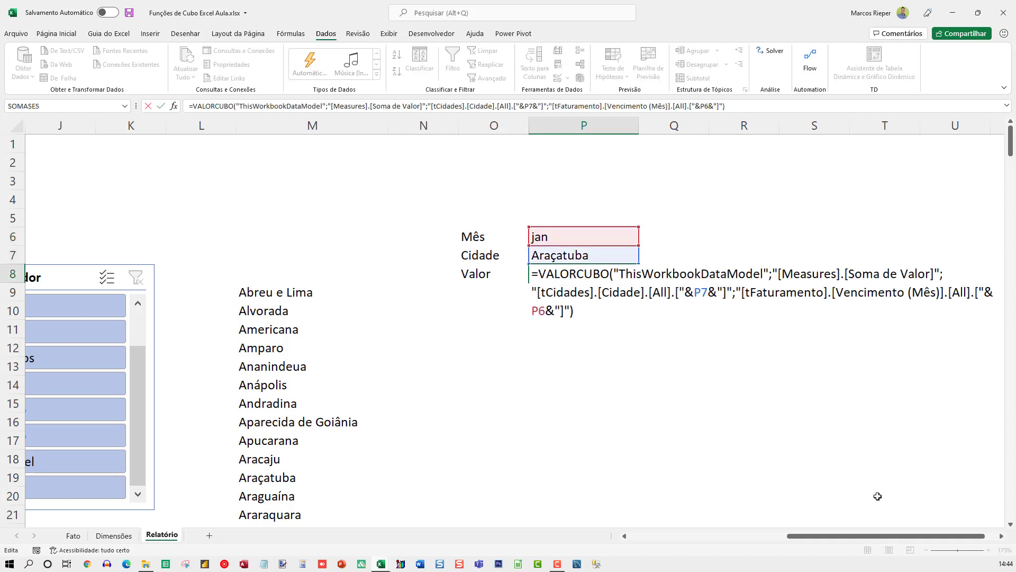
{"action": "left_click", "coordinate": [1002, 536]}
{"action": "left_click", "coordinate": [1002, 536]}
{"action": "left_click", "coordinate": [1002, 536]}
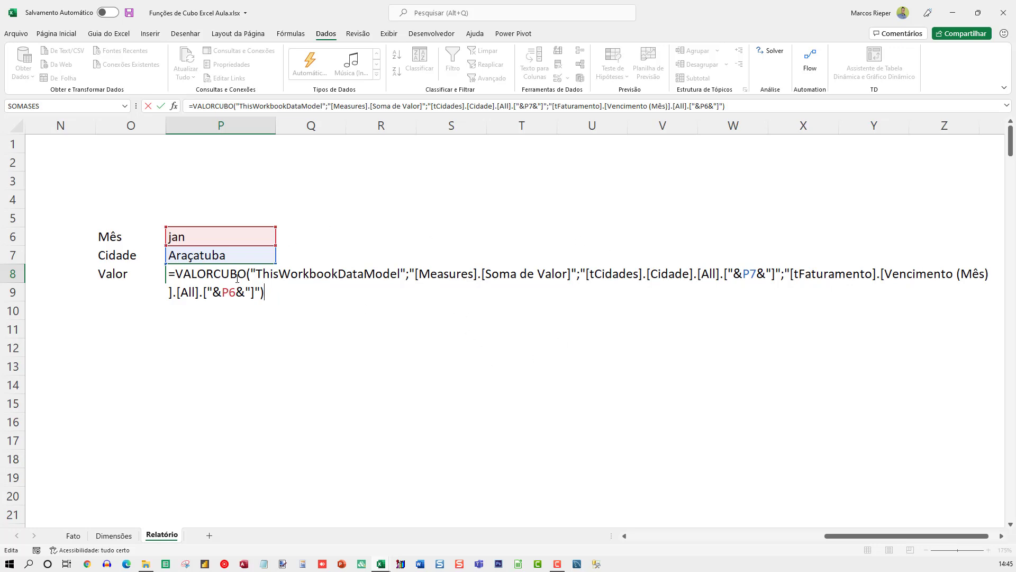
- Start a CONJUNTOCUBO formula in D3 with the connection "ThisWorkbookDataModel" and the city cells B9:B19 as the set expression
{"action": "key", "text": "ctrl+Return"}
{"action": "key", "text": "Home"}
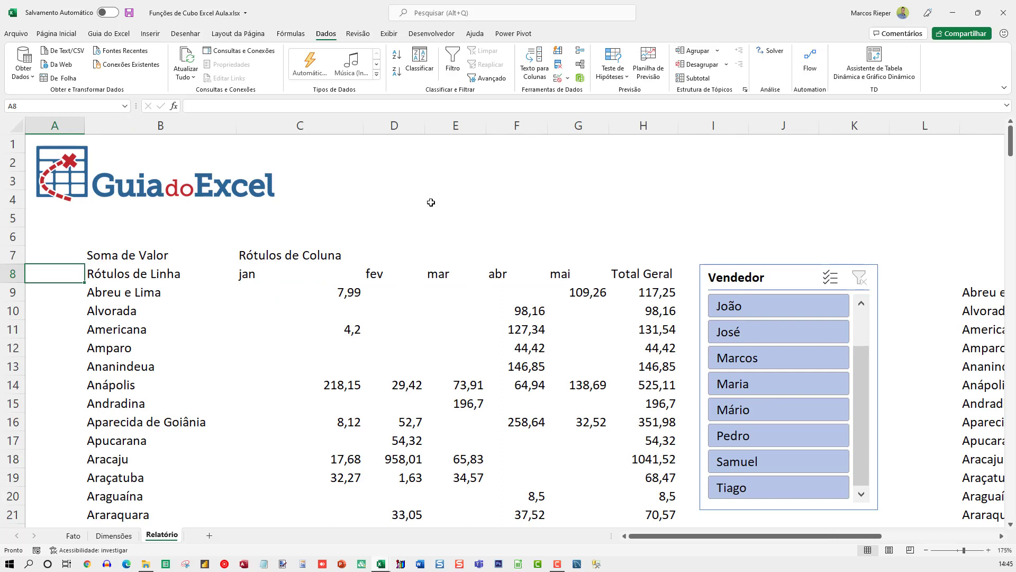
{"action": "left_click", "coordinate": [460, 200]}
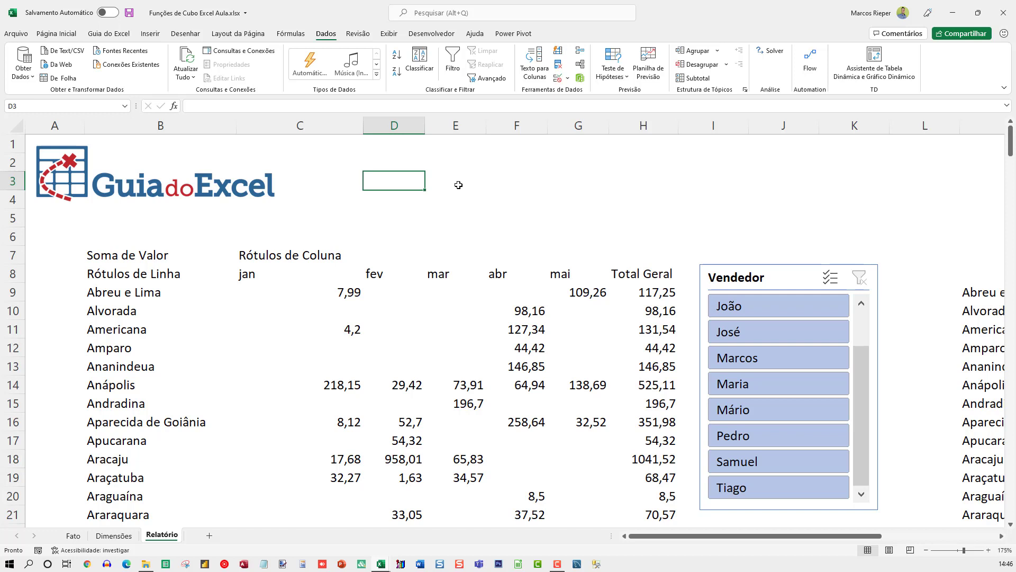
{"action": "type", "text": "=CONJUNTOCUBO("}
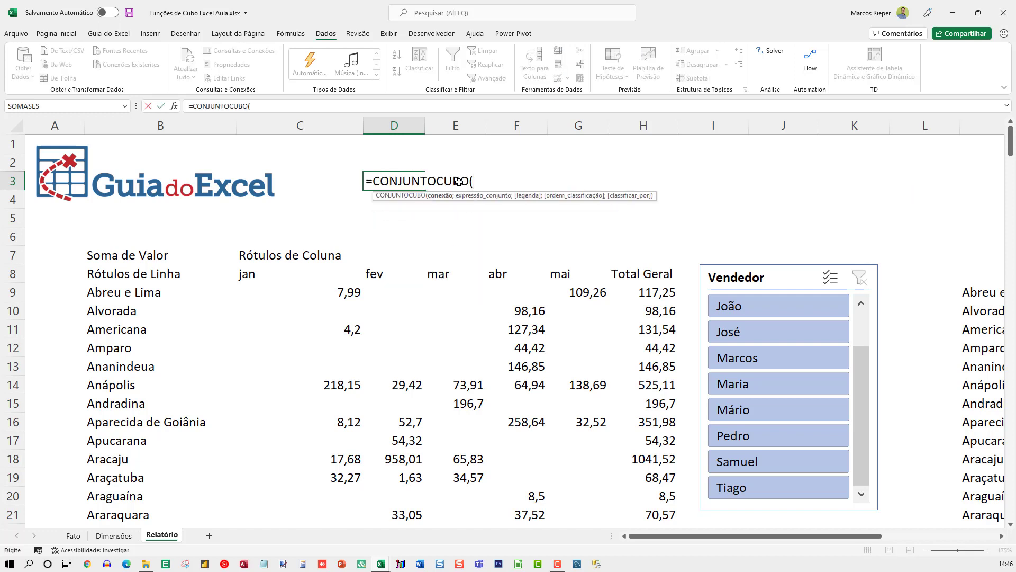
{"action": "type", "text": "\""}
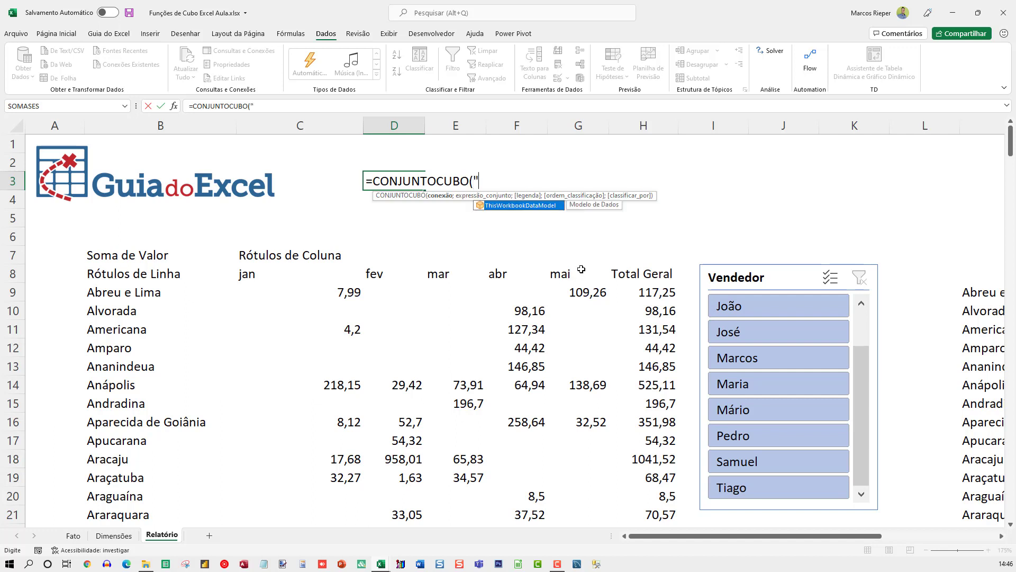
{"action": "key", "text": "Tab"}
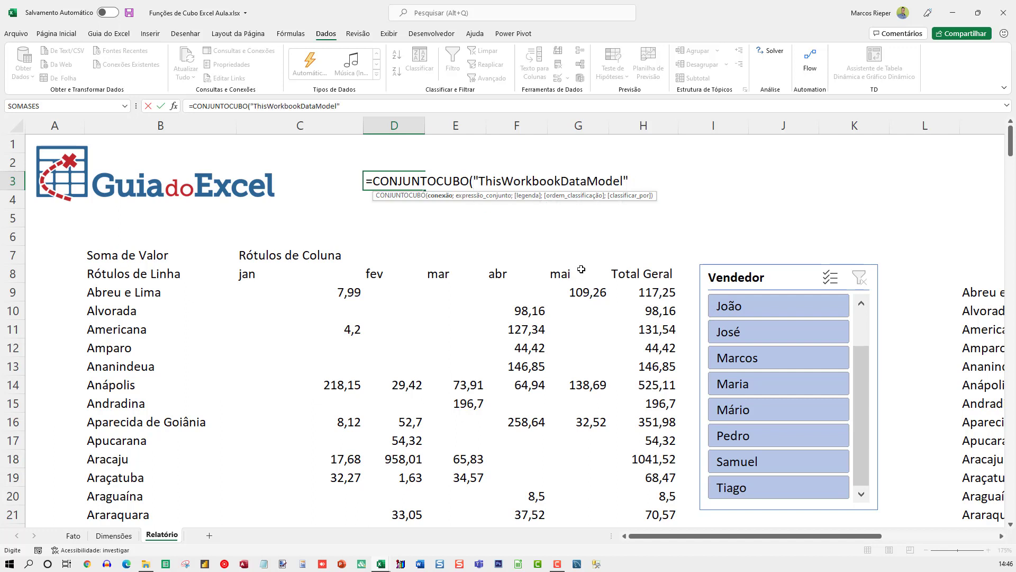
{"action": "type", "text": ";"}
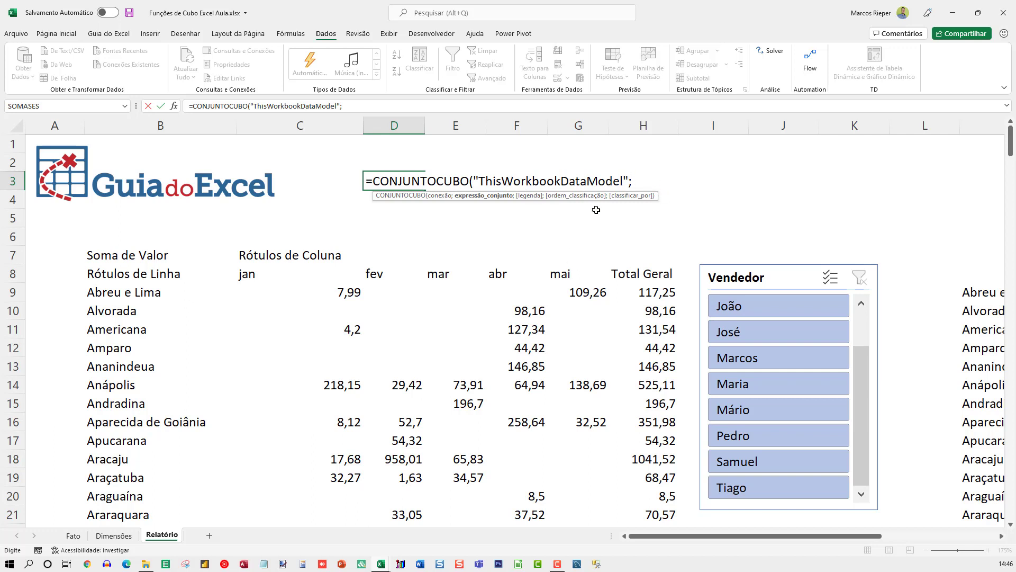
{"action": "left_click_drag", "start_coordinate": [129, 295], "coordinate": [128, 474]}
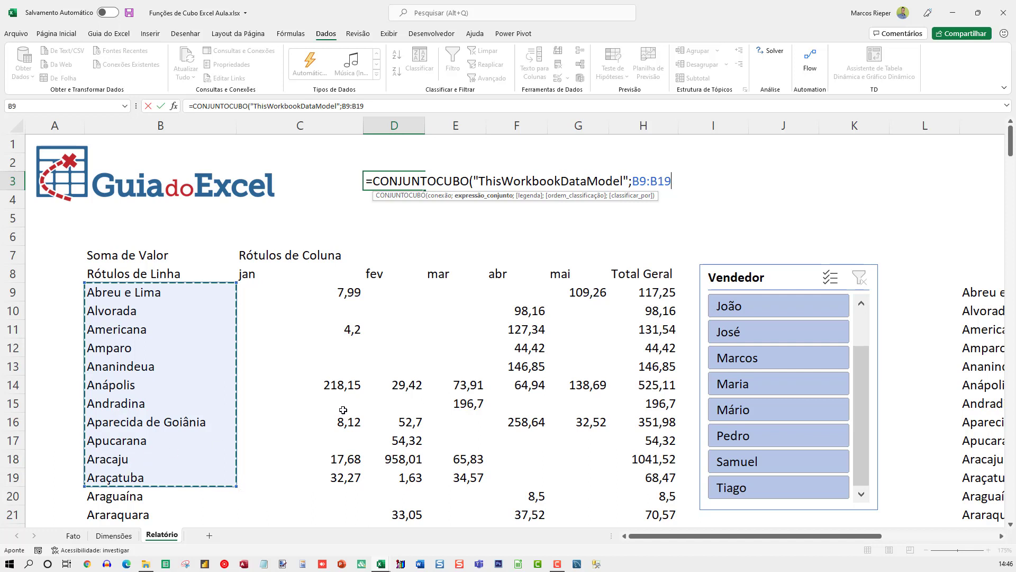
{"action": "type", "text": ";"}
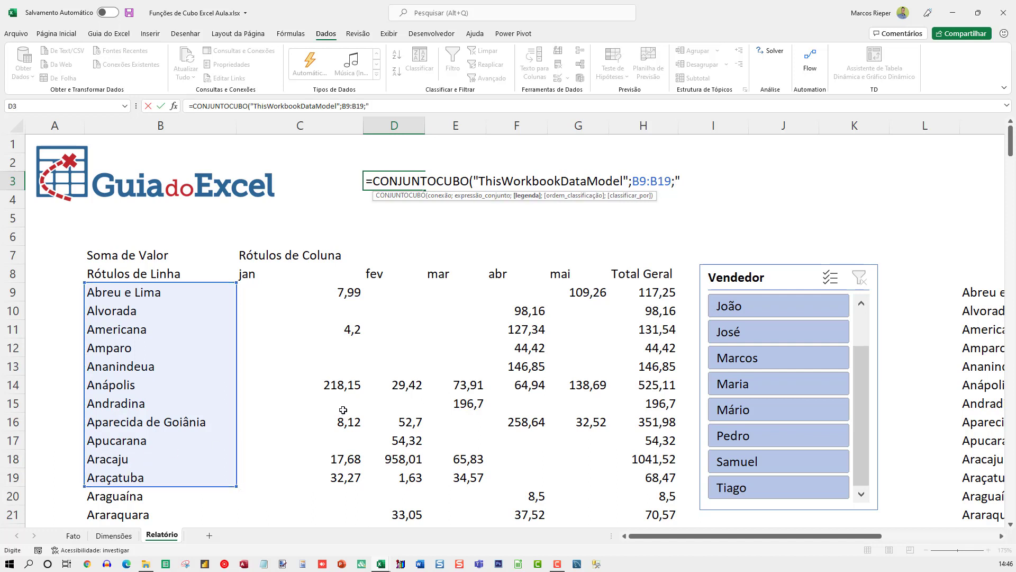
- Complete D3's CONJUNTOCUBO formula with the caption "Interior"
{"action": "type", "text": "\"iN"}
{"action": "key", "text": "BackSpace"}
{"action": "key", "text": "BackSpace"}
{"action": "type", "text": "Inte"}
{"action": "key", "text": "BackSpace"}
{"action": "key", "text": "BackSpace"}
{"action": "key", "text": "BackSpace"}
{"action": "key", "text": "BackSpace"}
{"action": "type", "text": "Interior\")"}
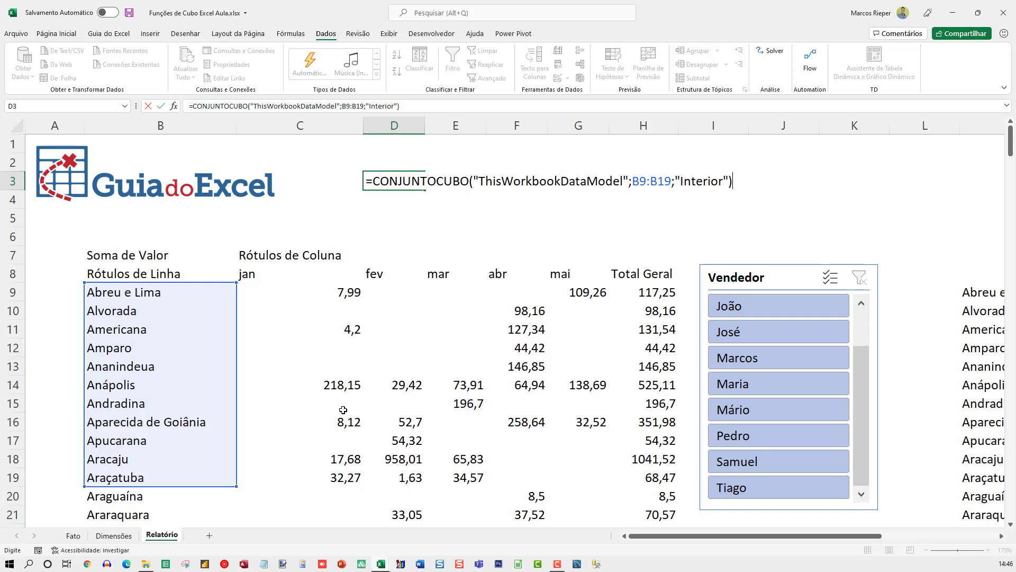
{"action": "key", "text": "Return"}
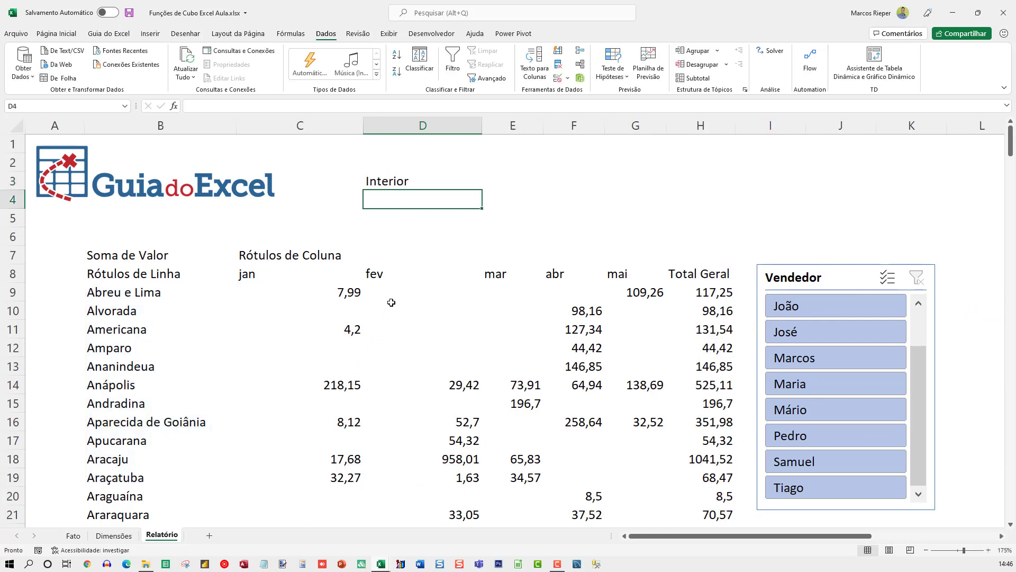
- Copy the VALORCUBO formula text from C11, Americana's jan value, into D4 with its references unchanged
{"action": "left_click", "coordinate": [329, 327]}
{"action": "key", "text": "F2"}
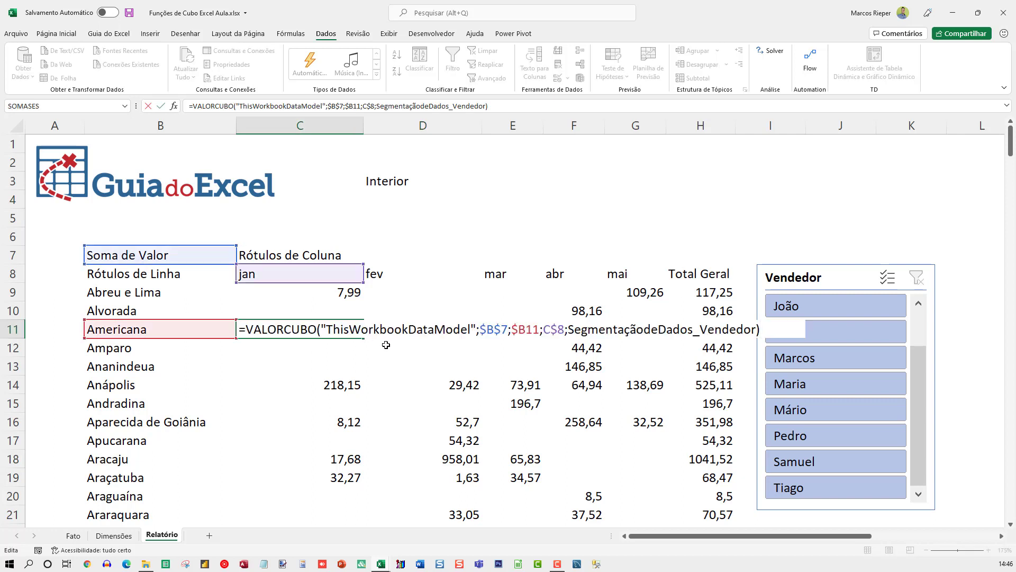
{"action": "key", "text": "shift+Home"}
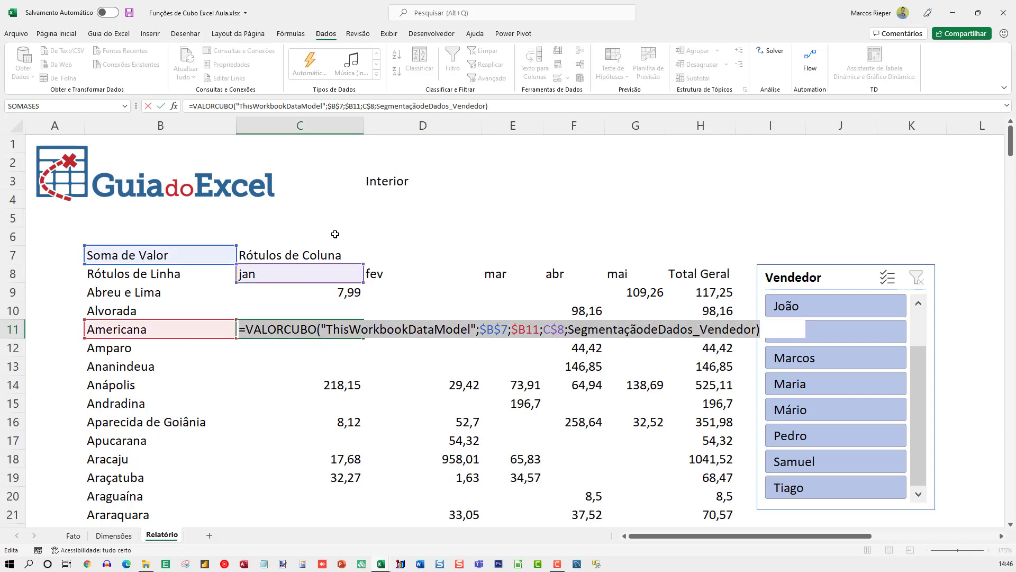
{"action": "key", "text": "ctrl+c"}
{"action": "key", "text": "Escape"}
{"action": "left_click", "coordinate": [385, 199]}
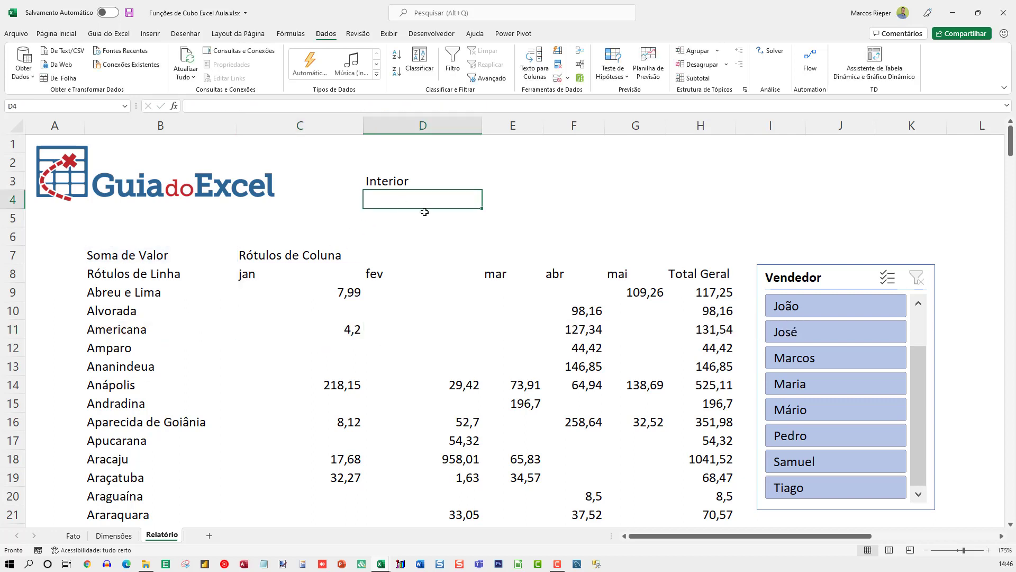
{"action": "key", "text": "F2"}
{"action": "key", "text": "ctrl+v"}
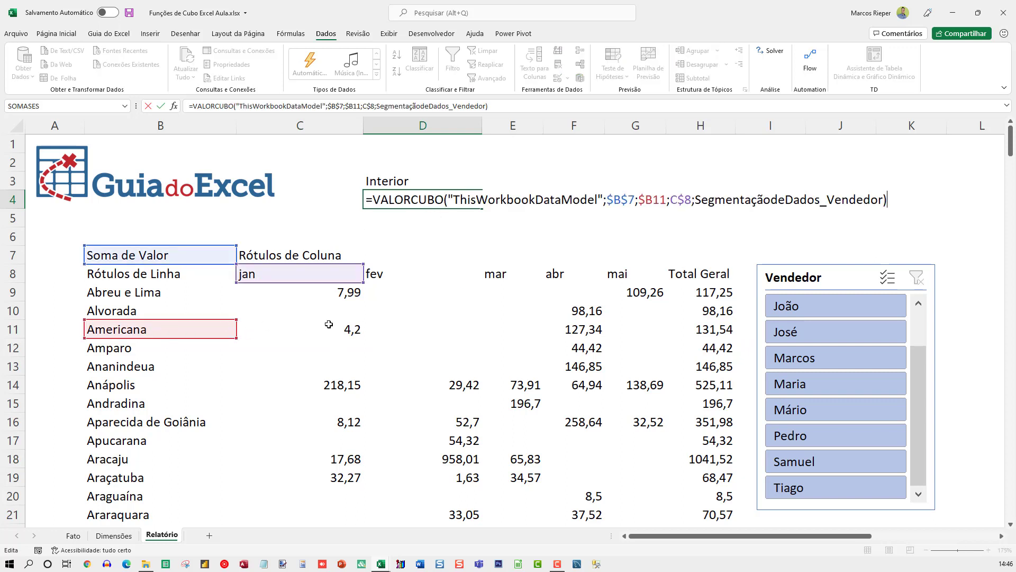
- Replace the $B11 argument in D4's VALORCUBO formula with a reference to the Interior set in D3
{"action": "double_click", "coordinate": [650, 203]}
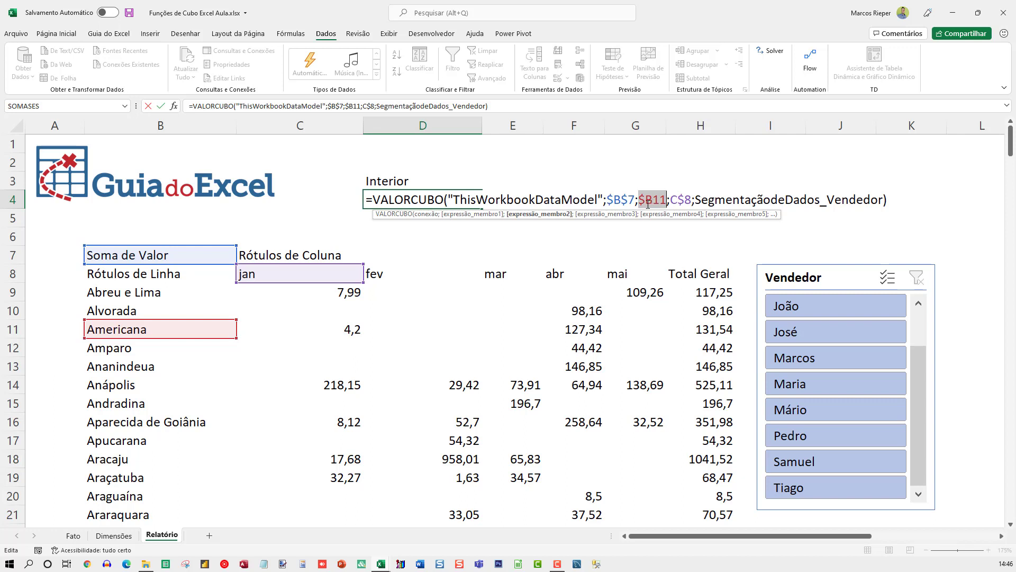
{"action": "left_click", "coordinate": [392, 182]}
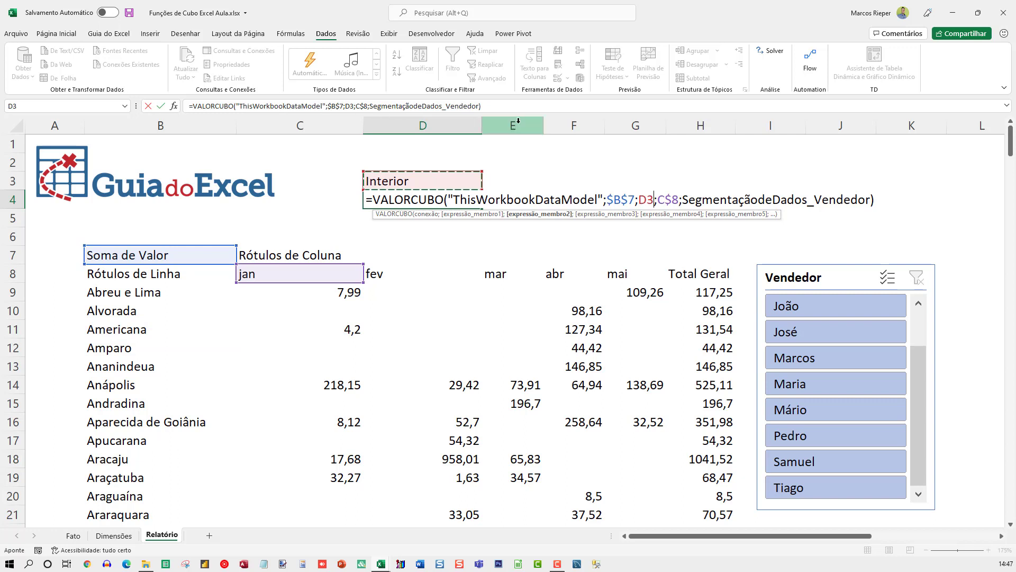
{"action": "key", "text": "ctrl+Return"}
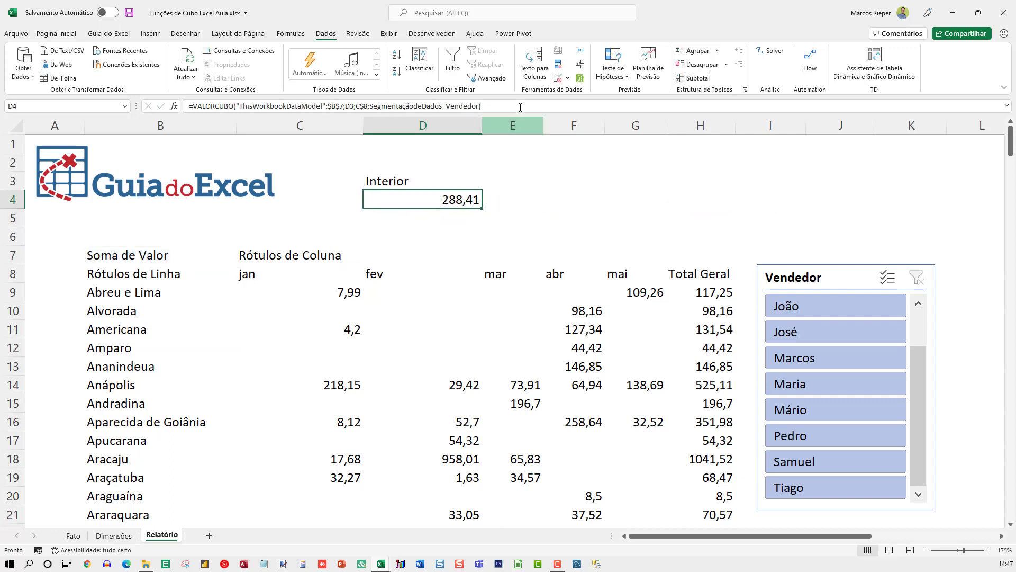
- Check D4's result against the sum of the jan values in C9:C19, and review the formulas in D3 and D4
{"action": "double_click", "coordinate": [422, 181]}
{"action": "key", "text": "Escape"}
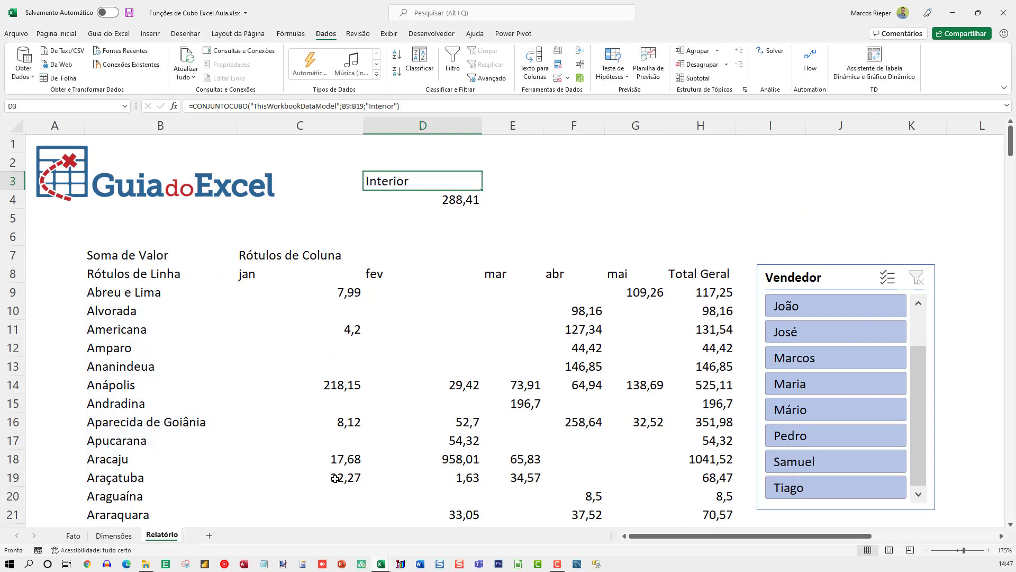
{"action": "left_click_drag", "start_coordinate": [335, 478], "coordinate": [360, 294]}
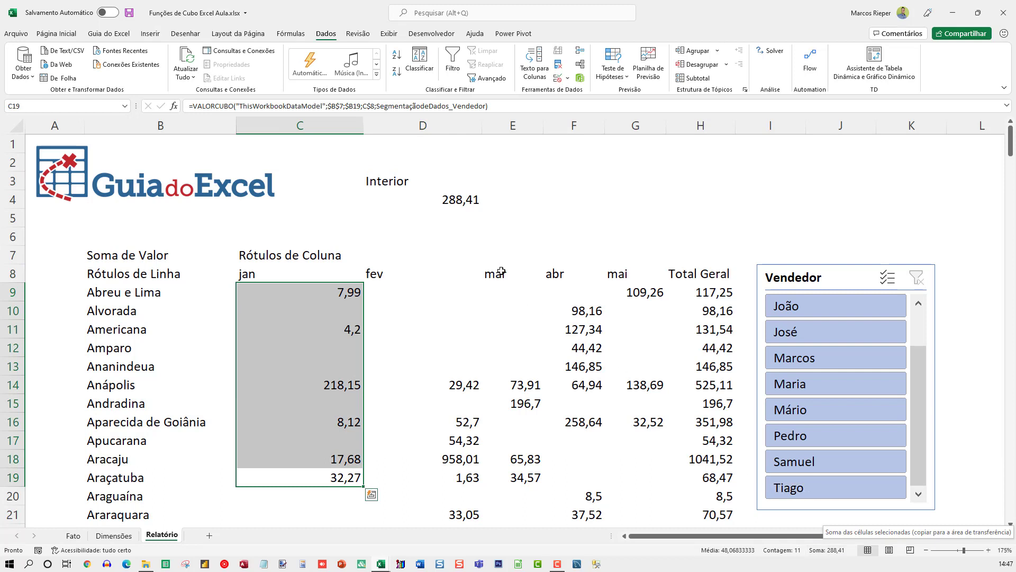
{"action": "left_click", "coordinate": [455, 203]}
{"action": "key", "text": "F2"}
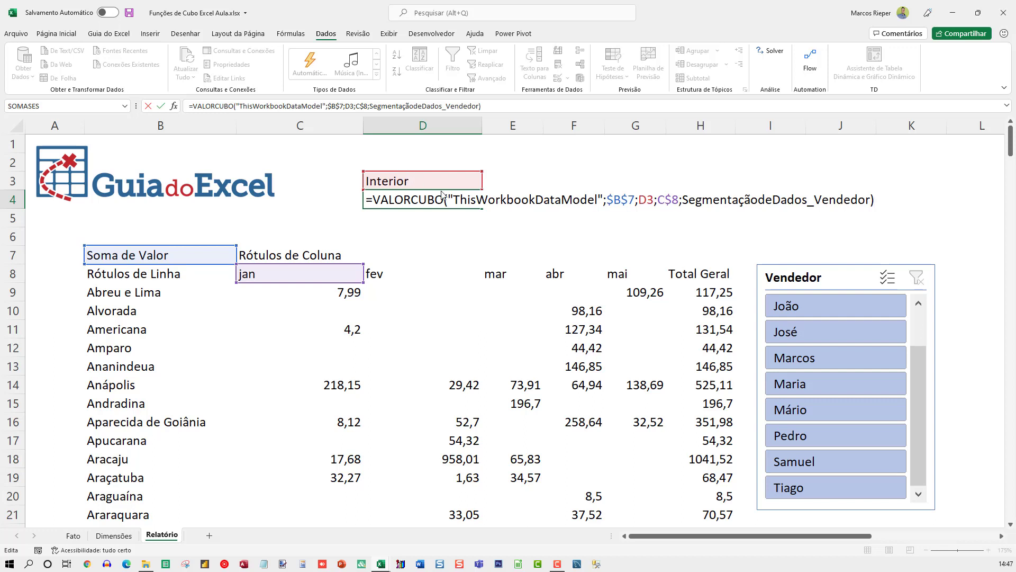
{"action": "key", "text": "ctrl+Return"}
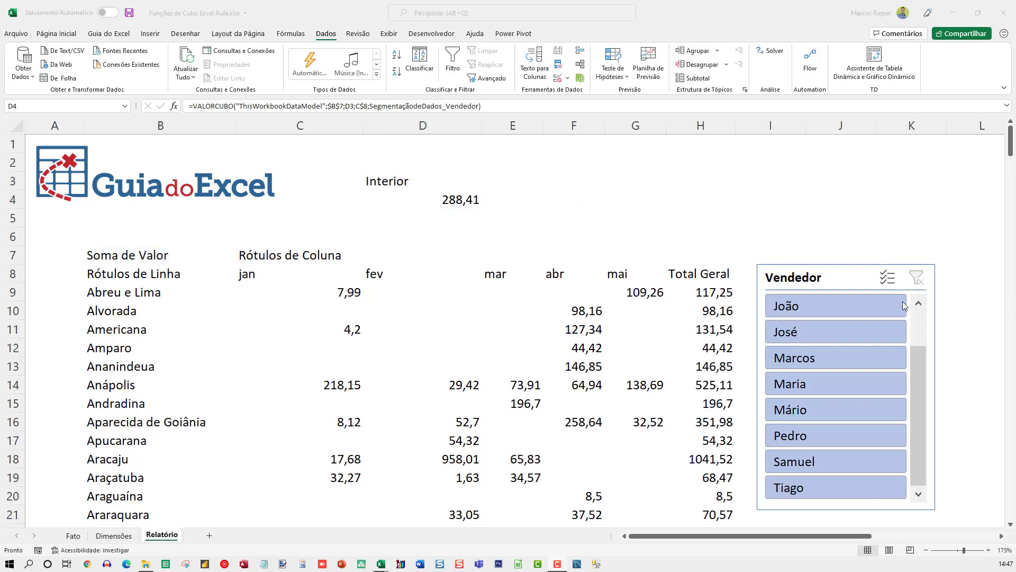
- Replace the D3 reference in D4's VALORCUBO formula with the CONJUNTOCUBO function copied from D3
{"action": "left_click", "coordinate": [418, 186]}
{"action": "double_click", "coordinate": [408, 188]}
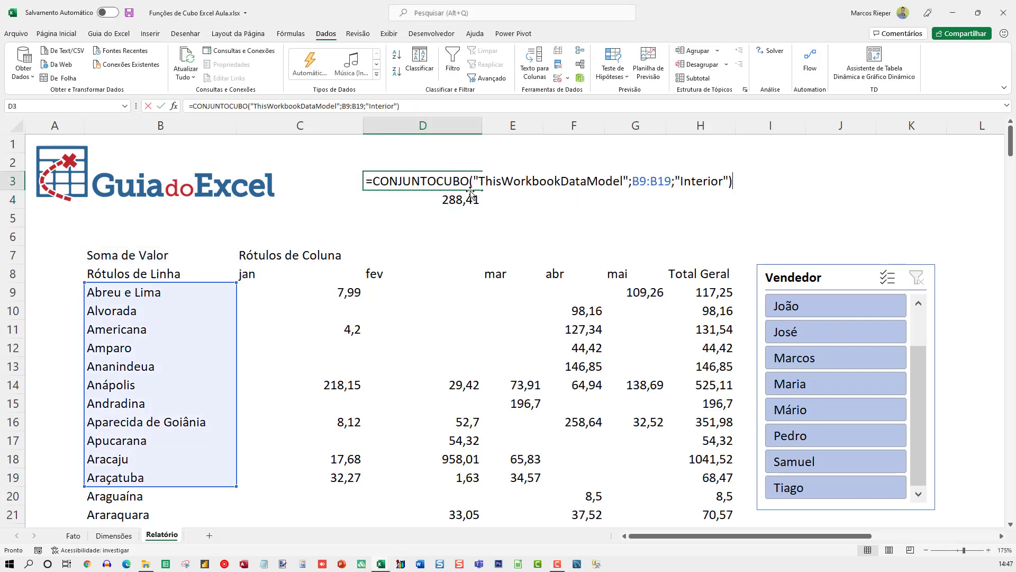
{"action": "left_click", "coordinate": [379, 180], "text": "shift"}
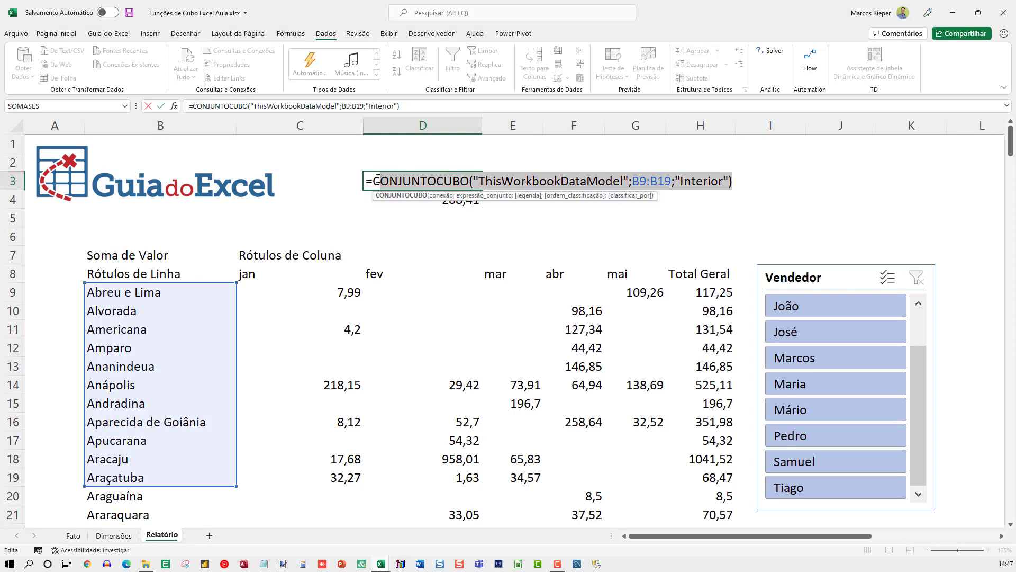
{"action": "left_click", "coordinate": [376, 180], "text": "shift"}
{"action": "key", "text": "ctrl+c"}
{"action": "key", "text": "Escape"}
{"action": "double_click", "coordinate": [460, 200]}
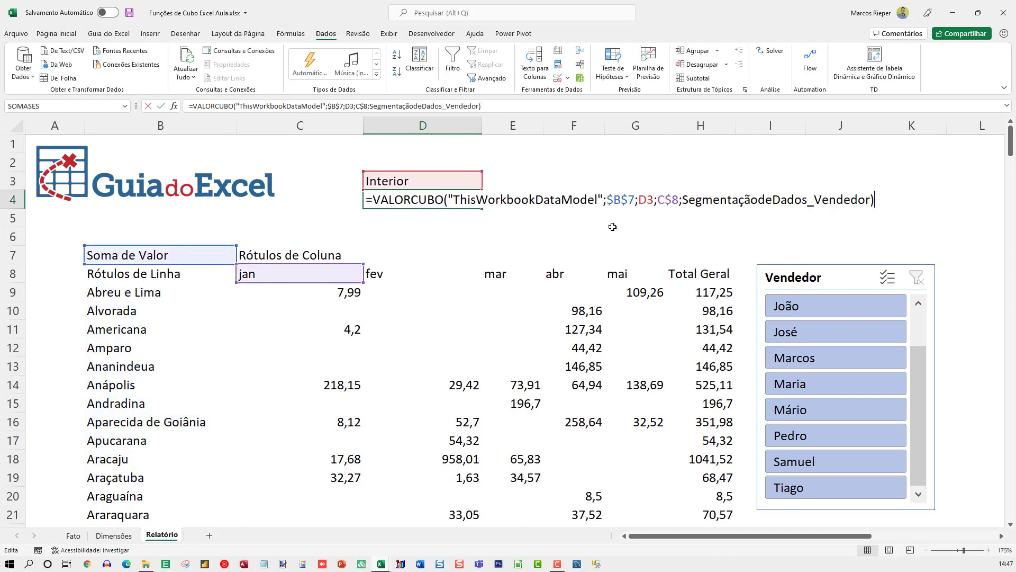
{"action": "double_click", "coordinate": [647, 199]}
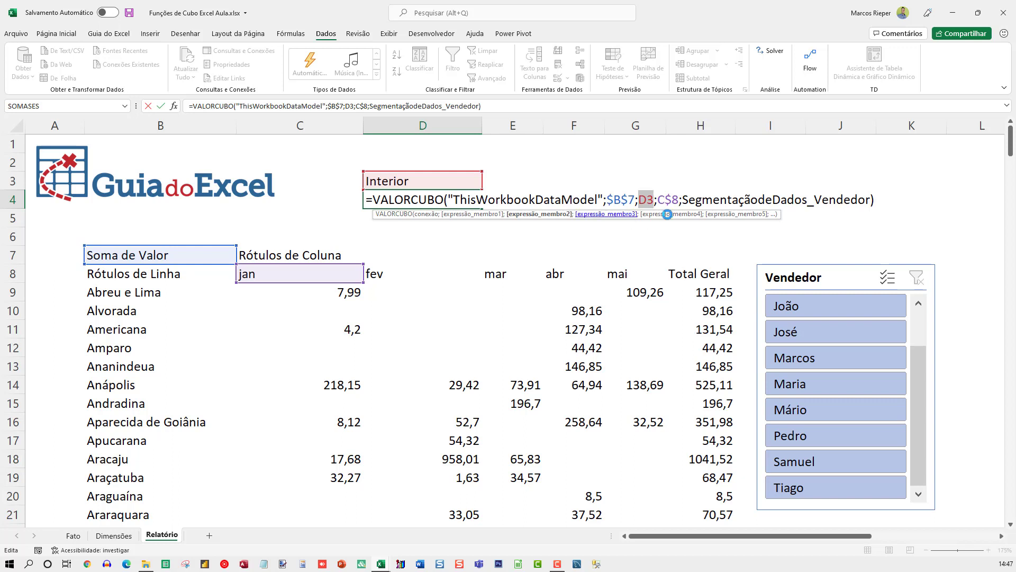
{"action": "key", "text": "ctrl+v"}
{"action": "key", "text": "Return"}
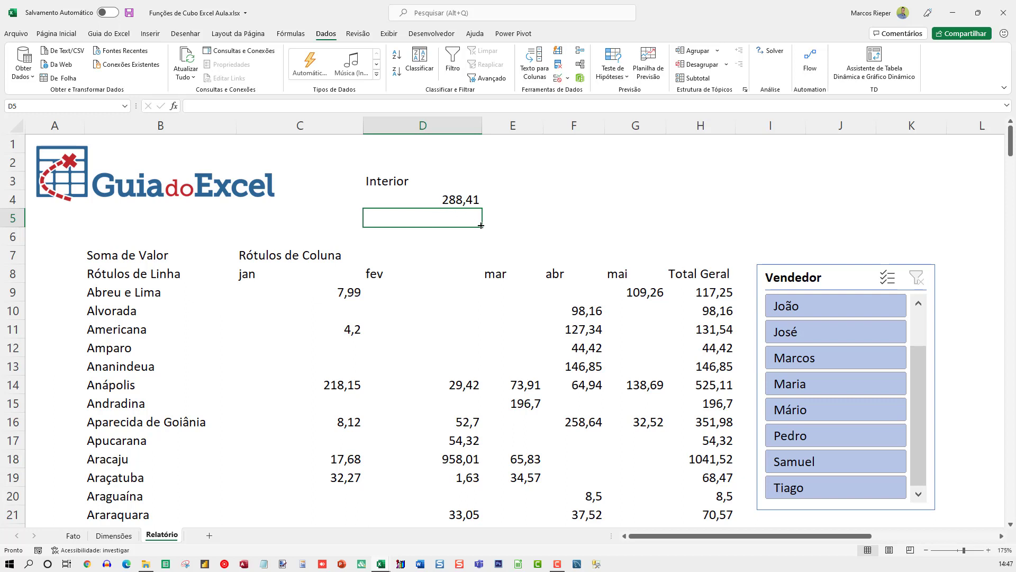
- Clear the set formula from D3 and review D4's VALORCUBO formula with the nested CONJUNTOCUBO
{"action": "left_click", "coordinate": [413, 183]}
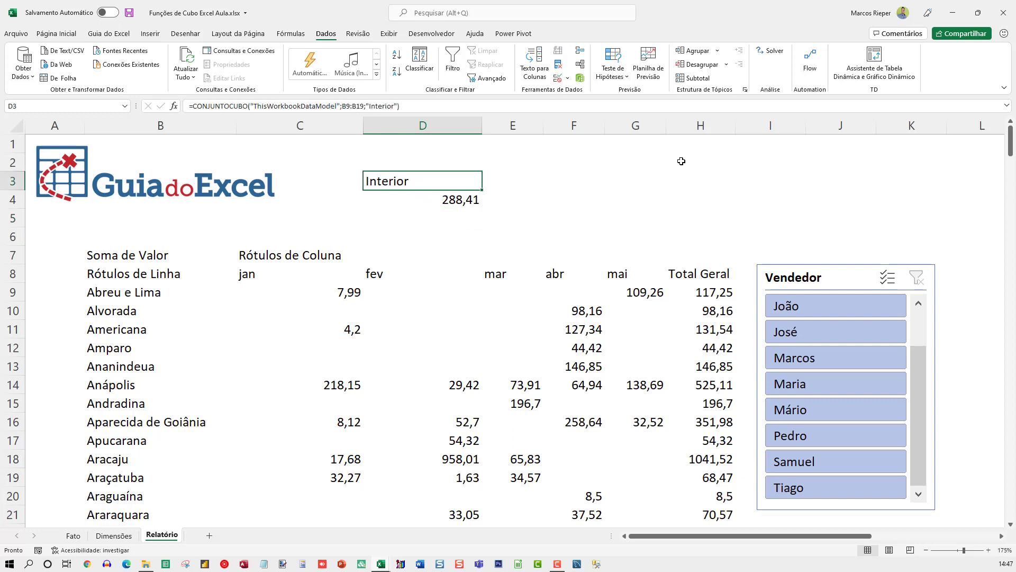
{"action": "key", "text": "Delete"}
{"action": "key", "text": "Down"}
{"action": "key", "text": "F2"}
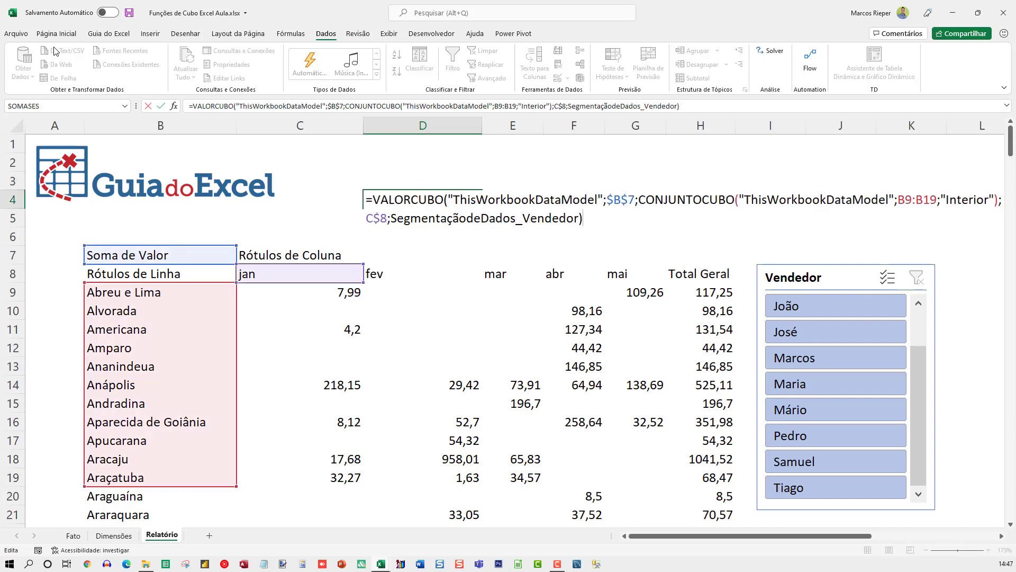
{"action": "key", "text": "Escape"}
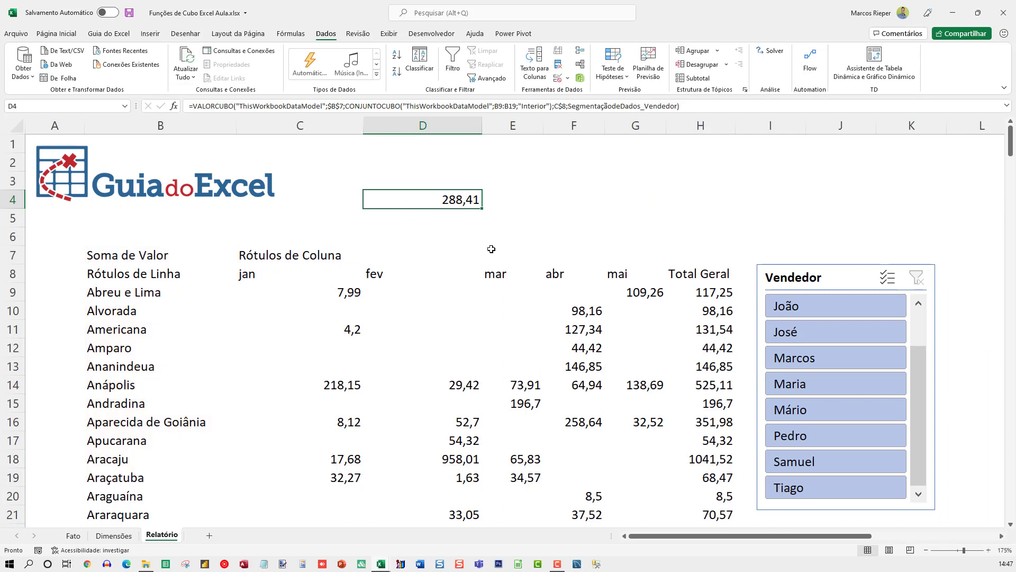
- Test D4's response to the Vendedor slicer by filtering on different groups of adjacent sellers
{"action": "left_click_drag", "start_coordinate": [842, 338], "coordinate": [834, 434]}
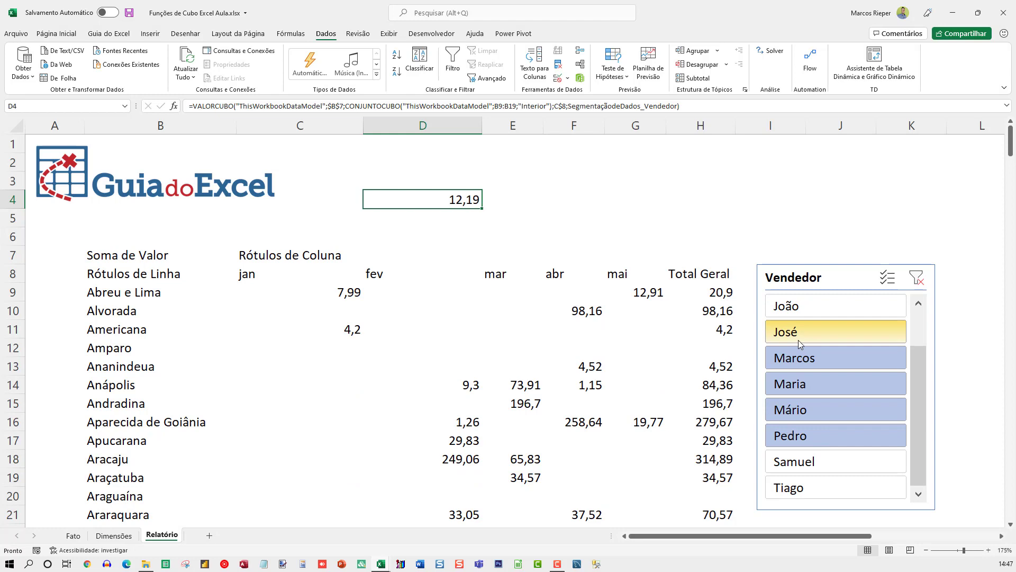
{"action": "left_click_drag", "start_coordinate": [815, 313], "coordinate": [822, 416]}
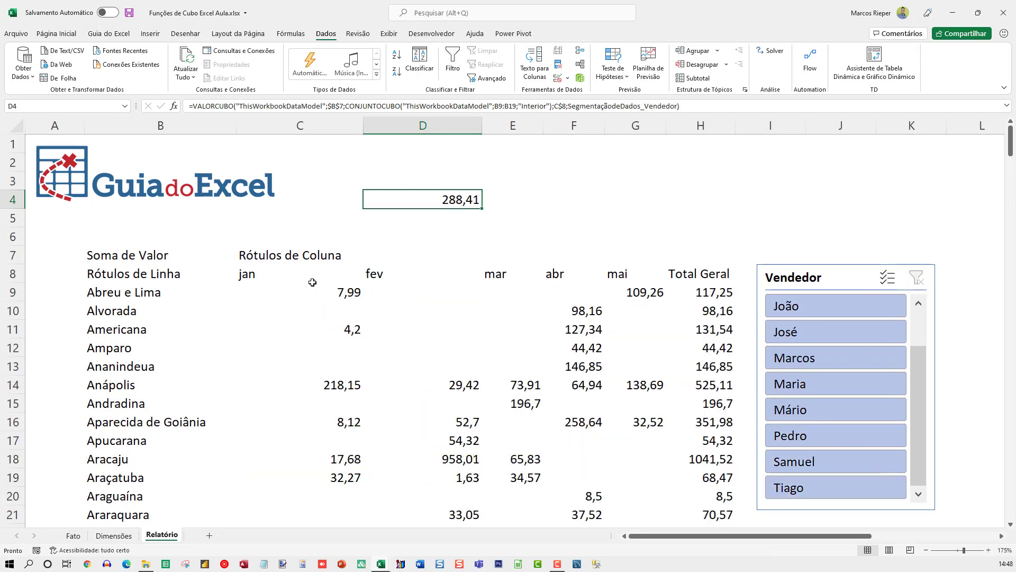
- Compare the VALORCUBO formulas in C9 and D9, and highlight D9's SegmentaçãodeDados_Vendedor argument
{"action": "left_click", "coordinate": [299, 290]}
{"action": "key", "text": "F2"}
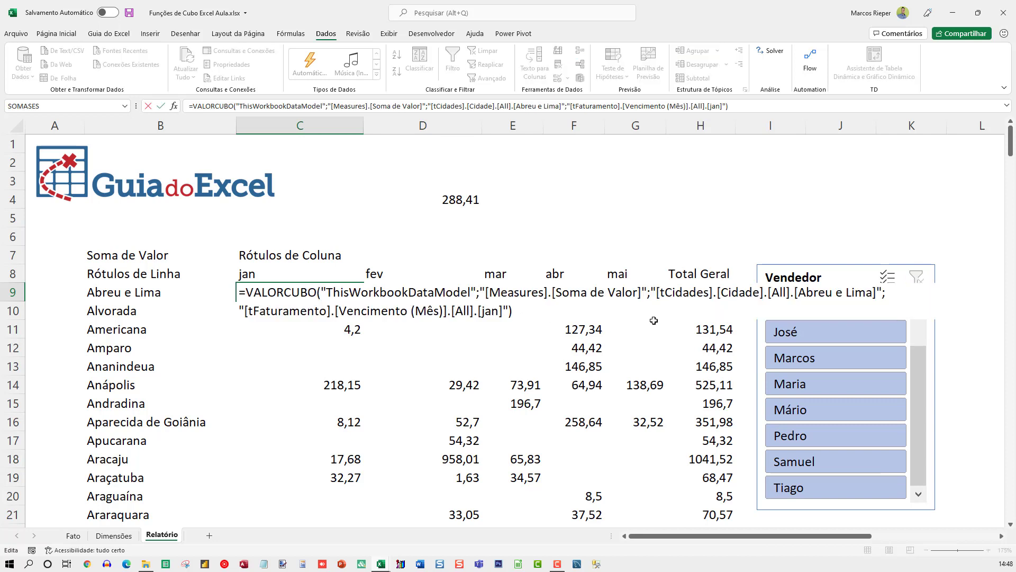
{"action": "key", "text": "Escape"}
{"action": "double_click", "coordinate": [402, 292]}
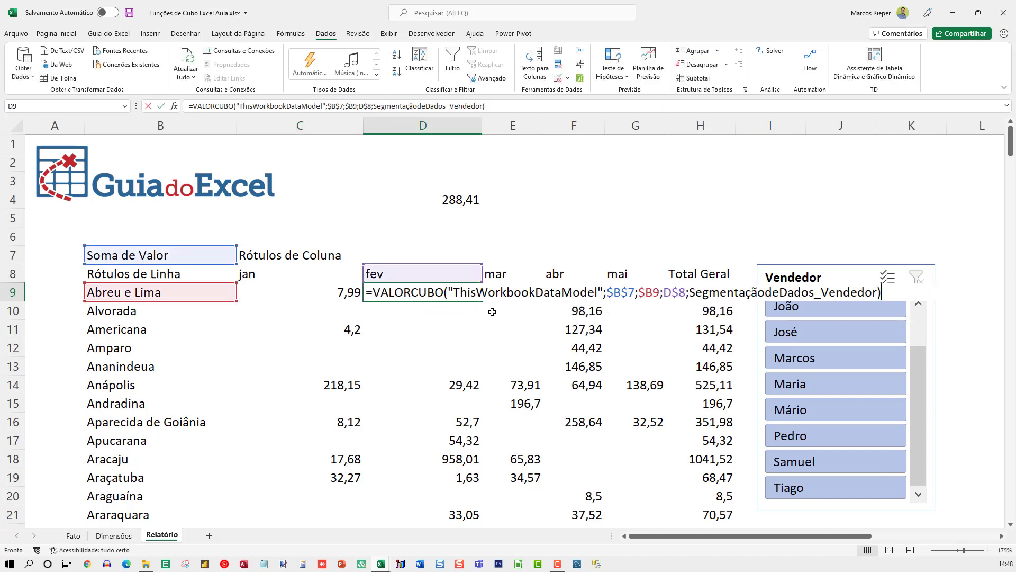
{"action": "left_click", "coordinate": [689, 292]}
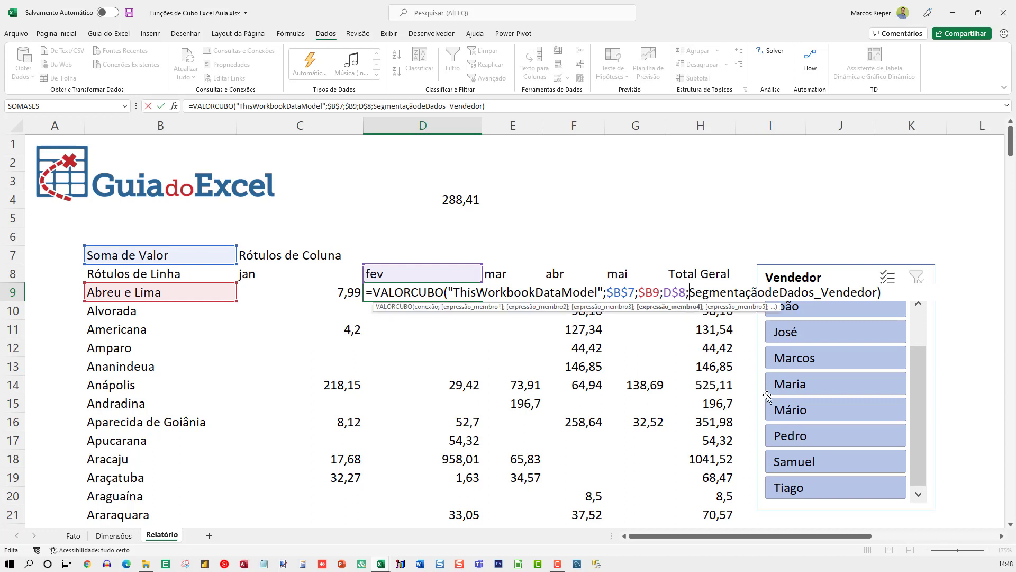
{"action": "key", "text": "shift+End"}
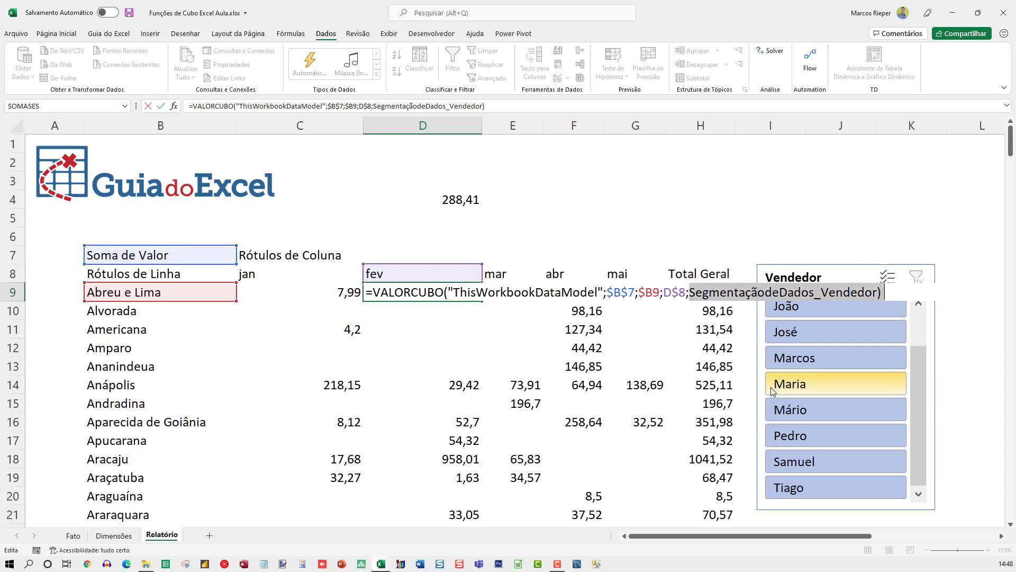
- Copy the SegmentaçãodeDados_Vendedor argument from D9's formula and add it as the last argument of C9's VALORCUBO formula
{"action": "key", "text": "shift+Left"}
{"action": "key", "text": "ctrl+c"}
{"action": "key", "text": "Escape"}
{"action": "key", "text": "Left"}
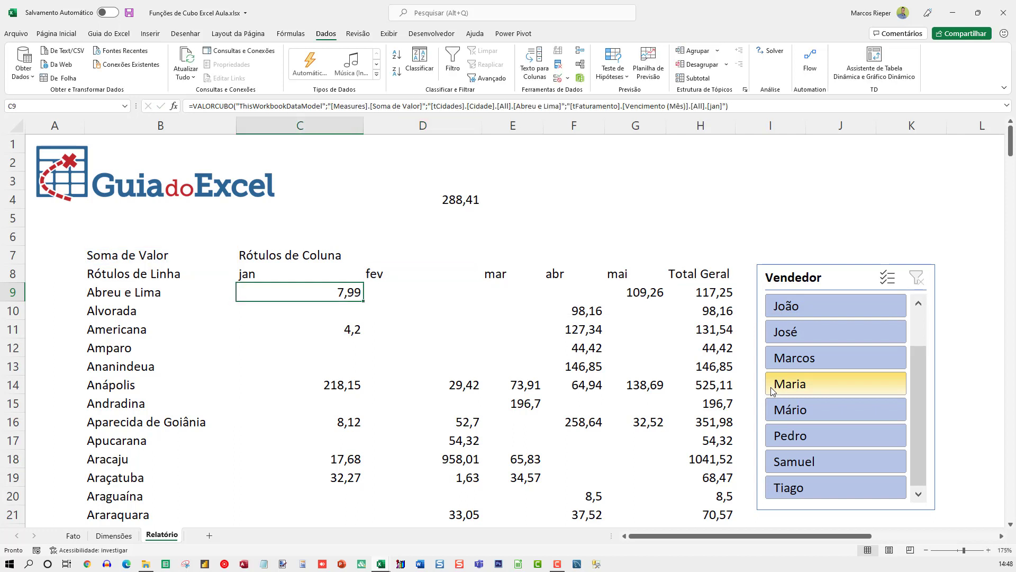
{"action": "key", "text": "F2"}
{"action": "key", "text": "Left"}
{"action": "type", "text": ";"}
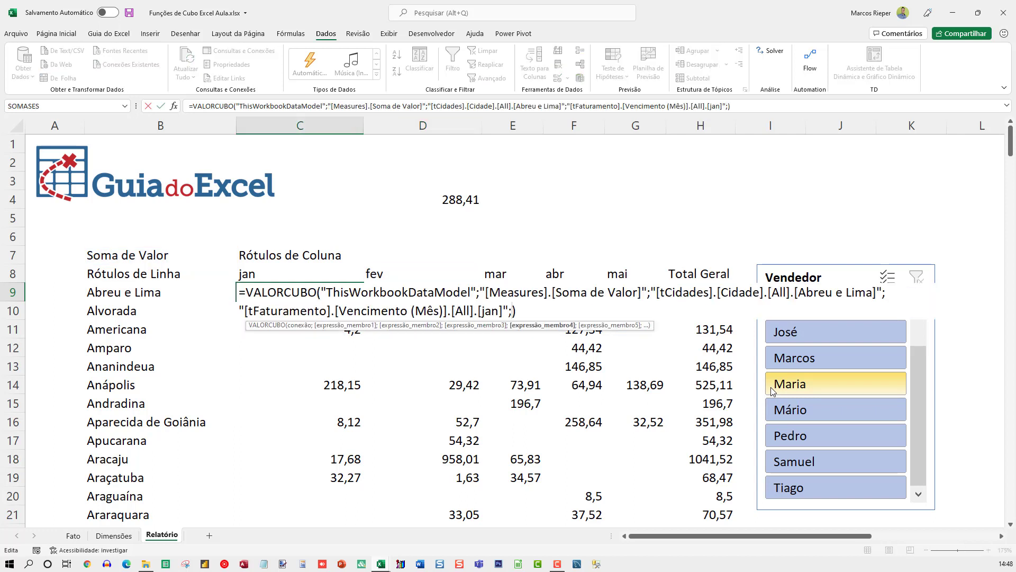
{"action": "key", "text": "ctrl+v"}
{"action": "key", "text": "Return"}
{"action": "key", "text": "Up"}
{"action": "key", "text": "Right"}
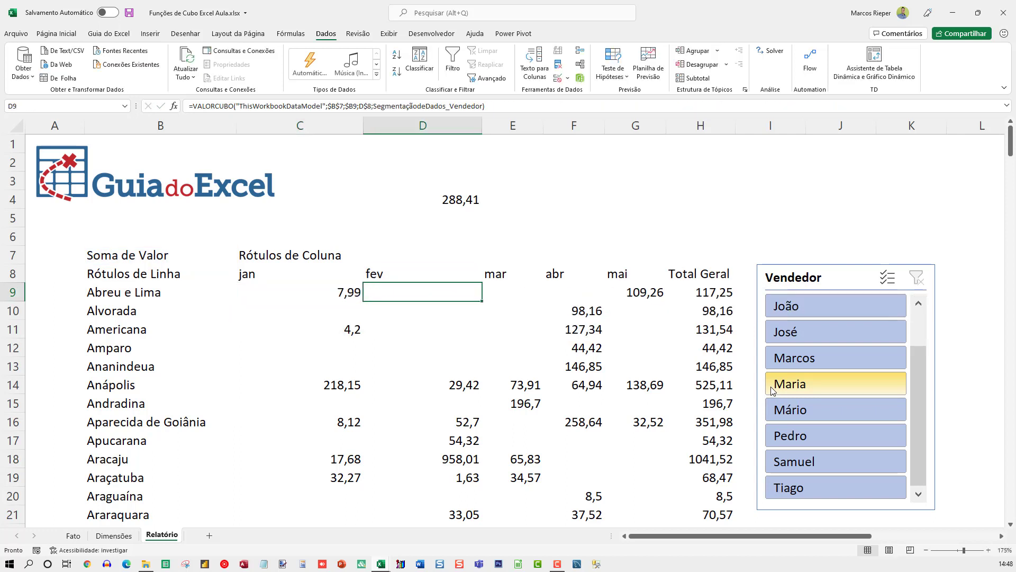
{"action": "key", "text": "Left"}
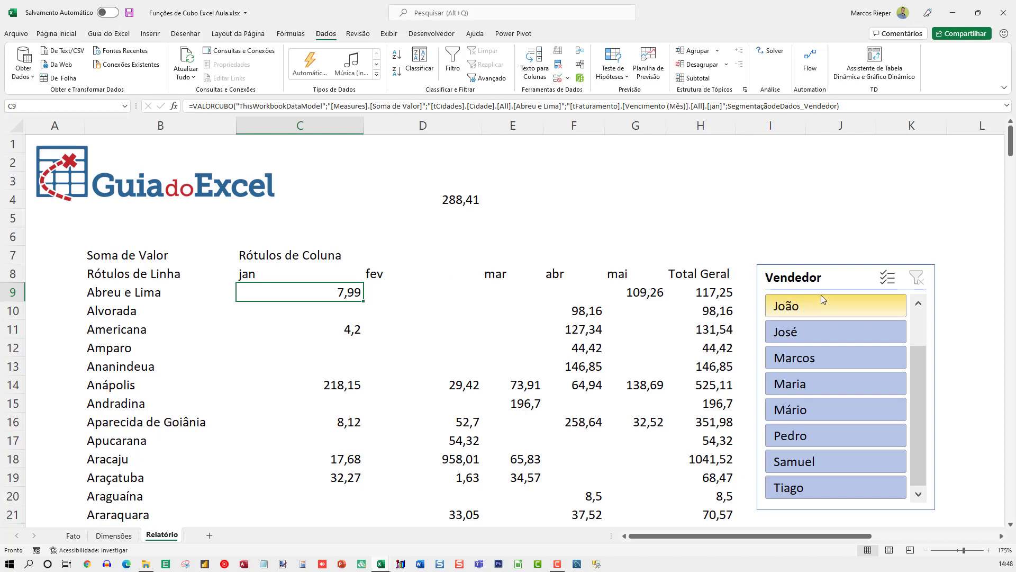
- Check the name to use in formulas in the Vendedor slicer's settings
{"action": "left_click", "coordinate": [803, 280]}
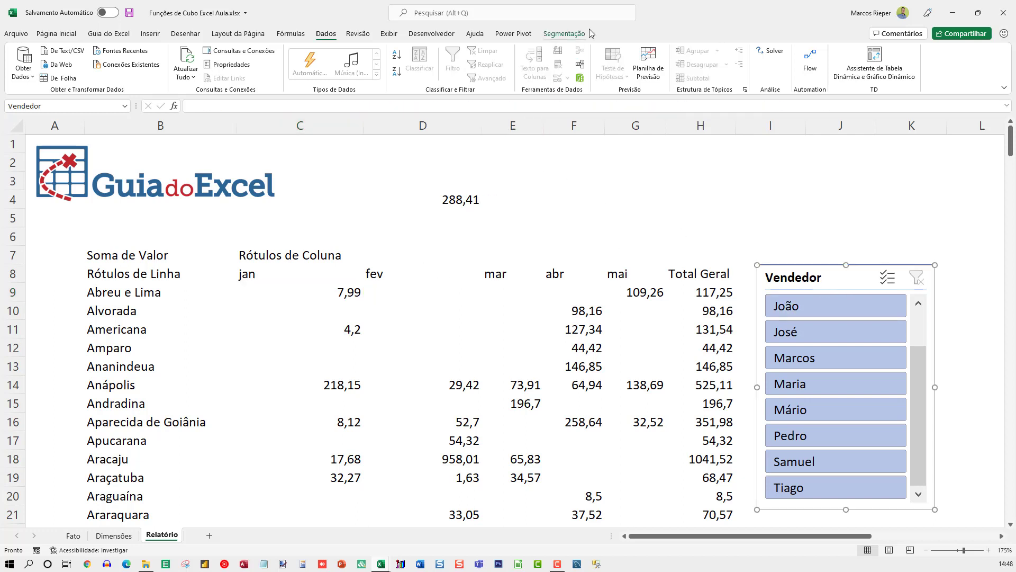
{"action": "left_click", "coordinate": [575, 33]}
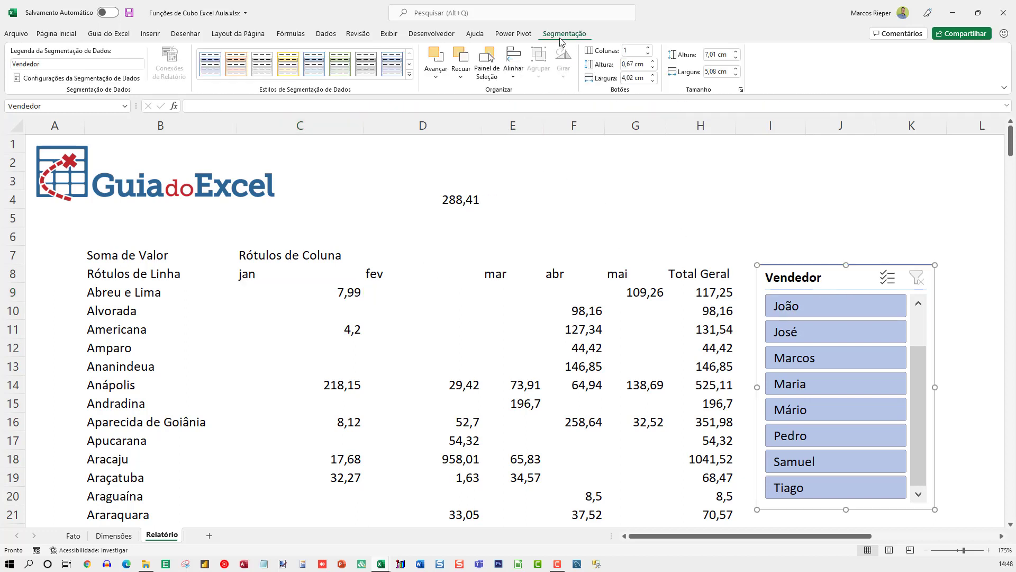
{"action": "left_click", "coordinate": [84, 78]}
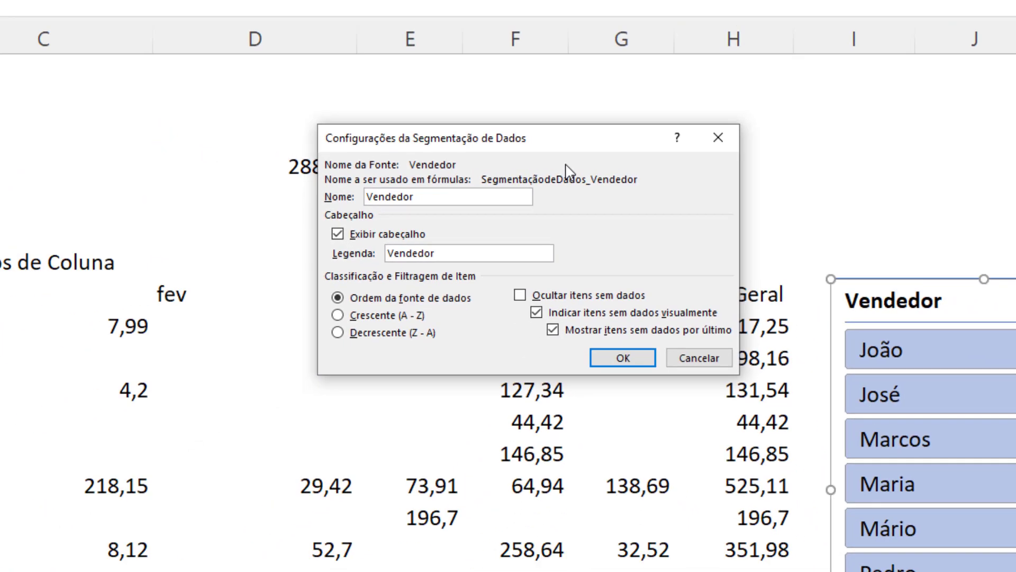
{"action": "key", "text": "Return"}
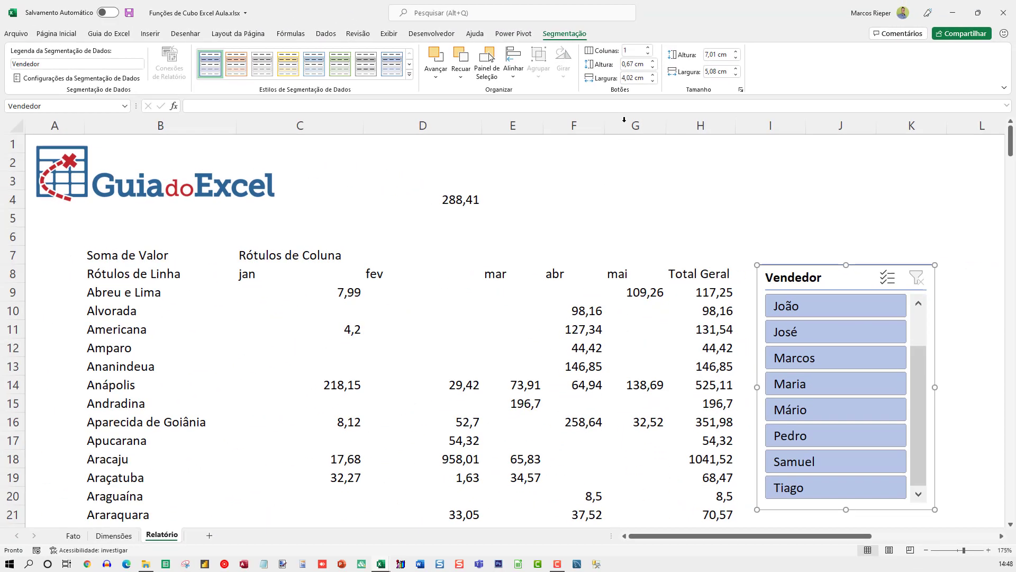
- Re-enter SegmentaçãodeDados_Vendedor as the last argument of C9's VALORCUBO formula using the autocomplete suggestion, and review the formula
{"action": "left_click", "coordinate": [352, 295]}
{"action": "key", "text": "F2"}
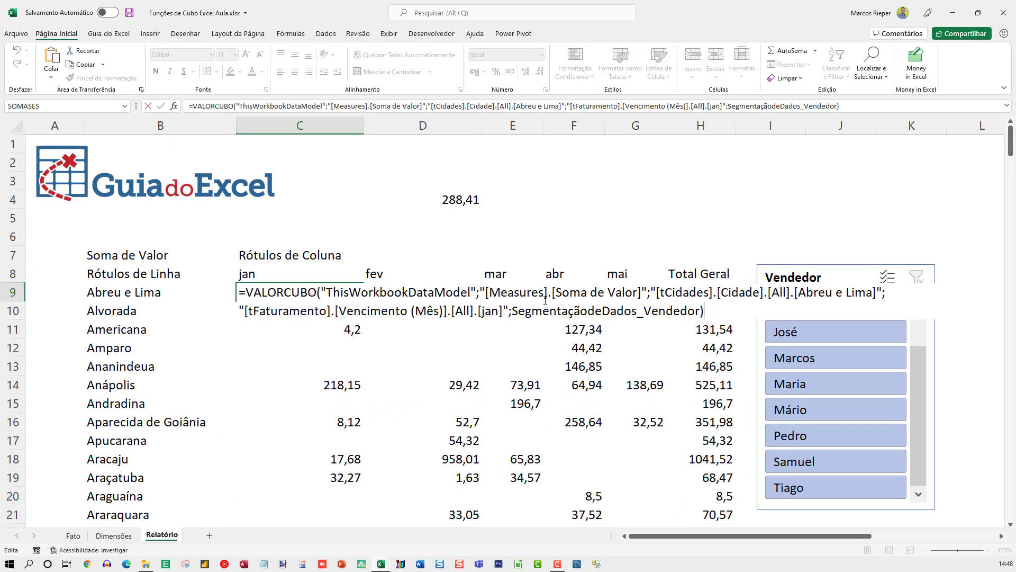
{"action": "left_click", "coordinate": [610, 328]}
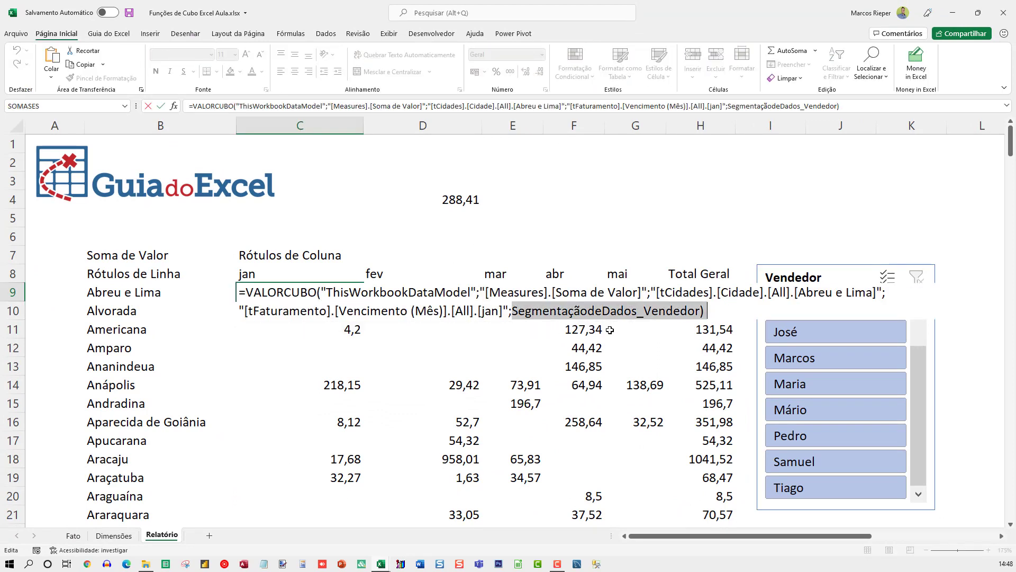
{"action": "type", "text": "S"}
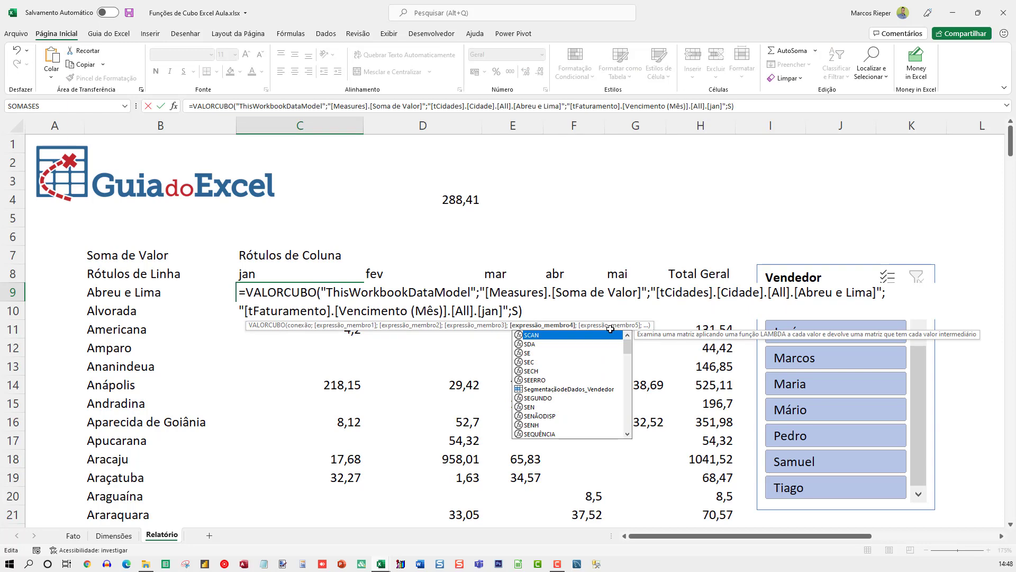
{"action": "type", "text": "eg"}
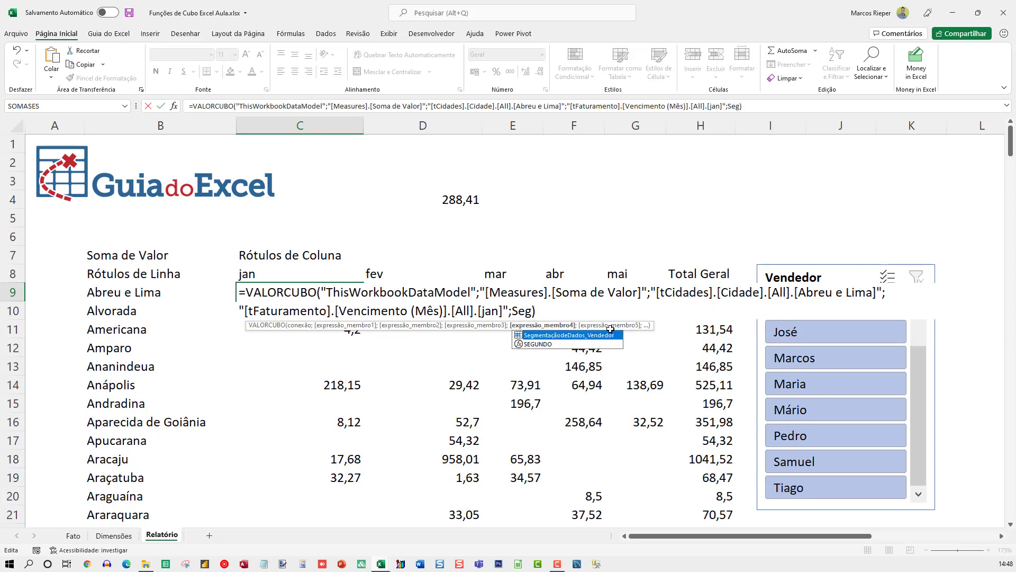
{"action": "key", "text": "Tab"}
{"action": "key", "text": "ctrl+Return"}
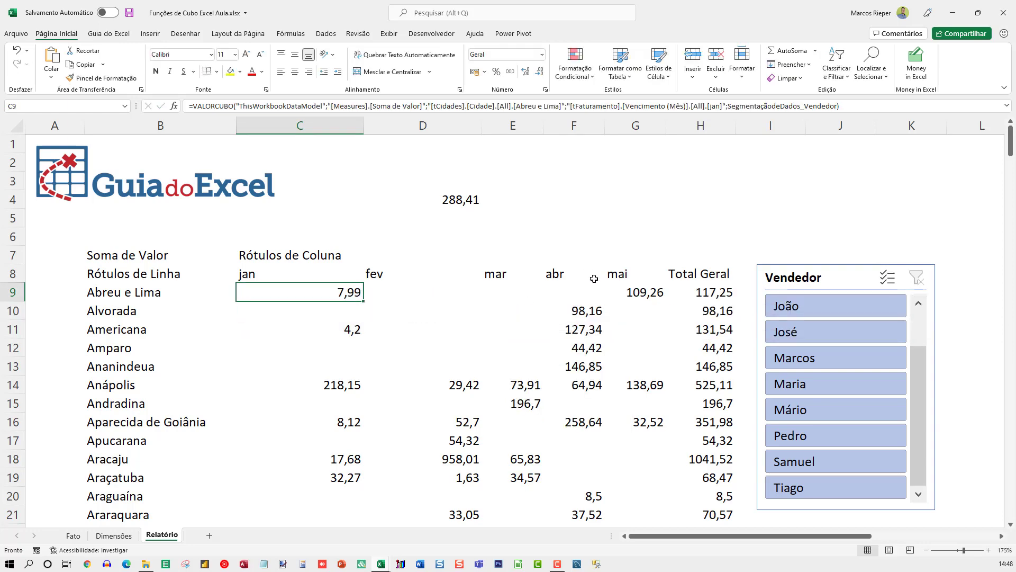
{"action": "key", "text": "F2"}
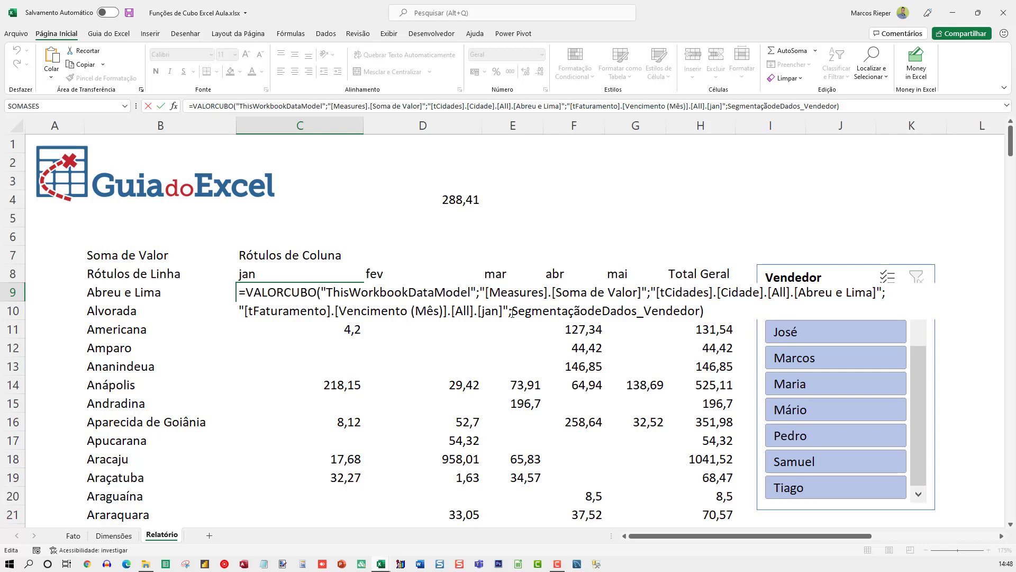
- Test C9's response to the Vendedor slicer by filtering on a group of sellers and on single sellers
{"action": "left_click", "coordinate": [811, 360]}
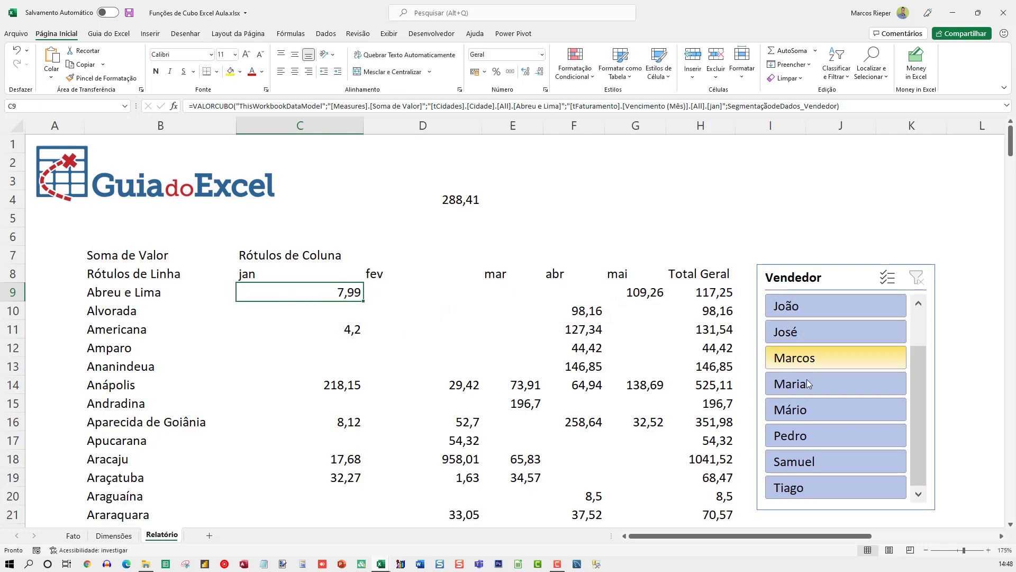
{"action": "left_click", "coordinate": [831, 407]}
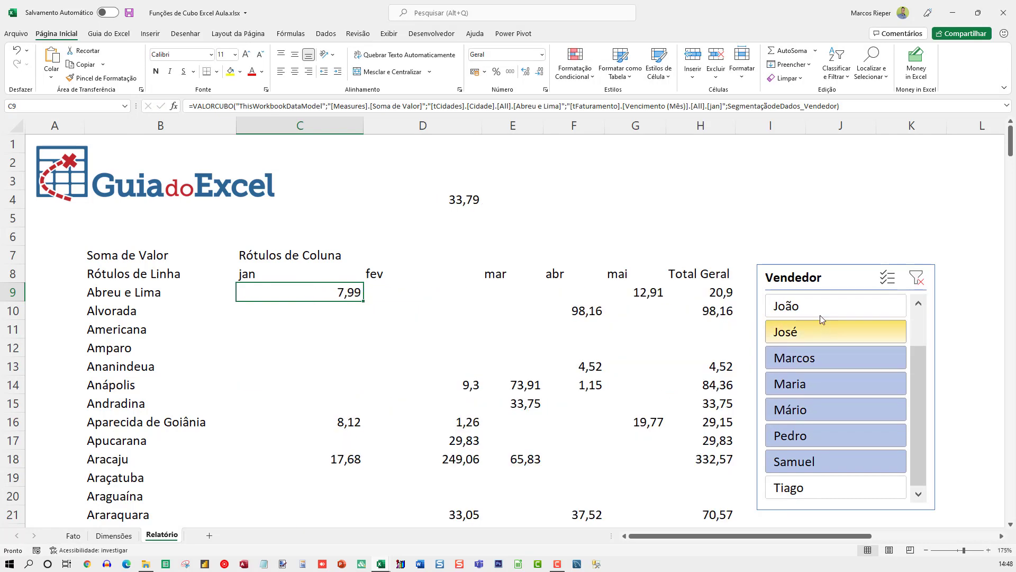
{"action": "left_click", "coordinate": [828, 331]}
{"action": "left_click", "coordinate": [847, 383]}
{"action": "left_click", "coordinate": [842, 435]}
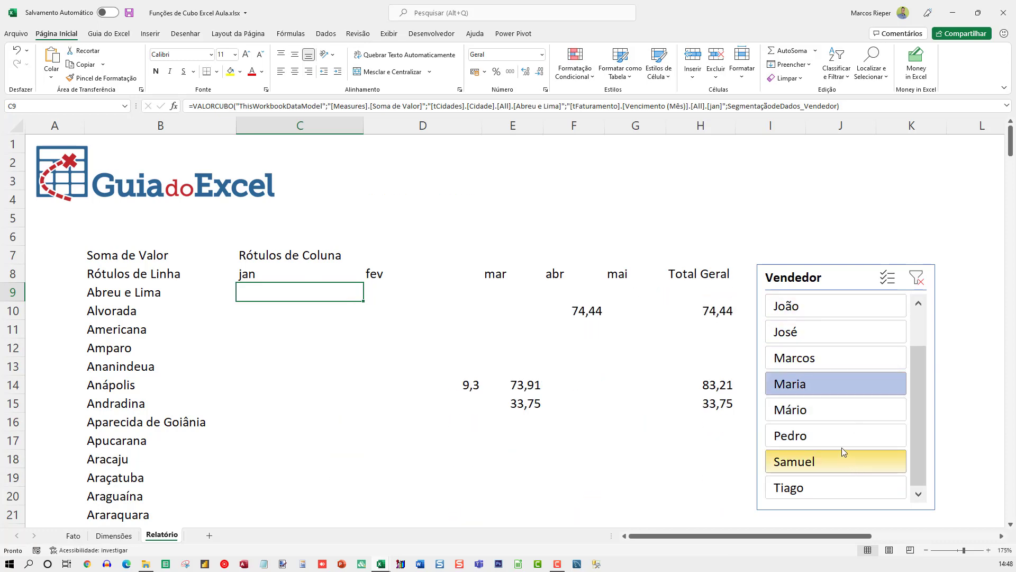
{"action": "left_click", "coordinate": [844, 355]}
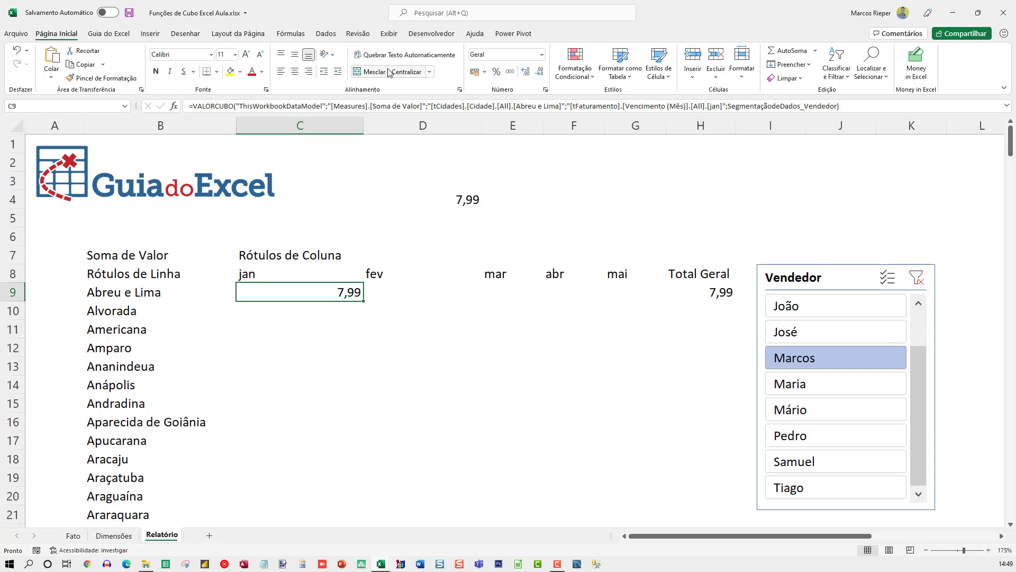
- Refresh all workbook data and clear the Vendedor slicer's filter
{"action": "left_click", "coordinate": [324, 34]}
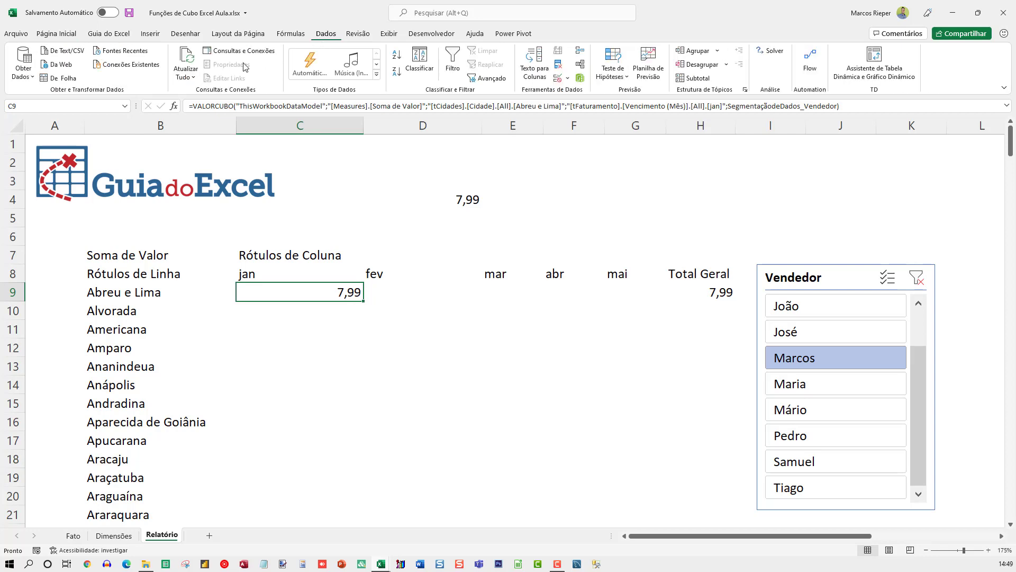
{"action": "left_click", "coordinate": [186, 62]}
{"action": "left_click", "coordinate": [917, 279]}
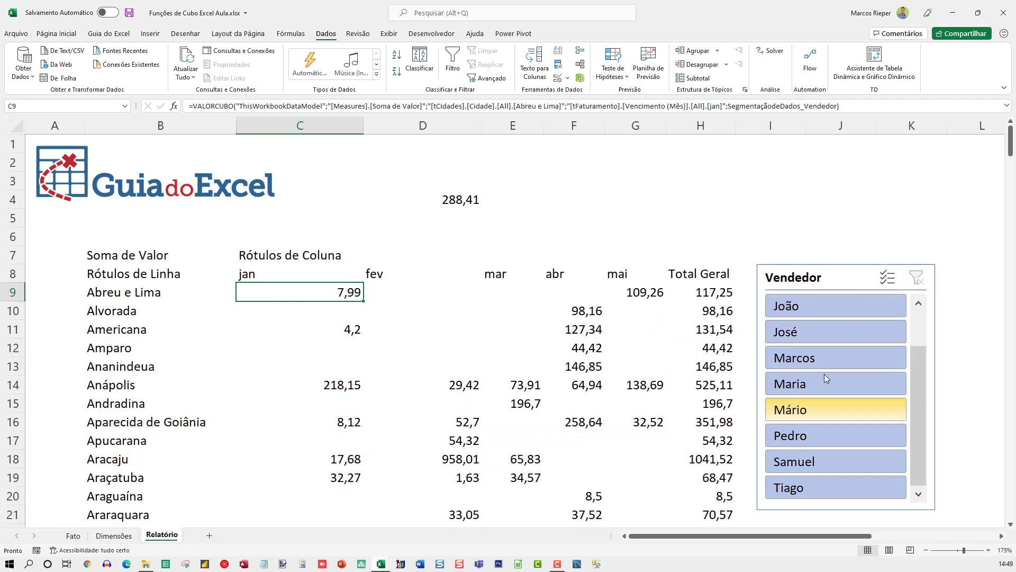
- Look over the Fato and Dimensões sheets and return to Relatório
{"action": "left_click", "coordinate": [74, 535]}
{"action": "left_click", "coordinate": [120, 540]}
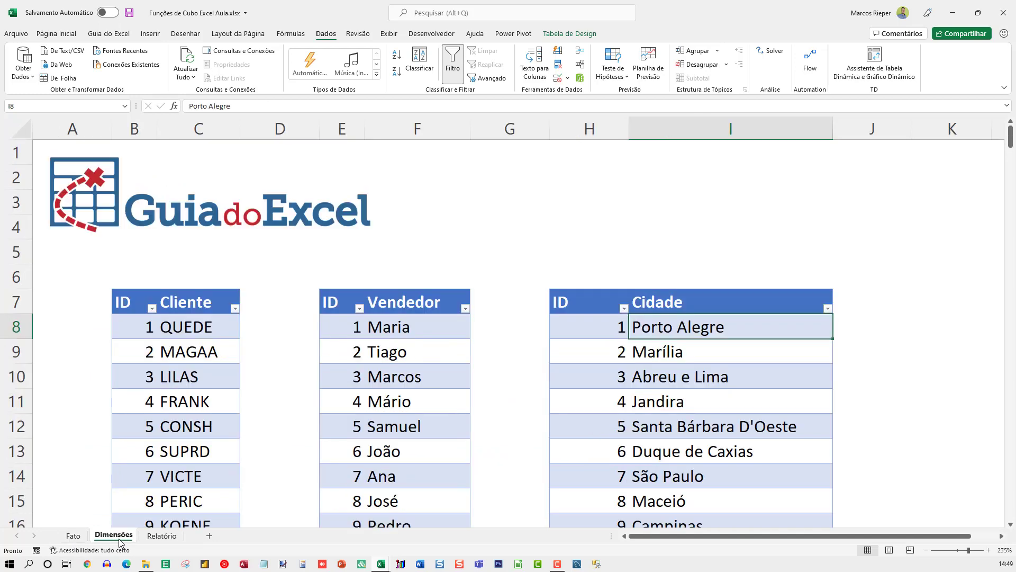
{"action": "left_click", "coordinate": [161, 536]}
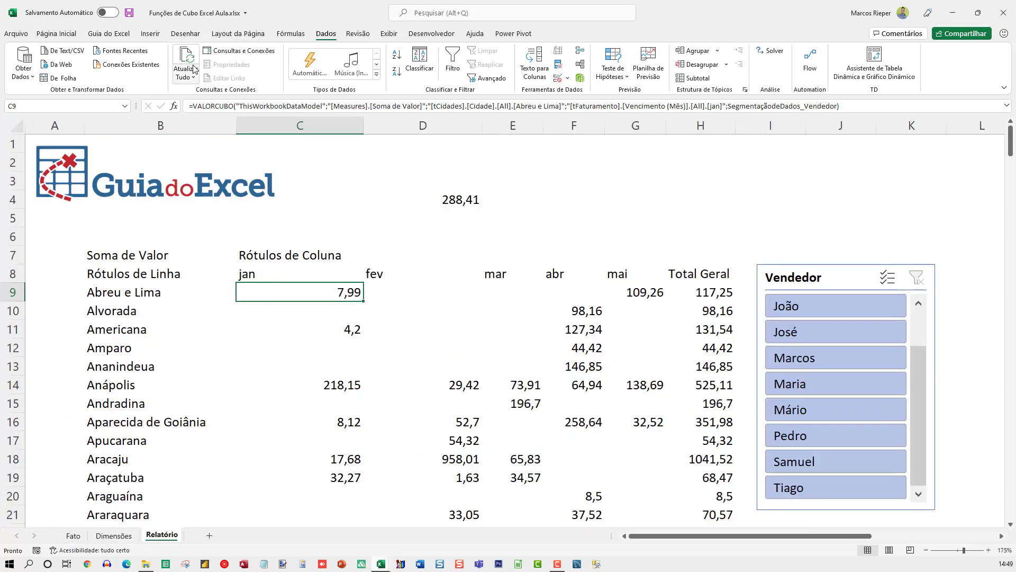
- Find Abreu e Lima in the Cidade table on Dimensões, rename it teste, and refresh all data from Relatório
{"action": "left_click", "coordinate": [119, 535]}
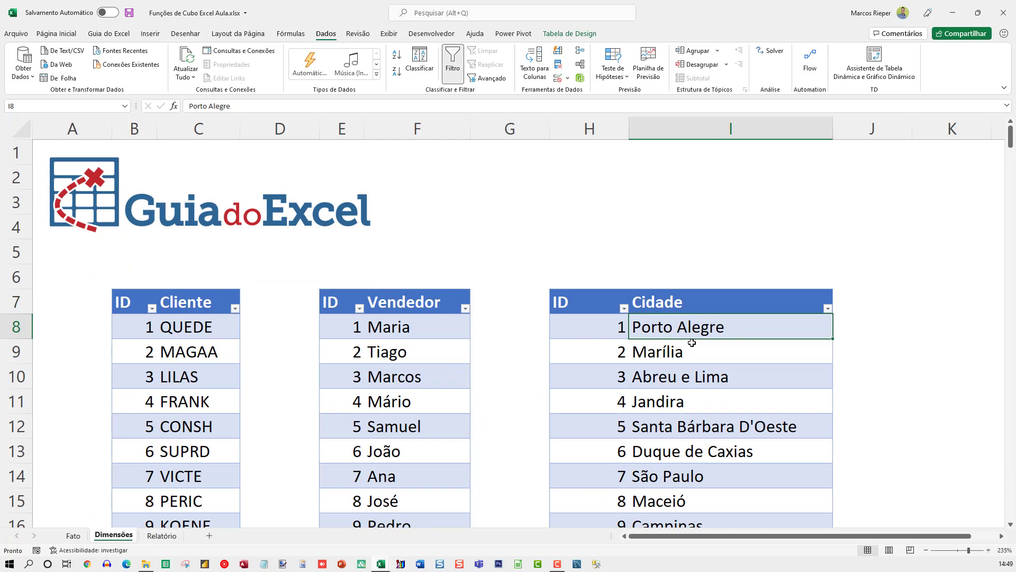
{"action": "key", "text": "ctrl+l"}
{"action": "type", "text": "abreu"}
{"action": "key", "text": "Return"}
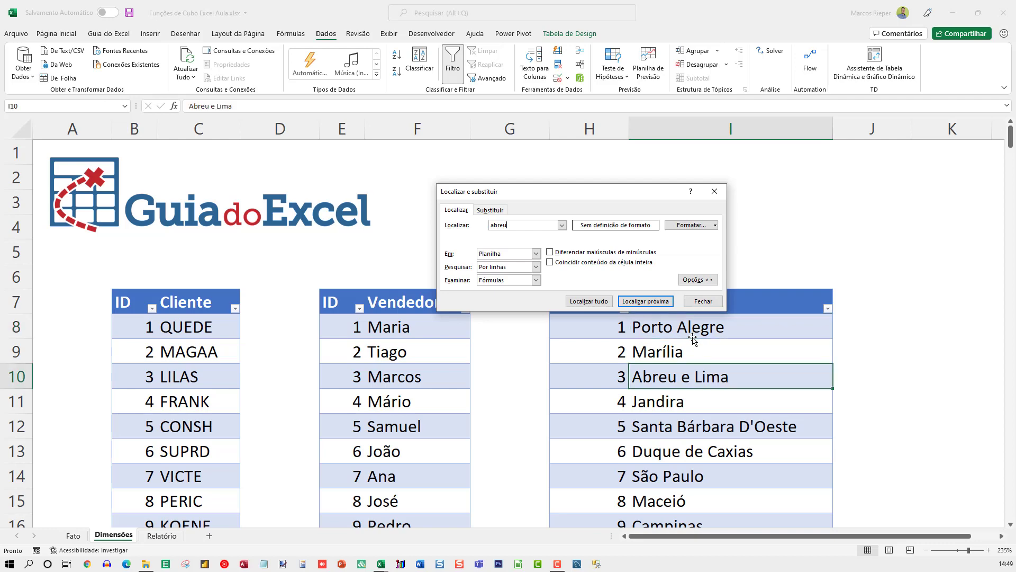
{"action": "key", "text": "Escape"}
{"action": "type", "text": "teste"}
{"action": "key", "text": "Return"}
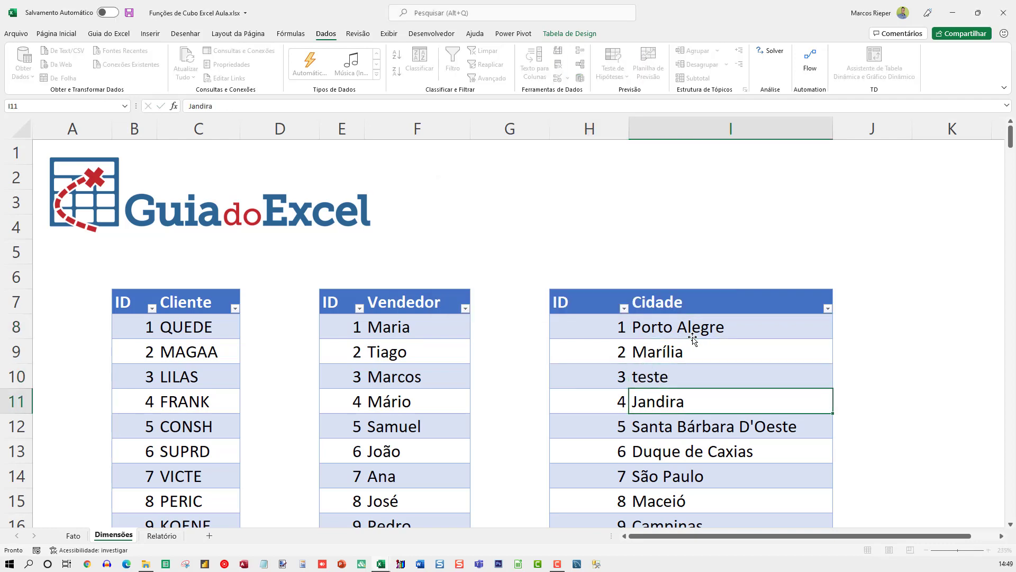
{"action": "left_click", "coordinate": [161, 536]}
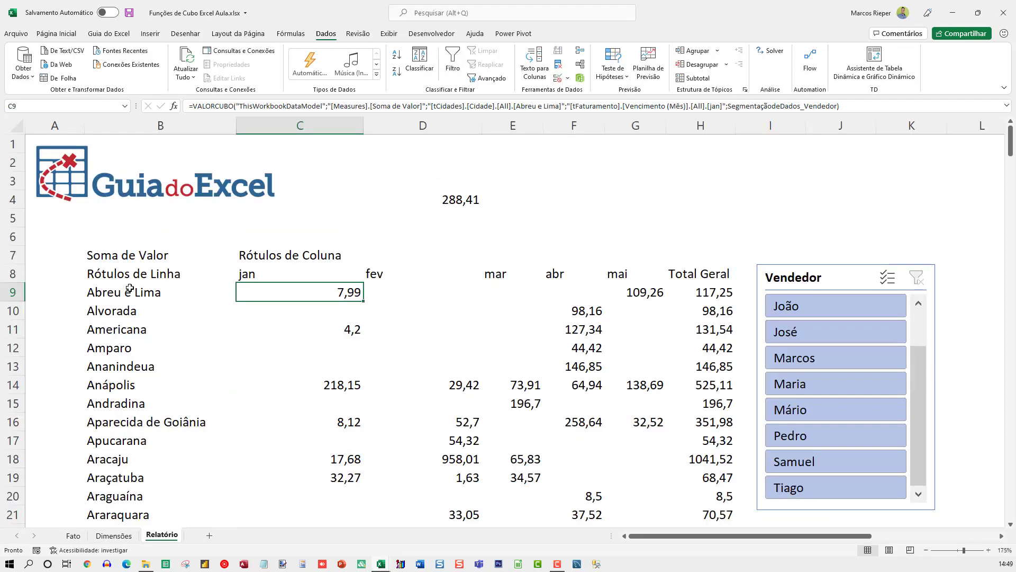
{"action": "left_click", "coordinate": [185, 61]}
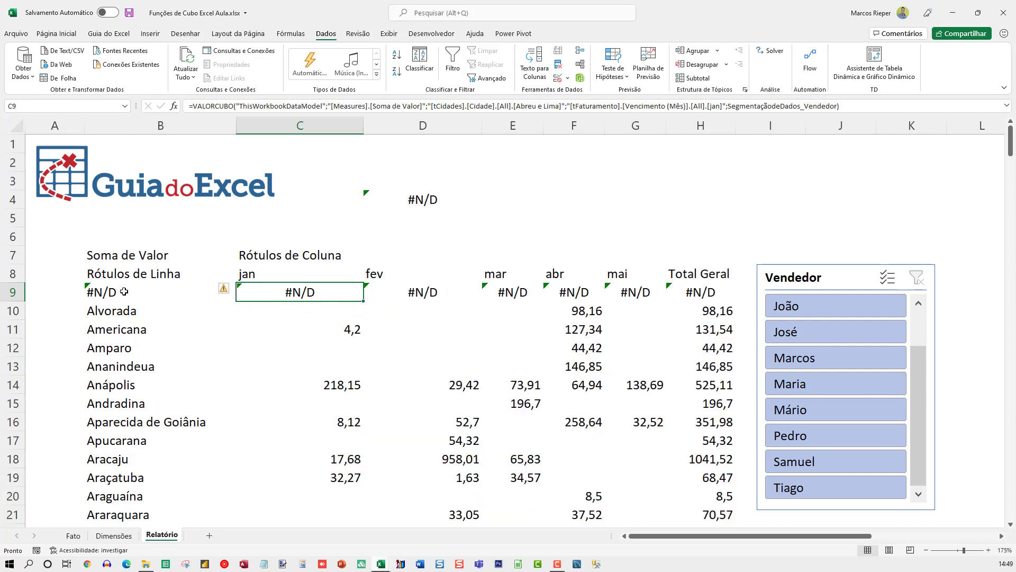
- Replace Abreu e Lima with teste in B9's MEMBROCUBO formula on Relatório
{"action": "left_click", "coordinate": [124, 291]}
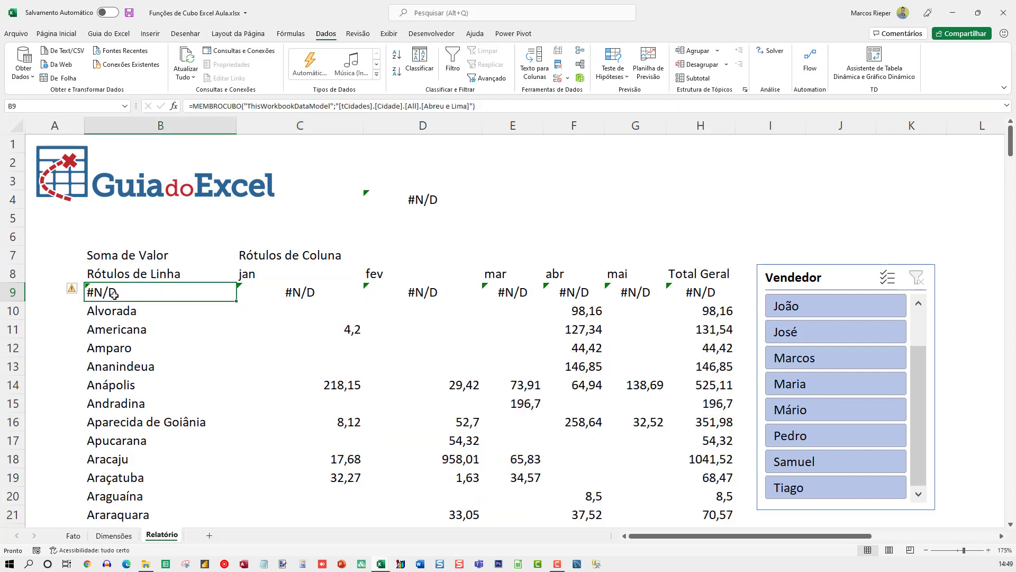
{"action": "key", "text": "F2"}
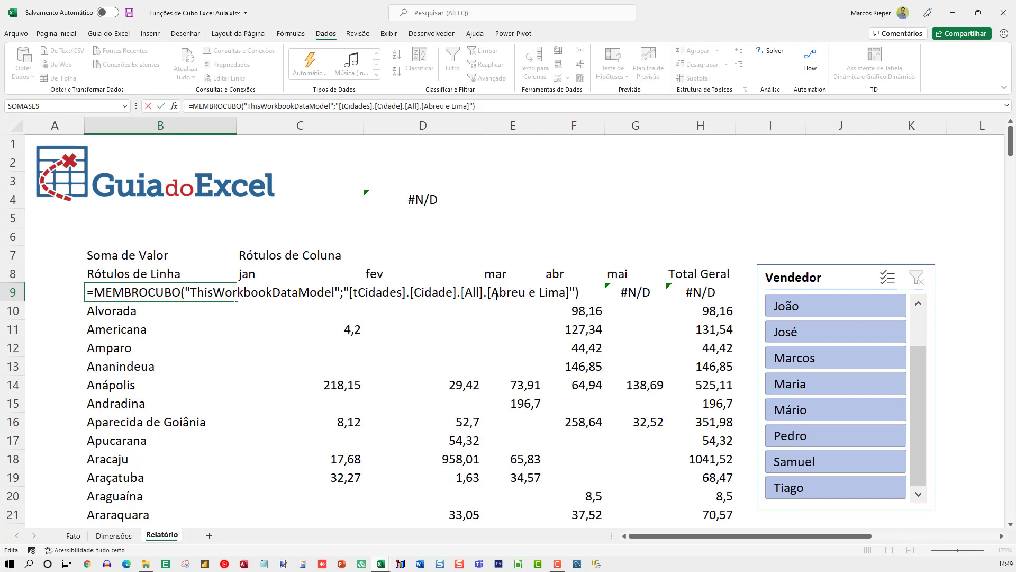
{"action": "left_click_drag", "start_coordinate": [495, 294], "coordinate": [566, 294]}
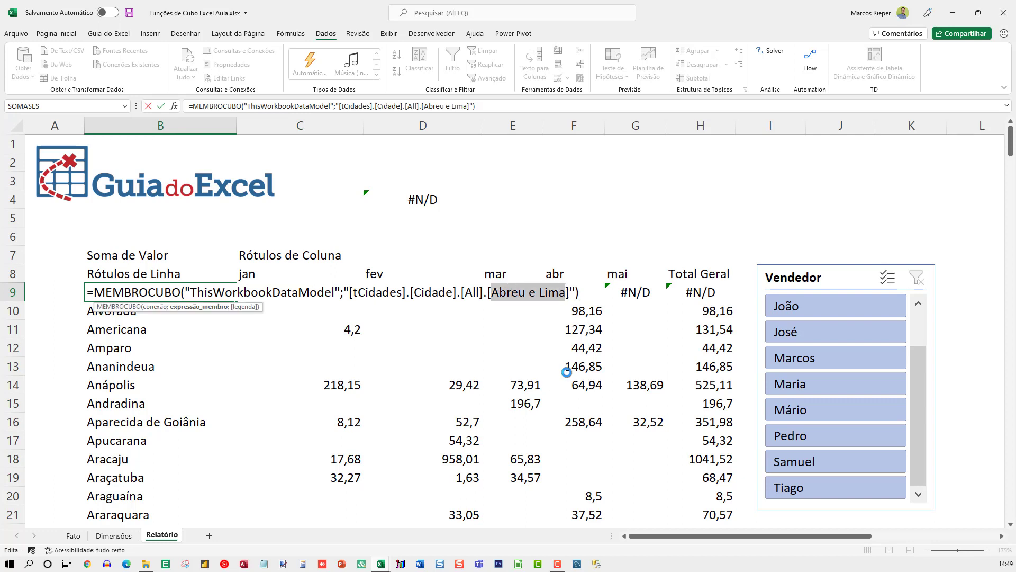
{"action": "type", "text": "teste"}
{"action": "key", "text": "Return"}
- Replace the Abreu e Lima member with teste in C9's VALORCUBO formula
{"action": "key", "text": "Up"}
{"action": "key", "text": "Right"}
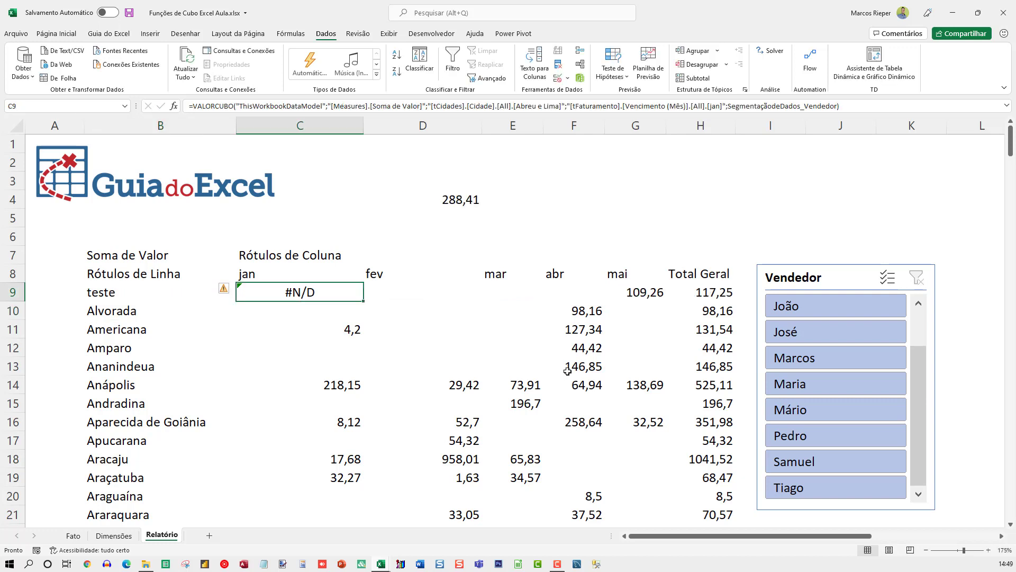
{"action": "key", "text": "F2"}
{"action": "key", "text": "Left"}
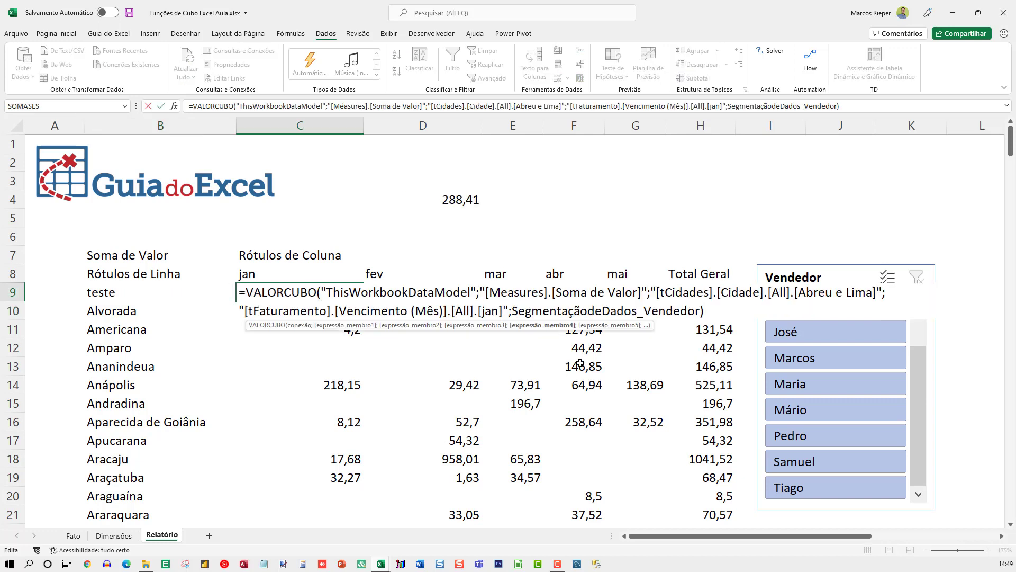
{"action": "left_click", "coordinate": [799, 293]}
{"action": "key", "text": "End"}
{"action": "key", "text": "Left"}
{"action": "key", "text": "Left"}
{"action": "key", "text": "Left"}
{"action": "key", "text": "ctrl+shift+Left"}
{"action": "key", "text": "ctrl+shift+Left"}
{"action": "key", "text": "ctrl+shift+Left"}
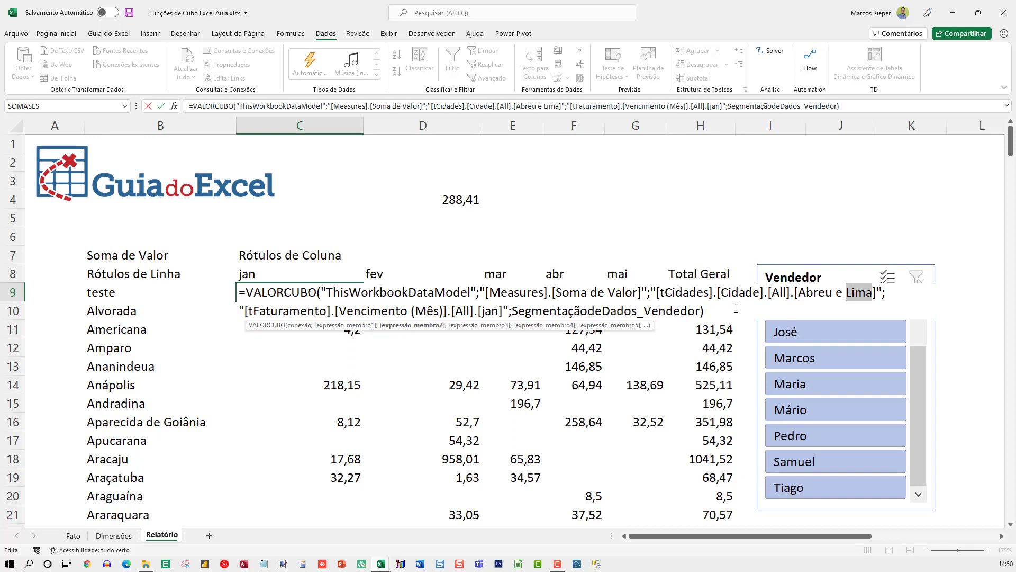
{"action": "type", "text": "teste"}
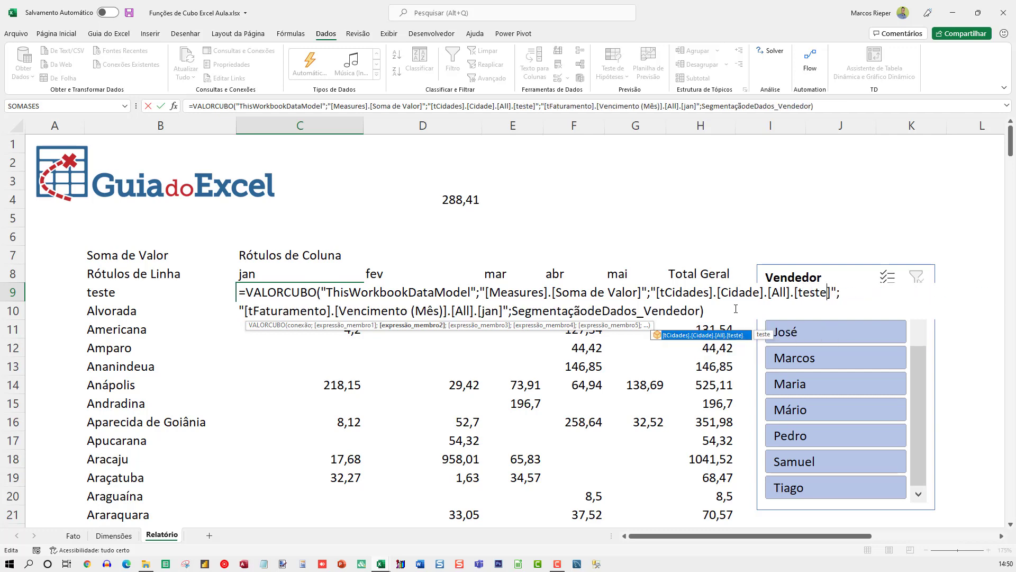
{"action": "key", "text": "Return"}
{"action": "key", "text": "Up"}
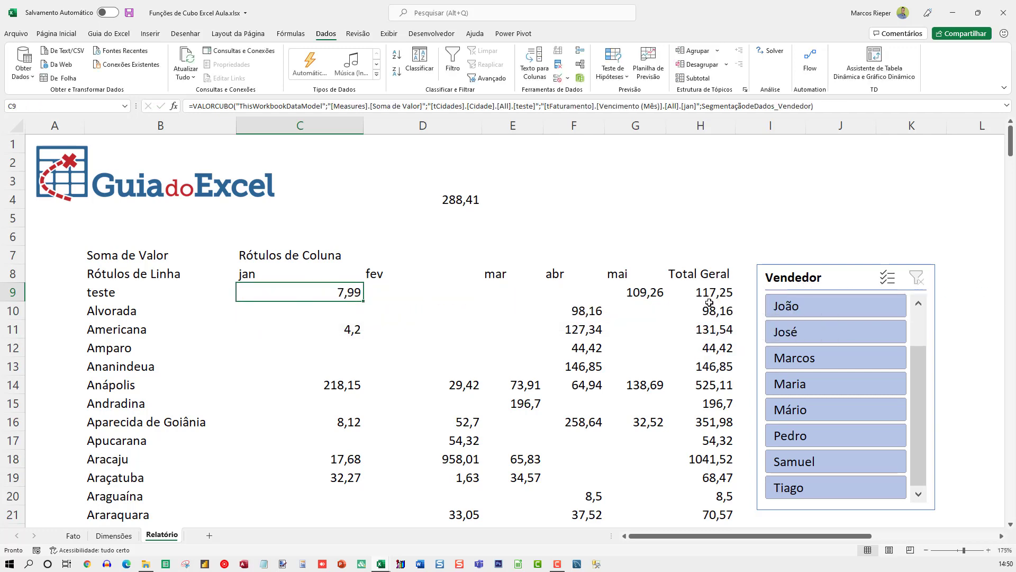
- Review the VALORCUBO formula in C9 and the MEMBROCUBO formula in B9 without changing them
{"action": "key", "text": "F2"}
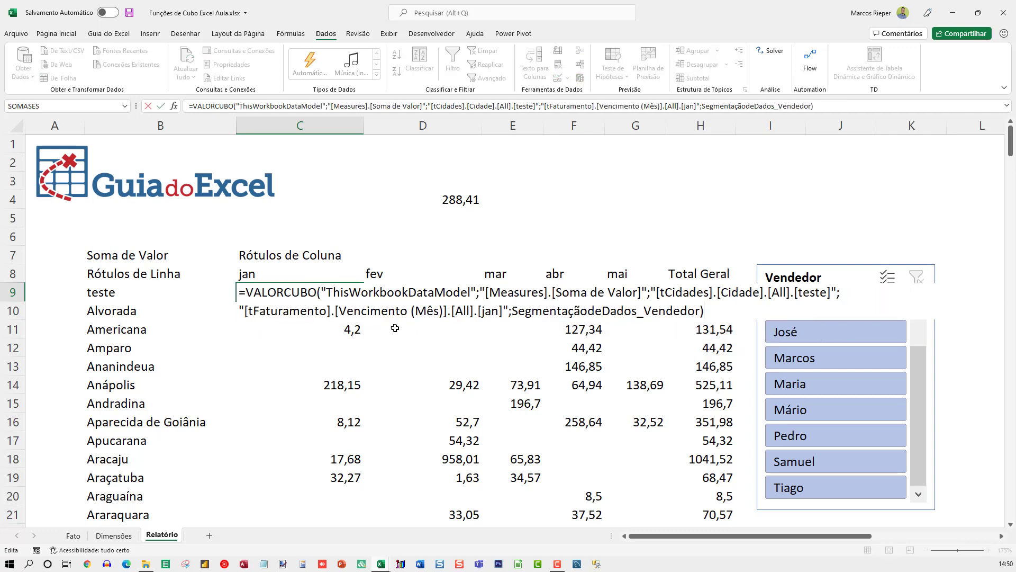
{"action": "key", "text": "Escape"}
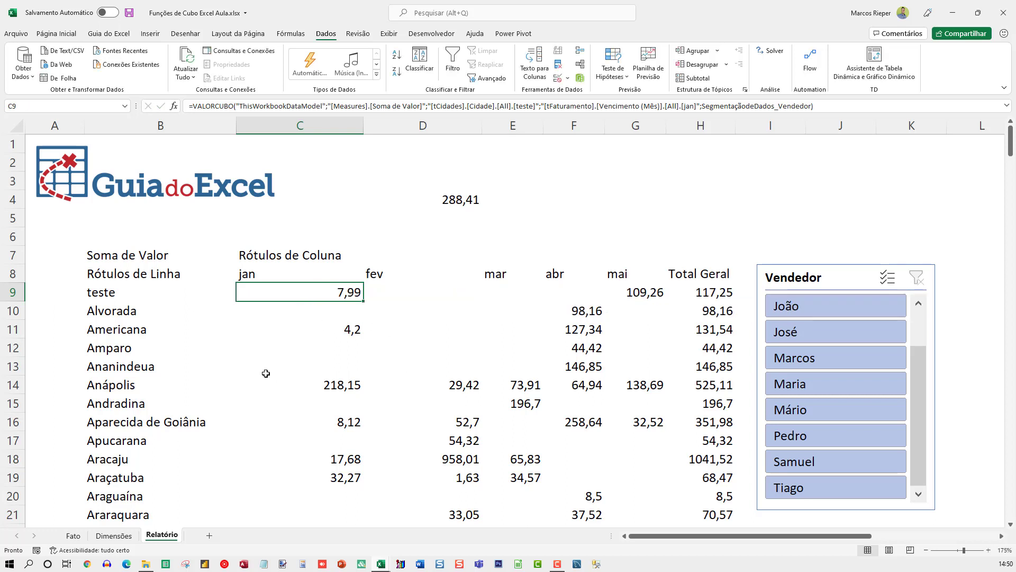
{"action": "left_click", "coordinate": [123, 294]}
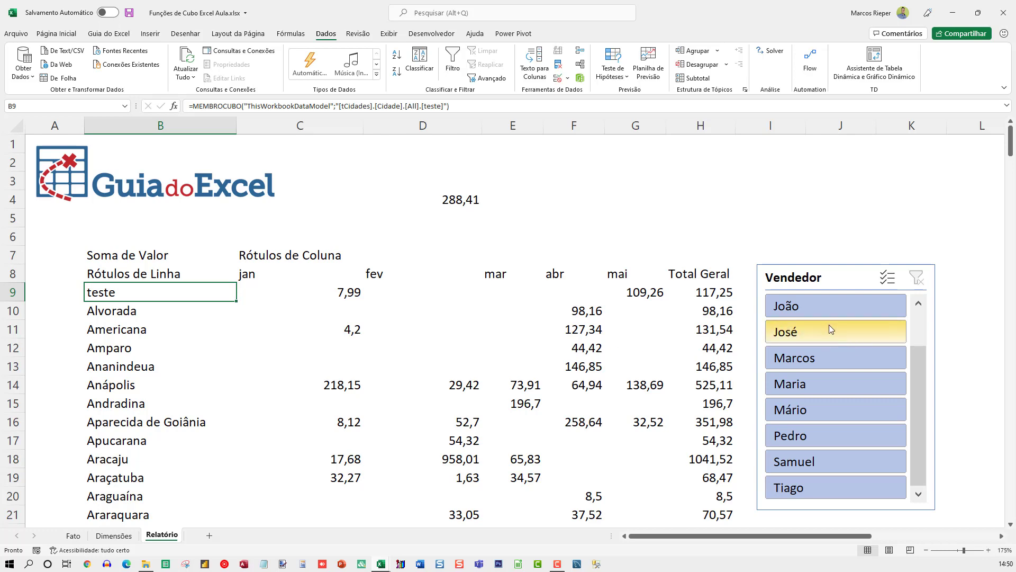
- Filter the report with the Vendedor slicer by five adjacent sellers, by the first visible seller alone, and finally by the fourth visible seller alone
{"action": "left_click_drag", "start_coordinate": [829, 325], "coordinate": [835, 448]}
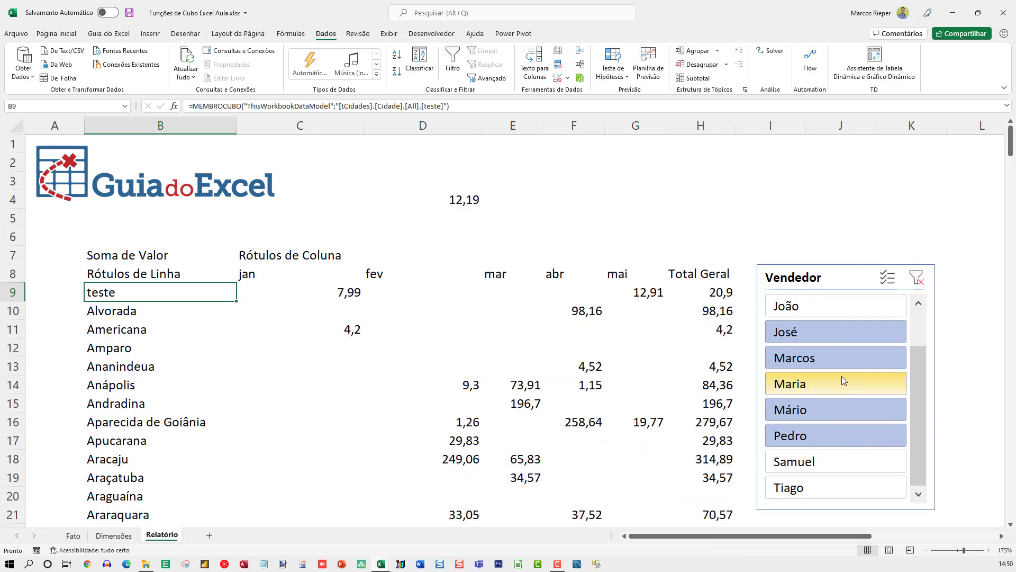
{"action": "left_click", "coordinate": [801, 306]}
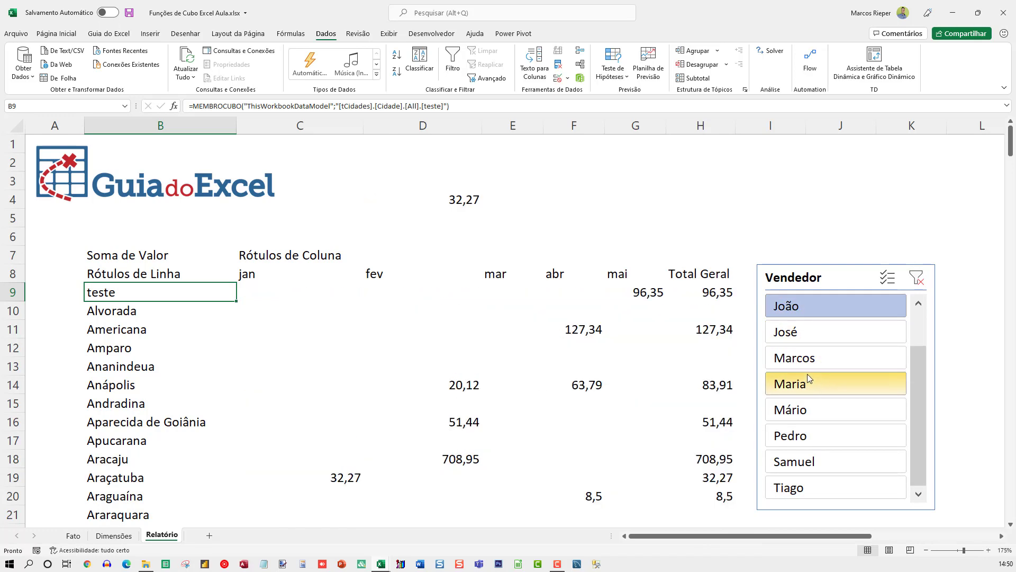
{"action": "left_click", "coordinate": [809, 373]}
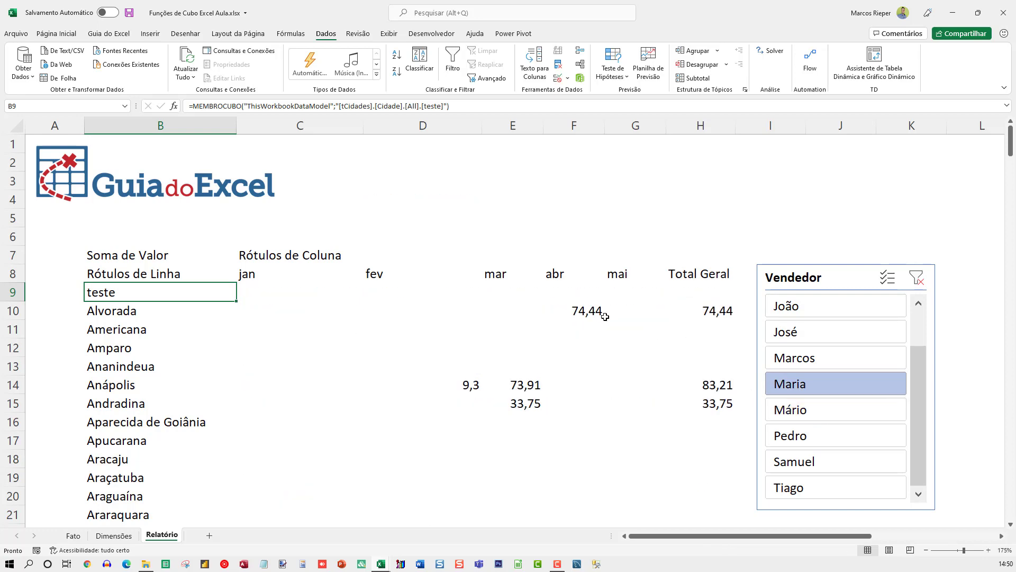
- Inspect the MEMBROCUBO formula in C8 and the VALORCUBO formulas in C9, C10 and E15, leaving them unchanged
{"action": "left_click", "coordinate": [282, 273]}
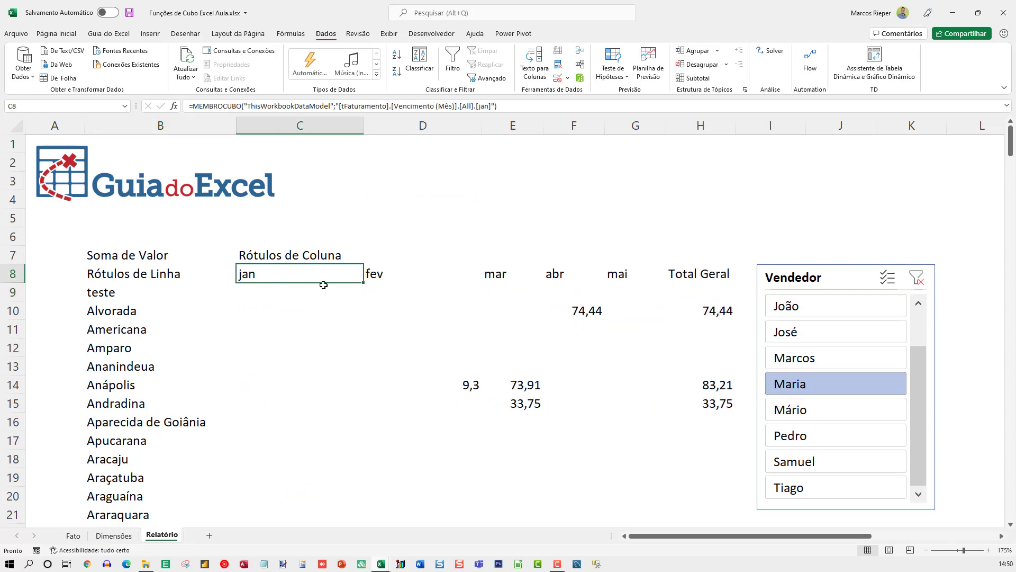
{"action": "left_click_drag", "start_coordinate": [302, 303], "coordinate": [304, 293]}
{"action": "key", "text": "F2"}
{"action": "key", "text": "Escape"}
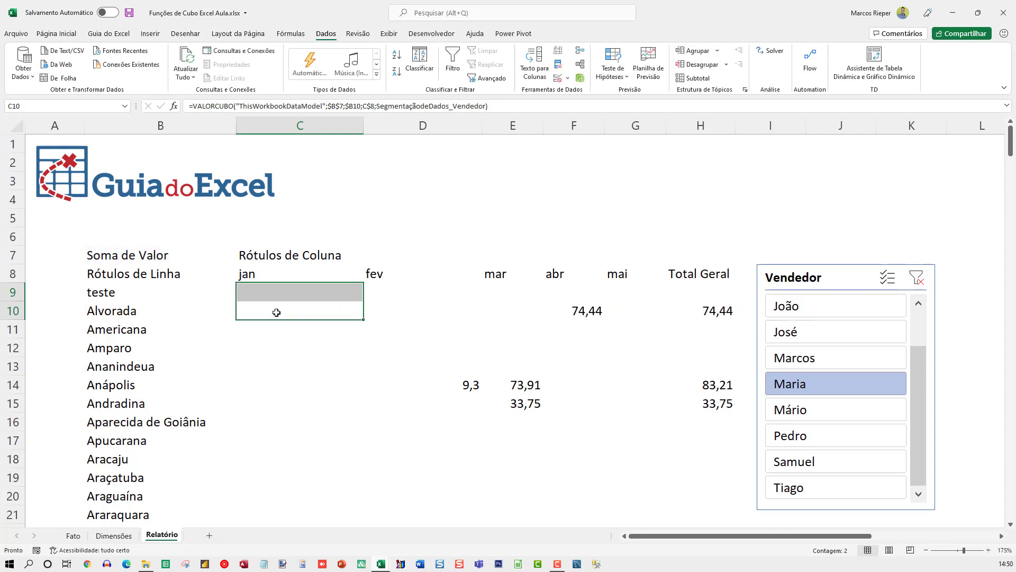
{"action": "left_click", "coordinate": [276, 312]}
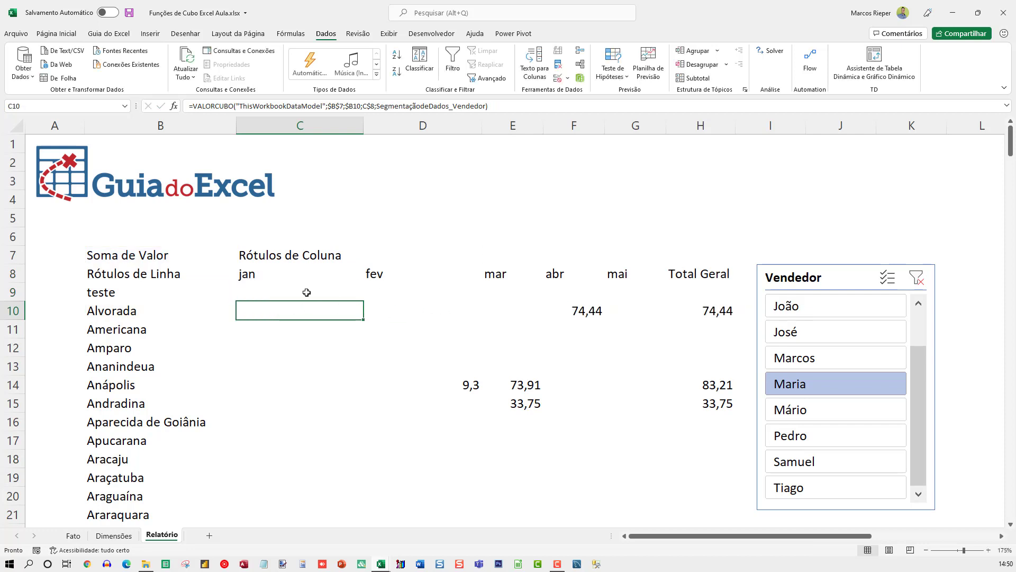
{"action": "left_click", "coordinate": [521, 399]}
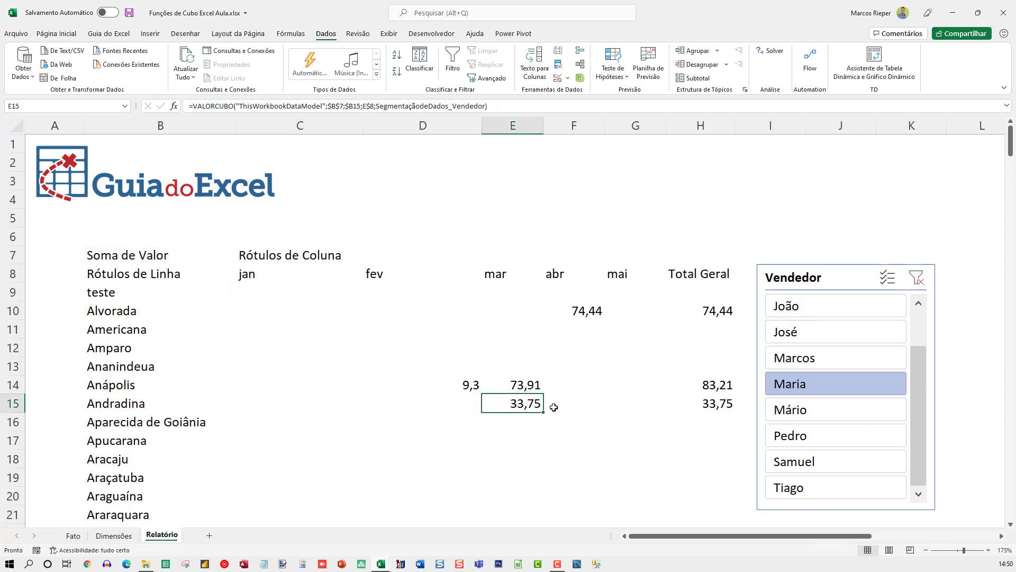
{"action": "double_click", "coordinate": [539, 403]}
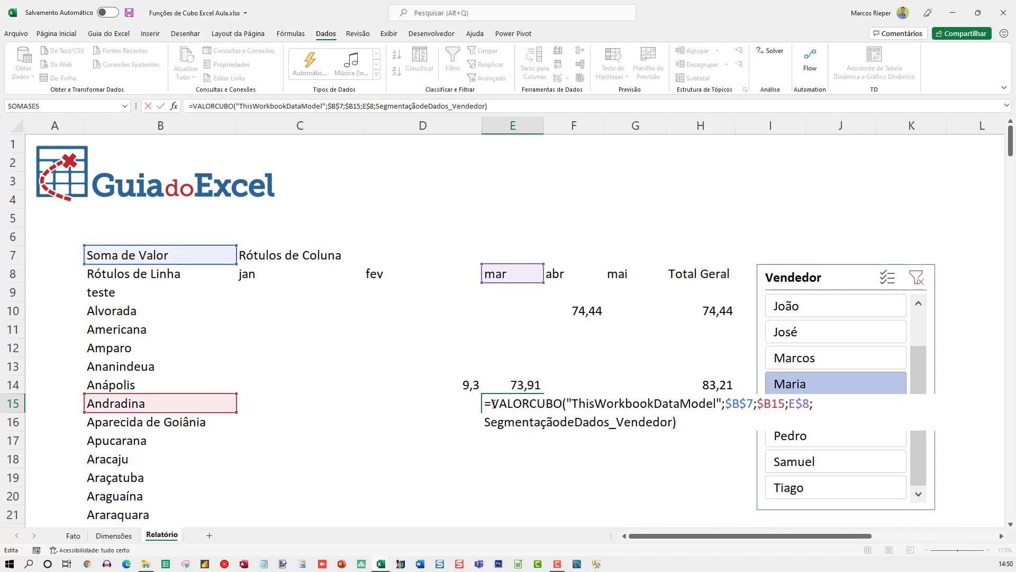
{"action": "left_click_drag", "start_coordinate": [491, 404], "coordinate": [680, 423]}
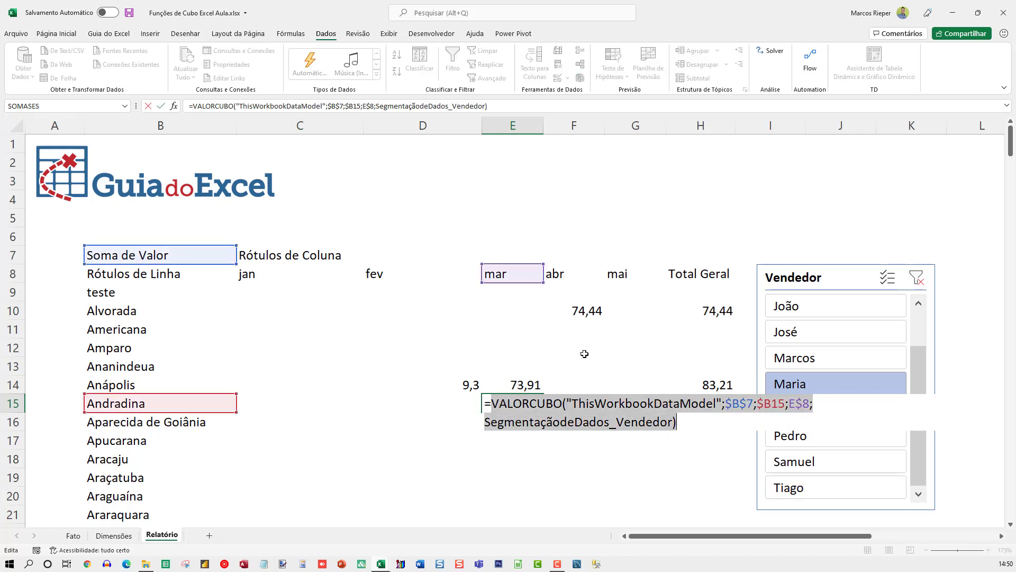
{"action": "key", "text": "Escape"}
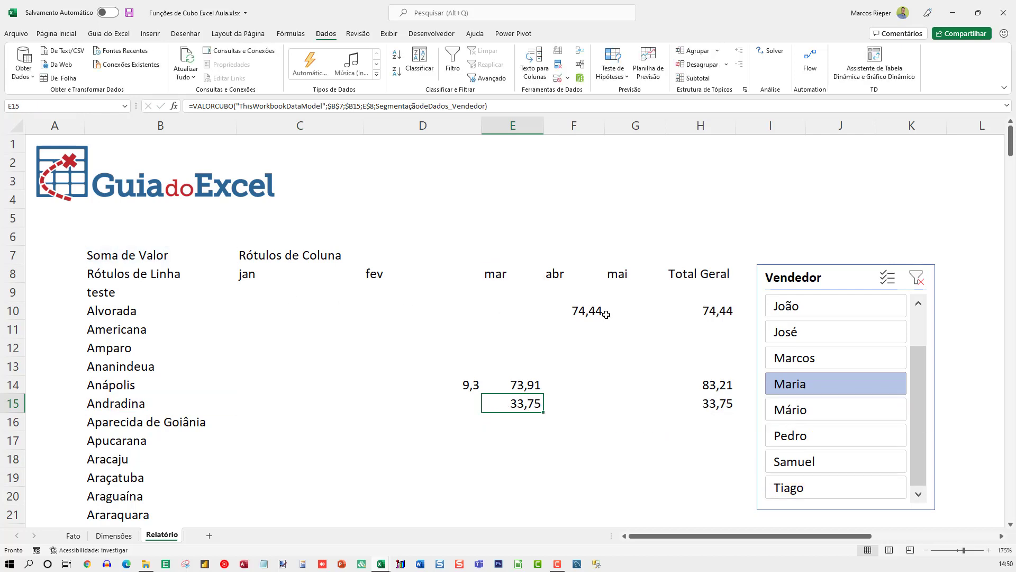